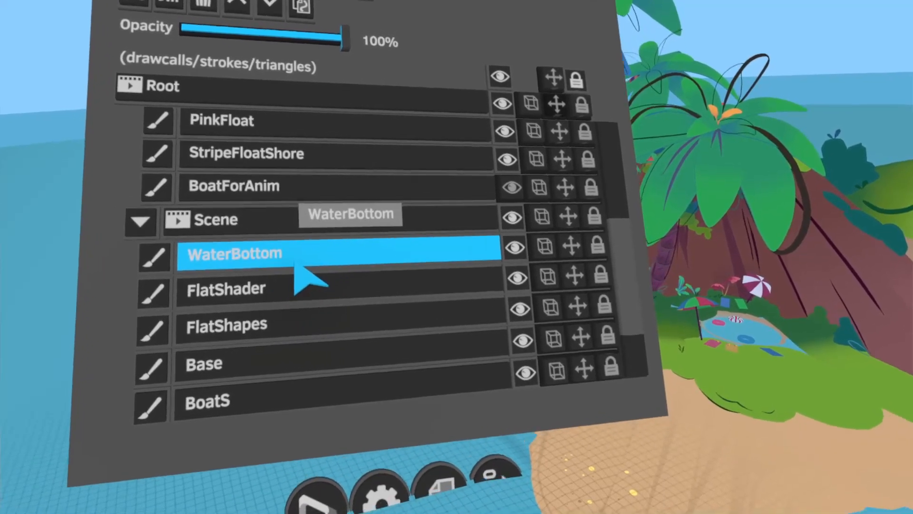
# Hide the WaterBottom layer and select the FlatShader layer inside the Scene group.
pyautogui.click(515, 247)
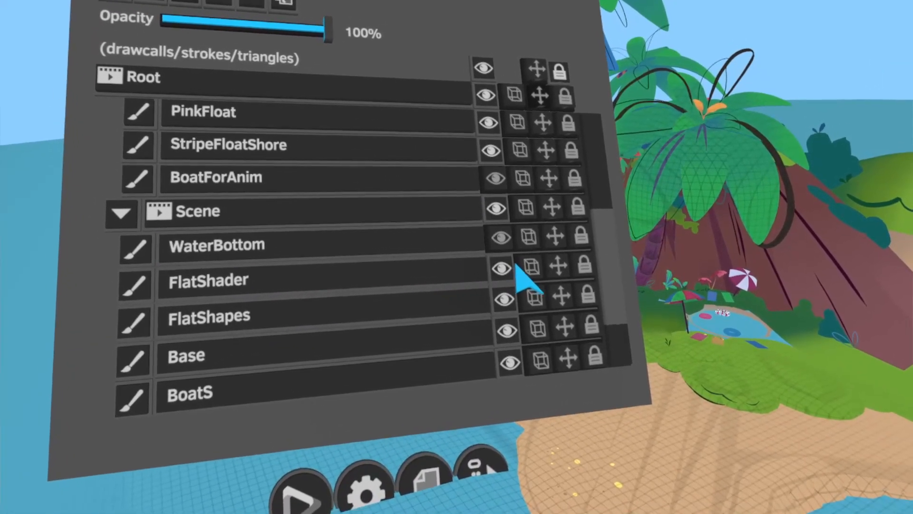
pyautogui.click(458, 280)
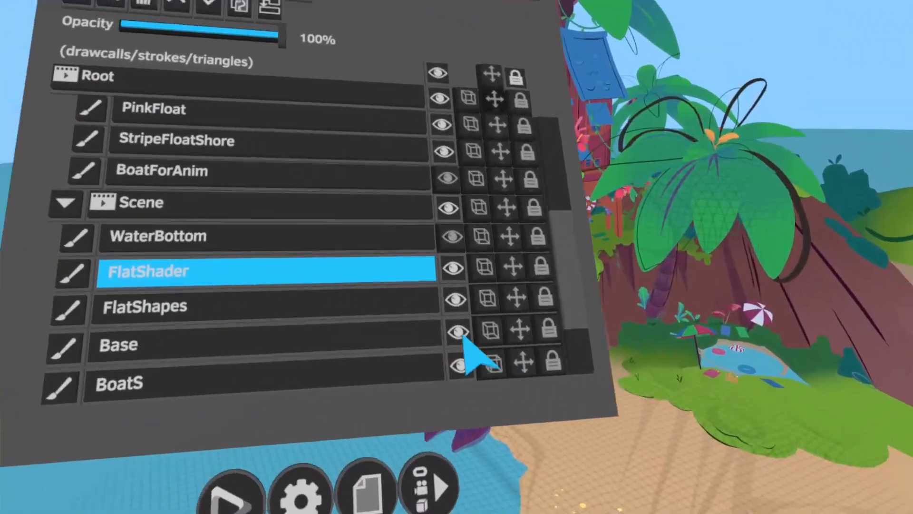
pyautogui.scroll(-4, 418, 306)
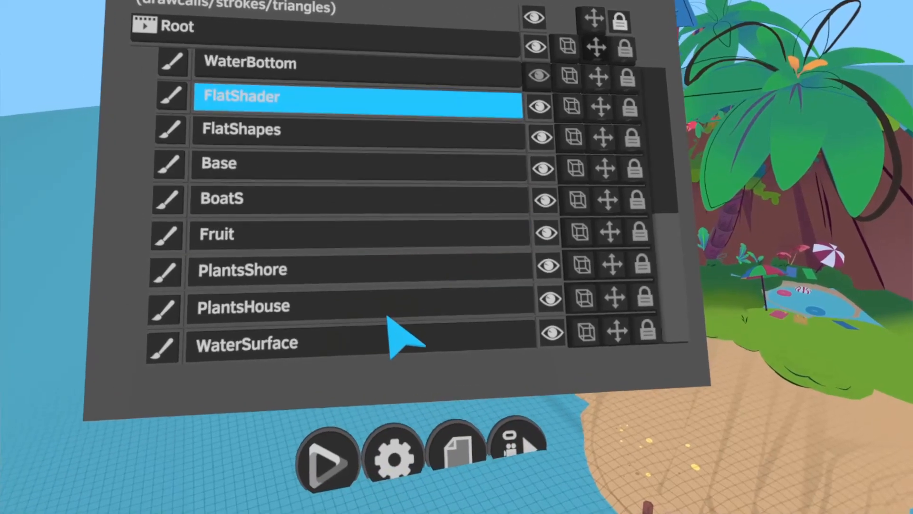
# Collapse the Scene and IndividualExport groups in the layer list.
pyautogui.scroll(5, 388, 317)
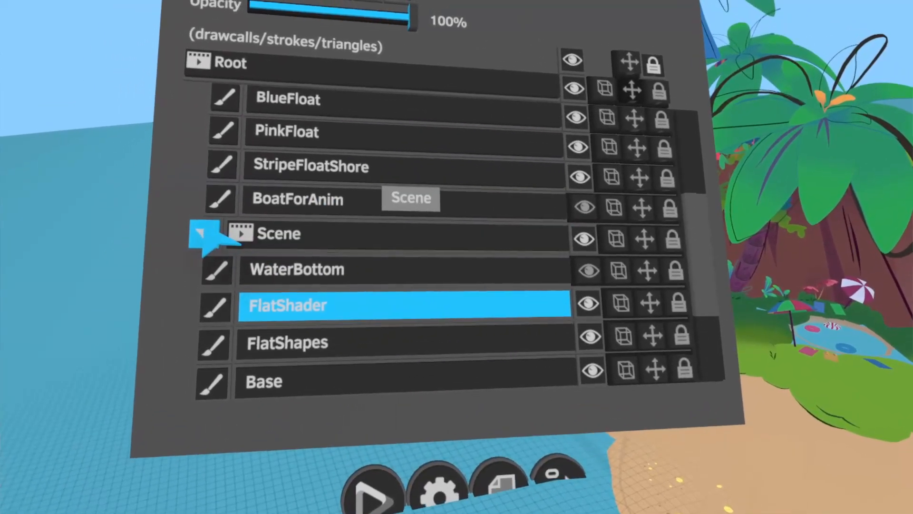
pyautogui.click(192, 230)
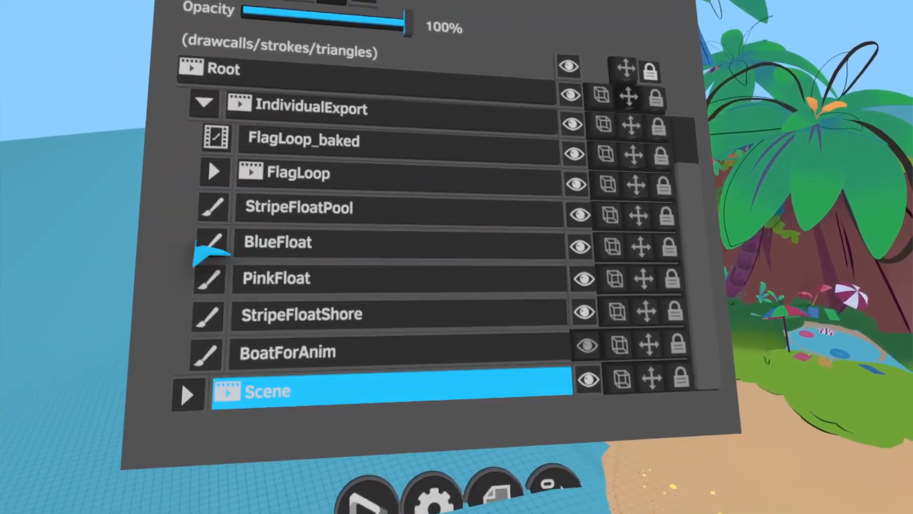
pyautogui.click(203, 102)
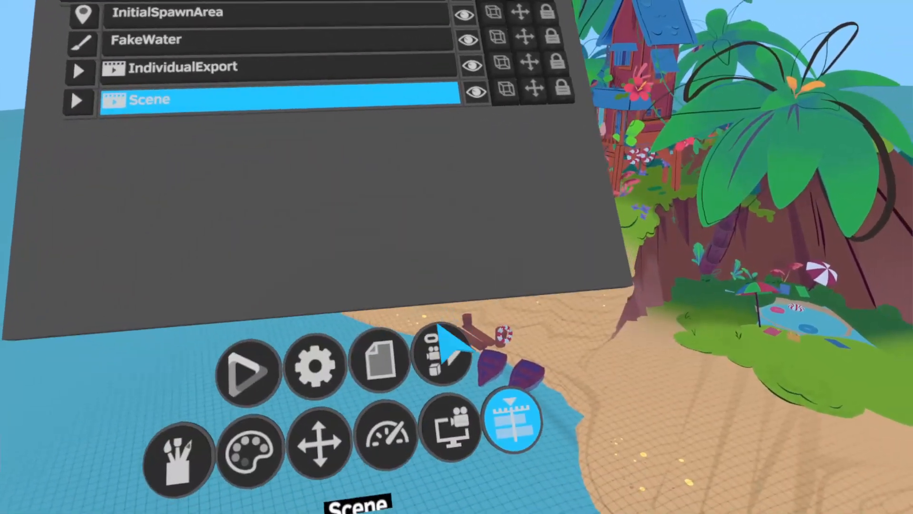
# Turn off Bake Transforms and Material Per Layer in the FBX export settings, then return to the layer list.
pyautogui.click(438, 333)
pyautogui.click(395, 4)
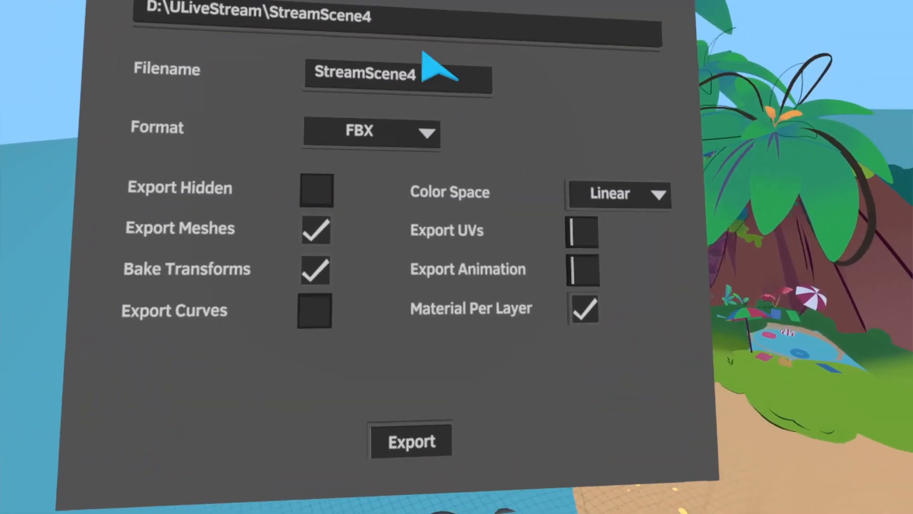
pyautogui.click(312, 247)
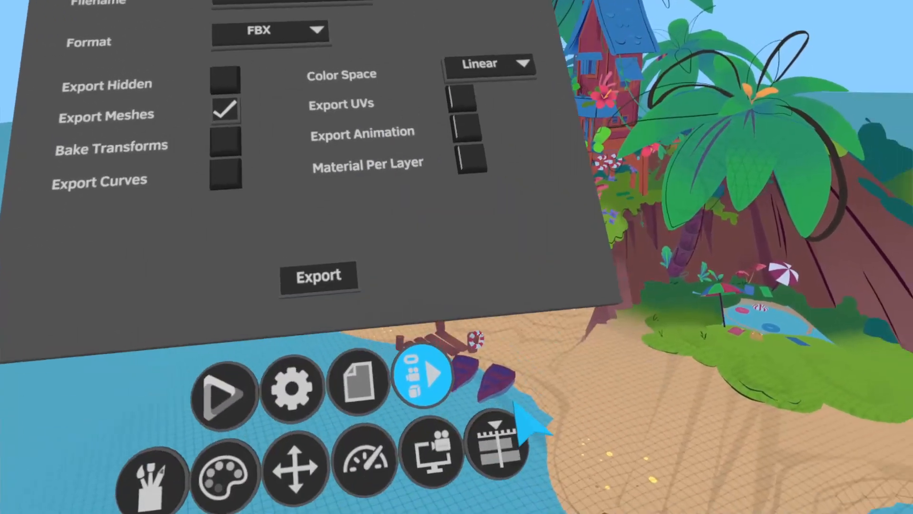
pyautogui.click(500, 440)
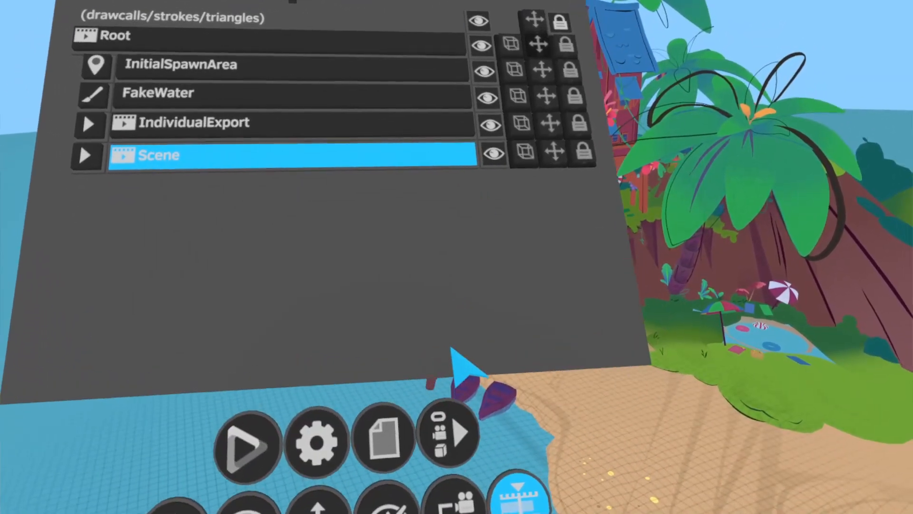
# Set the export filename to StreamScene4Test.
pyautogui.click(450, 426)
pyautogui.click(388, 20)
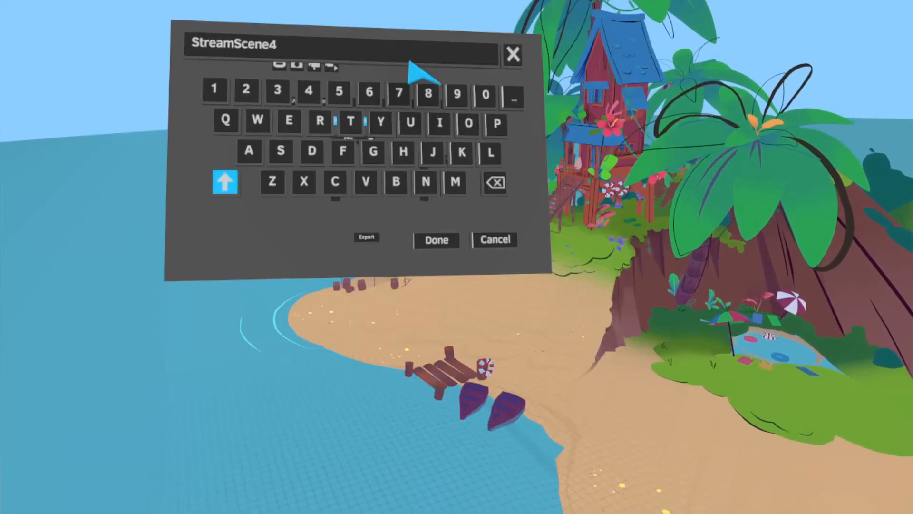
pyautogui.click(343, 118)
pyautogui.click(247, 115)
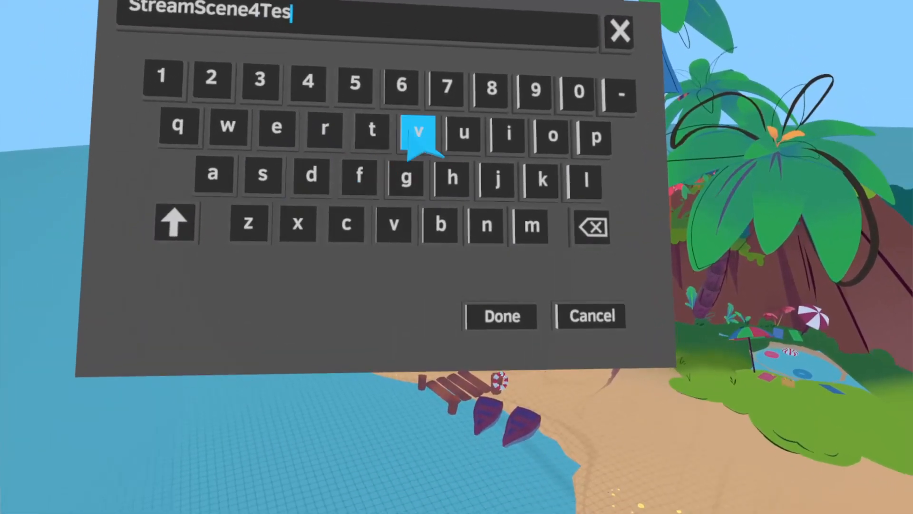
pyautogui.write('s')
pyautogui.click(372, 129)
pyautogui.click(502, 316)
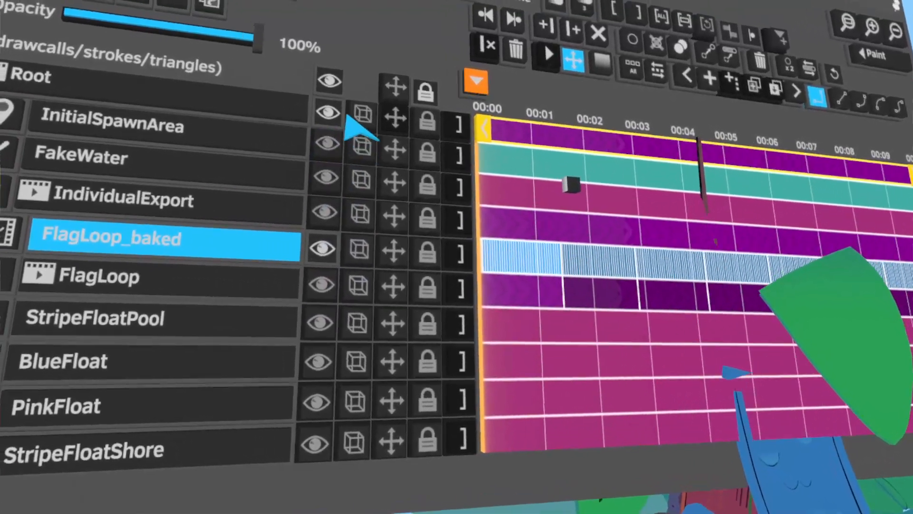
# Leave only the FlagLoop_baked layer and its parent IndividualExport group visible for the flag export.
pyautogui.scroll(-11, 356, 128)
pyautogui.scroll(8, 292, 397)
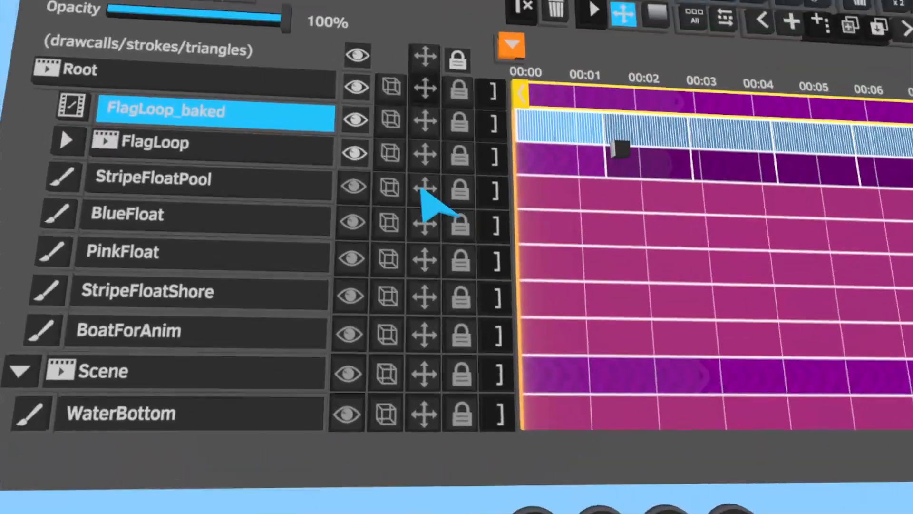
pyautogui.scroll(3, 404, 204)
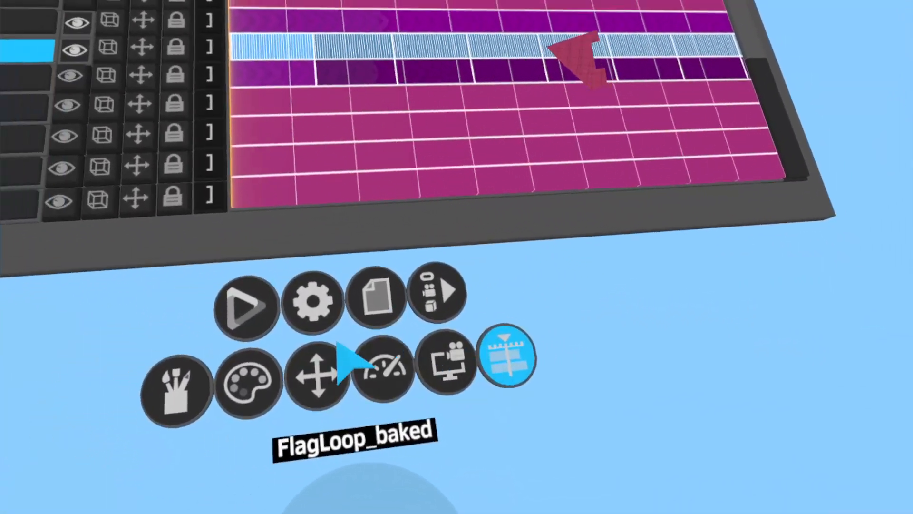
# Enable Export Meshes, Bake Transforms and Export Animation in the FBX export settings.
pyautogui.click(92, 372)
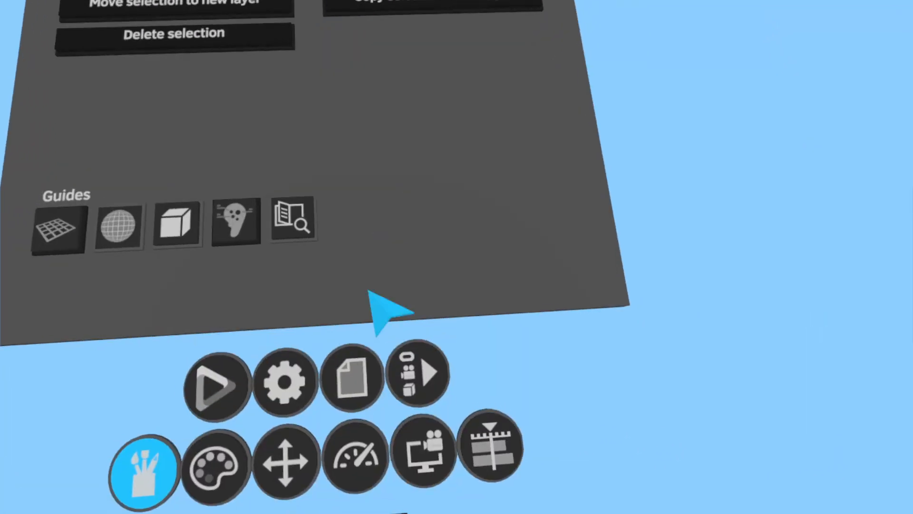
pyautogui.click(350, 379)
pyautogui.click(409, 385)
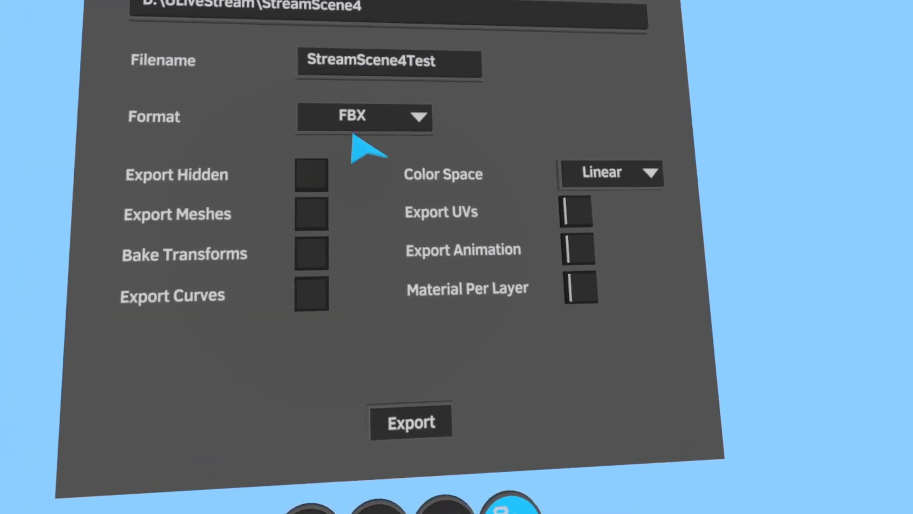
pyautogui.click(288, 224)
pyautogui.click(315, 255)
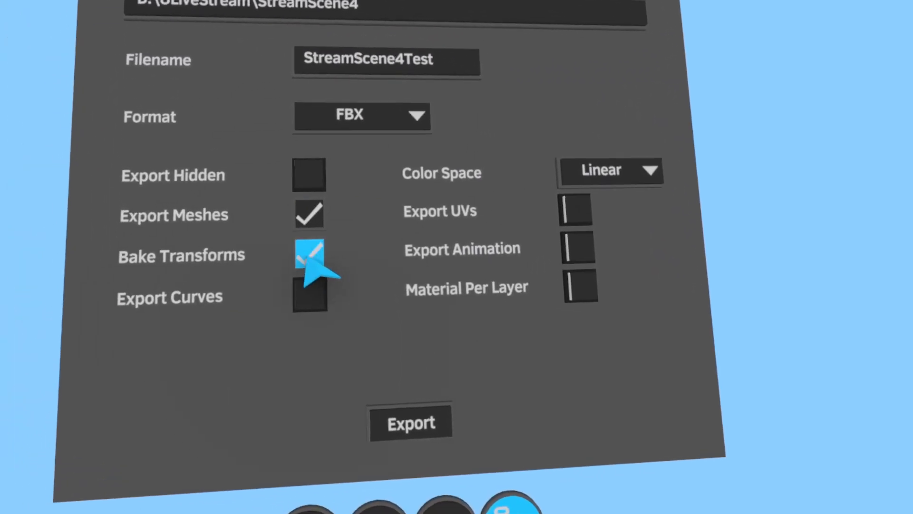
pyautogui.click(560, 242)
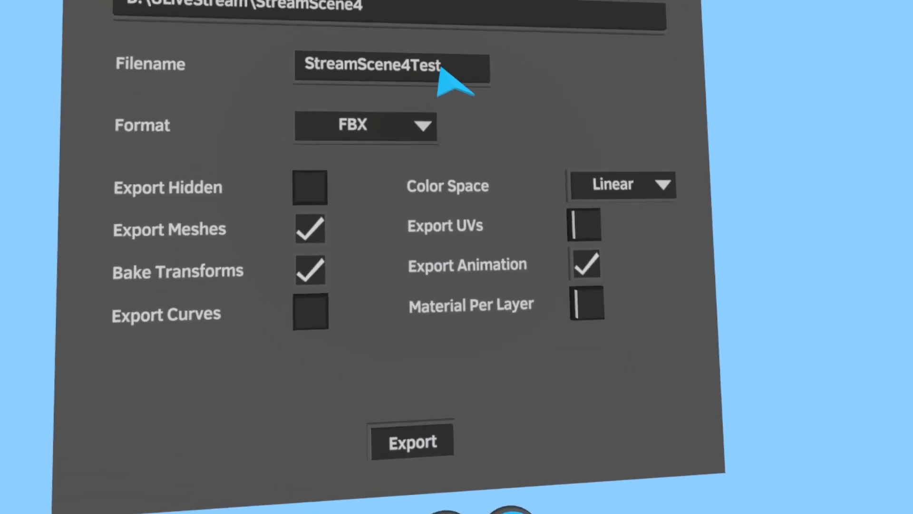
# Replace the export filename with a name beginning with Flag and export the baked flag animation as FBX.
pyautogui.click(404, 63)
pyautogui.click(623, 17)
pyautogui.click(342, 176)
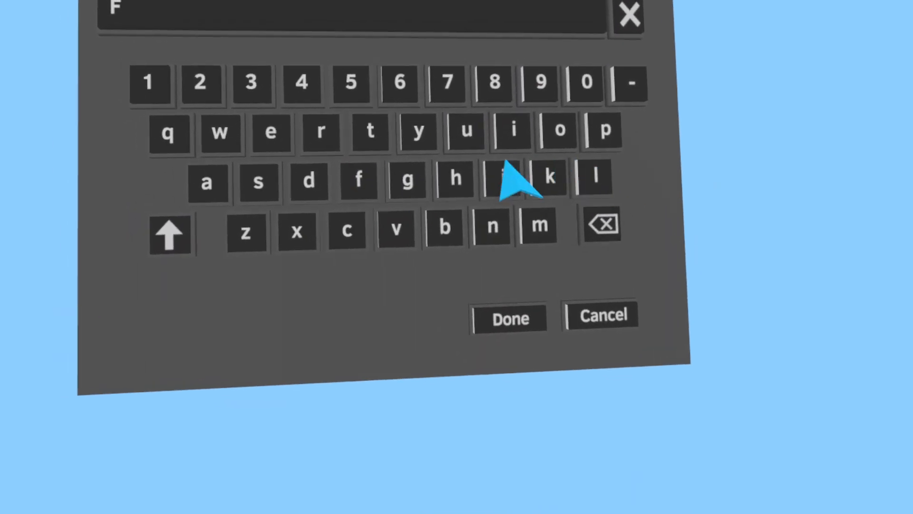
pyautogui.click(606, 176)
pyautogui.click(215, 182)
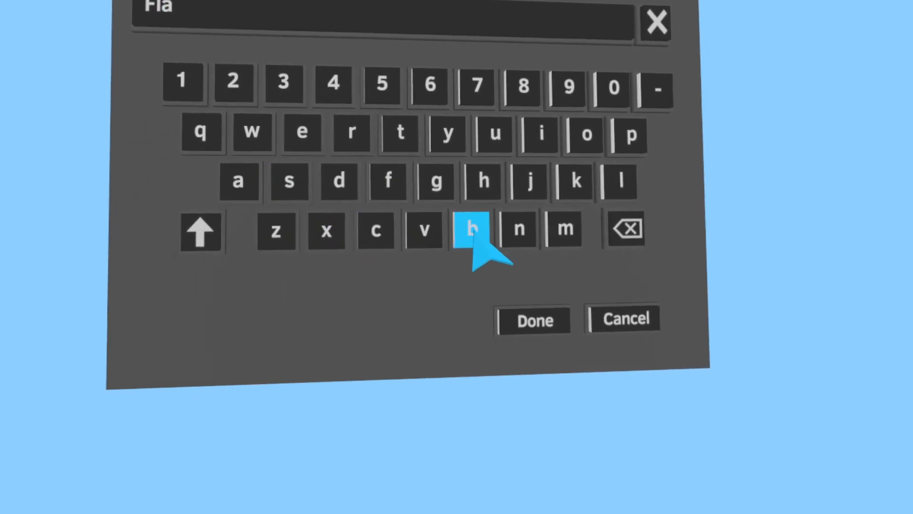
pyautogui.click(416, 180)
pyautogui.click(235, 93)
pyautogui.click(547, 333)
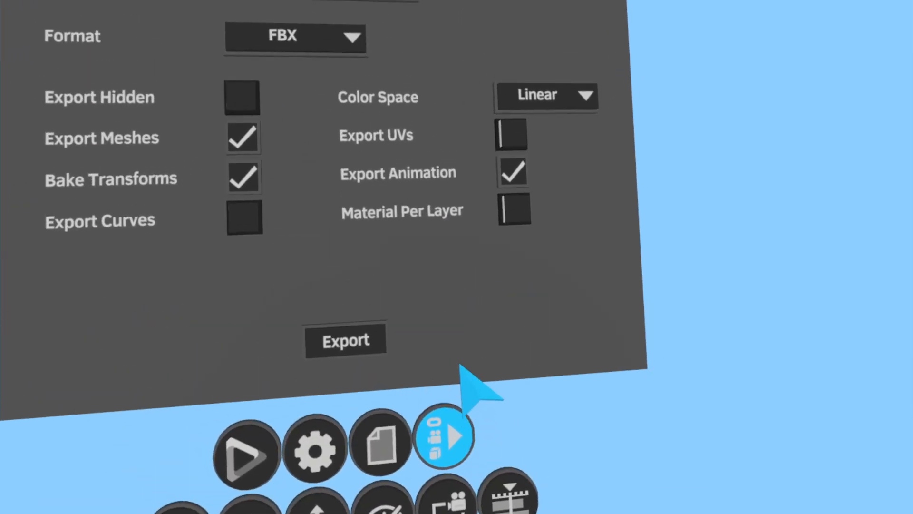
pyautogui.click(352, 351)
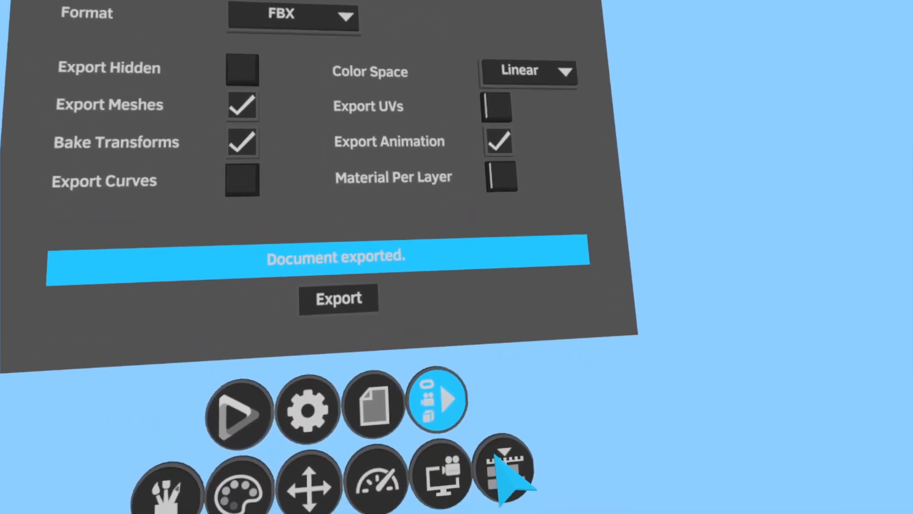
# Return to the layer timeline and select the IndividualExport group.
pyautogui.click(505, 469)
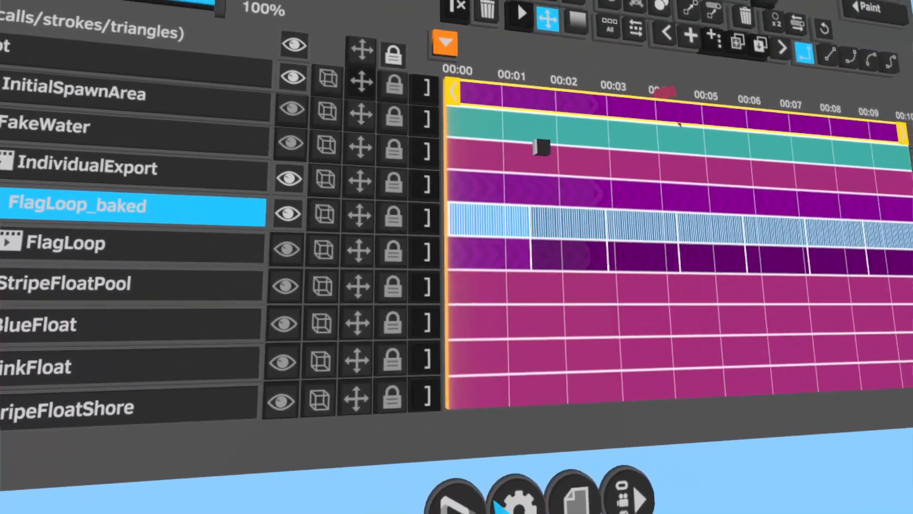
pyautogui.click(64, 198)
pyautogui.click(63, 240)
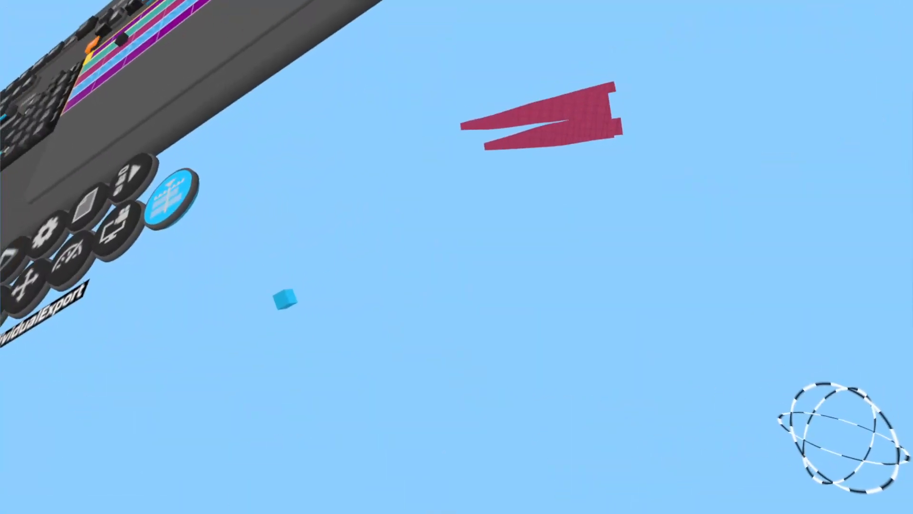
# Open the project file options and quit the painting application.
pyautogui.click(376, 419)
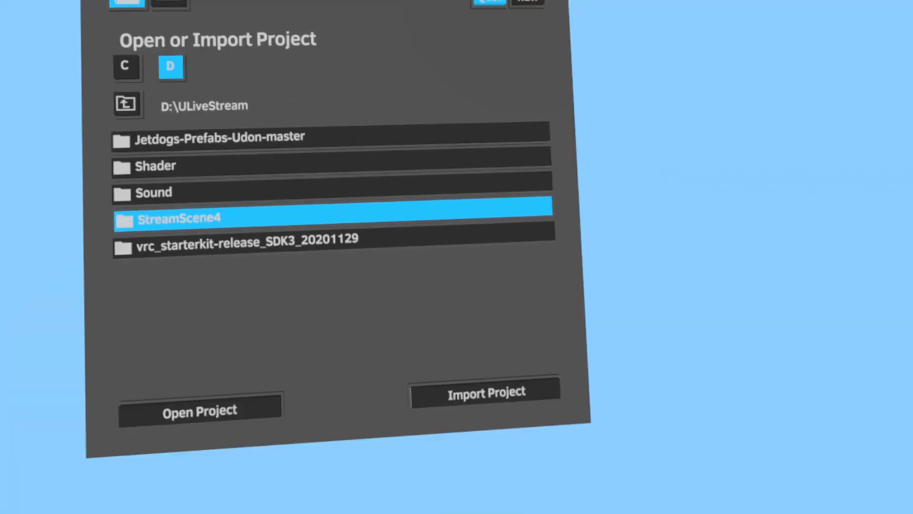
pyautogui.click(490, 2)
pyautogui.click(561, 276)
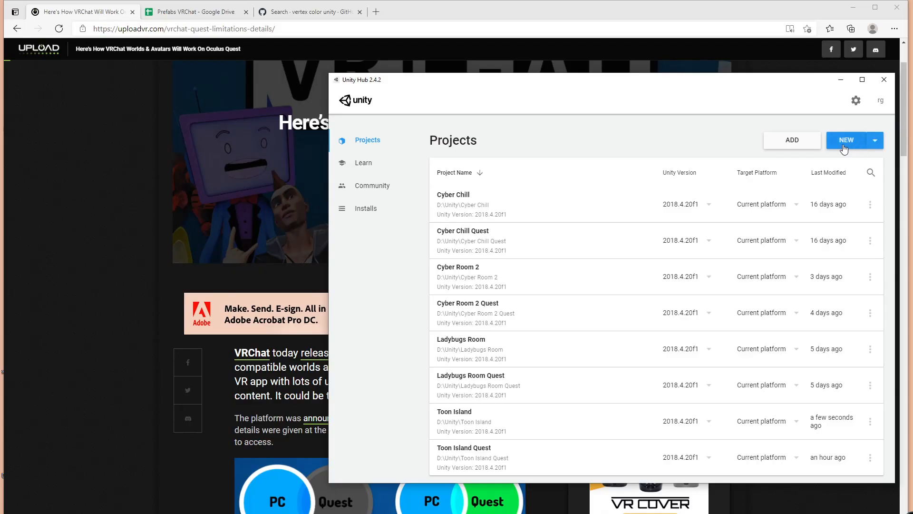
# Switch to Unity Hub and create a 3D project named Toon Island 2 in D:\Unity.
pyautogui.click(845, 148)
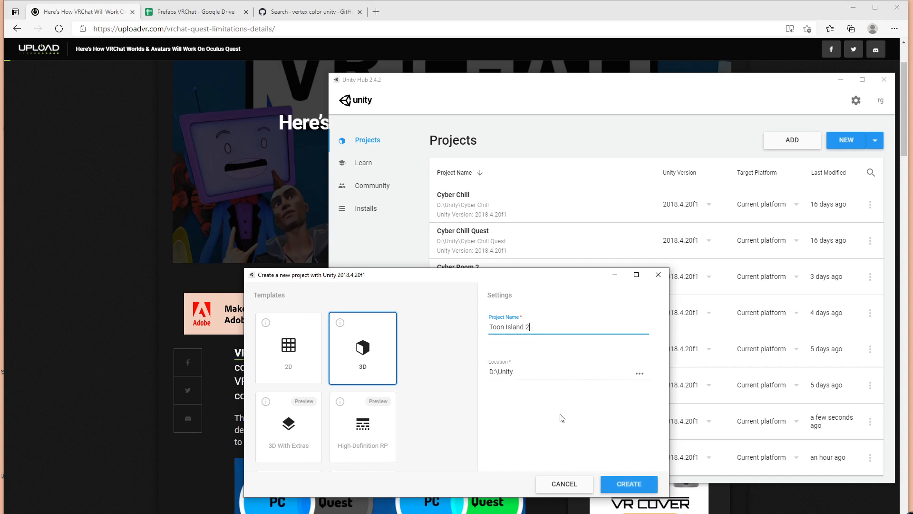
pyautogui.click(629, 485)
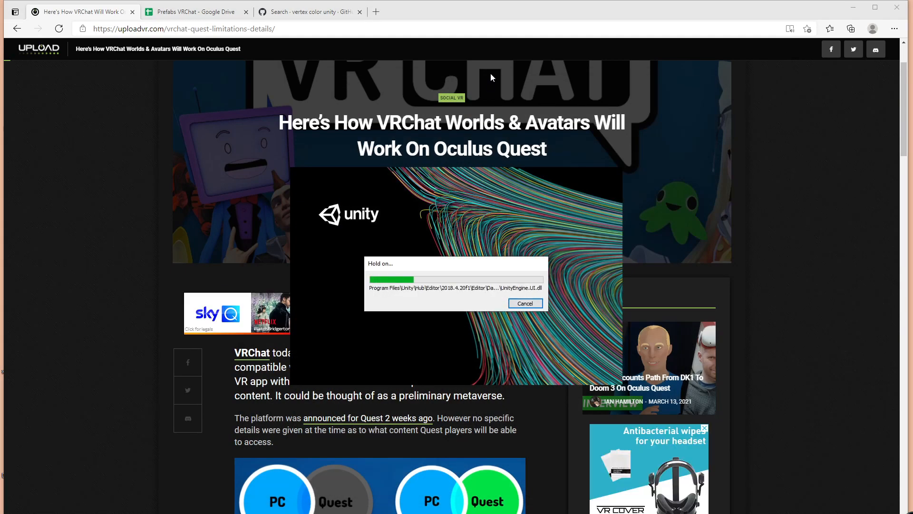
# Switch to the browser article on VRChat for Quest and read its cross-platform rules and World Requirements section, highlighting the recommended limits.
pyautogui.click(487, 3)
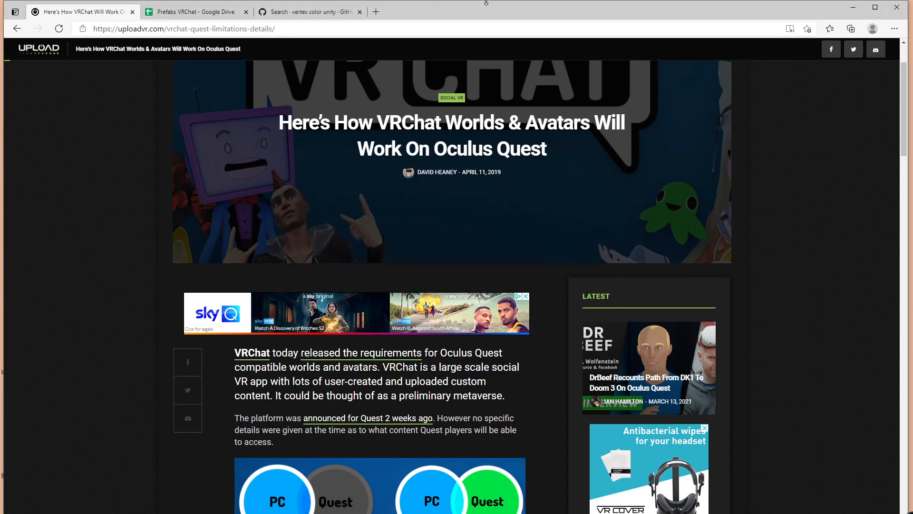
pyautogui.scroll(-8, 129, 412)
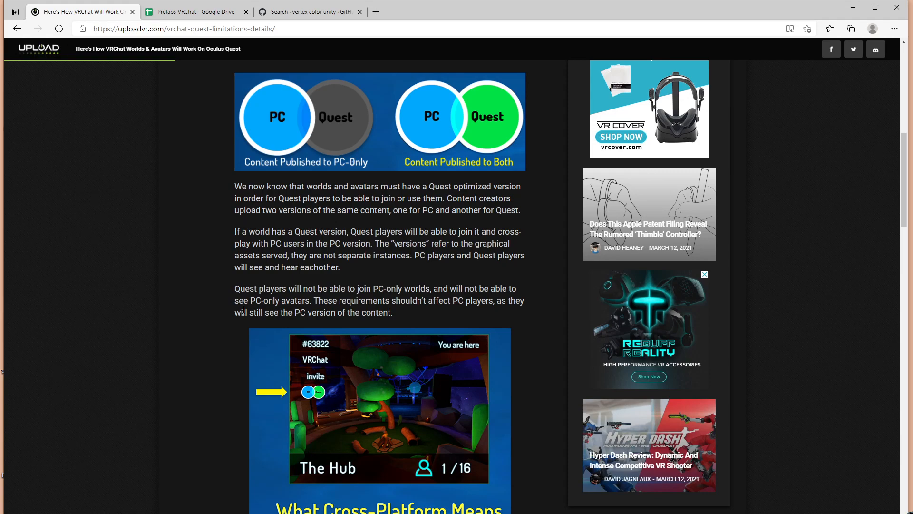
pyautogui.scroll(3, 243, 311)
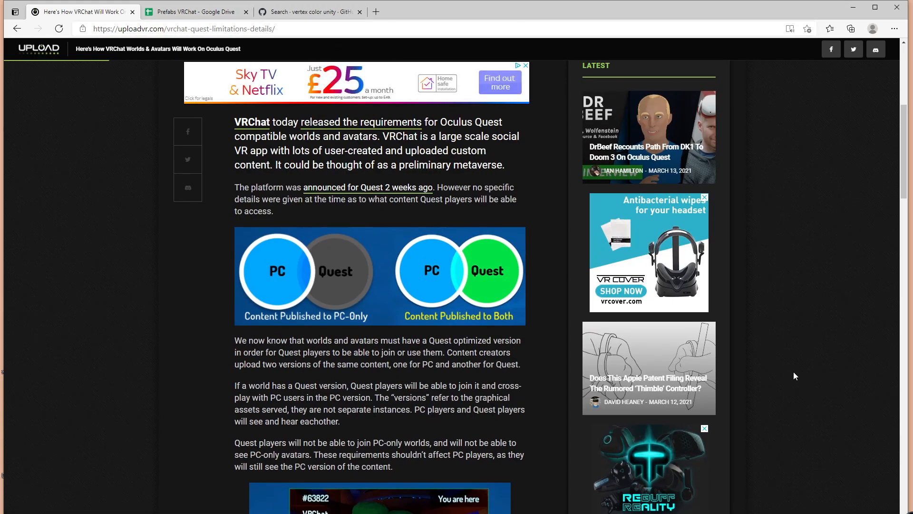
pyautogui.scroll(-3, 794, 377)
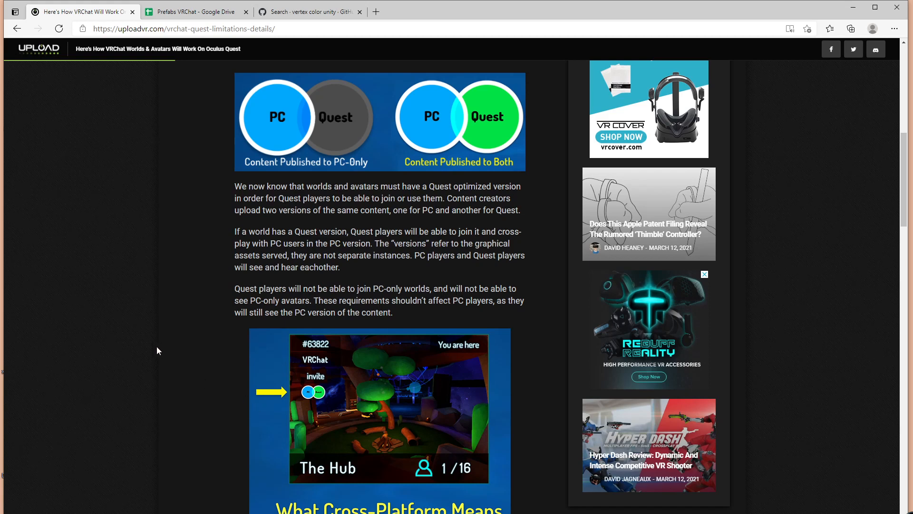
pyautogui.scroll(-8, 244, 395)
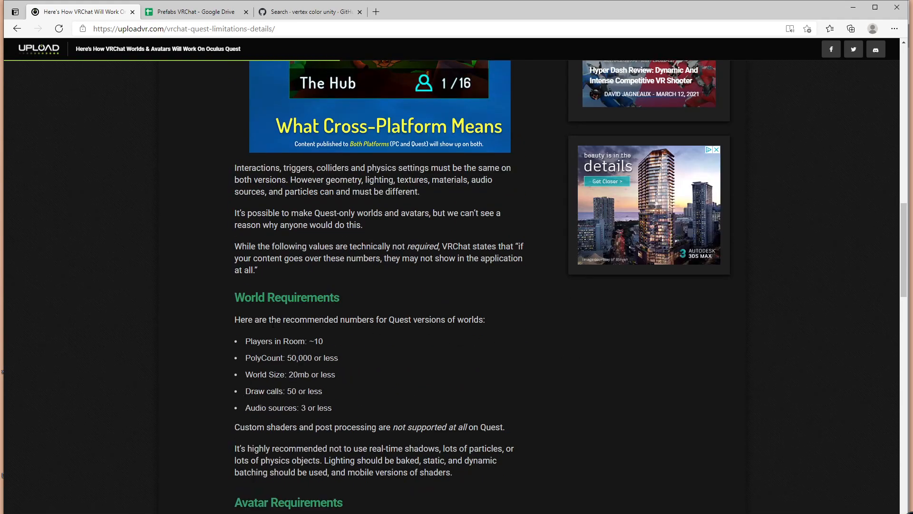
pyautogui.moveTo(219, 319); pyautogui.dragTo(513, 433)
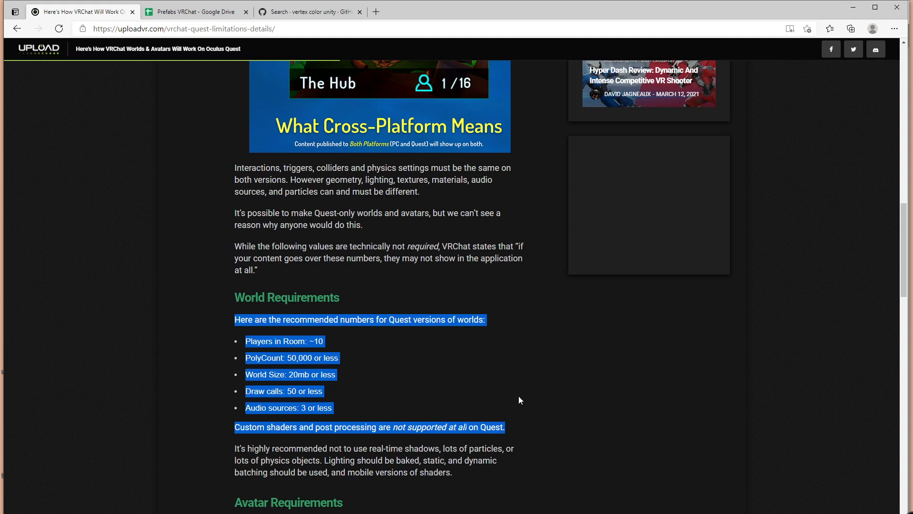
pyautogui.click(513, 435)
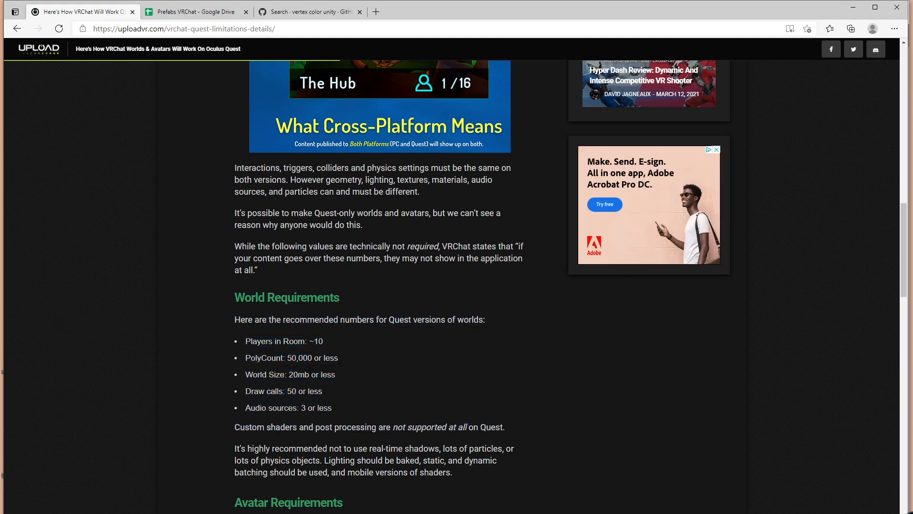
# Highlight the recommended PolyCount limit under World Requirements in the Quest limitations article.
pyautogui.moveTo(455, 513)
pyautogui.moveTo(288, 358); pyautogui.dragTo(324, 358)
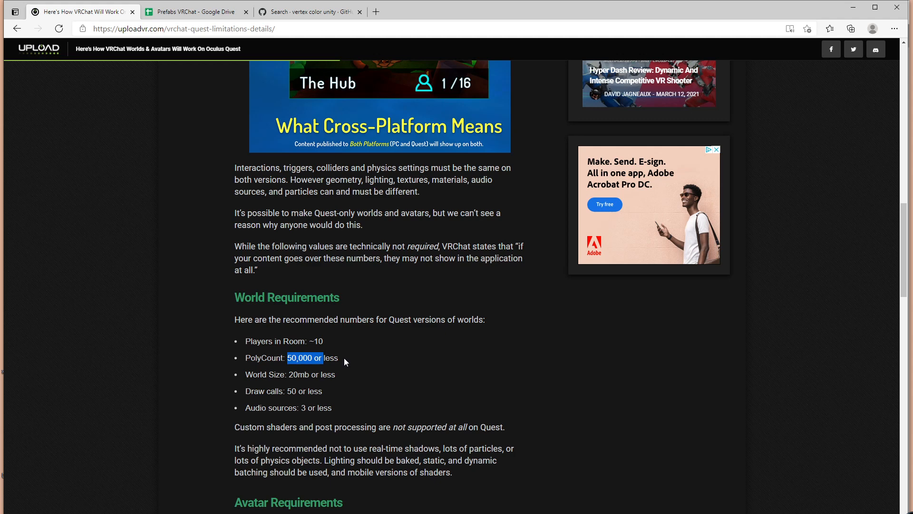
pyautogui.click(344, 359)
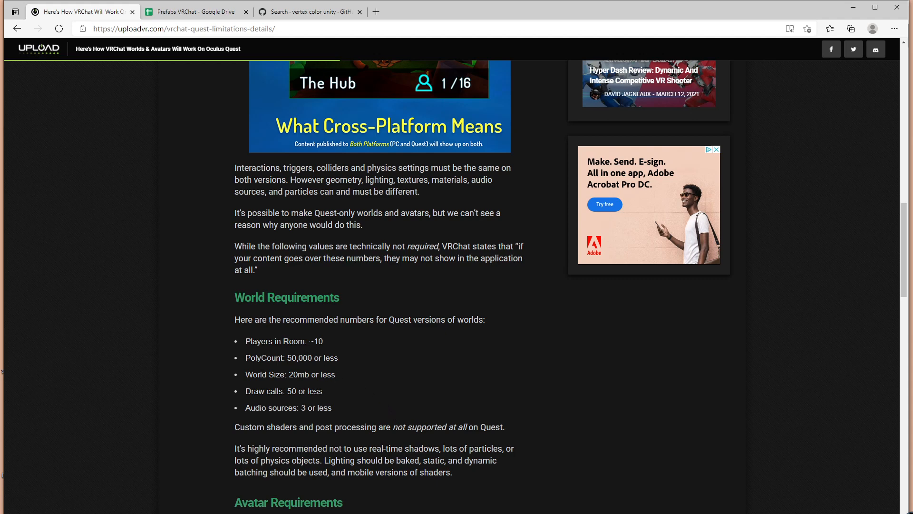
pyautogui.doubleClick(299, 357)
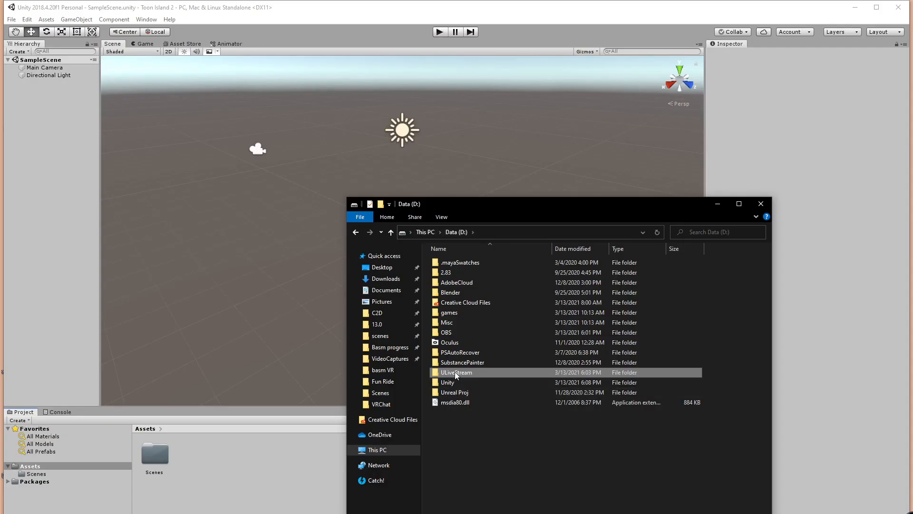
# Import the full VRCSDK3-WORLD-2021.02.23.11.40_Public package from D:\Unity into the Toon Island 2 project's Assets.
pyautogui.doubleClick(453, 380)
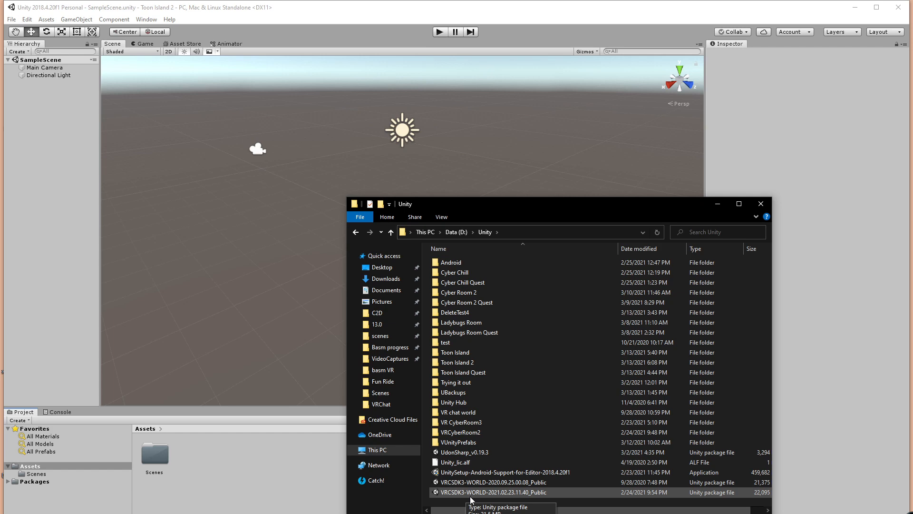
pyautogui.moveTo(470, 493); pyautogui.dragTo(254, 496)
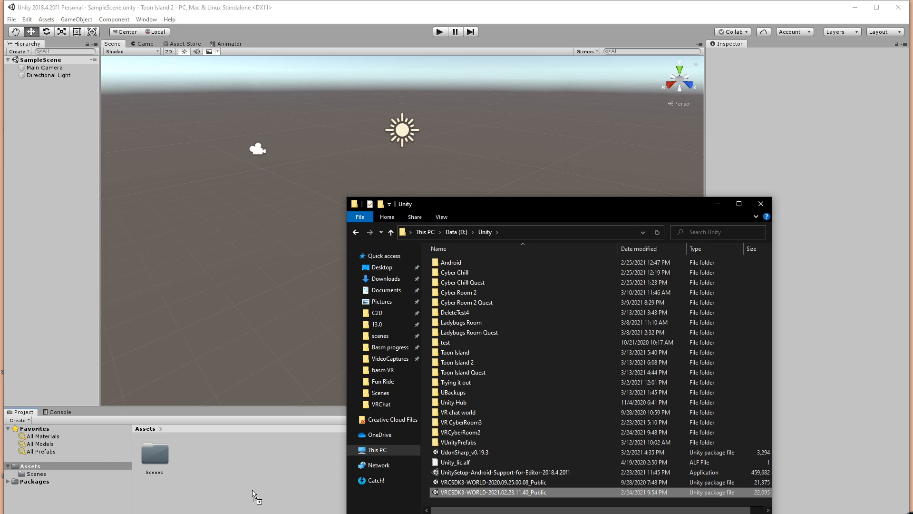
pyautogui.moveTo(481, 490); pyautogui.dragTo(300, 495)
pyautogui.click(280, 108)
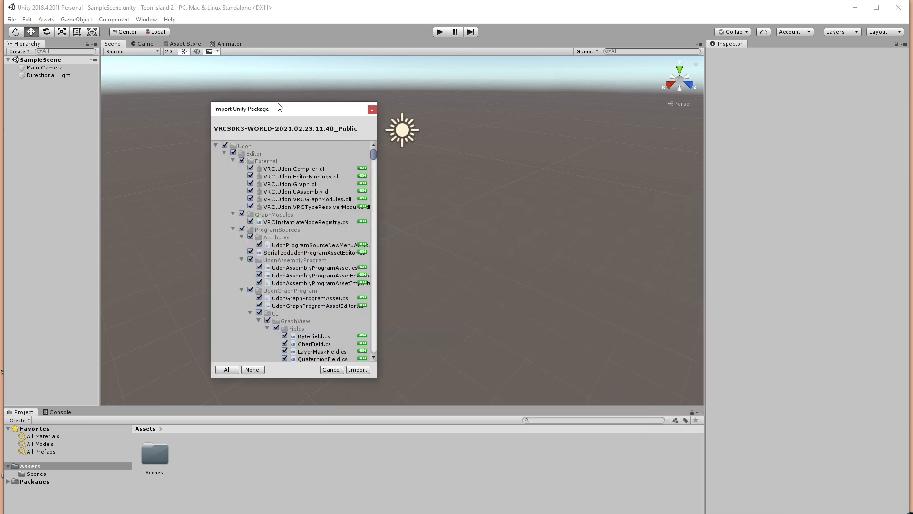
pyautogui.click(358, 369)
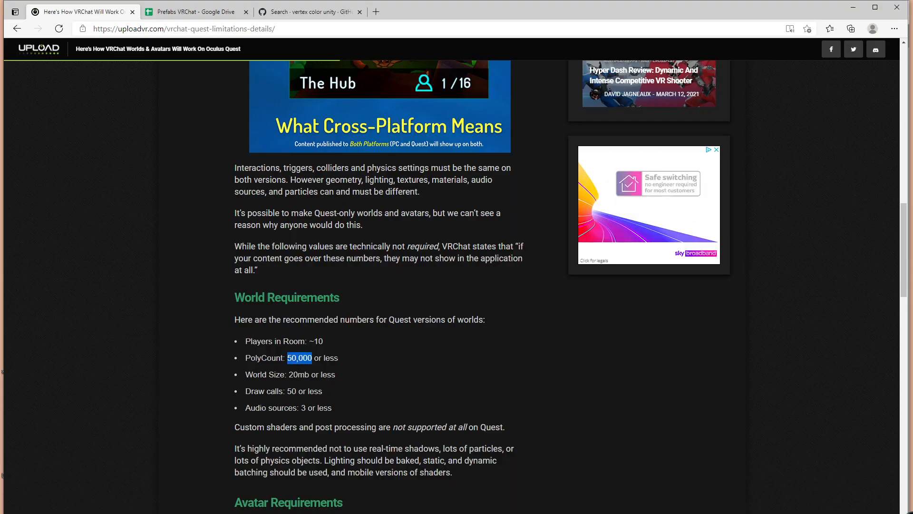
# Look up the Udon Prefabs (SDK3) list in the Prefabs VRChat spreadsheet in the browser.
pyautogui.click(195, 12)
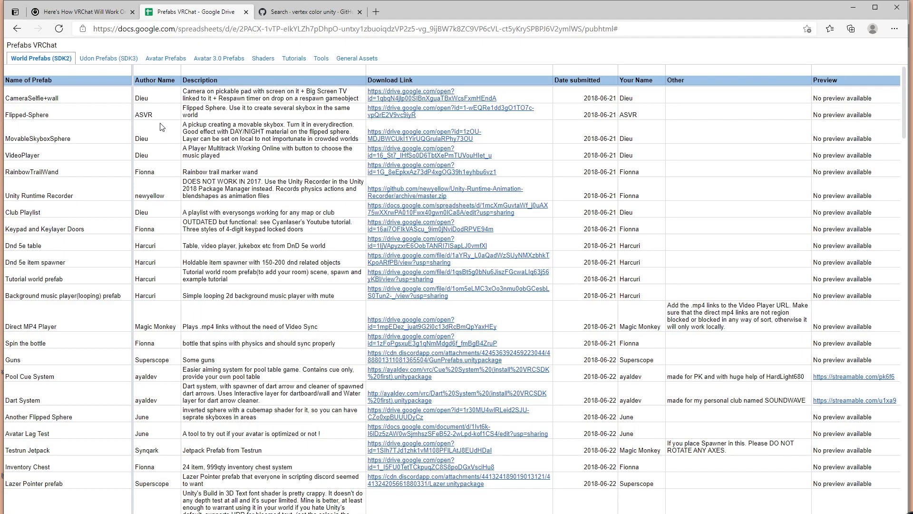
pyautogui.click(122, 61)
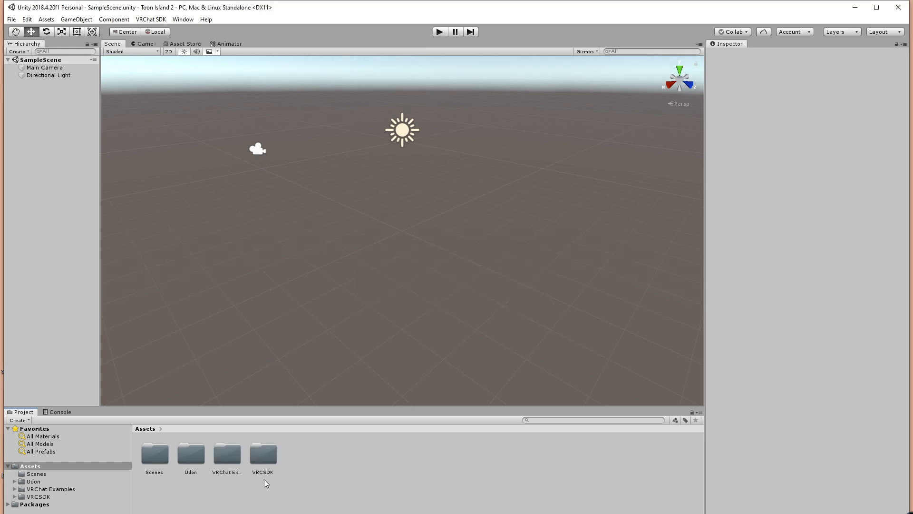
pyautogui.moveTo(245, 513)
pyautogui.click(288, 500)
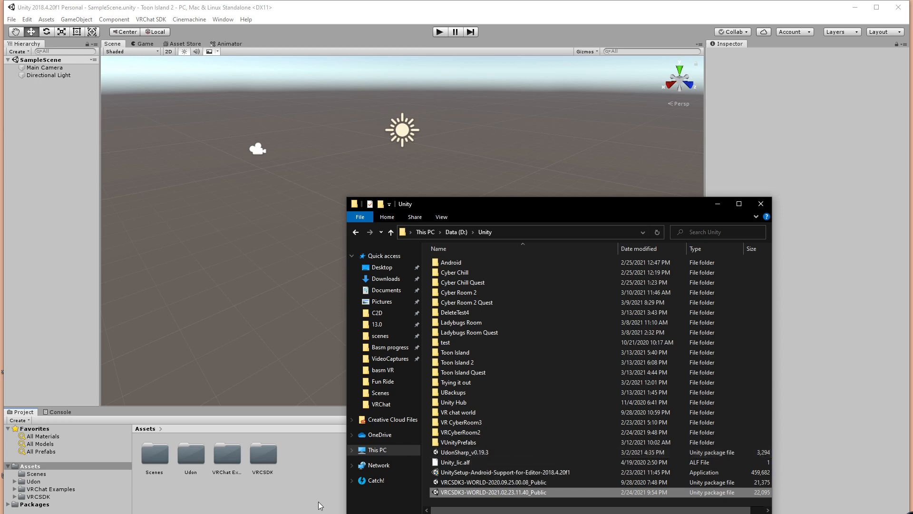
pyautogui.hotkey('alt', 'Tab')
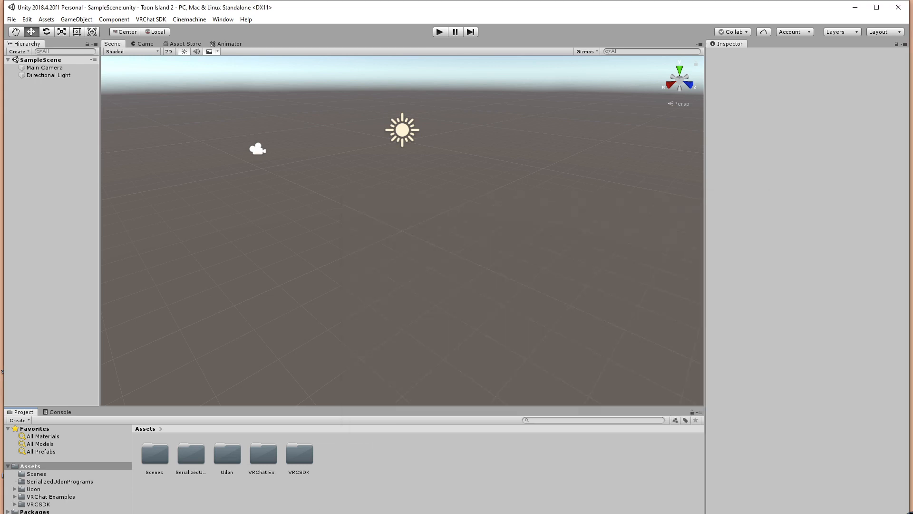
# Import the StreamScene4 and StreamScene4Flipped models from D:\ULiveStream\StreamScene4 into the project's Assets.
pyautogui.moveTo(246, 513)
pyautogui.click(203, 500)
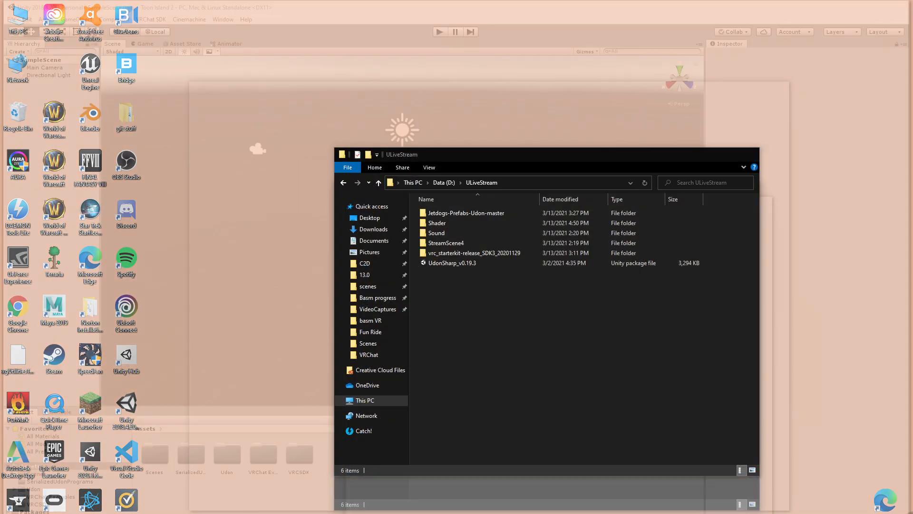
pyautogui.doubleClick(449, 279)
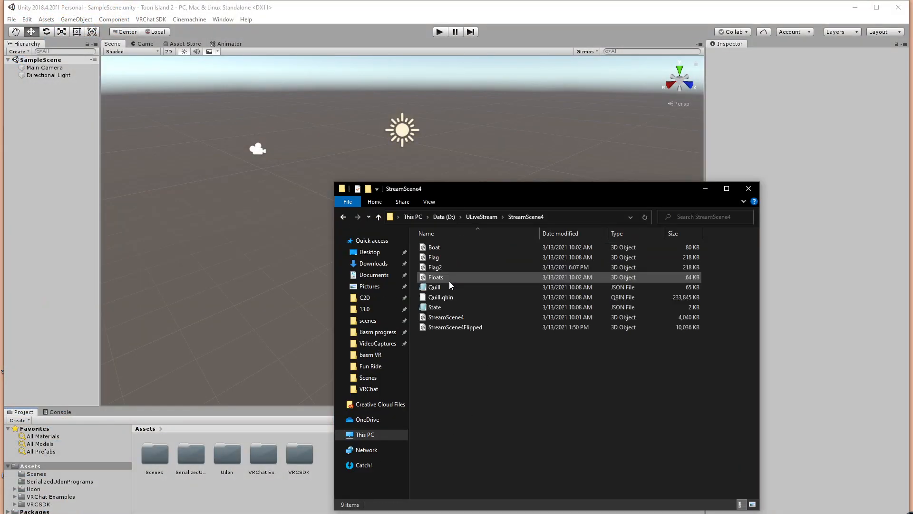
pyautogui.click(438, 327)
pyautogui.click(443, 316)
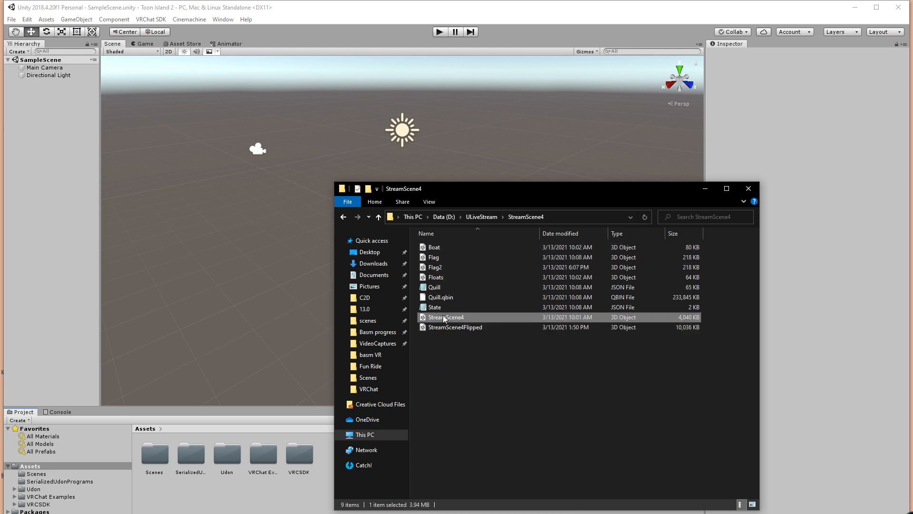
pyautogui.keyDown('ctrl'); pyautogui.click(448, 329); pyautogui.keyUp('ctrl')
pyautogui.moveTo(447, 317); pyautogui.dragTo(314, 480)
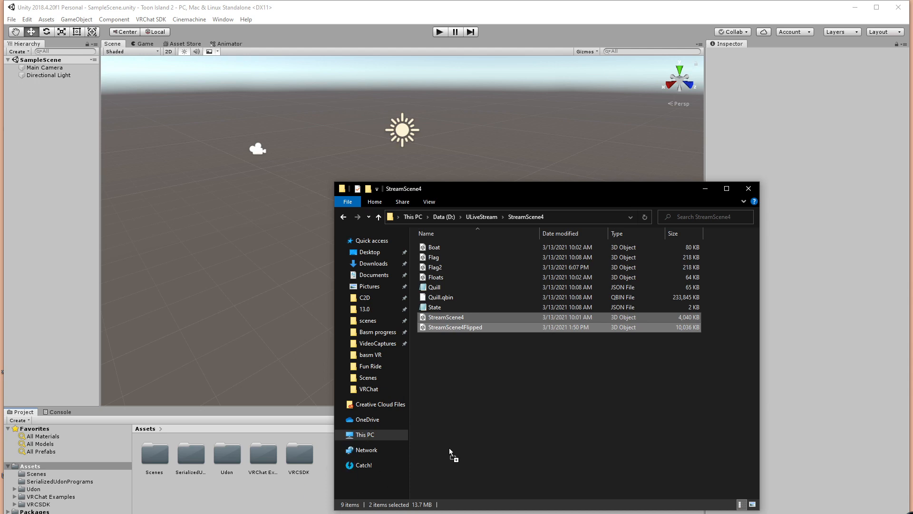
pyautogui.moveTo(449, 452); pyautogui.dragTo(320, 510)
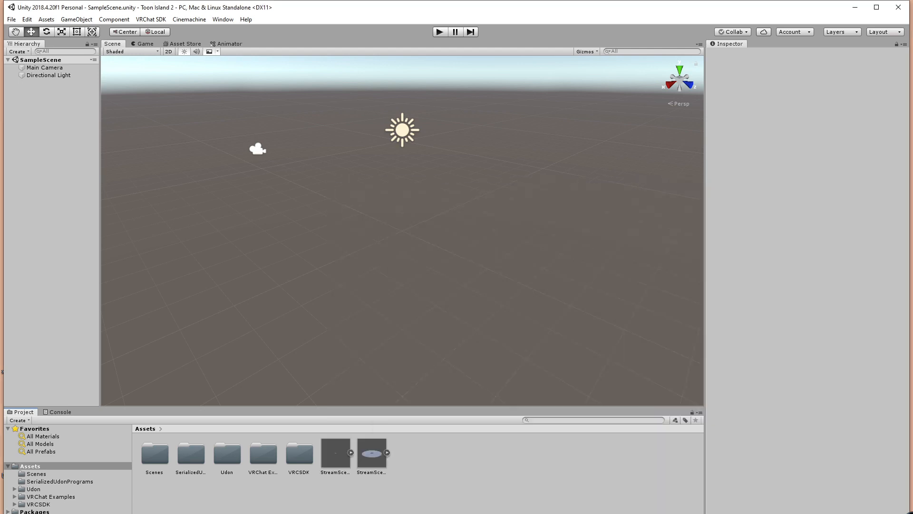
# Bring back the StreamScene4 folder window and browse to D:\ULiveStream\Shader to view the shader files.
pyautogui.click(244, 513)
pyautogui.click(286, 499)
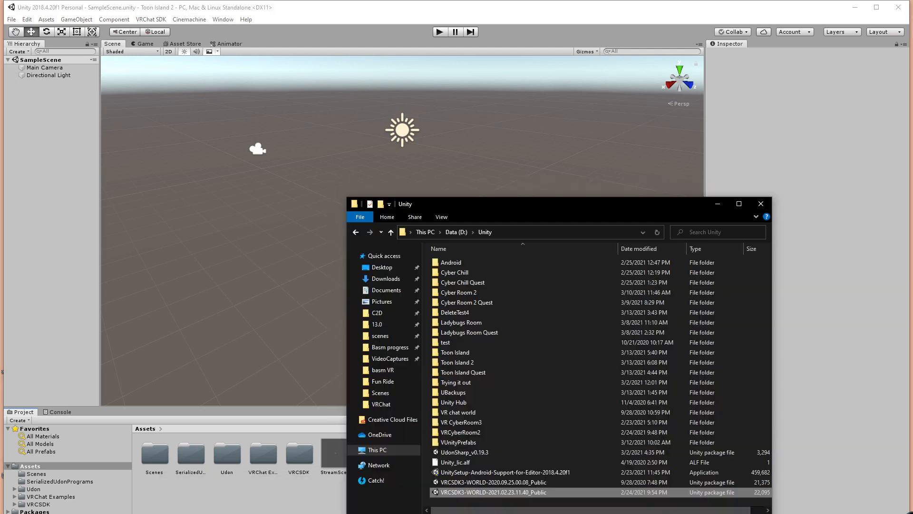
pyautogui.click(244, 513)
pyautogui.click(204, 495)
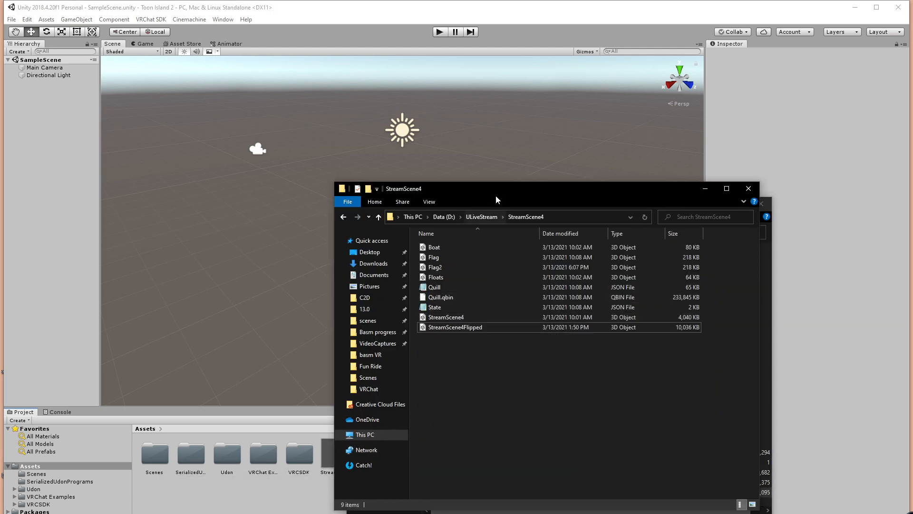
pyautogui.click(482, 218)
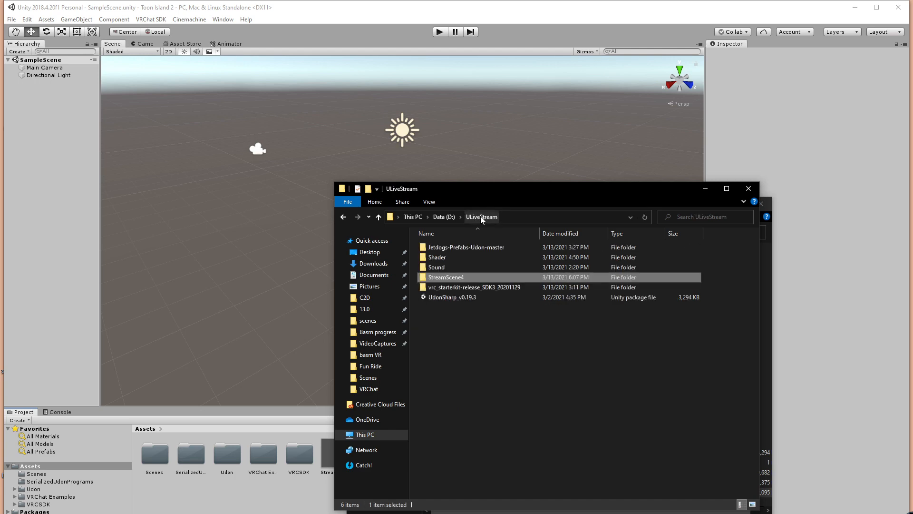
pyautogui.click(438, 259)
pyautogui.doubleClick(438, 259)
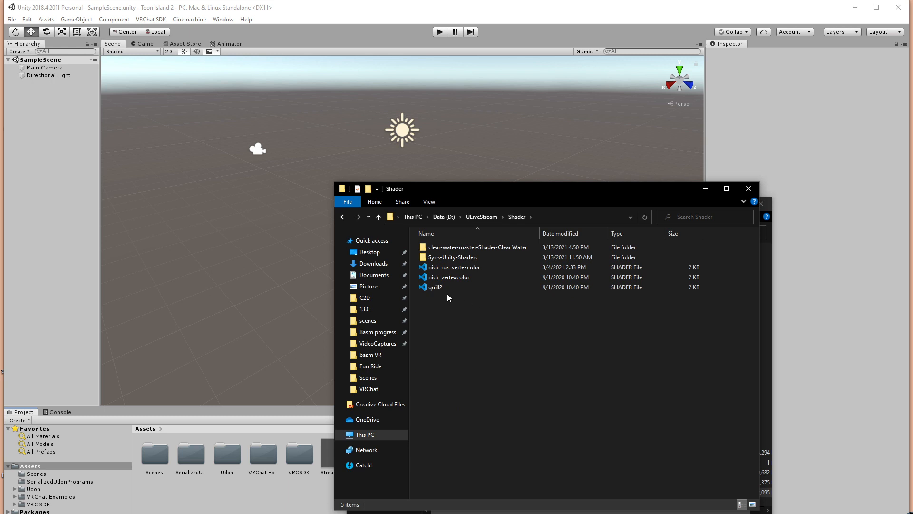
# Switch to the browser's GitHub results for vertex color unity, inspect the quill_animation_example repository, and return to the results.
pyautogui.hotkey('alt', 'Tab')
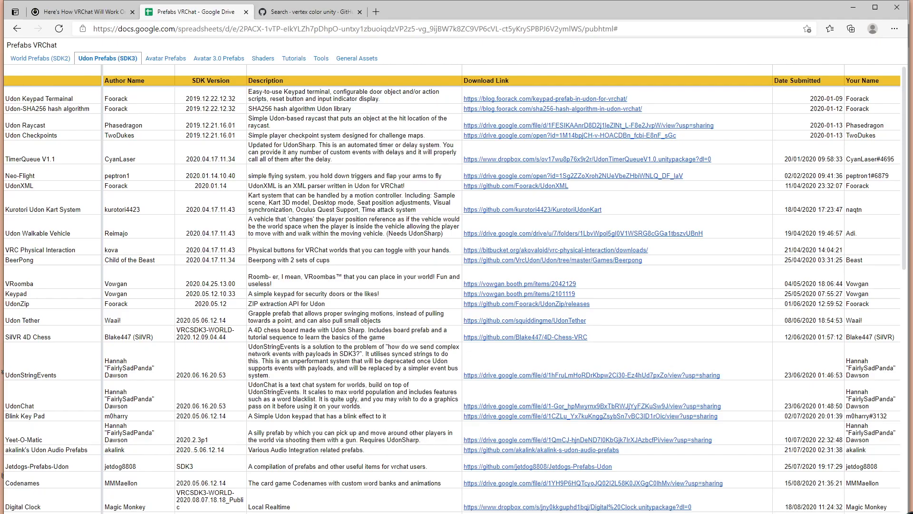
pyautogui.click(296, 12)
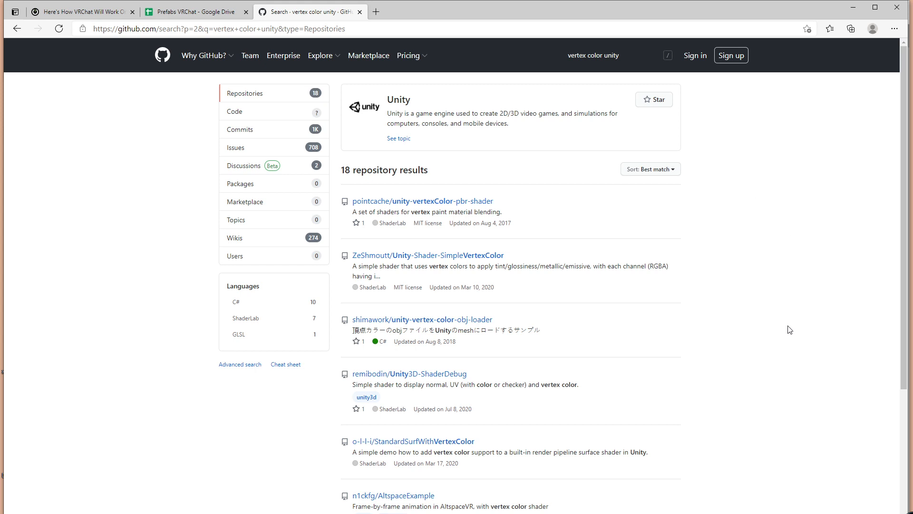
pyautogui.scroll(-2, 517, 321)
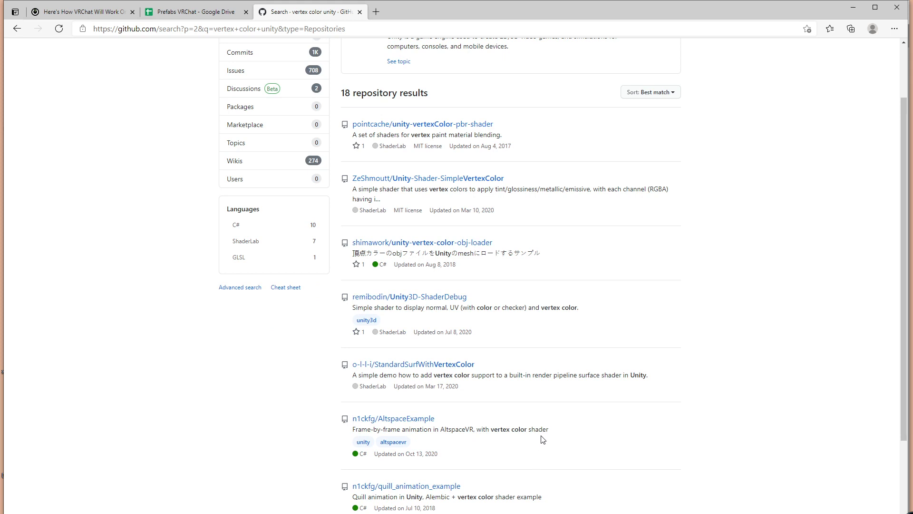
pyautogui.scroll(-2, 702, 418)
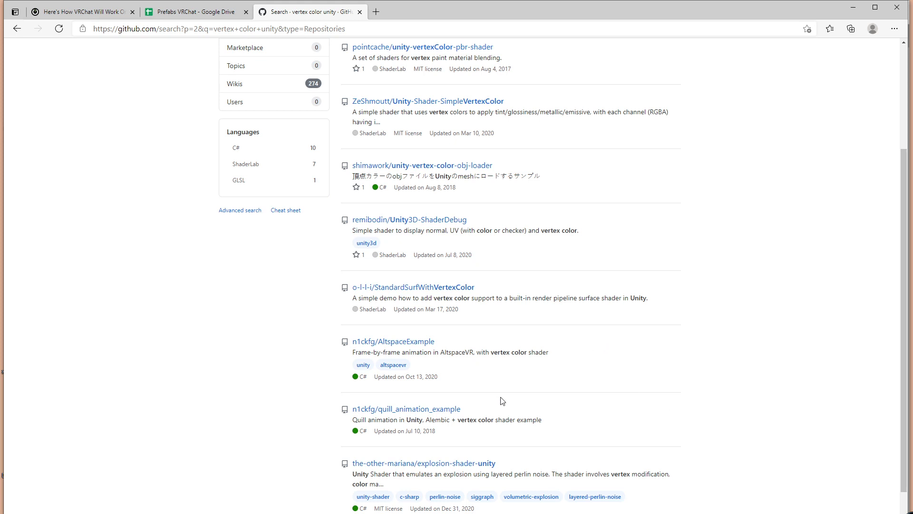
pyautogui.click(373, 410)
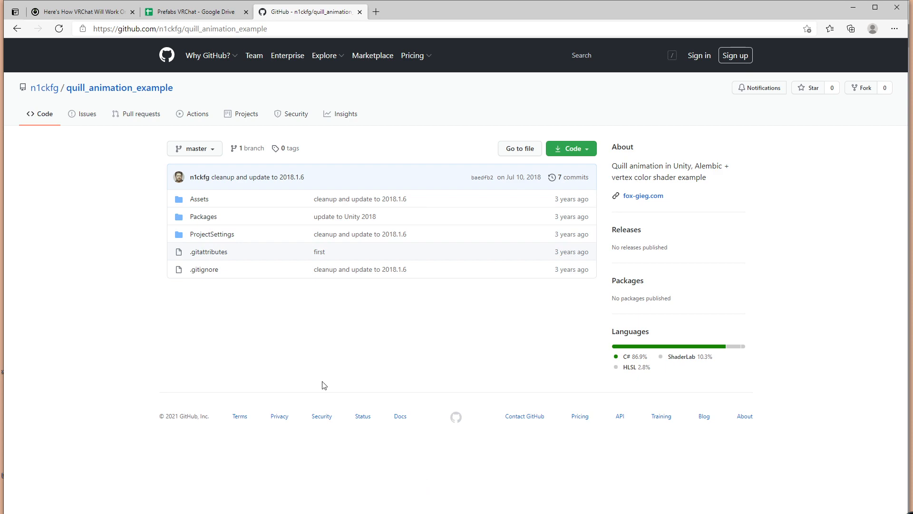
pyautogui.click(17, 28)
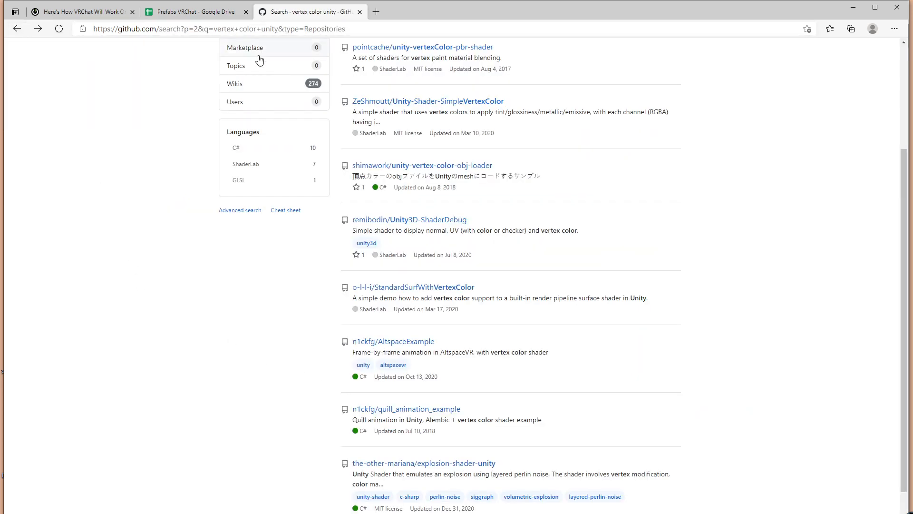
pyautogui.scroll(-2, 535, 342)
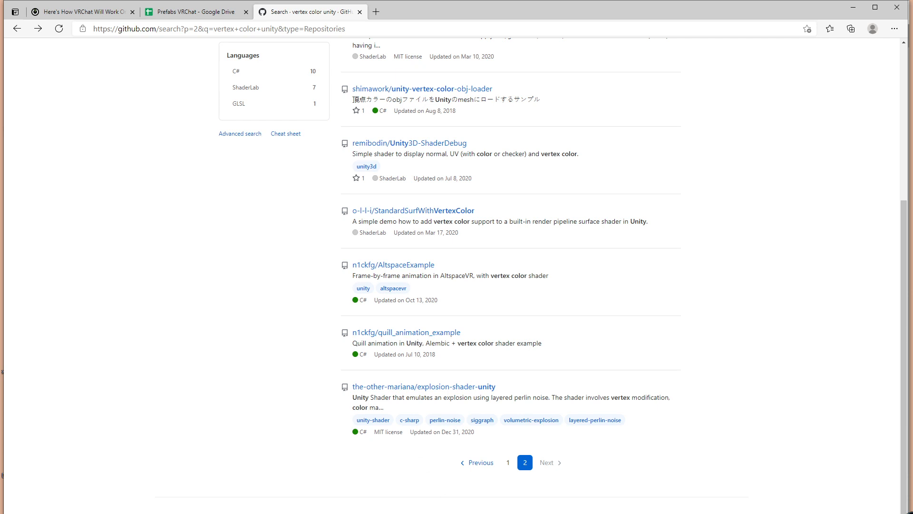
# Switch back to Unity and place the StreamScene4Flipped model in the scene.
pyautogui.click(454, 504)
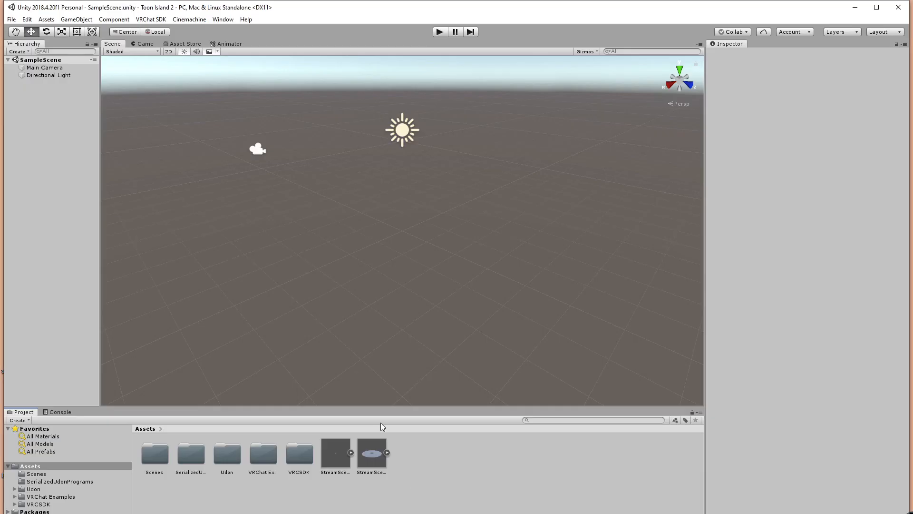
pyautogui.moveTo(372, 454); pyautogui.dragTo(407, 220)
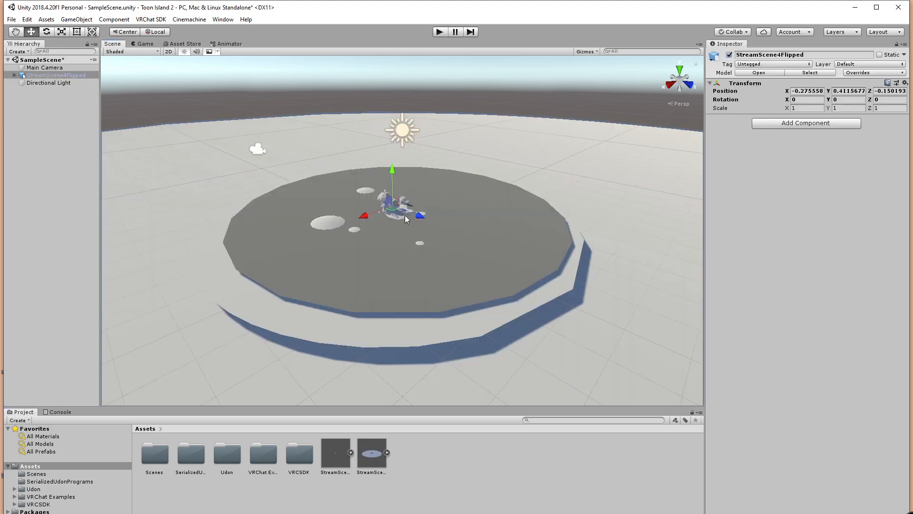
# Import the nick_rux_vertexcolor, nick_vertexcolor and quill2 shaders from the Shader folder into the project's Assets.
pyautogui.moveTo(245, 513)
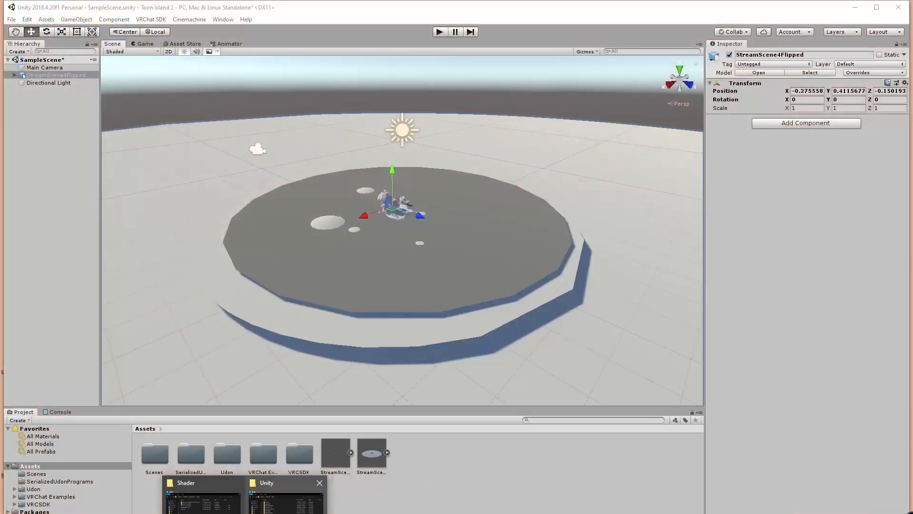
pyautogui.click(203, 499)
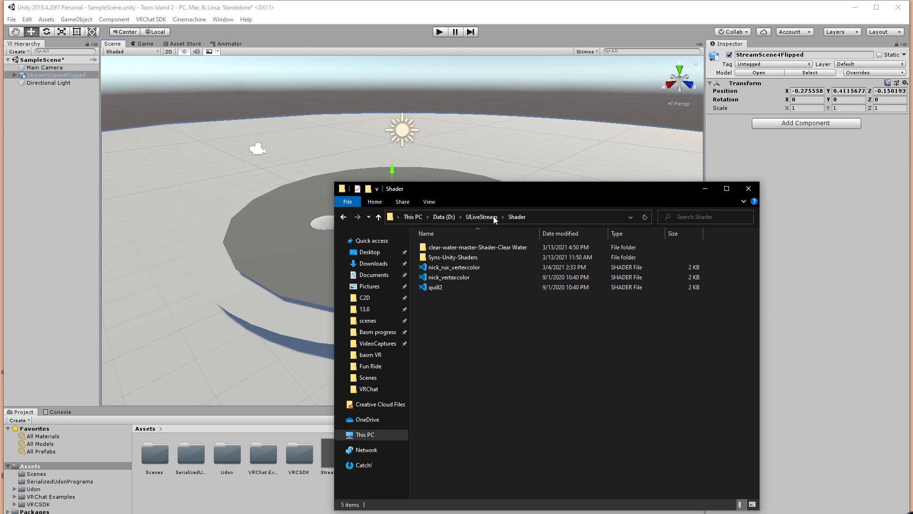
pyautogui.moveTo(436, 294); pyautogui.dragTo(278, 498)
pyautogui.click(277, 500)
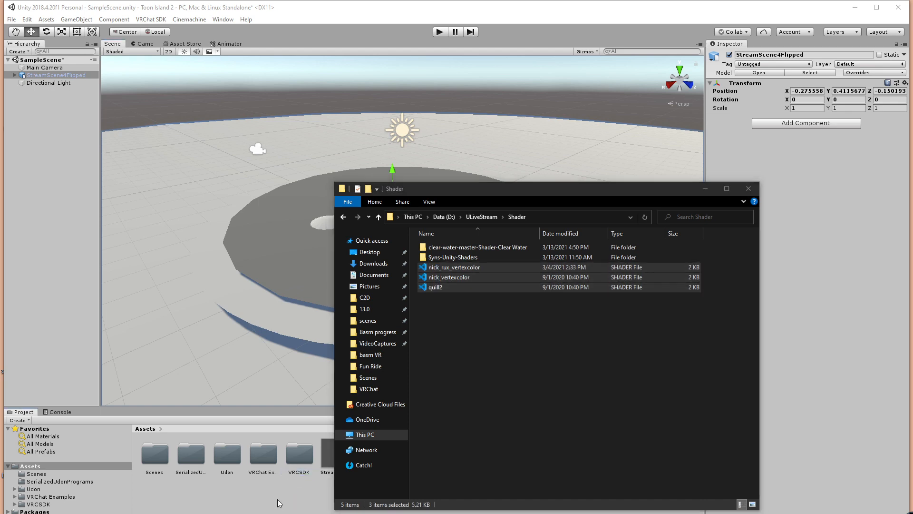
pyautogui.click(432, 271)
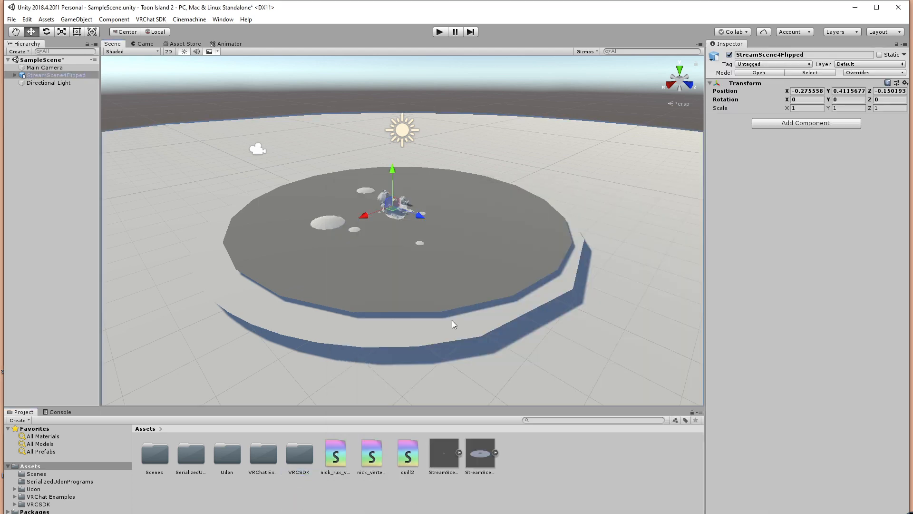
# Set the StreamScene4Flipped model's position to 0 on the X, Y and Z axes.
pyautogui.click(475, 456)
pyautogui.click(385, 272)
pyautogui.click(808, 91)
pyautogui.write('0')
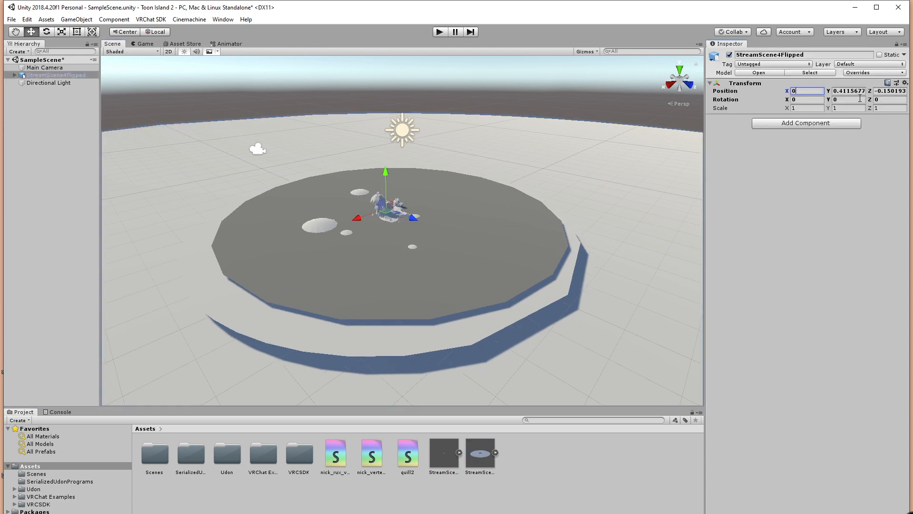
pyautogui.click(850, 91)
pyautogui.write('0')
pyautogui.click(881, 91)
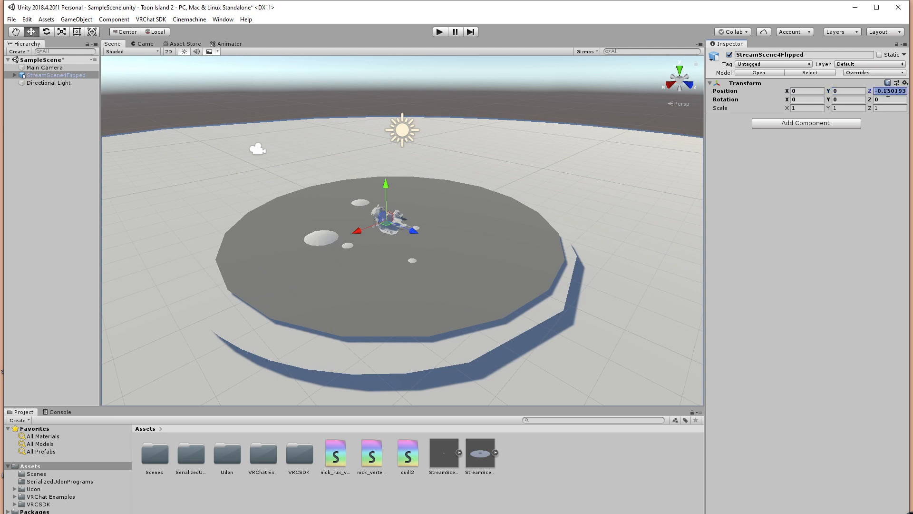
pyautogui.write('0')
# Create a material named QuillFlat in Assets, assign it the quill2 shader, and apply it to the island in the scene.
pyautogui.click(562, 491)
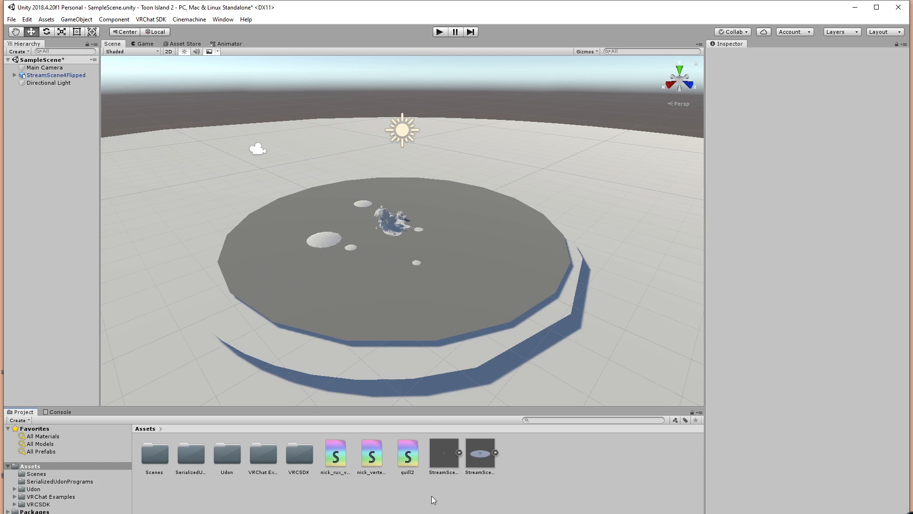
pyautogui.rightClick(530, 458)
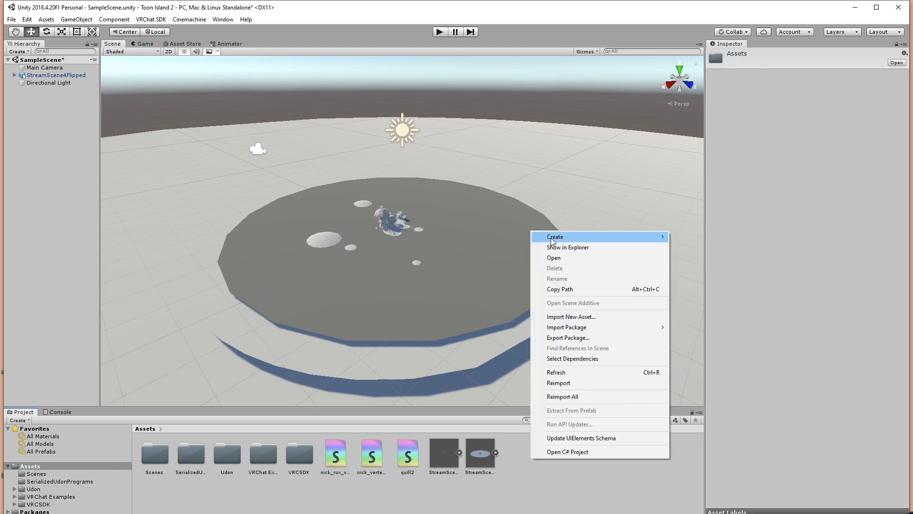
pyautogui.moveTo(552, 237)
pyautogui.click(699, 320)
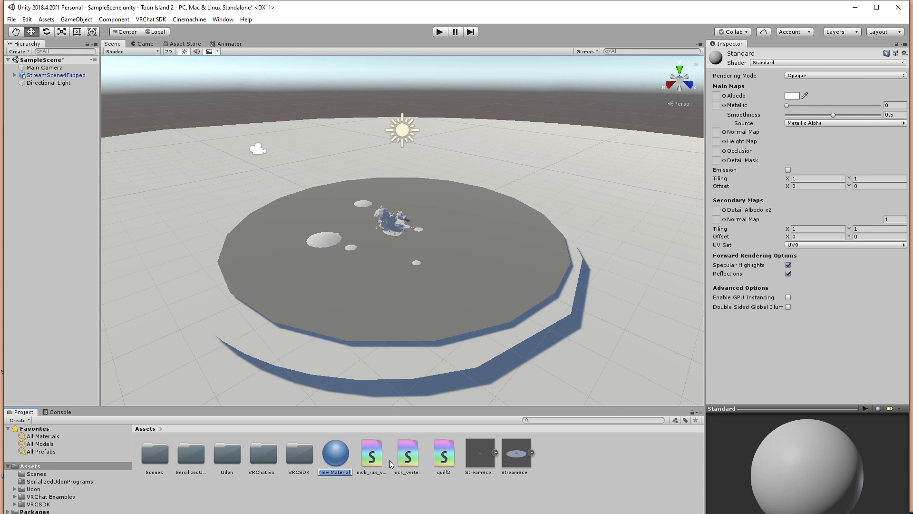
pyautogui.write('QuillFlat')
pyautogui.press('Return')
pyautogui.moveTo(408, 454); pyautogui.dragTo(399, 233)
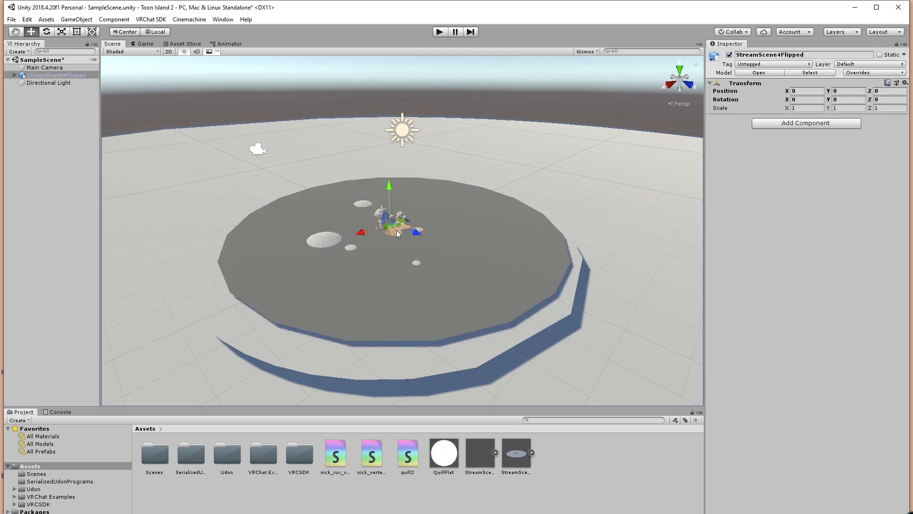
# Expand StreamScene4Flipped and its Root in the scene hierarchy and select the PlantsShore mesh.
pyautogui.press('f')
pyautogui.scroll(15, 427, 236)
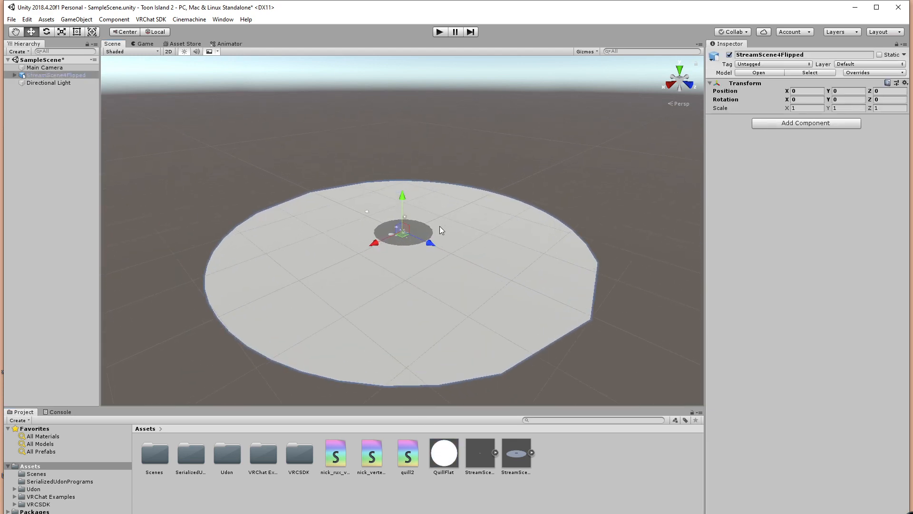
pyautogui.click(10, 76)
pyautogui.click(14, 75)
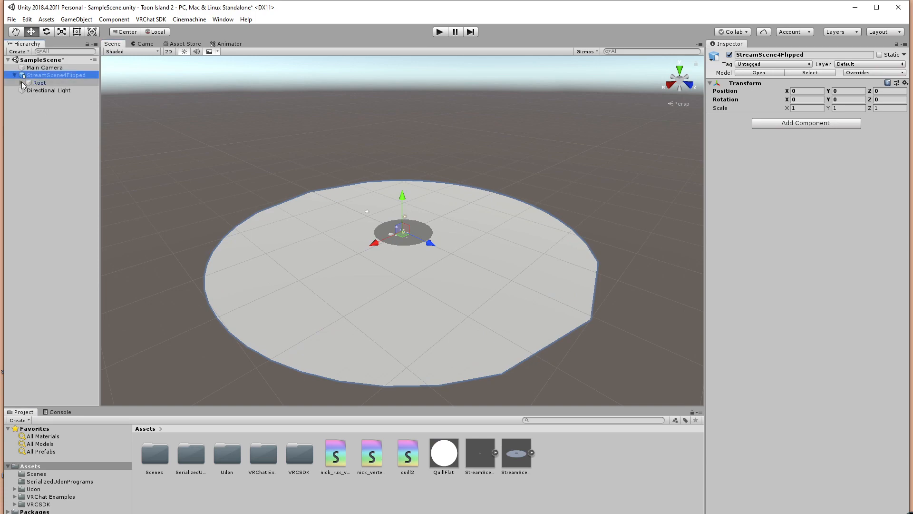
pyautogui.click(21, 83)
pyautogui.click(56, 143)
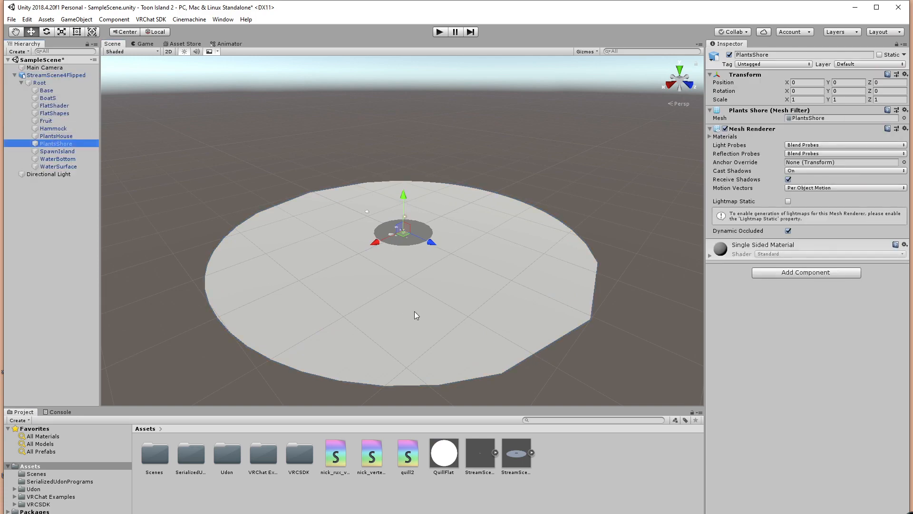
# Apply the QuillFlat material to the island's treehouse, rocks, palm leaves and remaining uncoloured props.
pyautogui.scroll(5, 415, 311)
pyautogui.scroll(-5, 418, 291)
pyautogui.keyDown('alt'); pyautogui.moveTo(463, 336); pyautogui.dragTo(371, 279); pyautogui.keyUp('alt')
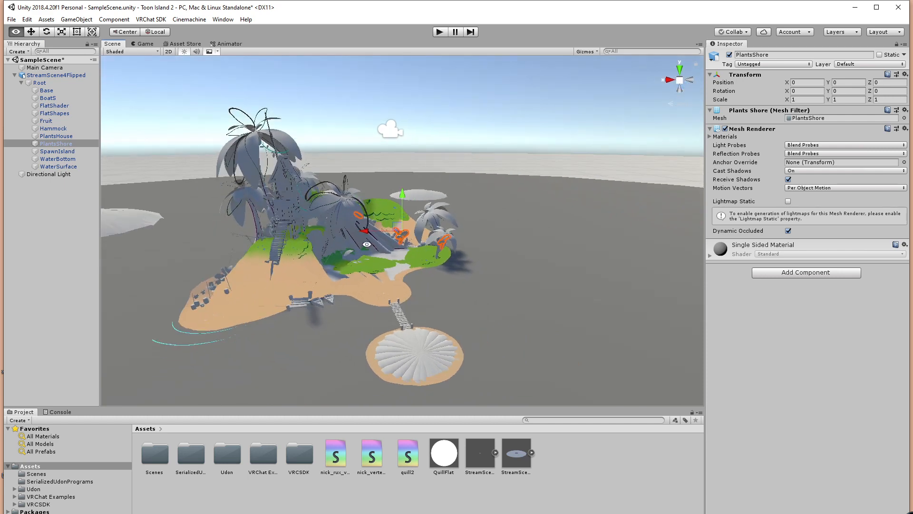
pyautogui.scroll(5, 371, 279)
pyautogui.moveTo(371, 278); pyautogui.dragTo(404, 244, button='middle')
pyautogui.moveTo(443, 461); pyautogui.dragTo(323, 260)
pyautogui.moveTo(440, 456); pyautogui.dragTo(361, 337)
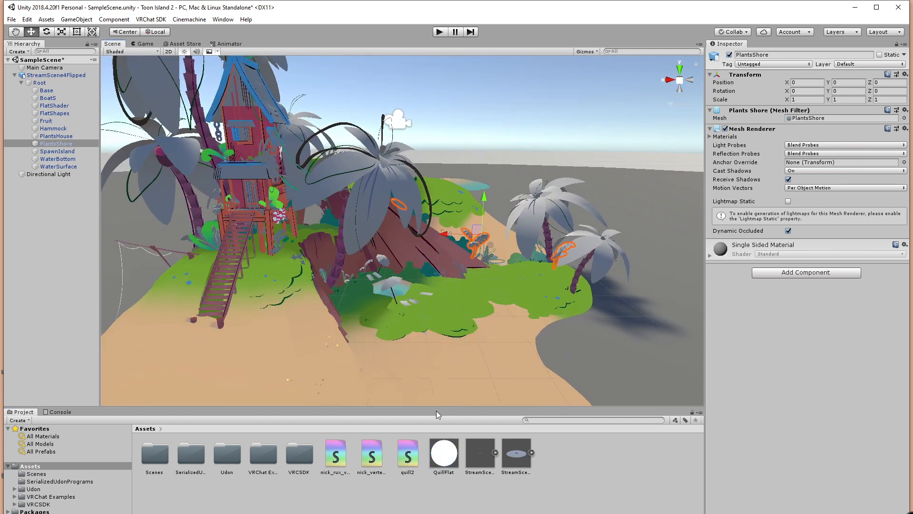
pyautogui.moveTo(442, 467); pyautogui.dragTo(351, 210)
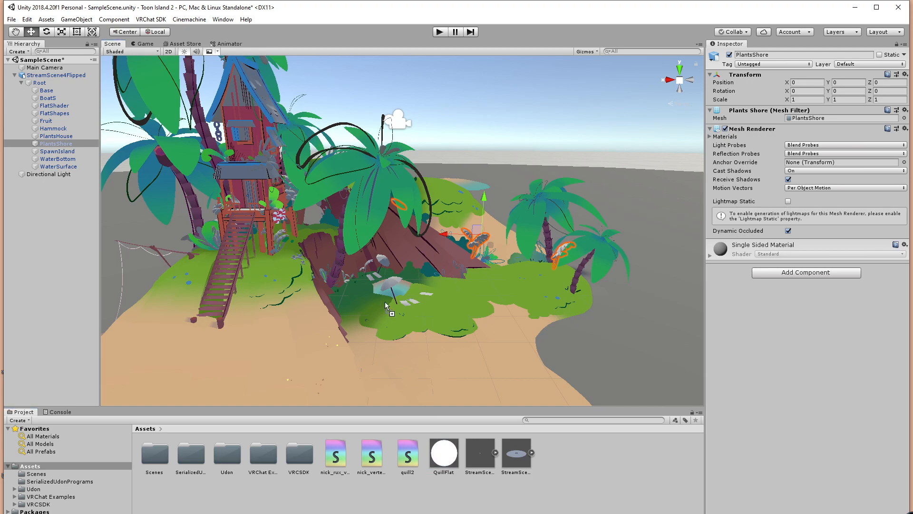
pyautogui.keyDown('alt'); pyautogui.moveTo(390, 263); pyautogui.dragTo(428, 358); pyautogui.keyUp('alt')
pyautogui.moveTo(436, 459); pyautogui.dragTo(368, 338)
# Create a second material in Assets and name it NoShadow.
pyautogui.click(385, 495)
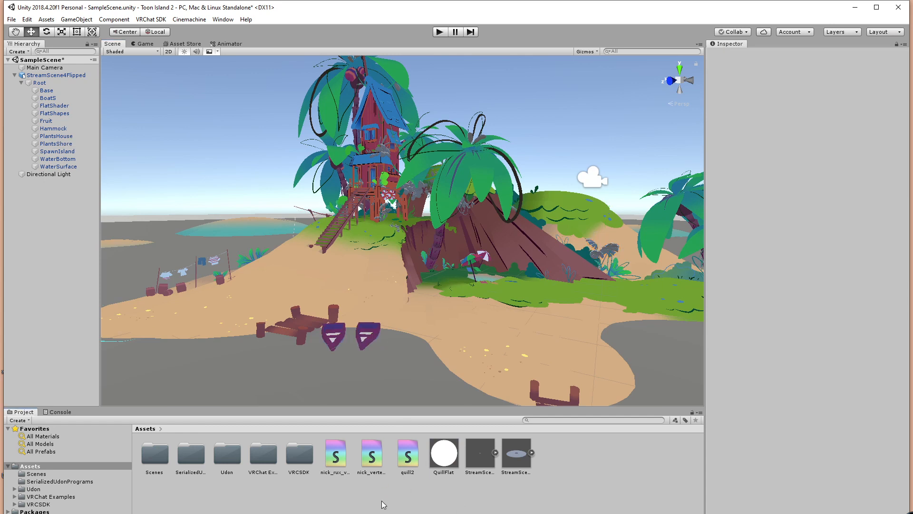
pyautogui.rightClick(594, 476)
pyautogui.moveTo(637, 248)
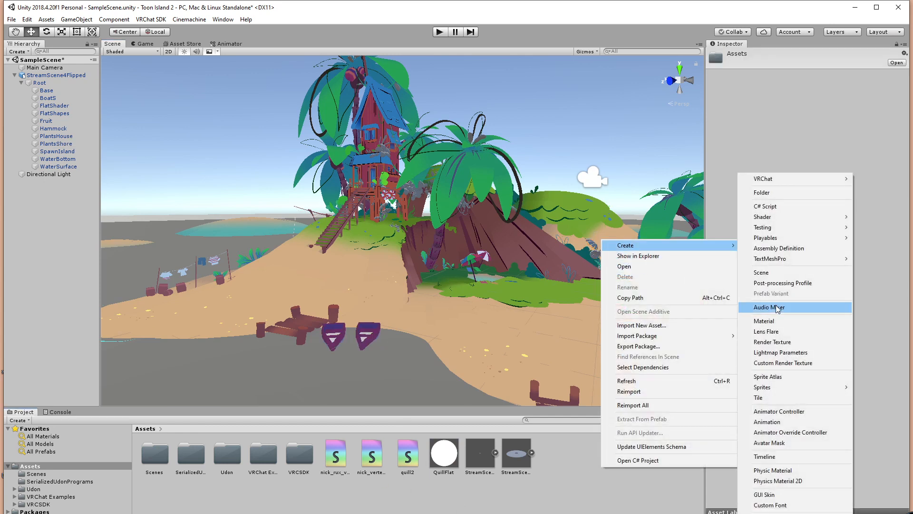
pyautogui.click(761, 326)
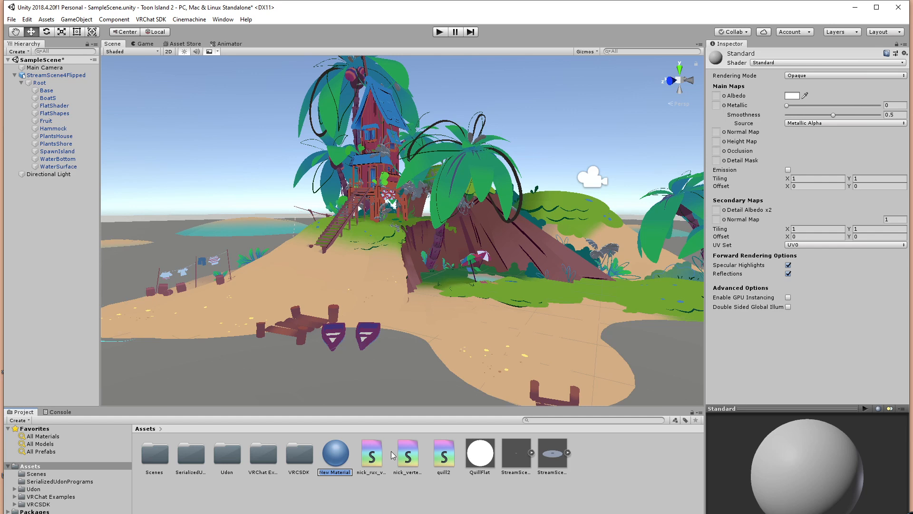
pyautogui.write('NoShadow')
pyautogui.press('Return')
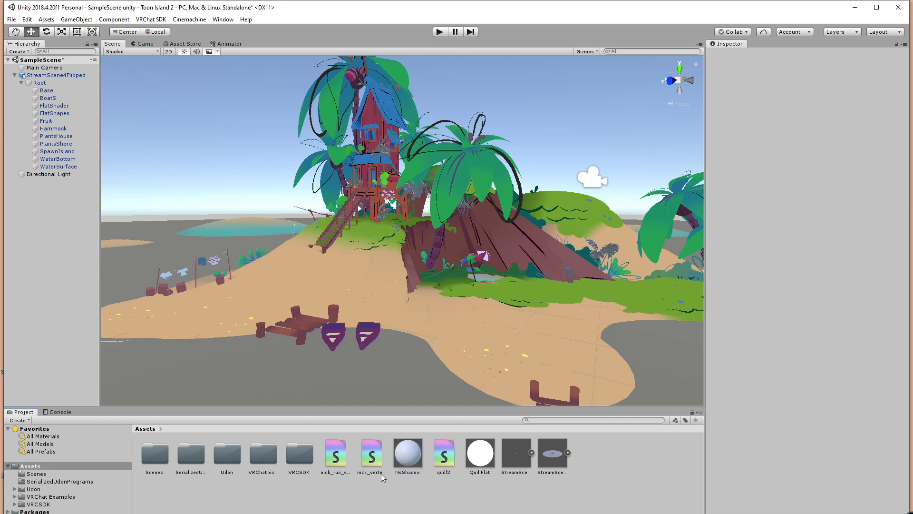
# Assign the nick_vertexcolor shader to the NoShadow material and apply it to the Base mesh.
pyautogui.click(371, 459)
pyautogui.click(394, 485)
pyautogui.moveTo(406, 456); pyautogui.dragTo(498, 243)
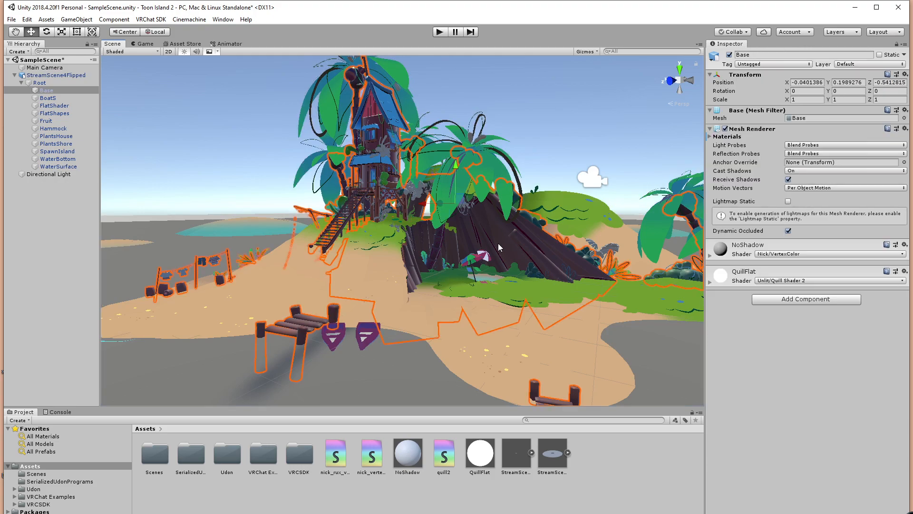
# Examine the shading on the Base mesh's rocks up close and lower the NoShadow material's smoothness to 0.138.
pyautogui.scroll(-6, 499, 244)
pyautogui.scroll(10, 497, 244)
pyautogui.scroll(-3, 478, 271)
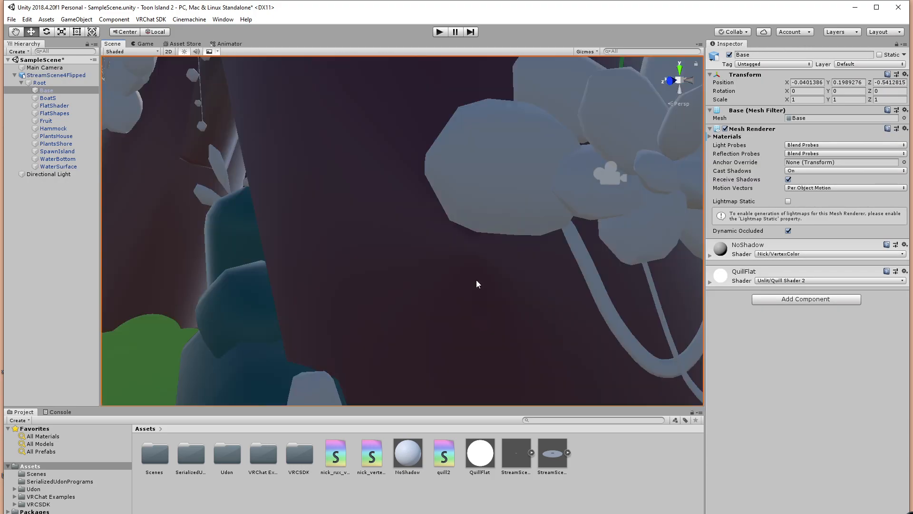
pyautogui.scroll(-3, 477, 281)
pyautogui.keyDown('alt'); pyautogui.moveTo(477, 281); pyautogui.dragTo(518, 253); pyautogui.keyUp('alt')
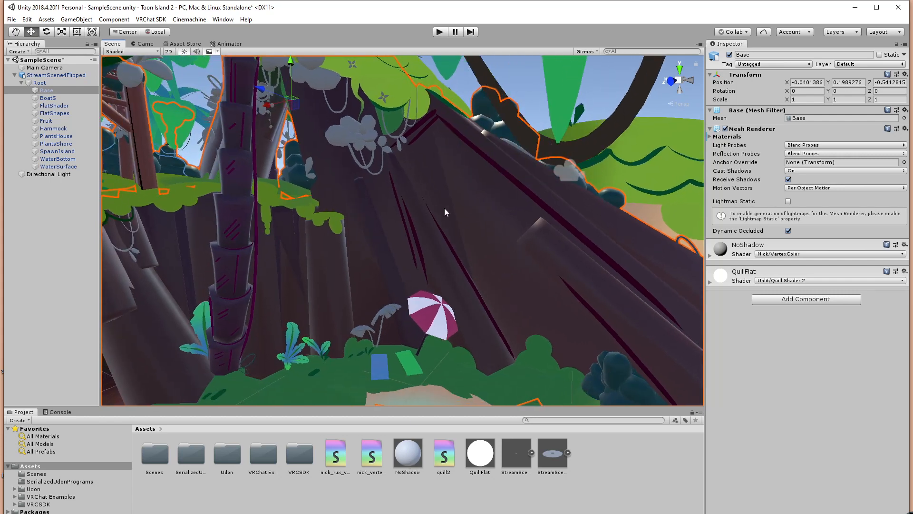
pyautogui.click(410, 460)
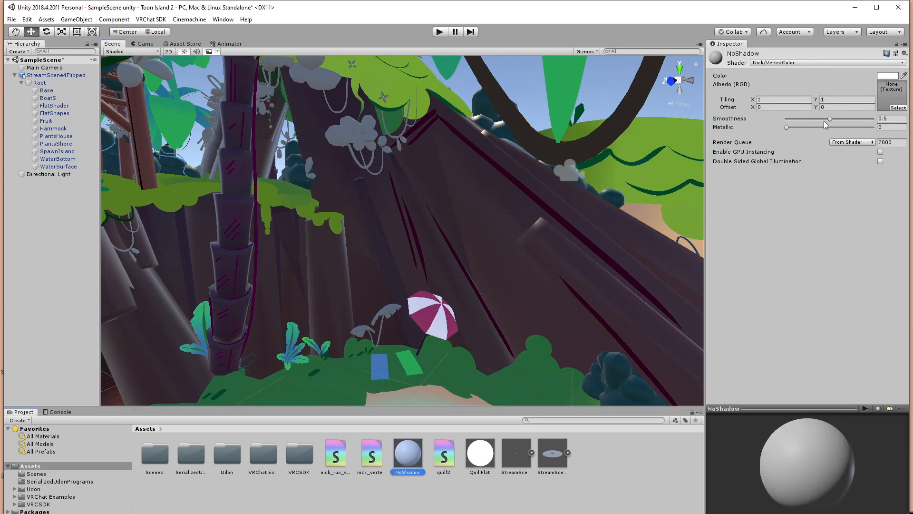
pyautogui.moveTo(826, 121); pyautogui.dragTo(797, 118)
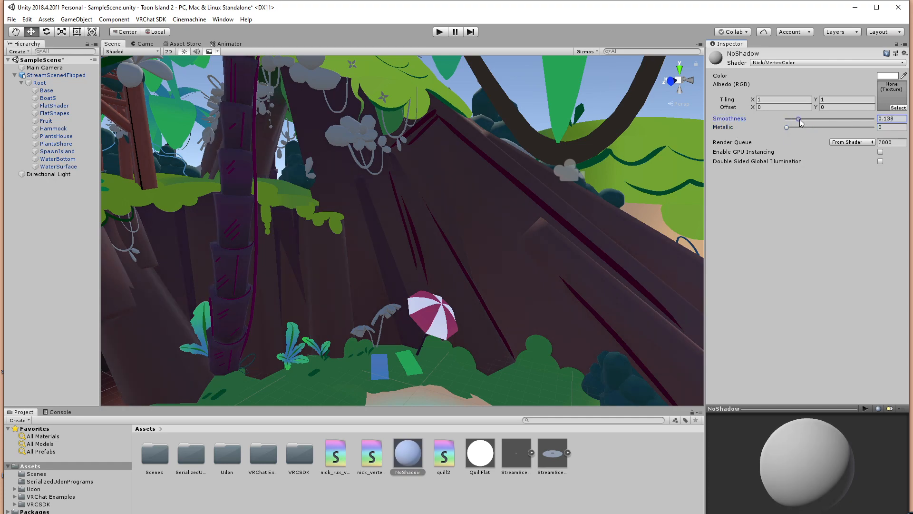
# Apply the NoShadow material to the island's ground and examine its shading around the treehouse and rocks from several angles.
pyautogui.scroll(-10, 353, 266)
pyautogui.keyDown('alt'); pyautogui.moveTo(401, 270); pyautogui.dragTo(421, 278); pyautogui.keyUp('alt')
pyautogui.scroll(6, 369, 272)
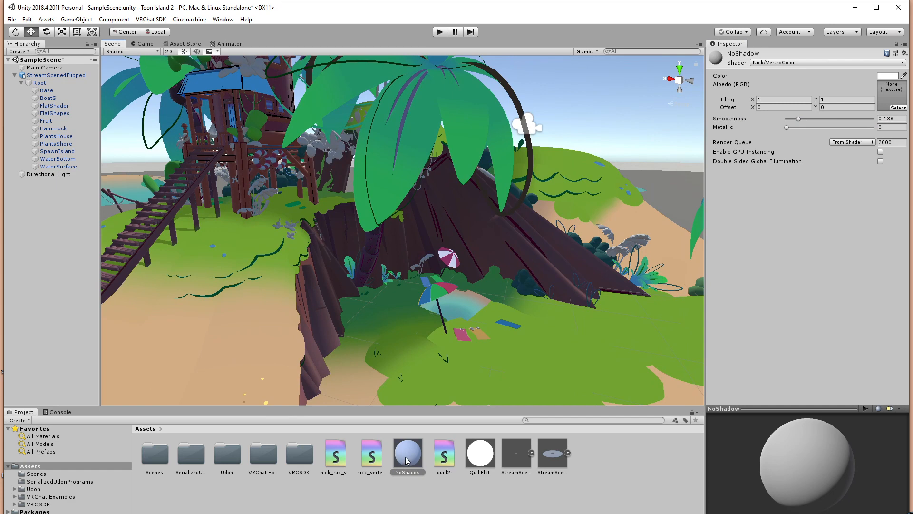
pyautogui.moveTo(406, 460); pyautogui.dragTo(213, 302)
pyautogui.keyDown('alt'); pyautogui.moveTo(374, 242); pyautogui.dragTo(392, 259); pyautogui.keyUp('alt')
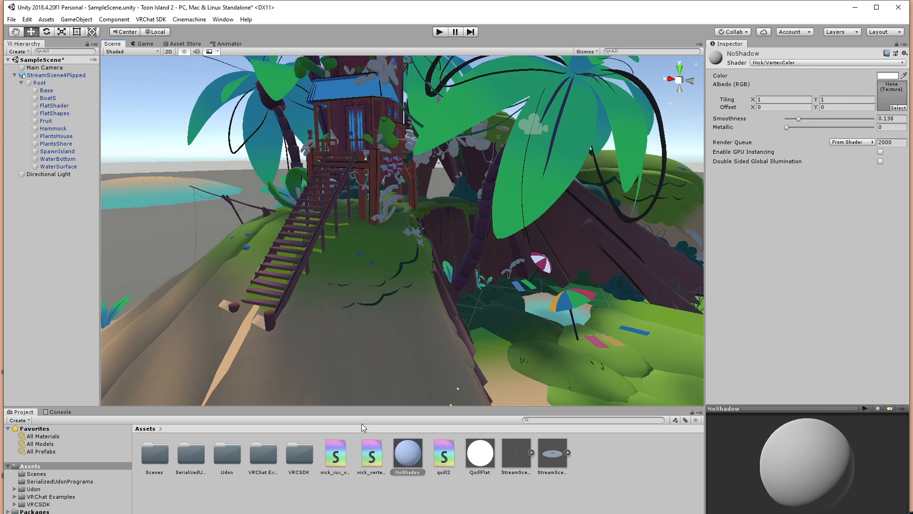
pyautogui.keyDown('alt'); pyautogui.moveTo(469, 291); pyautogui.dragTo(397, 325); pyautogui.keyUp('alt')
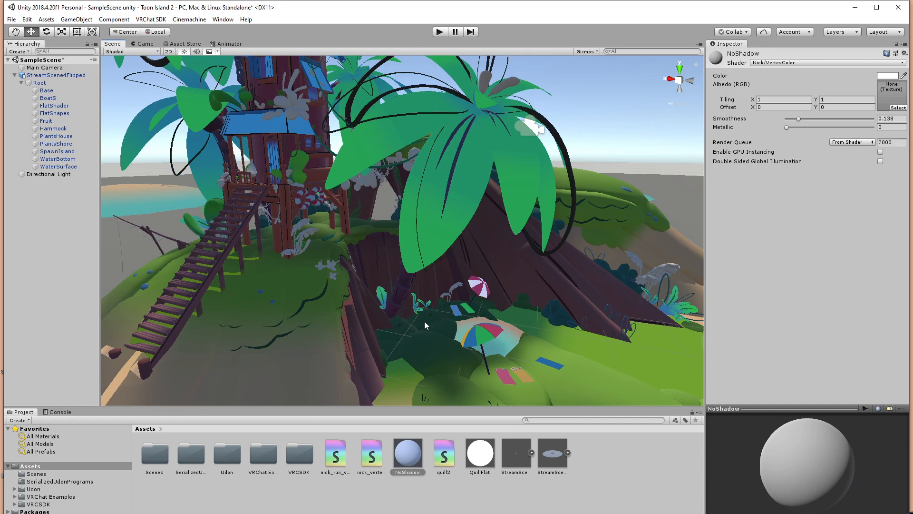
pyautogui.keyDown('alt'); pyautogui.moveTo(435, 330); pyautogui.dragTo(384, 307); pyautogui.keyUp('alt')
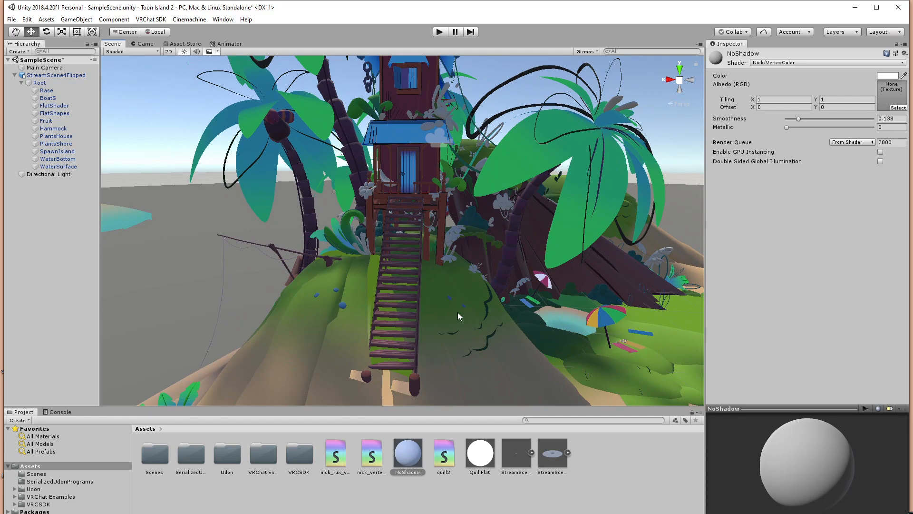
pyautogui.keyDown('alt'); pyautogui.moveTo(458, 312); pyautogui.dragTo(317, 305); pyautogui.keyUp('alt')
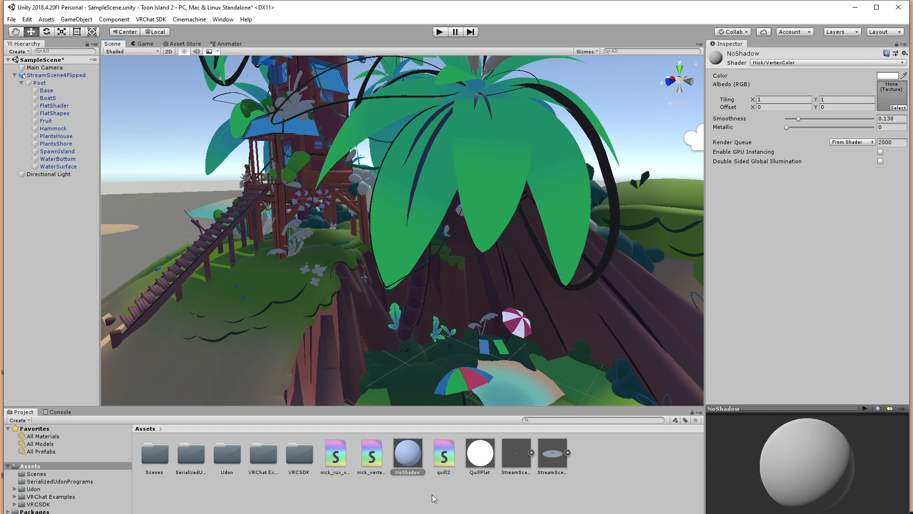
pyautogui.click(396, 508)
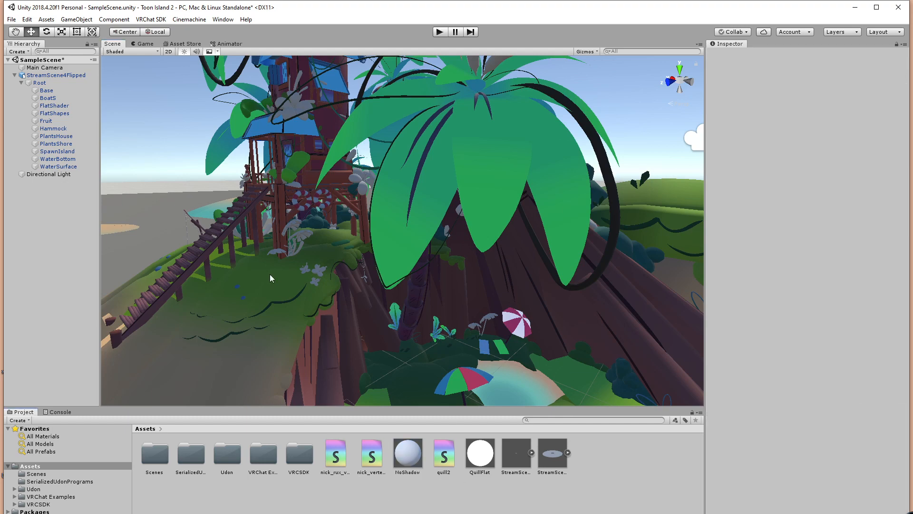
pyautogui.keyDown('alt'); pyautogui.moveTo(277, 343); pyautogui.dragTo(414, 348); pyautogui.keyUp('alt')
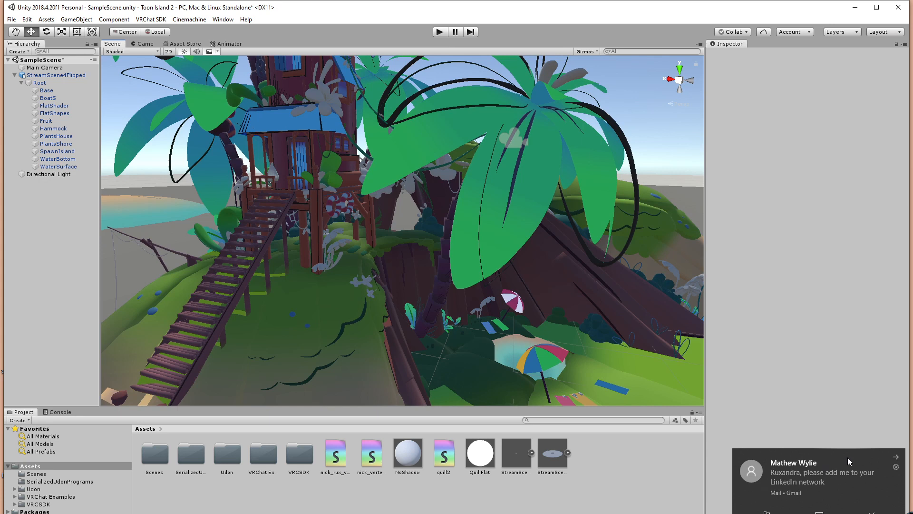
# Dismiss the mail notification and create a new material named WithShadow in Assets.
pyautogui.click(896, 457)
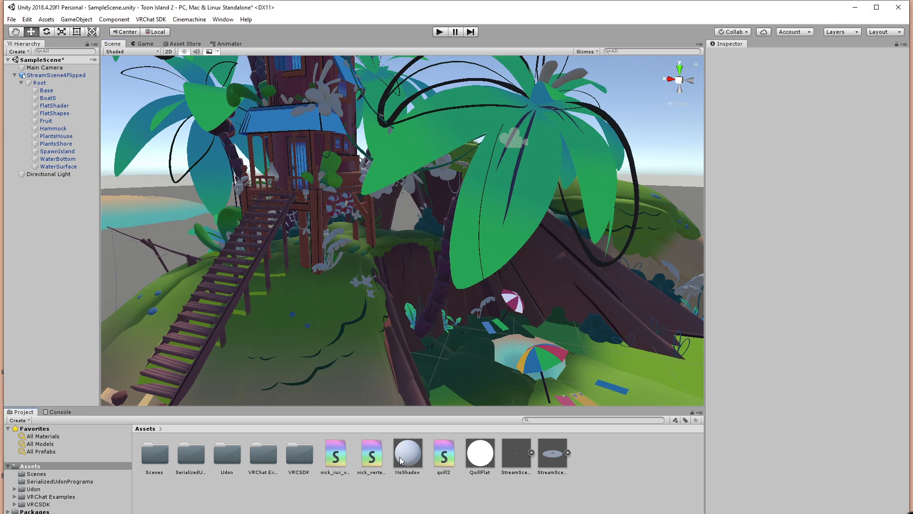
pyautogui.click(344, 460)
pyautogui.rightClick(365, 497)
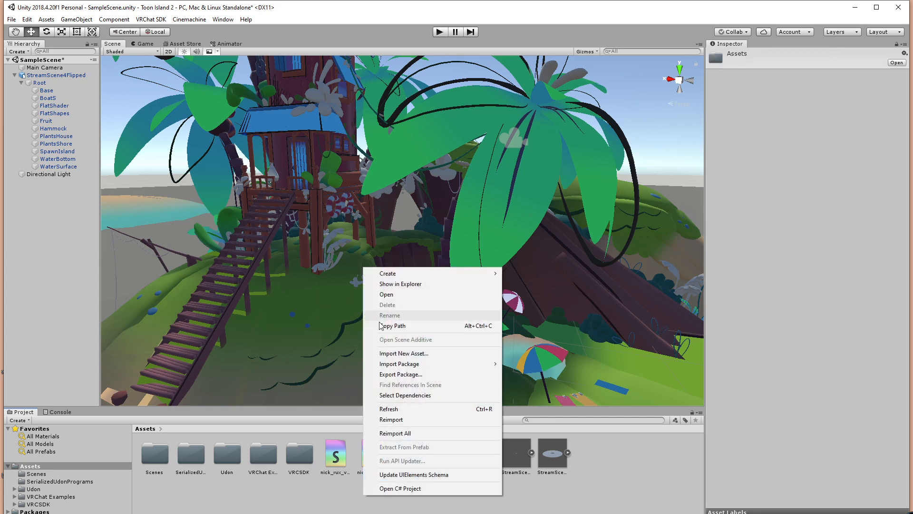
pyautogui.moveTo(407, 276)
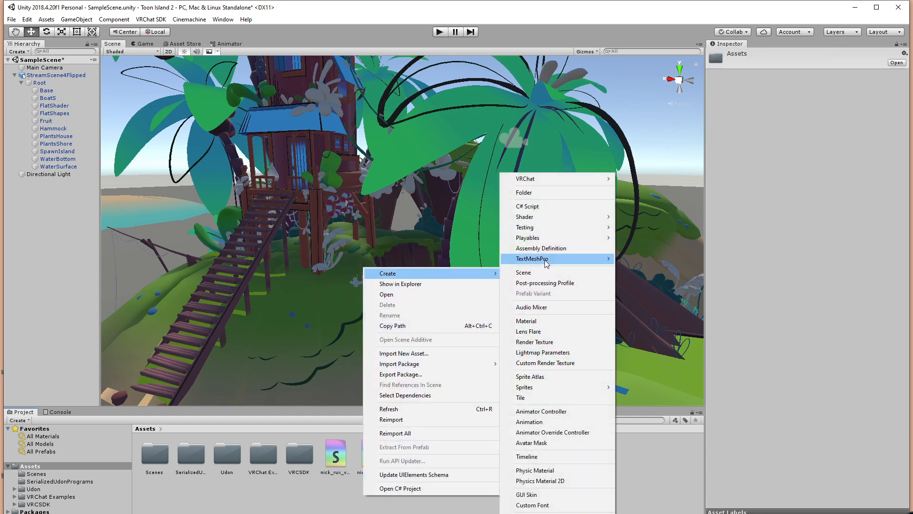
pyautogui.click(541, 324)
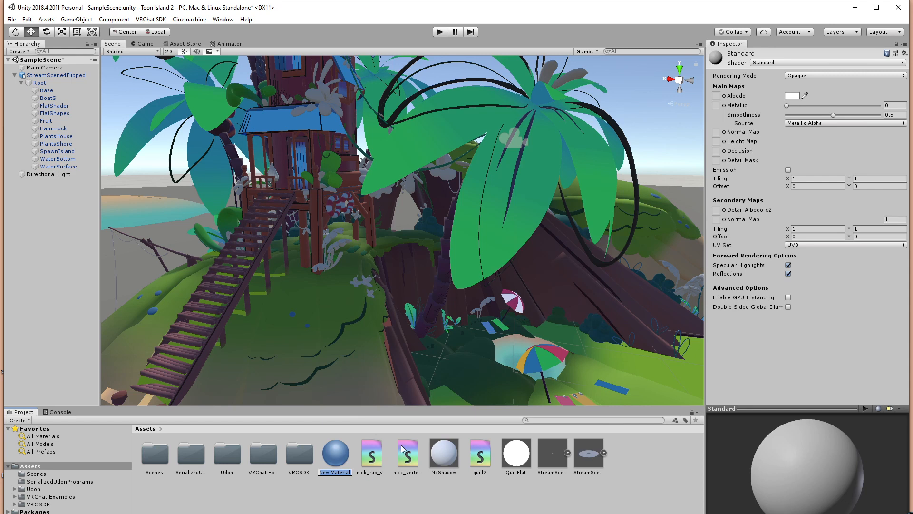
pyautogui.write('WithShadow')
pyautogui.press('Return')
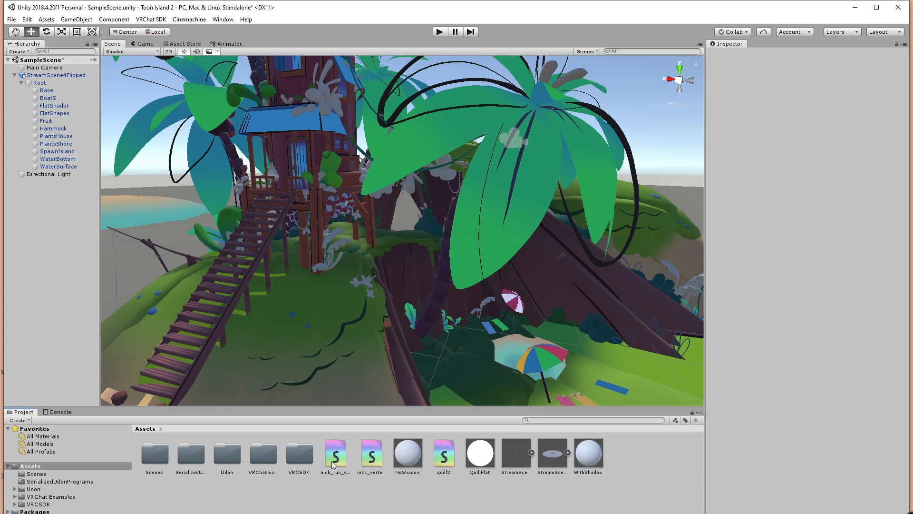
# Assign the nick_rux_vertexcolor shader to the WithShadow material and apply it to the island's grassy ground.
pyautogui.moveTo(334, 455)
pyautogui.mouseDown()
pyautogui.moveTo(542, 488)
pyautogui.moveTo(585, 462)
pyautogui.moveTo(343, 333)
pyautogui.mouseUp()
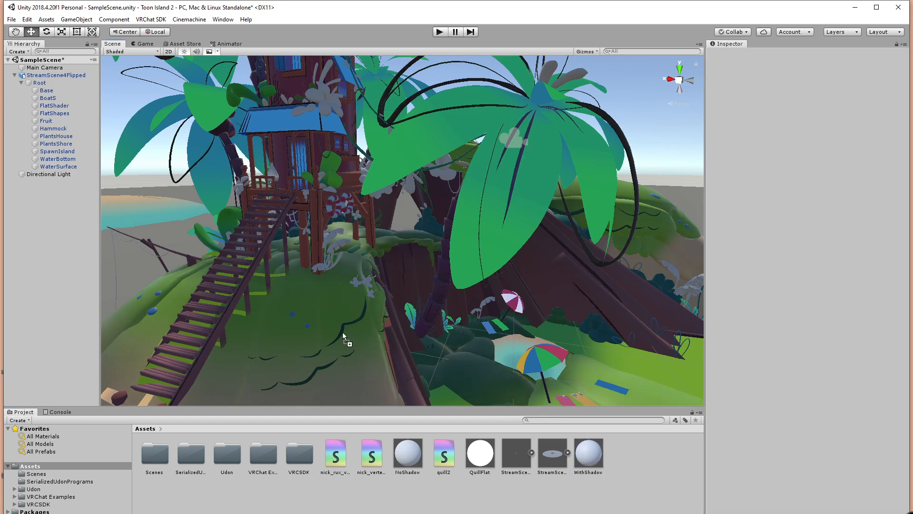
pyautogui.click(585, 456)
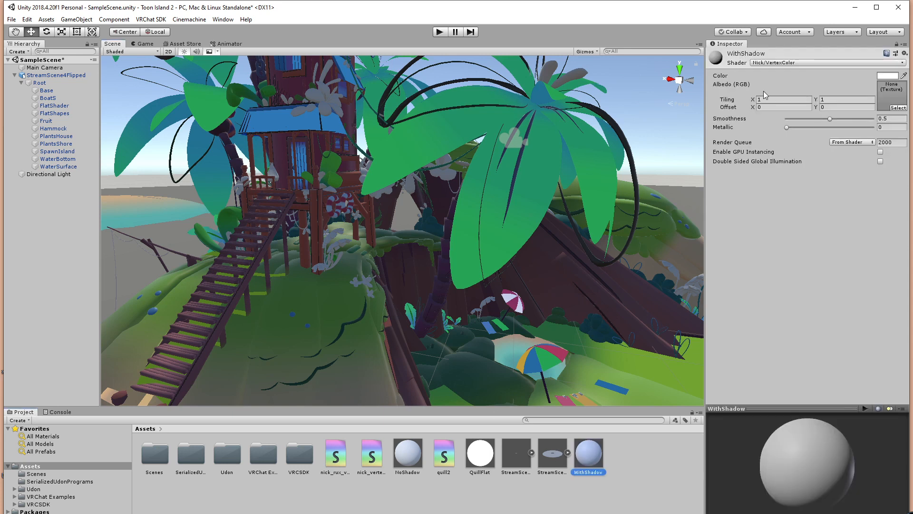
# Lower the WithShadow material's smoothness to 0.072 and check the shading of the treehouse hill from several angles.
pyautogui.moveTo(830, 119); pyautogui.dragTo(799, 121)
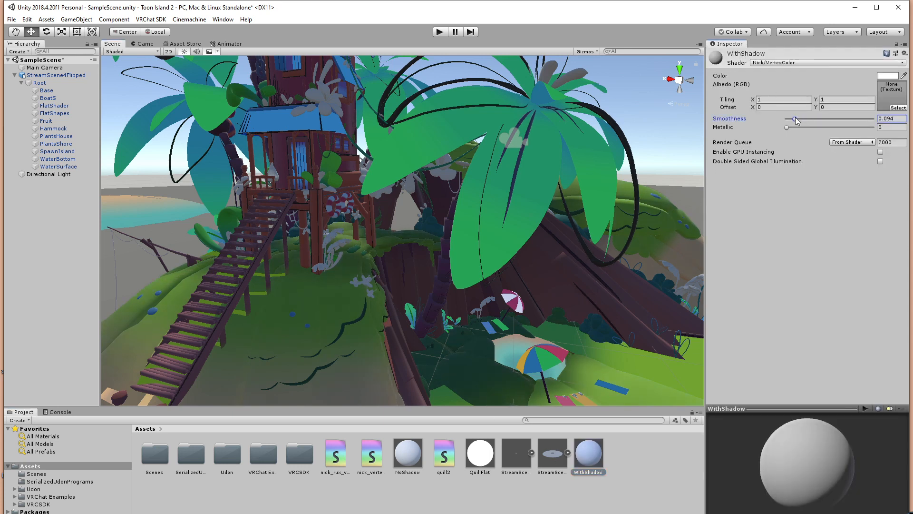
pyautogui.click(422, 507)
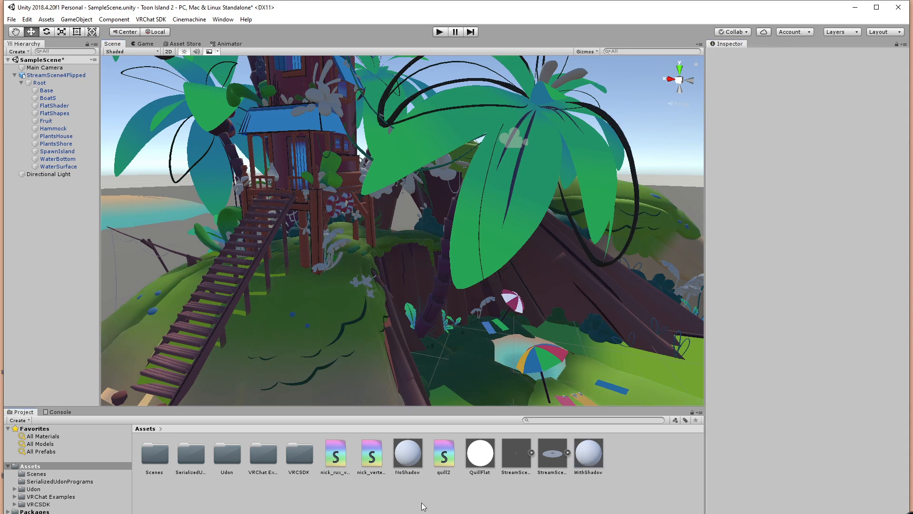
pyautogui.moveTo(388, 238); pyautogui.dragTo(493, 236, button='middle')
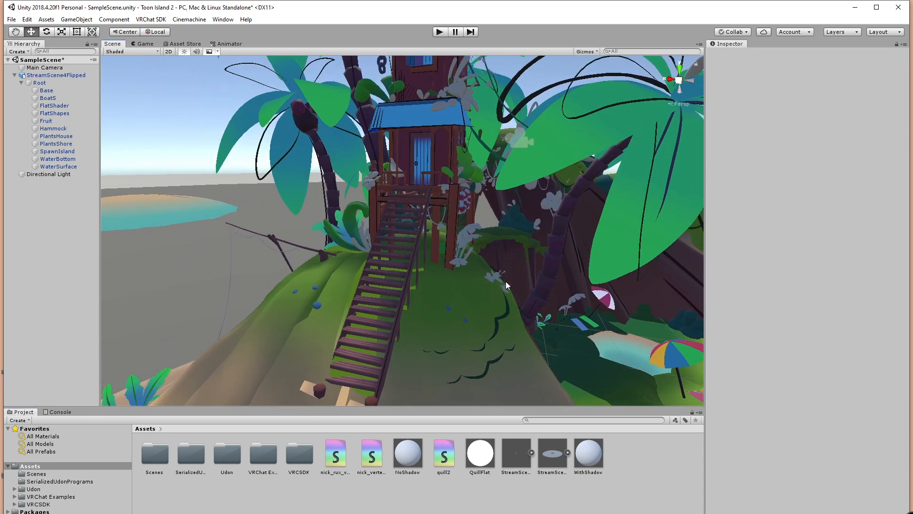
pyautogui.keyDown('alt'); pyautogui.moveTo(507, 282); pyautogui.dragTo(465, 307); pyautogui.keyUp('alt')
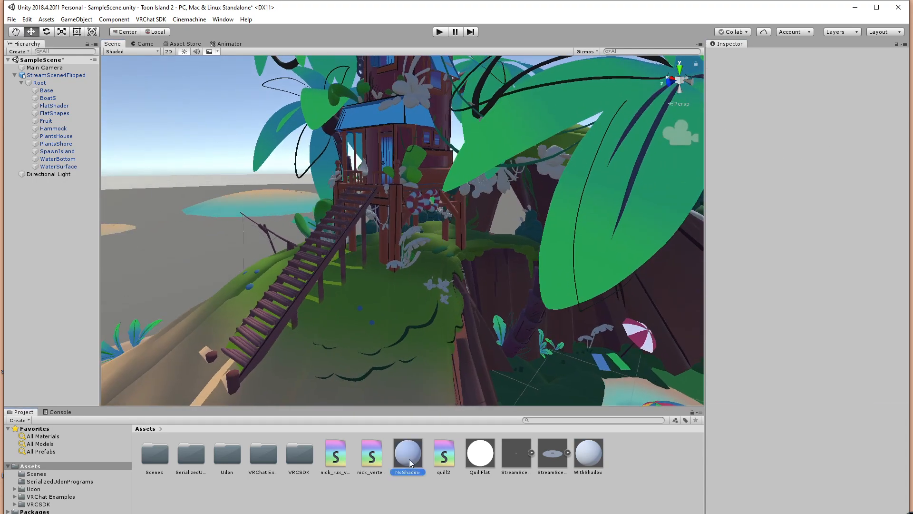
pyautogui.click(596, 457)
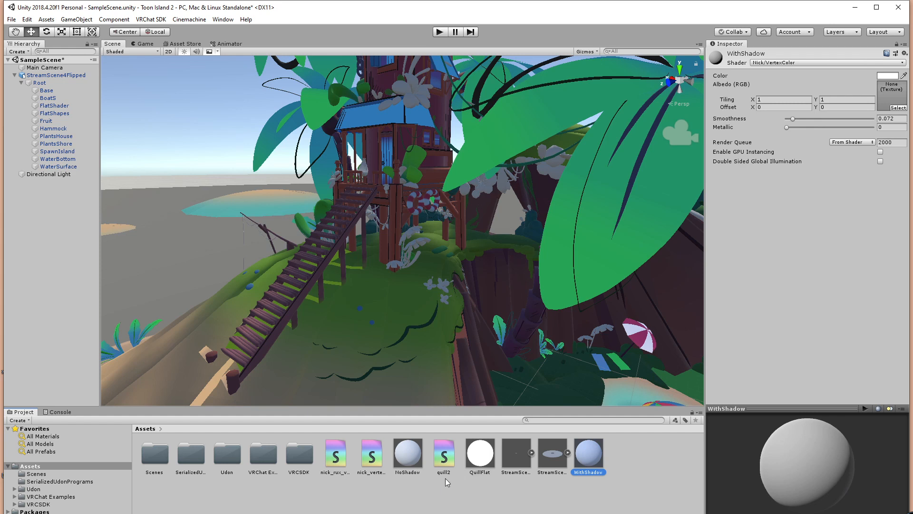
pyautogui.keyDown('alt'); pyautogui.moveTo(462, 307); pyautogui.dragTo(488, 381); pyautogui.keyUp('alt')
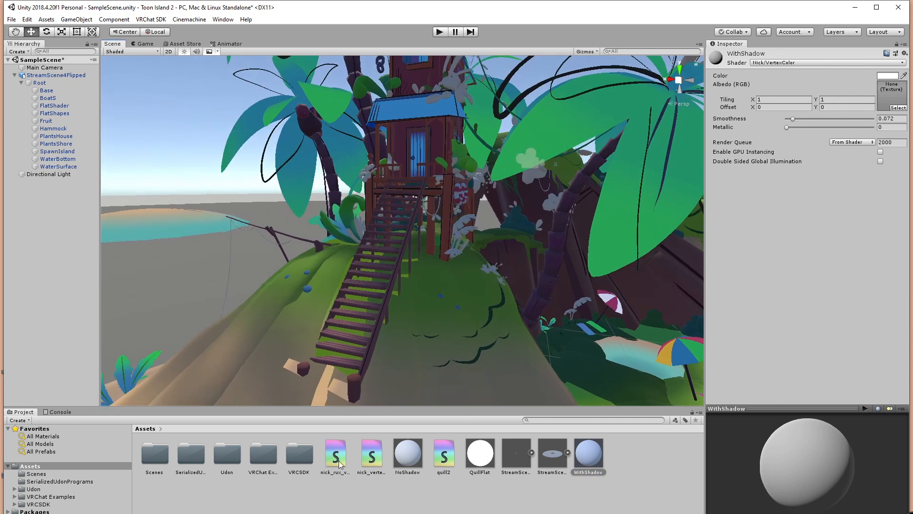
# Delete the nick_vertexcolor shader and the NoShadow material from Assets.
pyautogui.click(374, 457)
pyautogui.keyDown('ctrl'); pyautogui.click(406, 462); pyautogui.keyUp('ctrl')
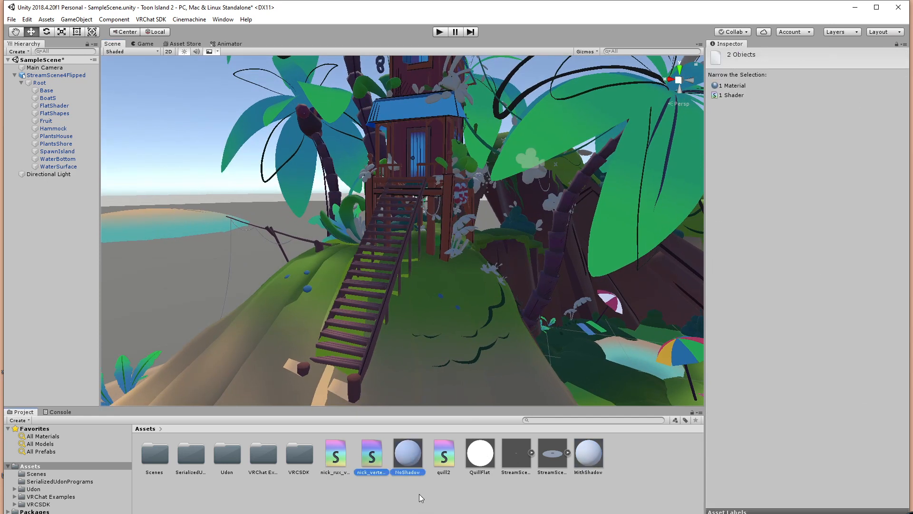
pyautogui.press('Delete')
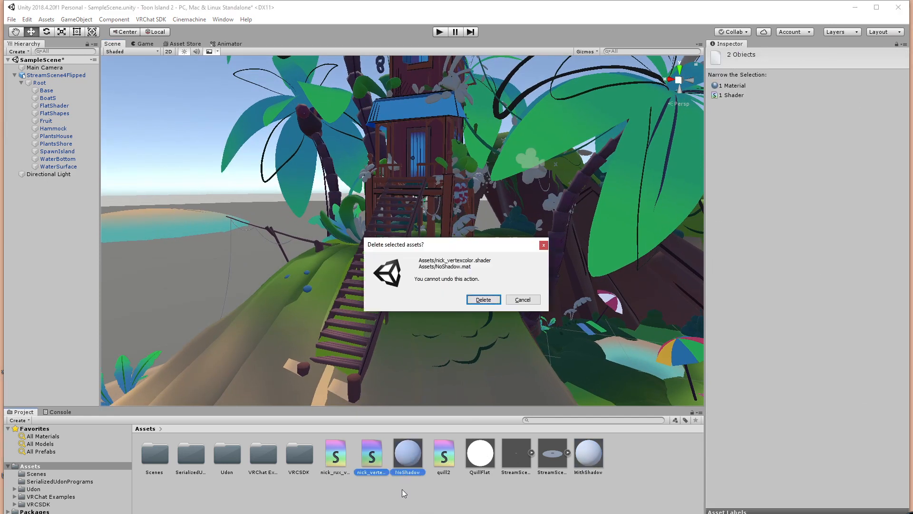
pyautogui.click(483, 300)
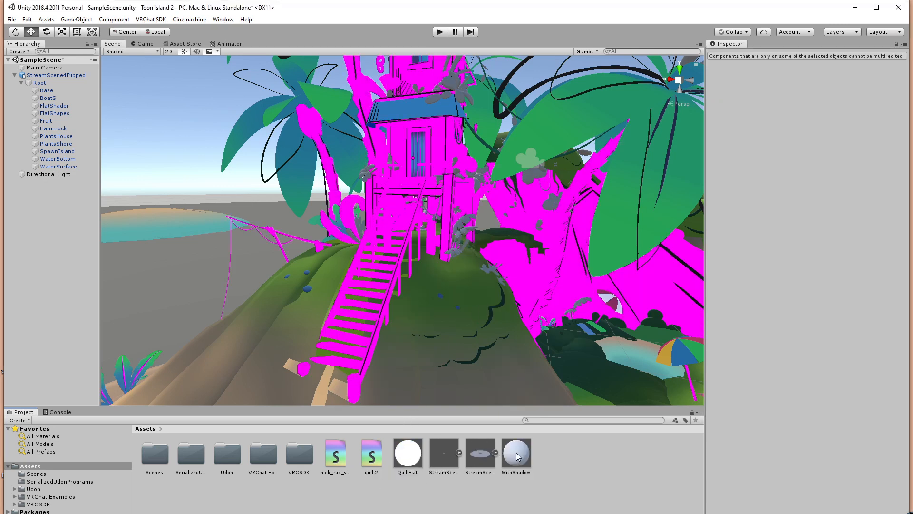
# Apply the WithShadow material to the treehouse mesh, and the QuillFlat material to the island's ground and the grey plants around the house.
pyautogui.moveTo(520, 459); pyautogui.dragTo(399, 262)
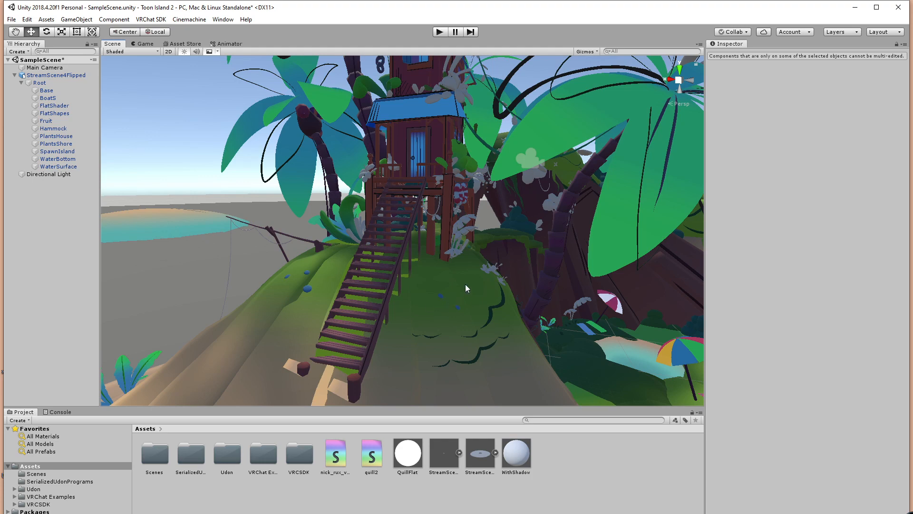
pyautogui.moveTo(466, 284)
pyautogui.mouseDown(button='right')
pyautogui.moveTo(426, 327)
pyautogui.moveTo(489, 249)
pyautogui.moveTo(467, 275)
pyautogui.mouseUp(button='right')
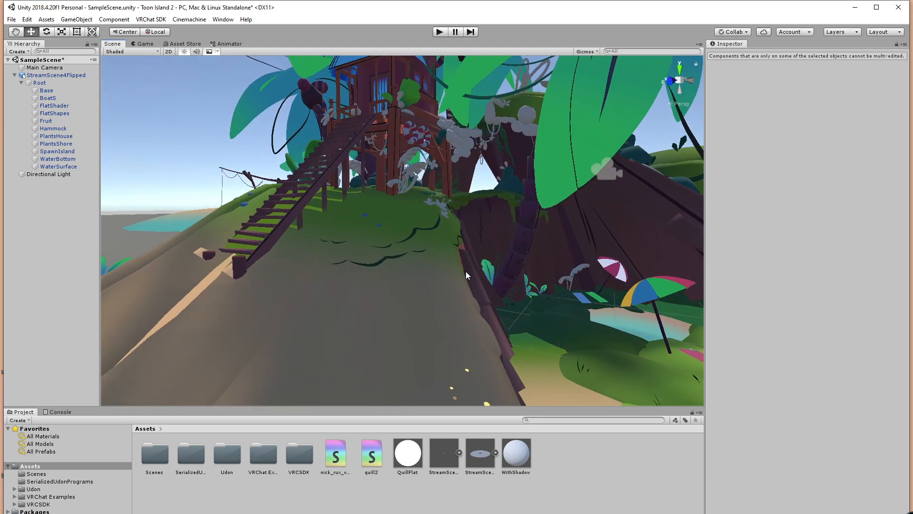
pyautogui.moveTo(410, 457); pyautogui.dragTo(361, 367)
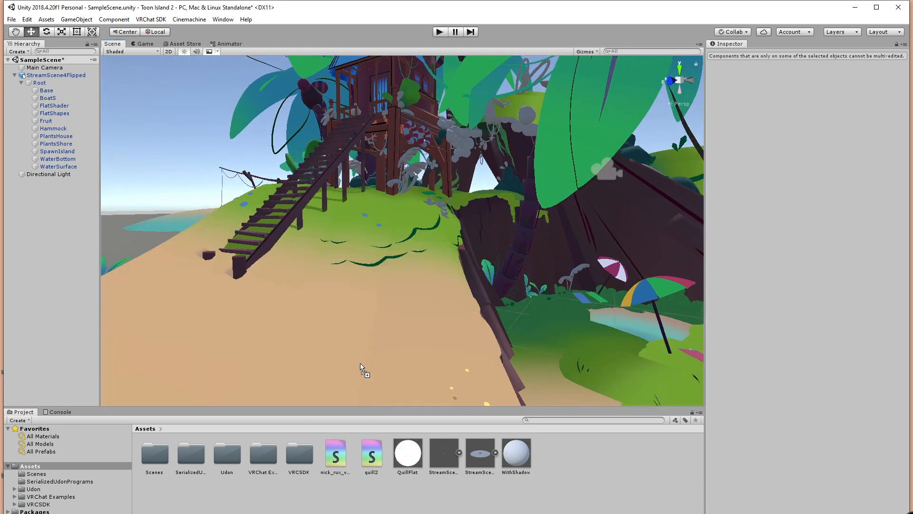
pyautogui.moveTo(405, 320); pyautogui.dragTo(442, 318, button='right')
pyautogui.moveTo(449, 351); pyautogui.dragTo(418, 334, button='right')
pyautogui.moveTo(409, 455); pyautogui.dragTo(521, 205)
# Examine the island's flat and shaded materials up close and from a distance.
pyautogui.keyDown('alt'); pyautogui.moveTo(434, 252); pyautogui.dragTo(478, 247); pyautogui.keyUp('alt')
pyautogui.scroll(7, 417, 197)
pyautogui.scroll(4, 453, 231)
pyautogui.scroll(-8, 450, 243)
pyautogui.scroll(5, 457, 257)
pyautogui.scroll(-10, 487, 247)
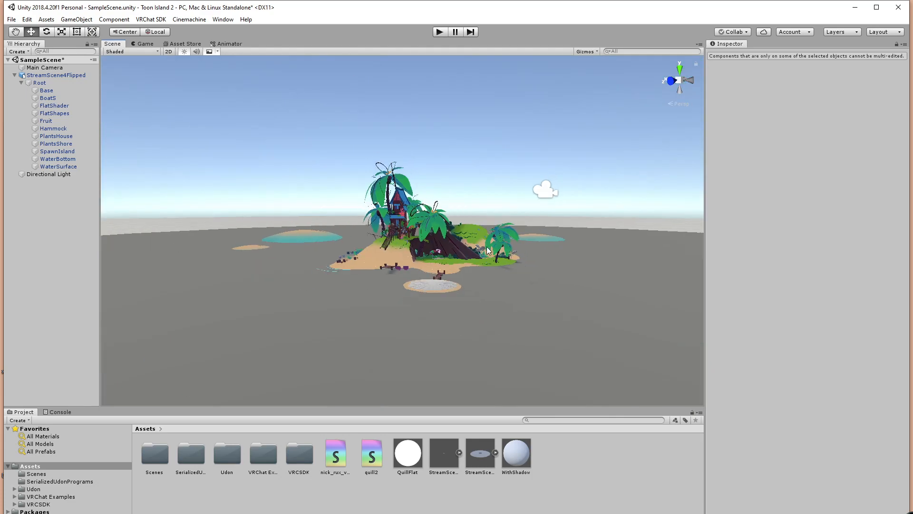
pyautogui.scroll(10, 487, 246)
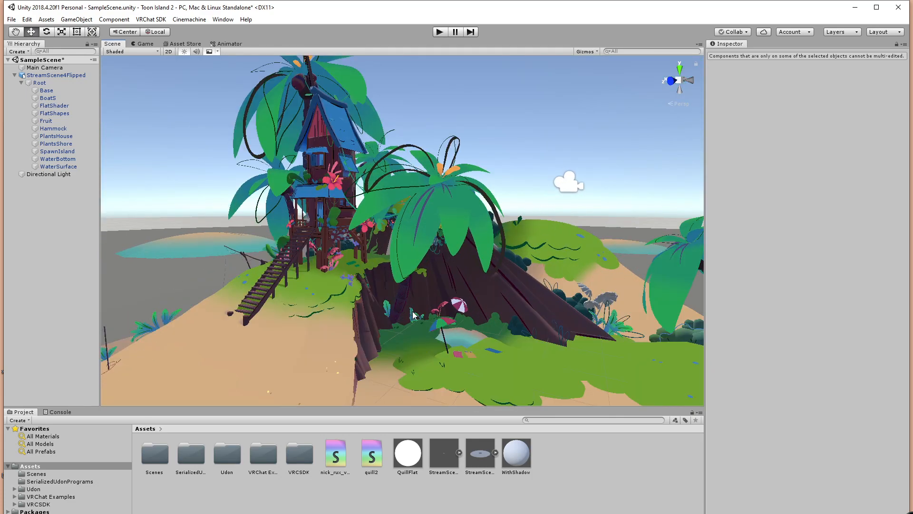
pyautogui.keyDown('alt'); pyautogui.moveTo(475, 341); pyautogui.dragTo(506, 352); pyautogui.keyUp('alt')
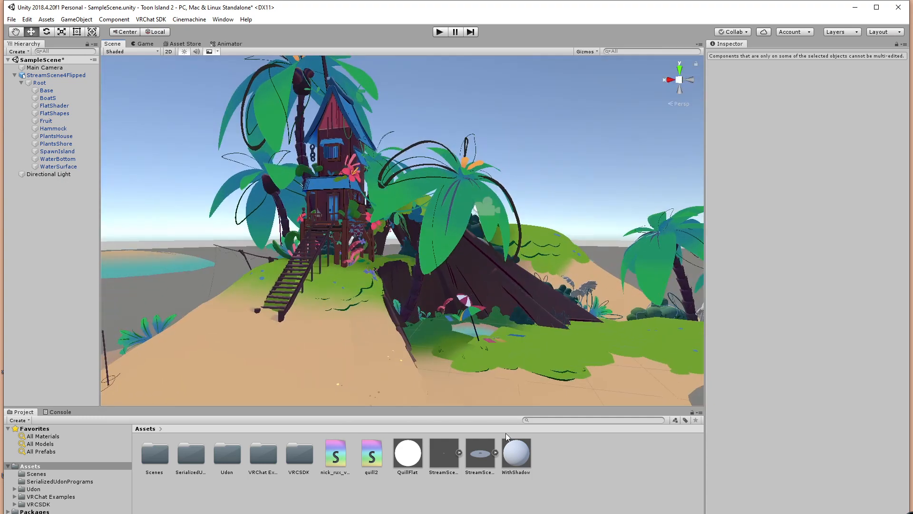
# Collapse the island model's hierarchy and lower the Directional Light towards the island, to a height of about 1.231.
pyautogui.click(15, 75)
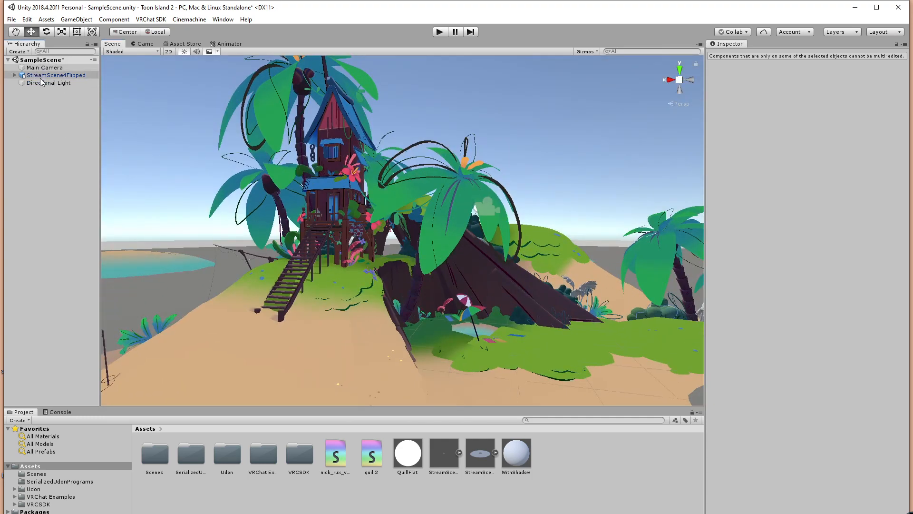
pyautogui.click(49, 82)
pyautogui.press('f')
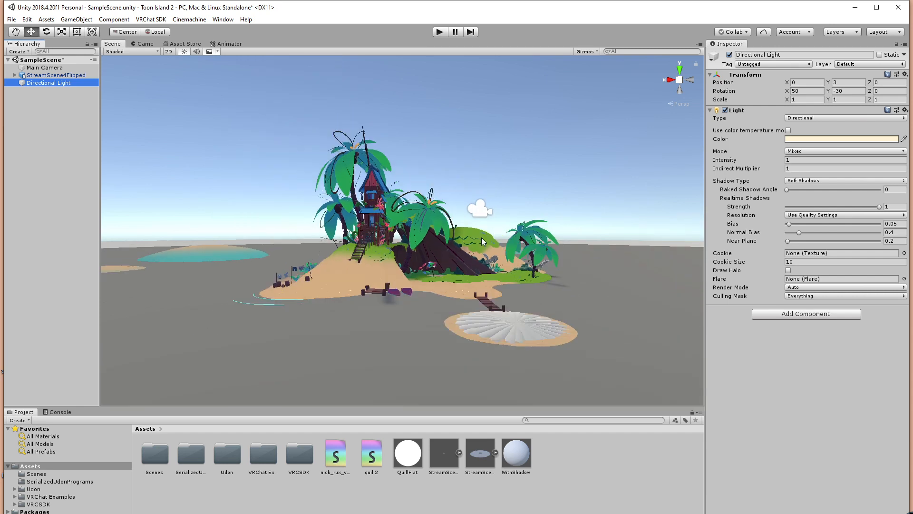
pyautogui.scroll(-5, 531, 201)
pyautogui.moveTo(480, 191); pyautogui.dragTo(476, 285, button='middle')
pyautogui.click(61, 83)
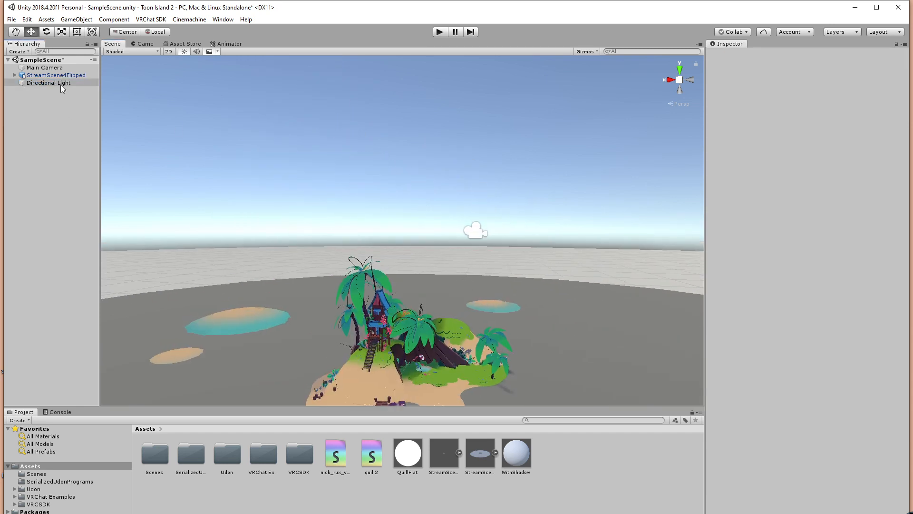
pyautogui.keyDown('alt'); pyautogui.moveTo(531, 284); pyautogui.dragTo(602, 271); pyautogui.keyUp('alt')
pyautogui.press('f')
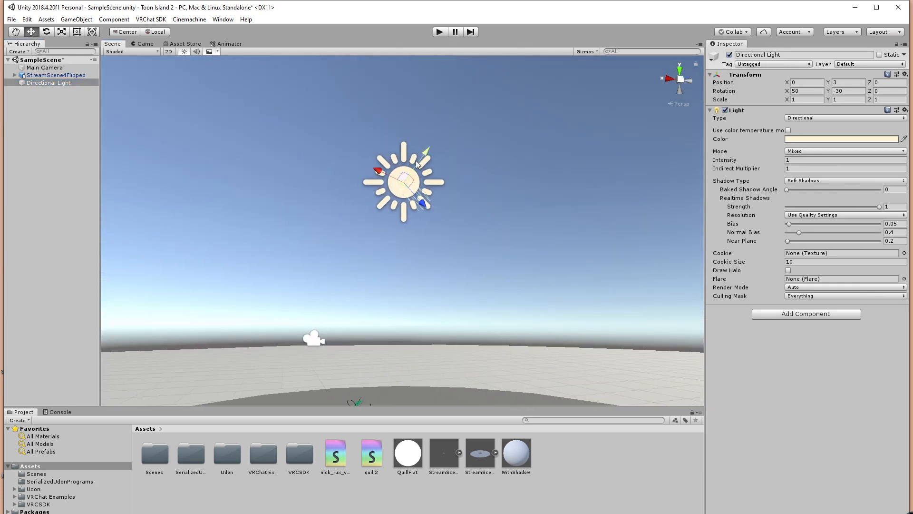
pyautogui.moveTo(413, 187); pyautogui.dragTo(400, 365)
pyautogui.moveTo(486, 338); pyautogui.dragTo(490, 265, button='middle')
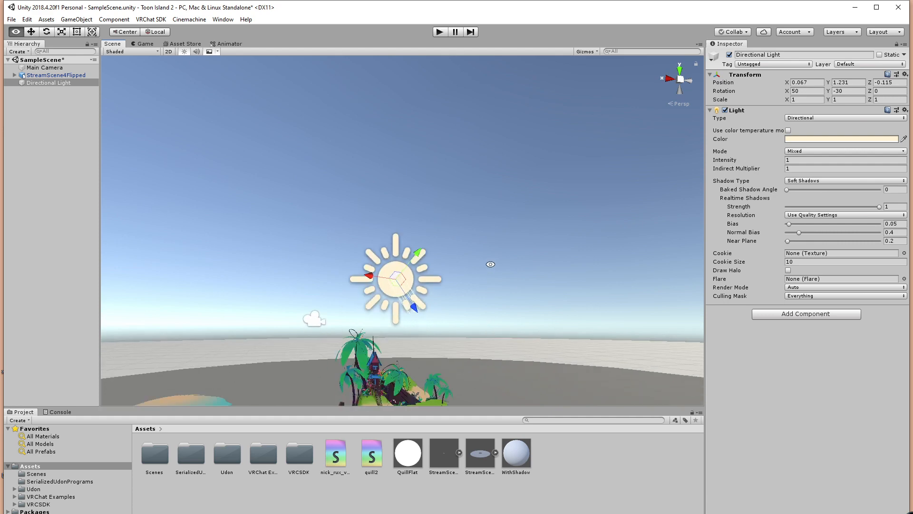
# Set the scale of StreamScene4Flipped to 100 on the X, Y and Z axes.
pyautogui.click(53, 76)
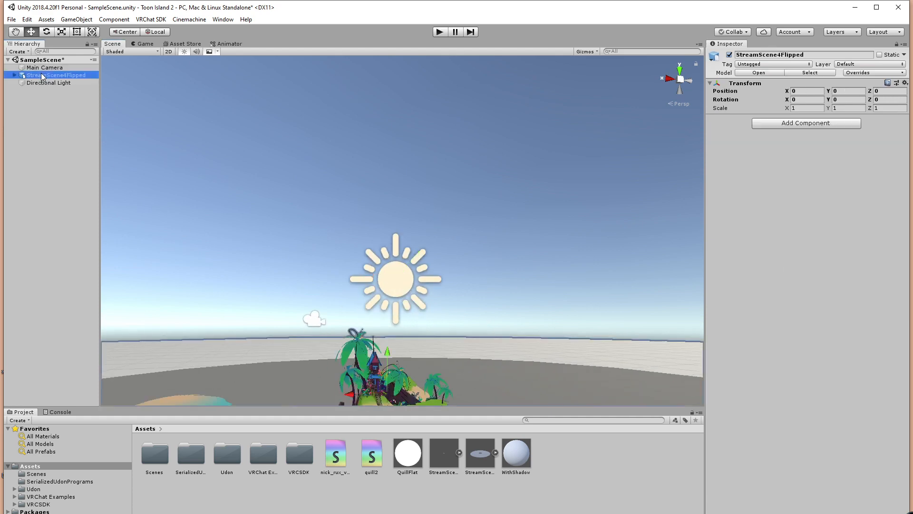
pyautogui.click(810, 107)
pyautogui.write('100')
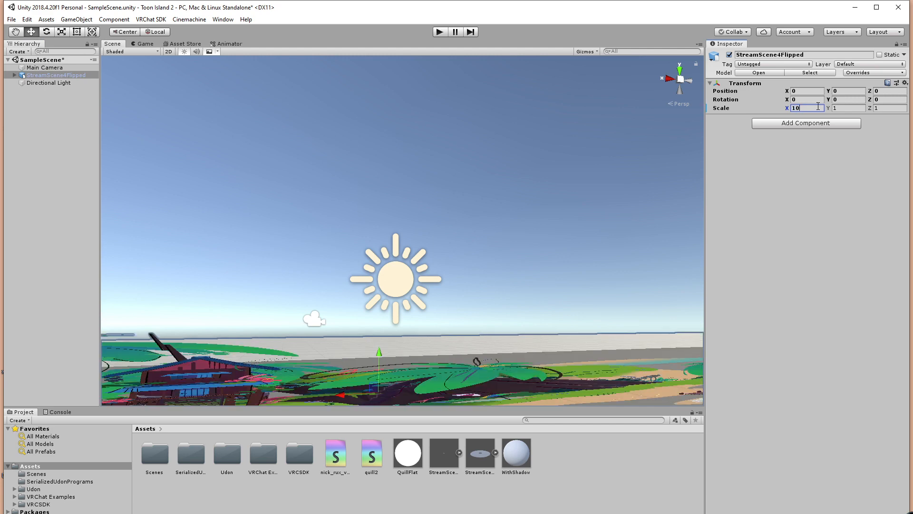
pyautogui.click(849, 108)
pyautogui.write('100')
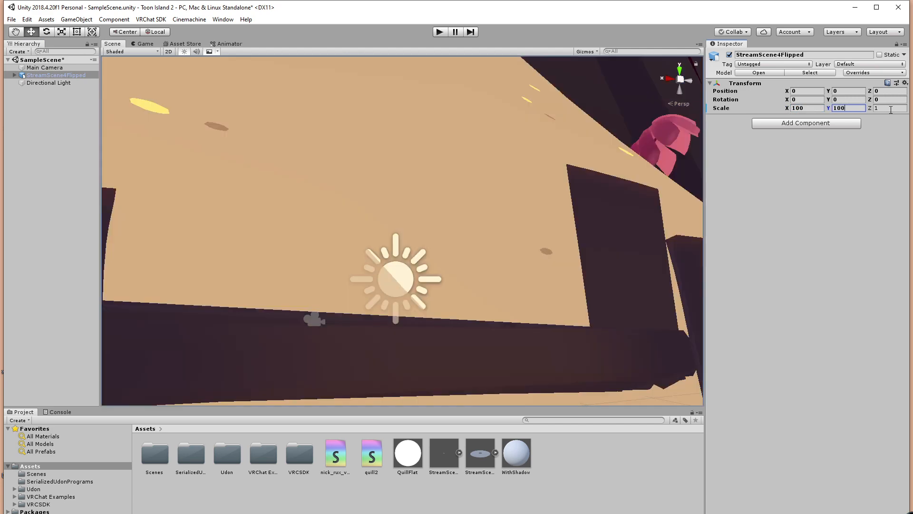
pyautogui.click(891, 109)
pyautogui.write('100')
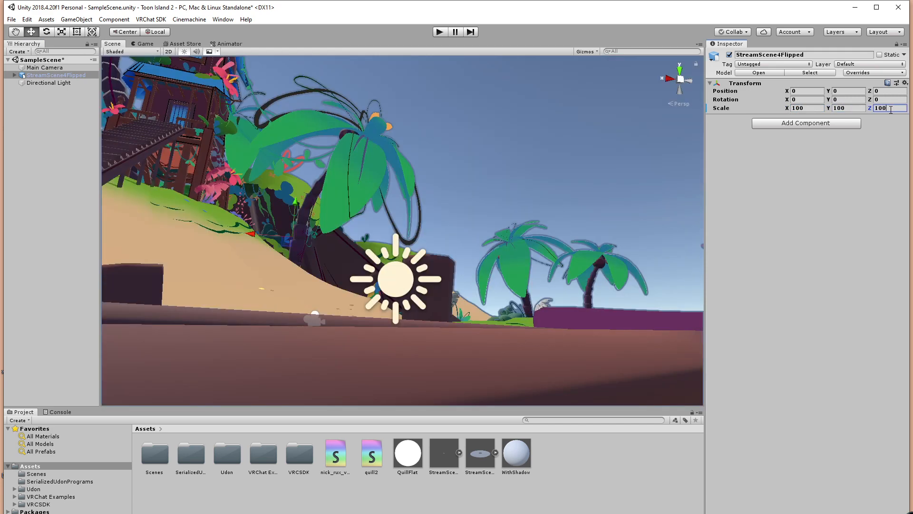
# Move the Directional Light above the enlarged island, to about X -5.6, Y 46.7, Z -47.4.
pyautogui.keyDown('alt'); pyautogui.moveTo(480, 239); pyautogui.dragTo(387, 290); pyautogui.keyUp('alt')
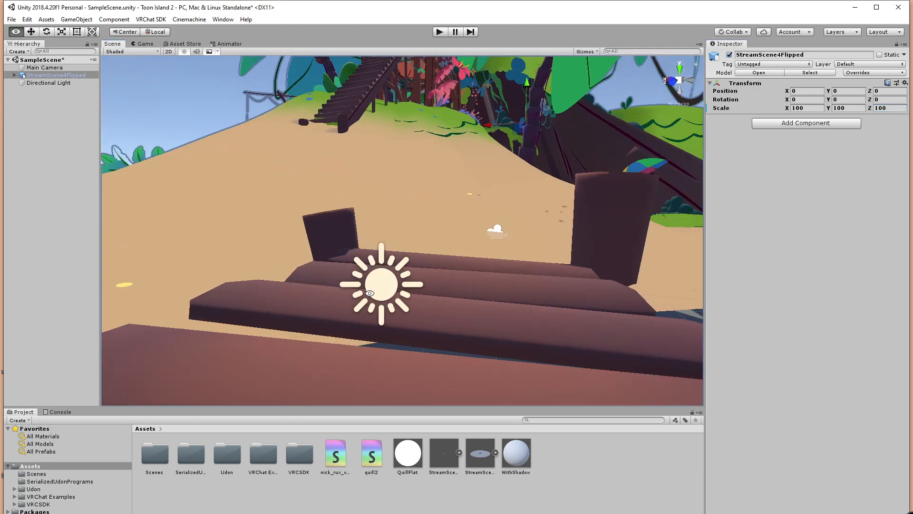
pyautogui.scroll(-8, 386, 289)
pyautogui.scroll(-6, 386, 286)
pyautogui.moveTo(491, 158); pyautogui.dragTo(416, 332, button='middle')
pyautogui.click(59, 85)
pyautogui.moveTo(481, 192); pyautogui.dragTo(475, 272, button='middle')
pyautogui.scroll(-5, 472, 230)
pyautogui.scroll(-5, 473, 233)
pyautogui.moveTo(382, 376); pyautogui.dragTo(526, 183)
# Rotate the Directional Light to about X 54.462, Y -252.835, Z -57.737 and check the lighting on the treehouse and rocks.
pyautogui.scroll(2, 453, 203)
pyautogui.press('e')
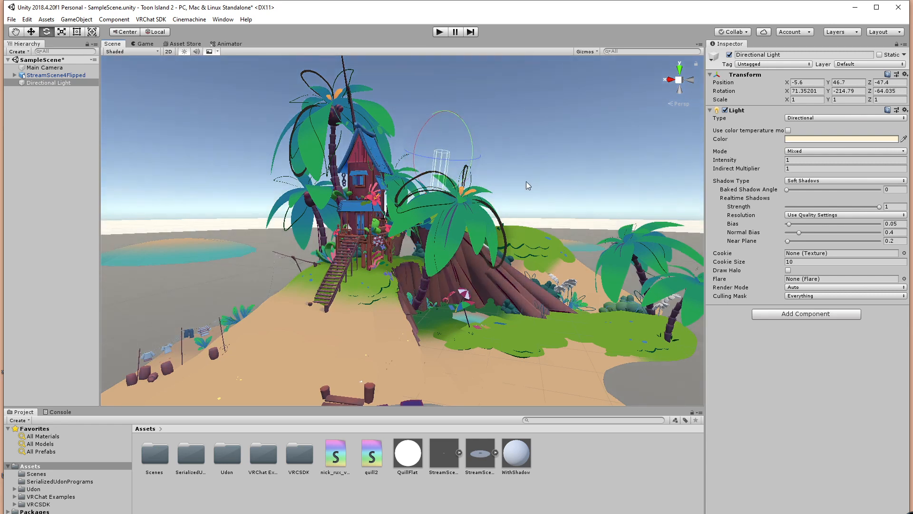
pyautogui.moveTo(527, 181); pyautogui.dragTo(444, 287, button='middle')
pyautogui.moveTo(413, 173); pyautogui.dragTo(414, 300)
pyautogui.moveTo(432, 239); pyautogui.dragTo(444, 260, button='middle')
pyautogui.scroll(6, 464, 271)
pyautogui.scroll(4, 465, 270)
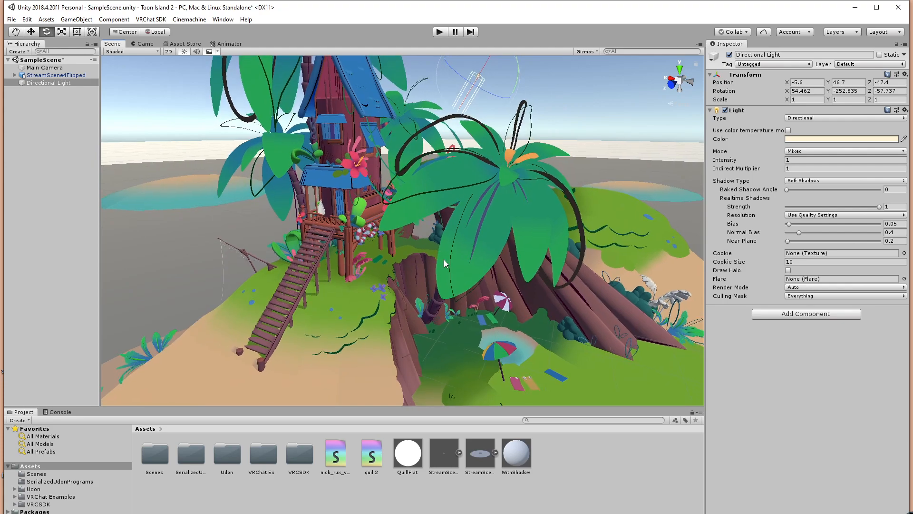
pyautogui.keyDown('alt'); pyautogui.moveTo(445, 263); pyautogui.dragTo(326, 248); pyautogui.keyUp('alt')
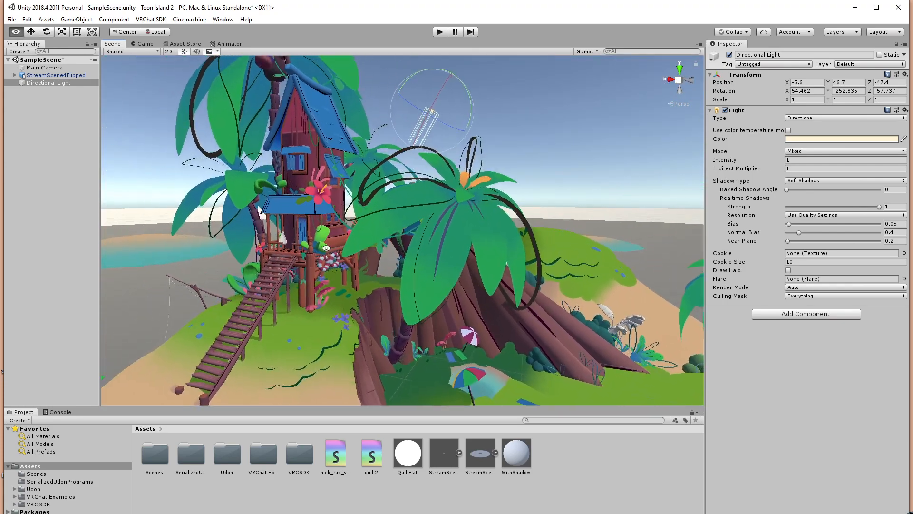
pyautogui.scroll(2, 326, 248)
pyautogui.moveTo(327, 248); pyautogui.dragTo(383, 254, button='middle')
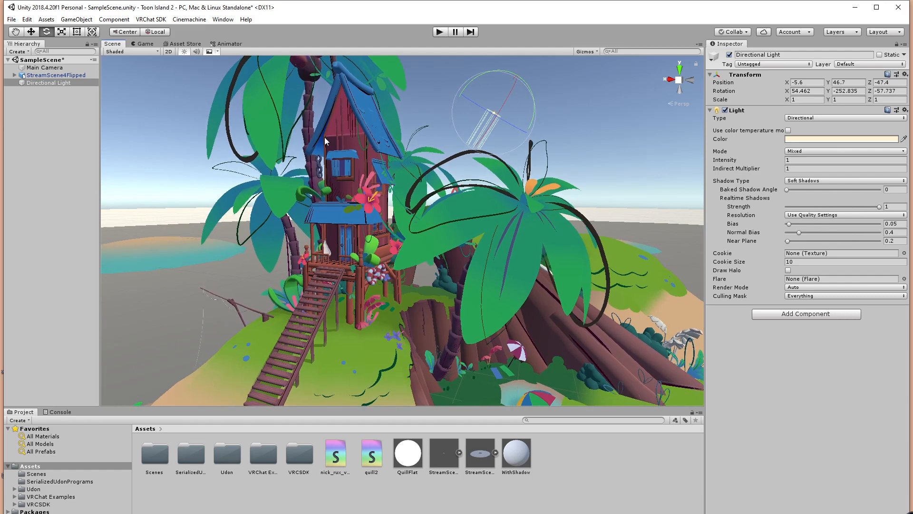
# Apply the QuillFlat material to the grey plants along the shore and to the two boats beside the dock.
pyautogui.keyDown('alt'); pyautogui.moveTo(374, 307); pyautogui.dragTo(528, 247); pyautogui.keyUp('alt')
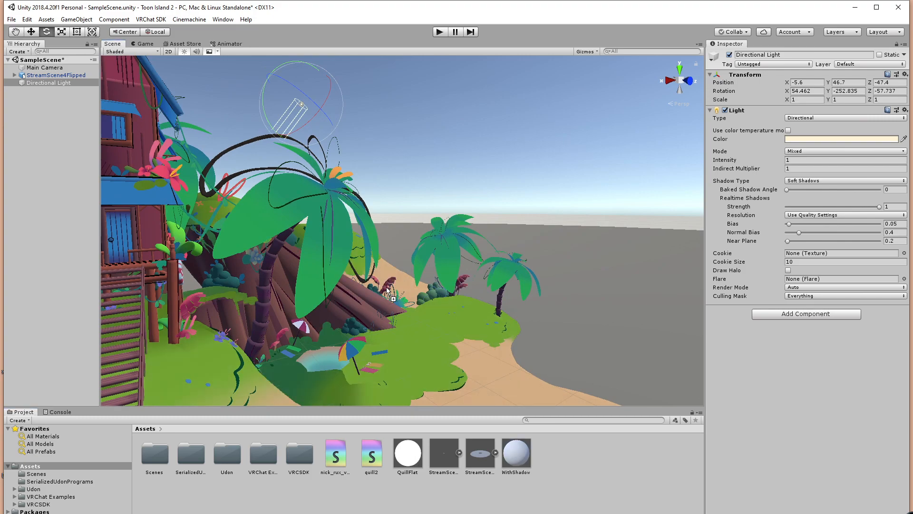
pyautogui.keyDown('alt'); pyautogui.moveTo(546, 322); pyautogui.dragTo(380, 338); pyautogui.keyUp('alt')
pyautogui.click(384, 329)
pyautogui.click(387, 334)
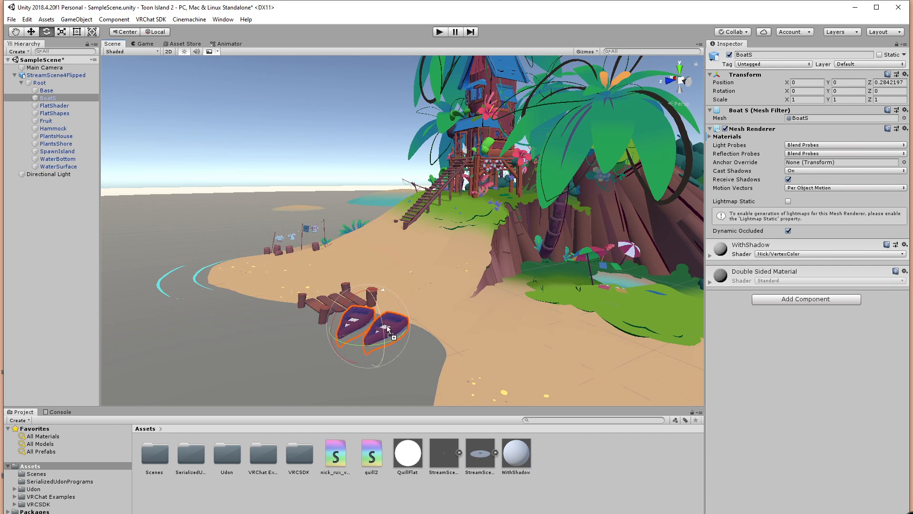
pyautogui.moveTo(388, 327); pyautogui.dragTo(388, 328)
pyautogui.click(352, 165)
pyautogui.keyDown('alt'); pyautogui.moveTo(386, 228); pyautogui.dragTo(395, 229); pyautogui.keyUp('alt')
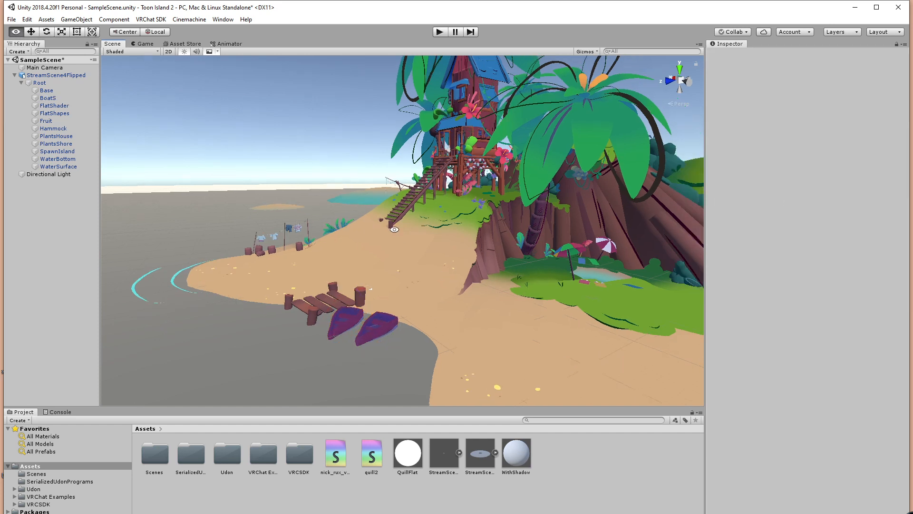
# Apply the QuillFlat material to the small round spawn island and to the white outer water around the scene.
pyautogui.scroll(-10, 504, 321)
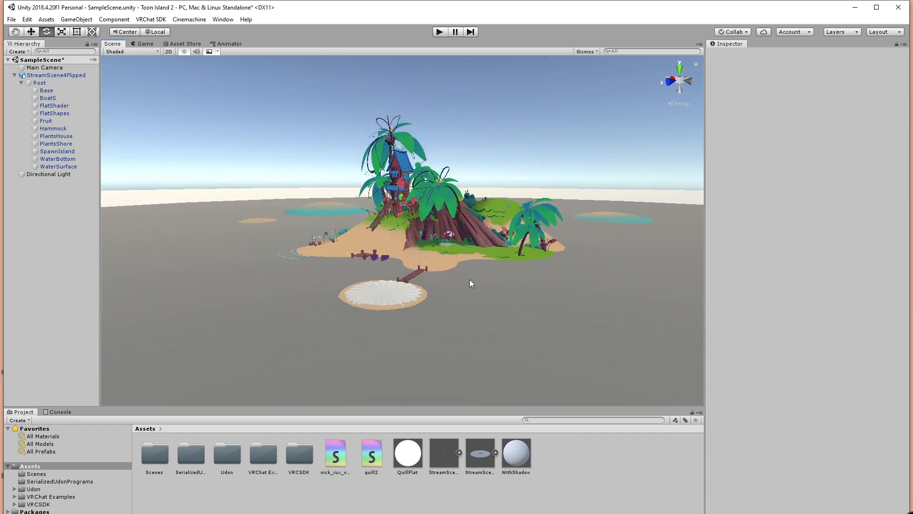
pyautogui.keyDown('alt'); pyautogui.moveTo(471, 284); pyautogui.dragTo(506, 491); pyautogui.keyUp('alt')
pyautogui.moveTo(412, 452); pyautogui.dragTo(384, 301)
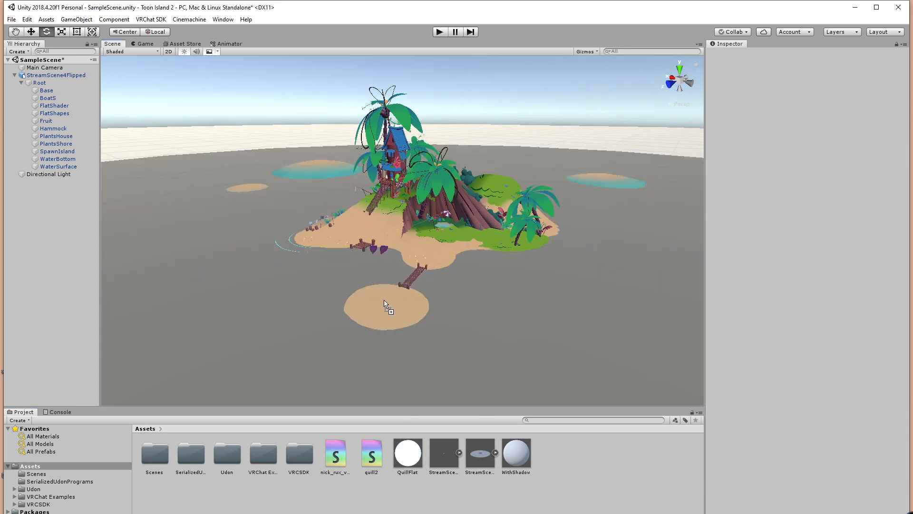
pyautogui.moveTo(410, 462); pyautogui.dragTo(175, 151)
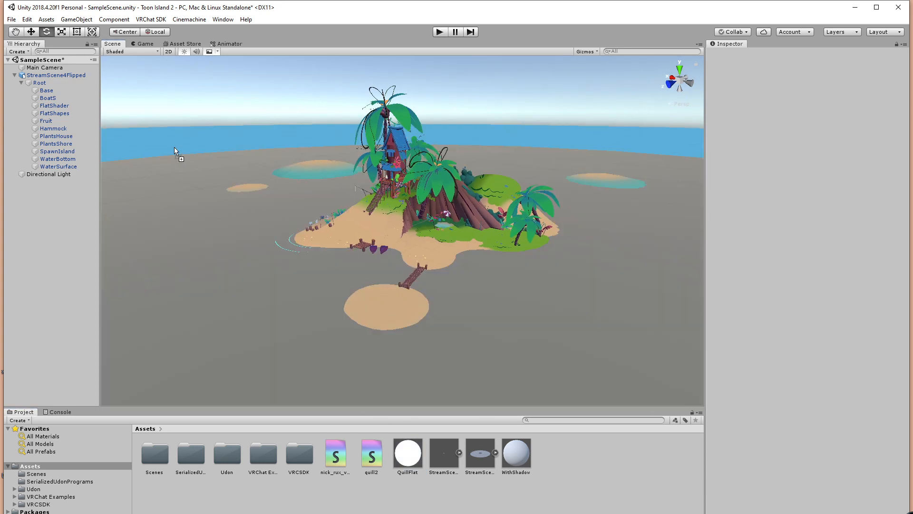
# Examine the island, its shoreline and the grey water surface around it from several distances and angles, selecting the WaterSurface mesh.
pyautogui.keyDown('alt'); pyautogui.moveTo(357, 252); pyautogui.dragTo(436, 287); pyautogui.keyUp('alt')
pyautogui.scroll(-1, 317, 202)
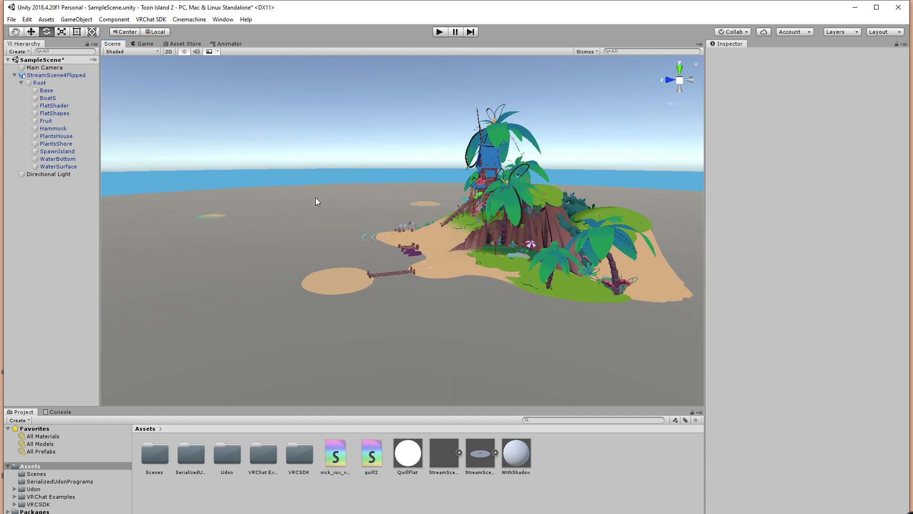
pyautogui.scroll(-10, 382, 248)
pyautogui.moveTo(424, 331)
pyautogui.keyDown('alt'); pyautogui.mouseDown()
pyautogui.moveTo(367, 288)
pyautogui.moveTo(457, 316)
pyautogui.moveTo(359, 287)
pyautogui.moveTo(428, 315)
pyautogui.mouseUp(); pyautogui.keyUp('alt')
pyautogui.scroll(4, 428, 315)
pyautogui.keyDown('alt'); pyautogui.moveTo(322, 315); pyautogui.dragTo(421, 349); pyautogui.keyUp('alt')
pyautogui.scroll(4, 421, 334)
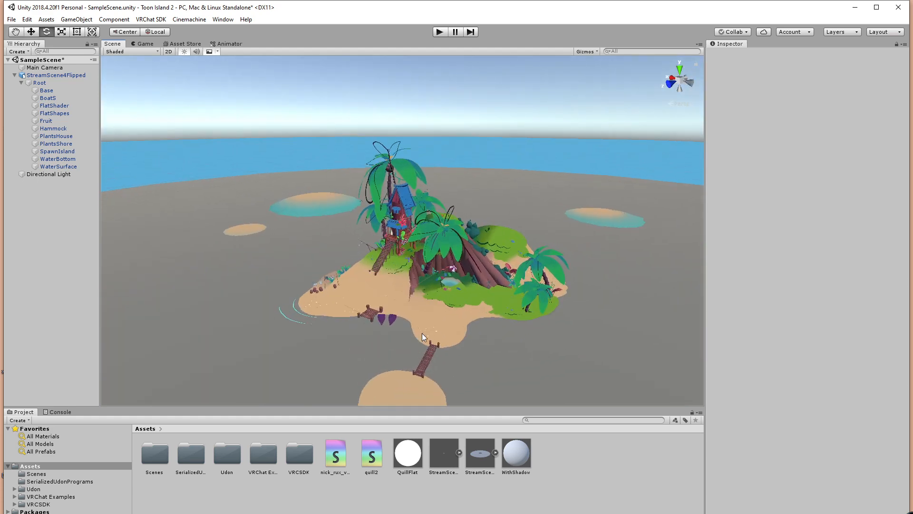
pyautogui.moveTo(445, 299); pyautogui.dragTo(461, 252, button='middle')
pyautogui.click(327, 316)
pyautogui.click(310, 313)
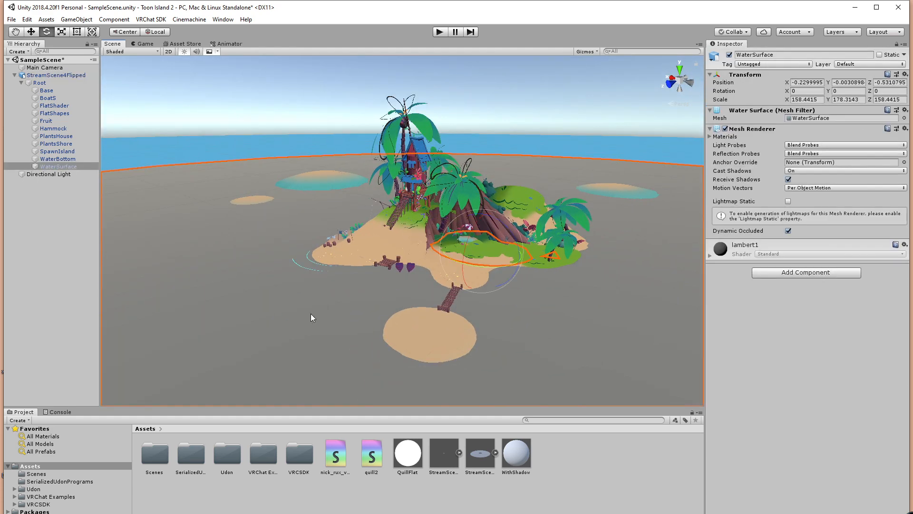
pyautogui.keyDown('alt'); pyautogui.moveTo(554, 320); pyautogui.dragTo(525, 318); pyautogui.keyUp('alt')
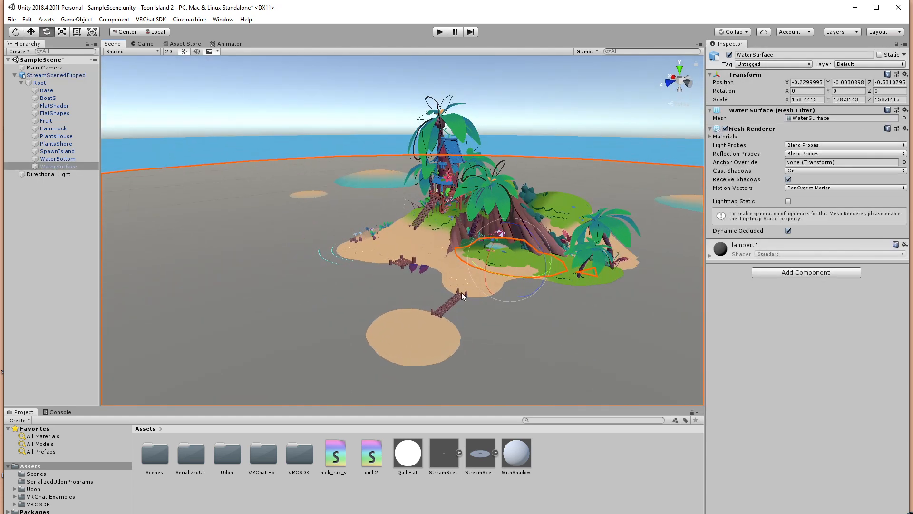
pyautogui.moveTo(525, 317); pyautogui.dragTo(504, 284, button='middle')
pyautogui.scroll(3, 389, 296)
pyautogui.scroll(3, 411, 330)
pyautogui.scroll(3, 504, 284)
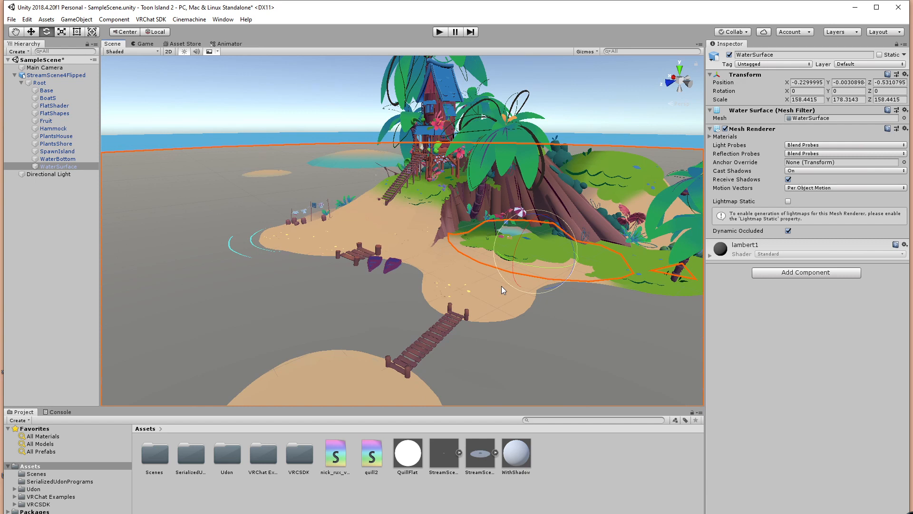
# Examine the full extent of the water surface from above, and inspect the spawn bridge, dock and boats up close.
pyautogui.keyDown('alt'); pyautogui.moveTo(478, 323); pyautogui.dragTo(392, 315); pyautogui.keyUp('alt')
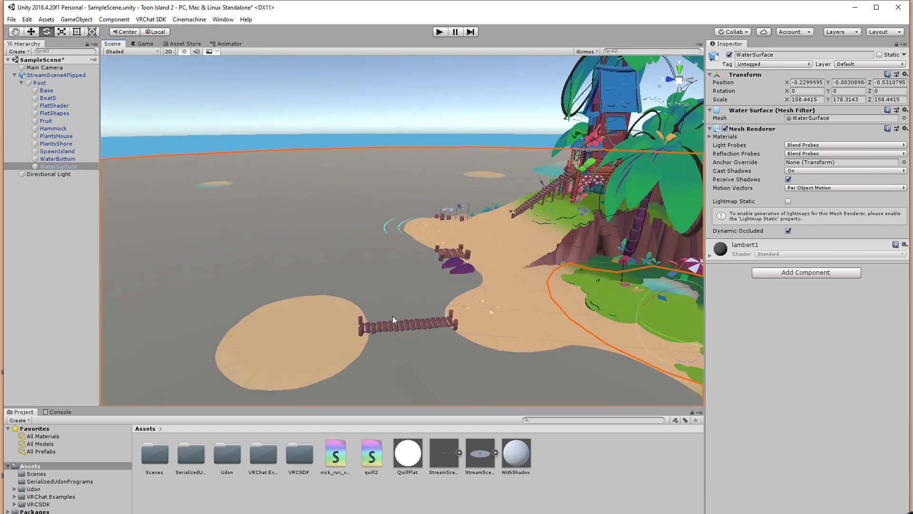
pyautogui.scroll(-10, 392, 316)
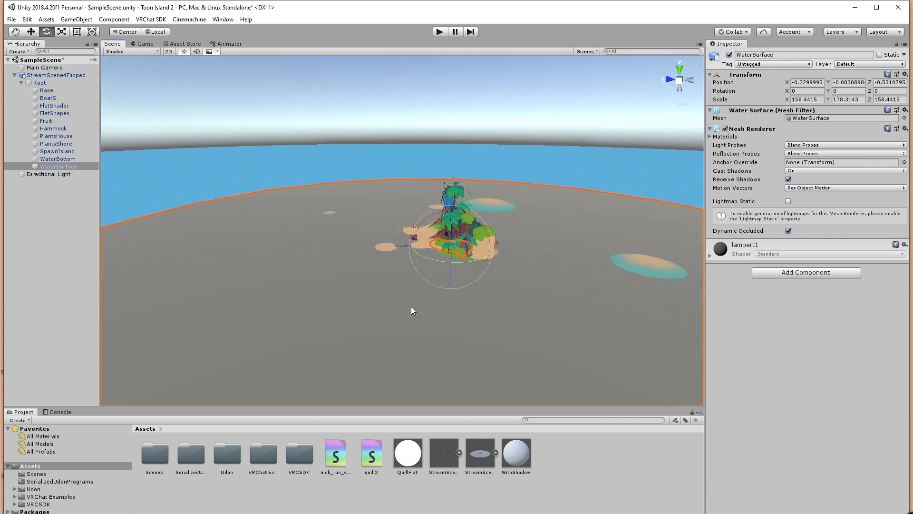
pyautogui.scroll(-10, 411, 306)
pyautogui.keyDown('alt'); pyautogui.moveTo(467, 285); pyautogui.dragTo(477, 364); pyautogui.keyUp('alt')
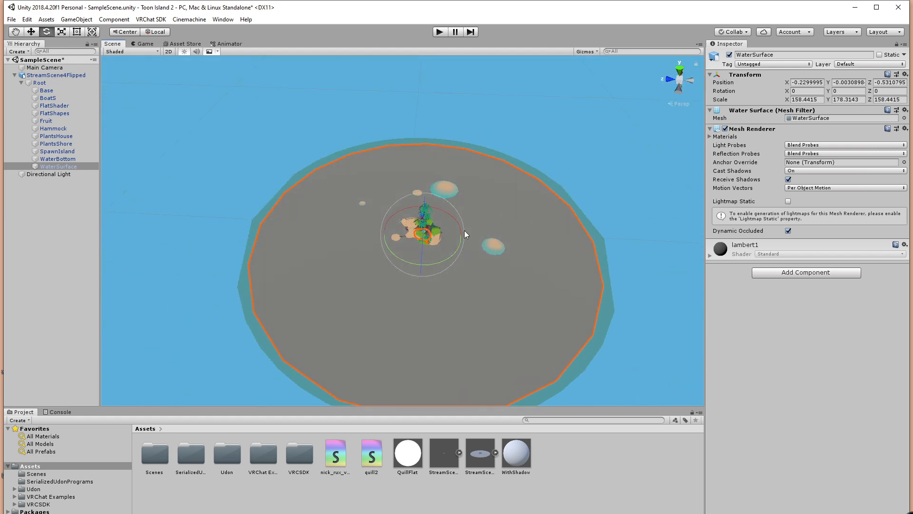
pyautogui.scroll(10, 450, 249)
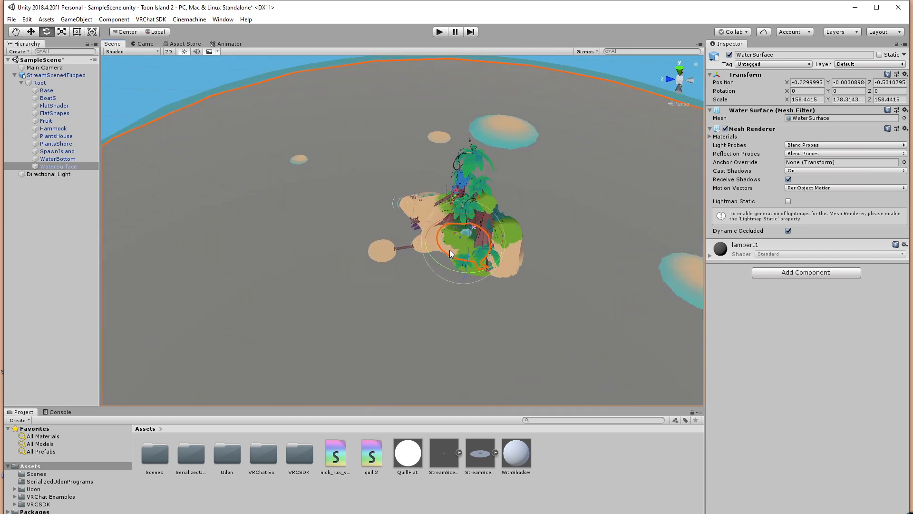
pyautogui.scroll(5, 450, 250)
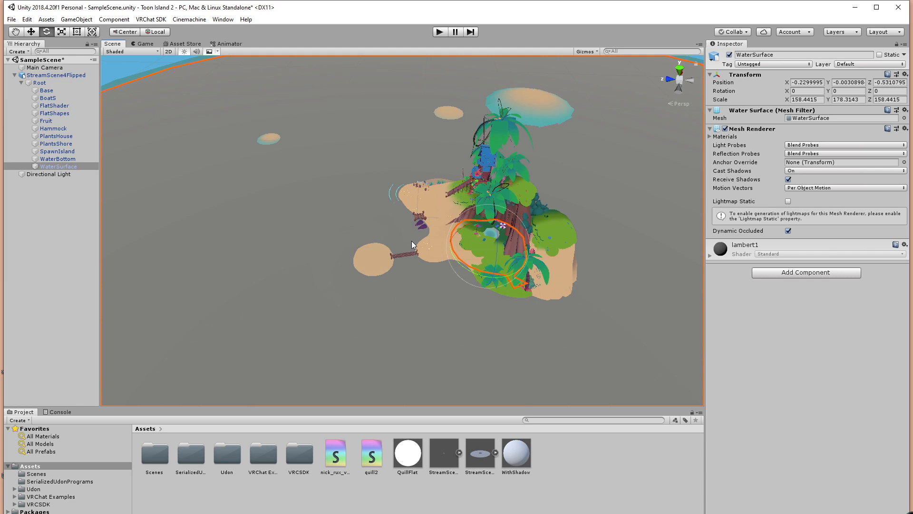
pyautogui.scroll(5, 412, 241)
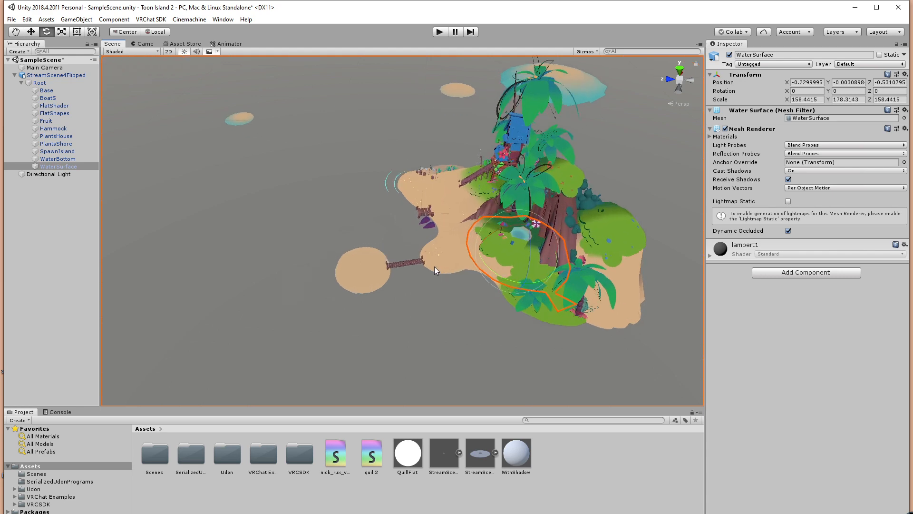
pyautogui.keyDown('alt'); pyautogui.moveTo(437, 267); pyautogui.dragTo(601, 233); pyautogui.keyUp('alt')
pyautogui.keyDown('alt'); pyautogui.moveTo(500, 245); pyautogui.dragTo(422, 289); pyautogui.keyUp('alt')
pyautogui.scroll(5, 392, 267)
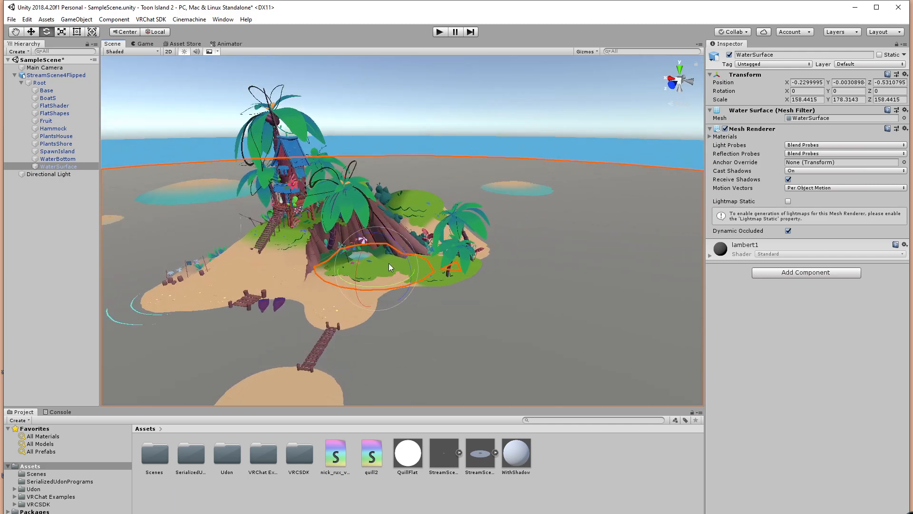
pyautogui.moveTo(391, 267); pyautogui.dragTo(543, 203, button='middle')
pyautogui.scroll(4, 464, 247)
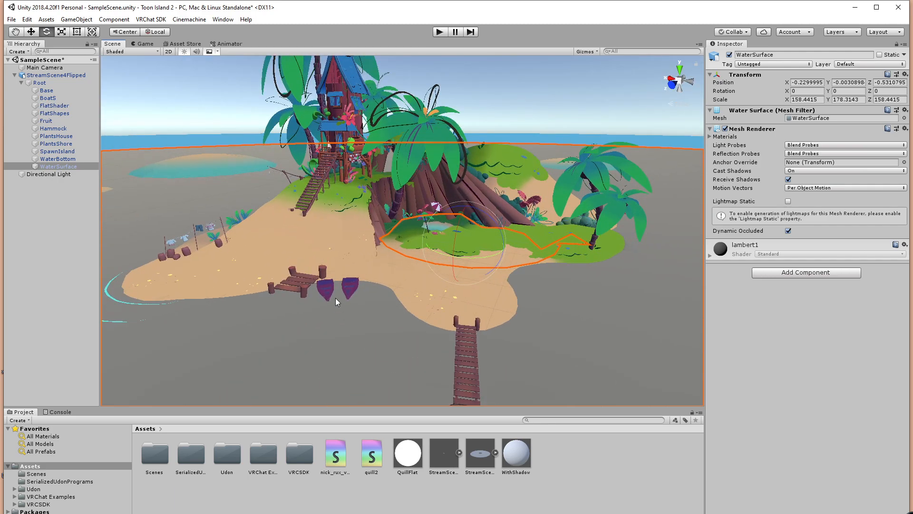
pyautogui.click(325, 290)
pyautogui.click(324, 290)
pyautogui.click(354, 307)
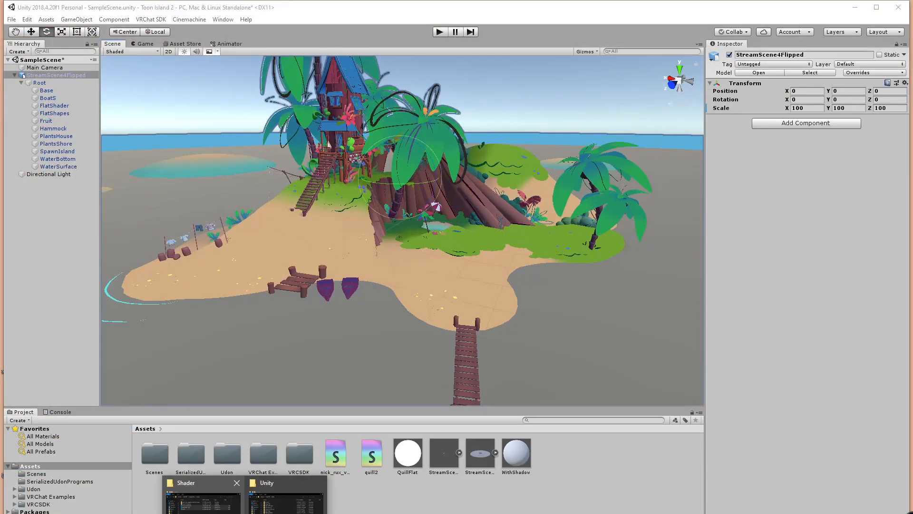
# Import the Syns-Unity-Shaders folder from the ULiveStream Shader directory into the project's Assets.
pyautogui.click(259, 494)
pyautogui.click(420, 399)
pyautogui.moveTo(486, 190); pyautogui.dragTo(572, 103)
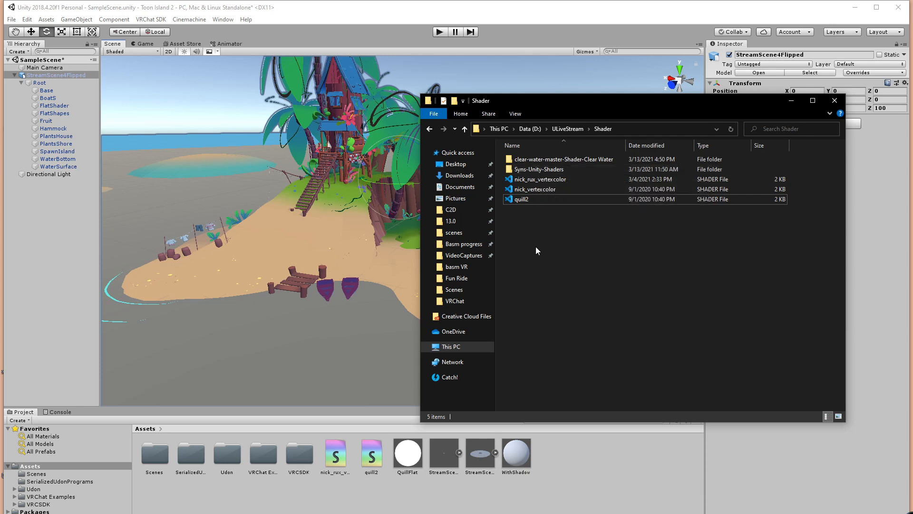
pyautogui.click(541, 171)
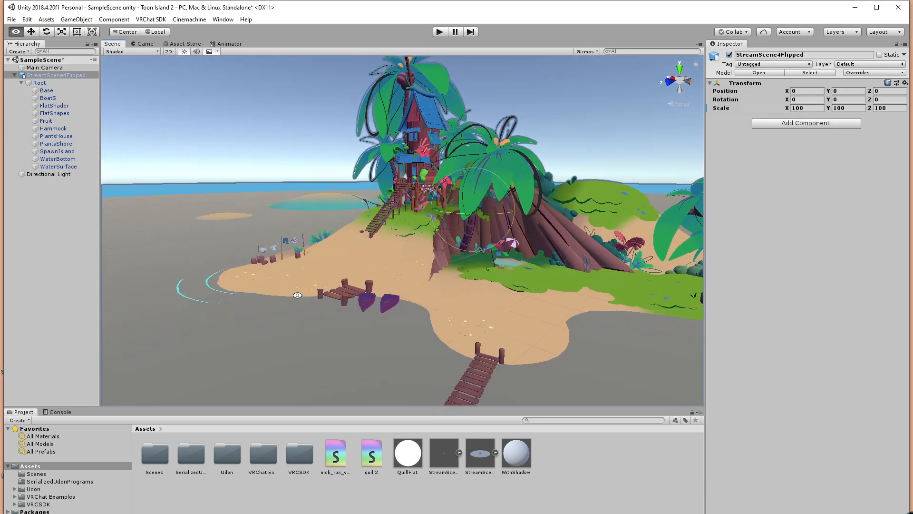
pyautogui.scroll(5, 451, 320)
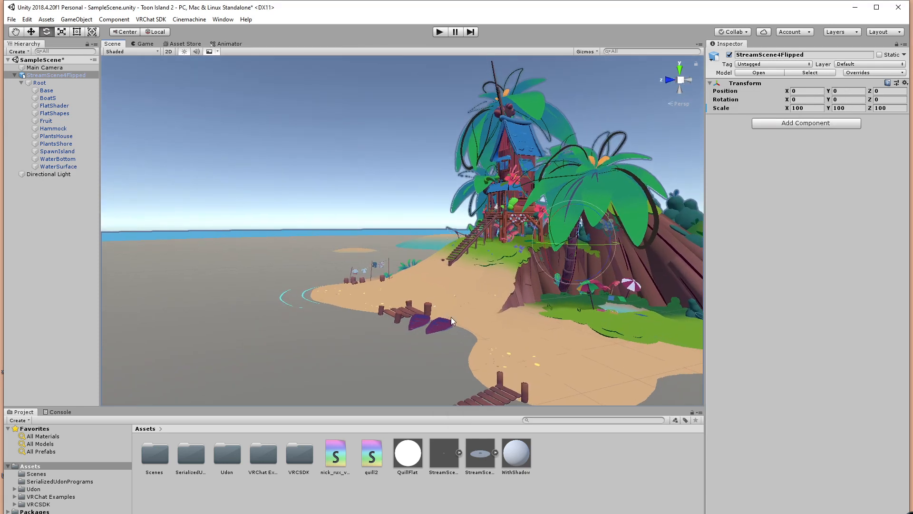
pyautogui.click(244, 513)
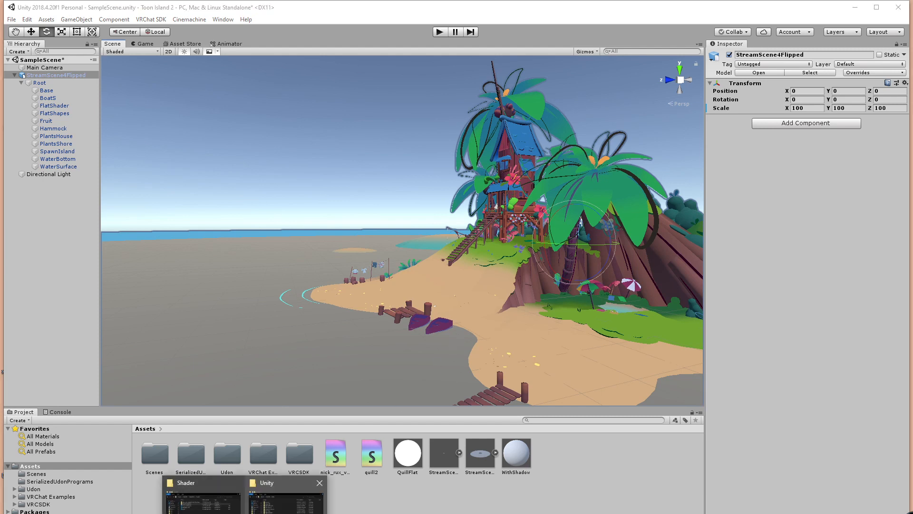
pyautogui.click(203, 497)
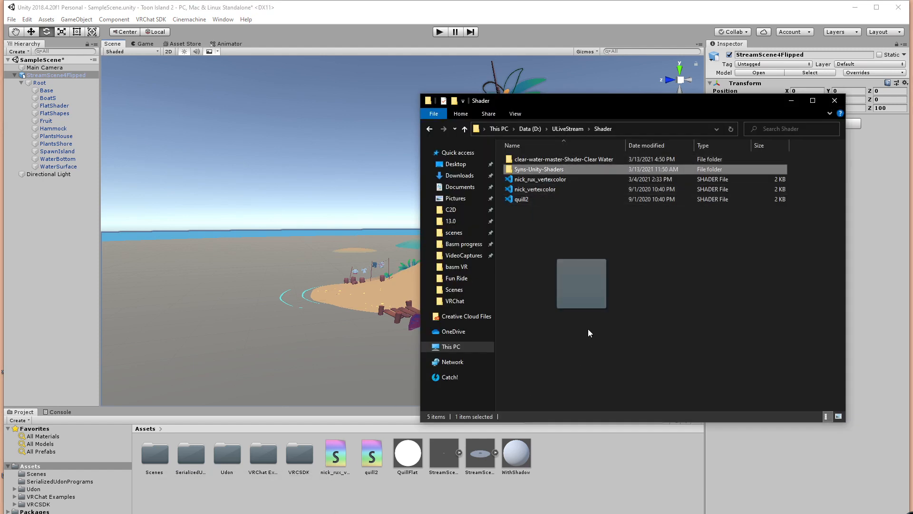
pyautogui.moveTo(589, 333); pyautogui.dragTo(604, 467)
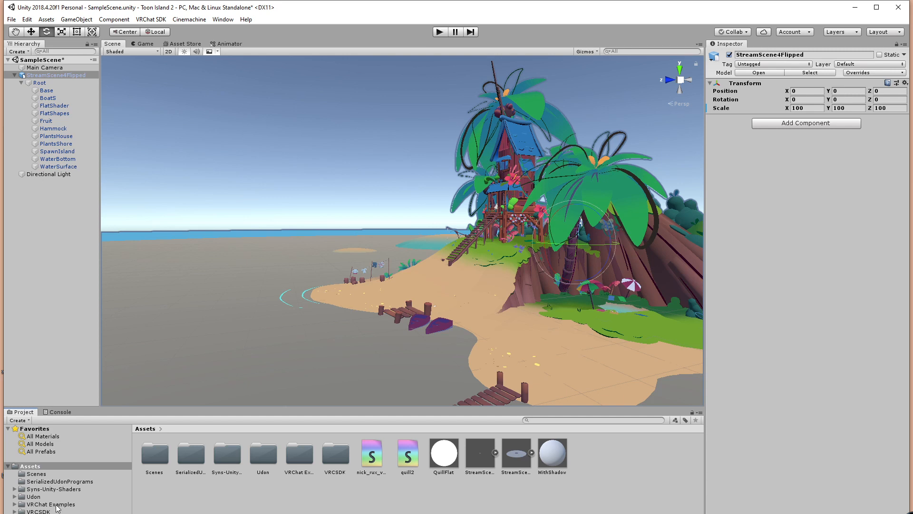
# Create a new material named Water in the Shaders folder of Syns-Unity-Shaders.
pyautogui.click(14, 488)
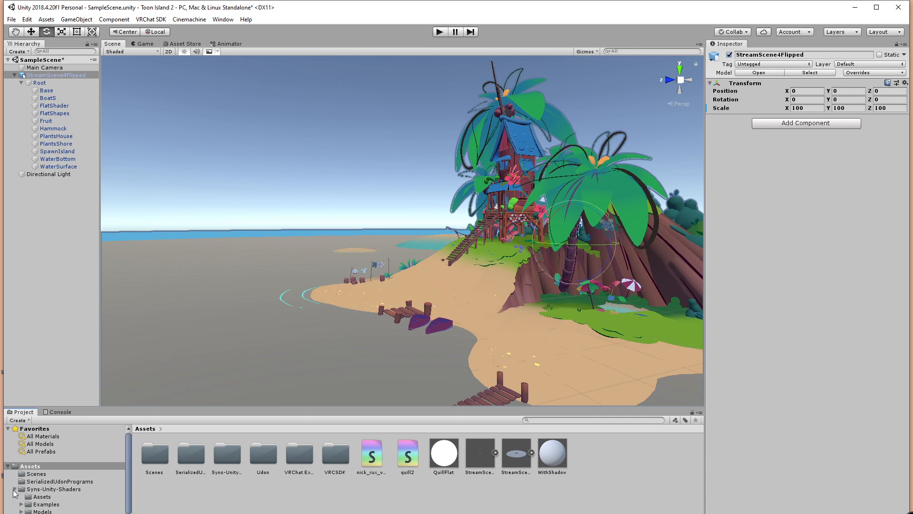
pyautogui.scroll(-2, 57, 506)
pyautogui.click(45, 503)
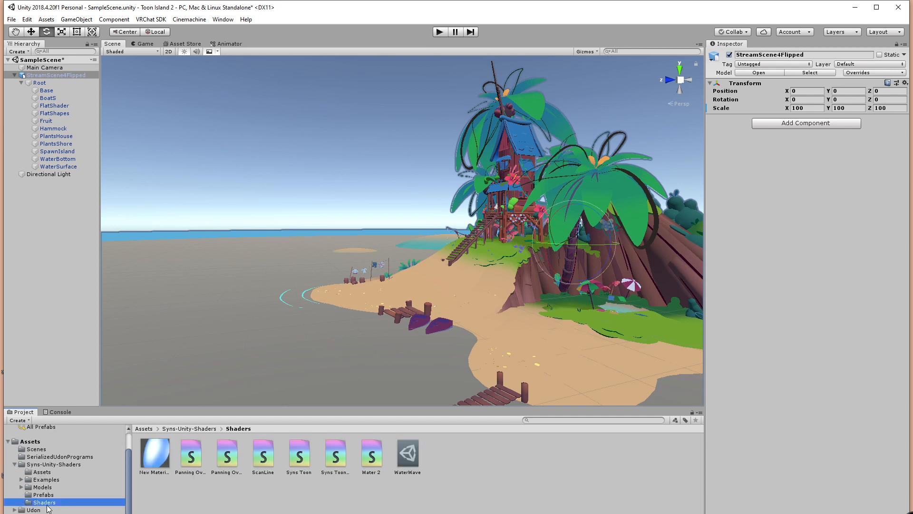
pyautogui.rightClick(461, 452)
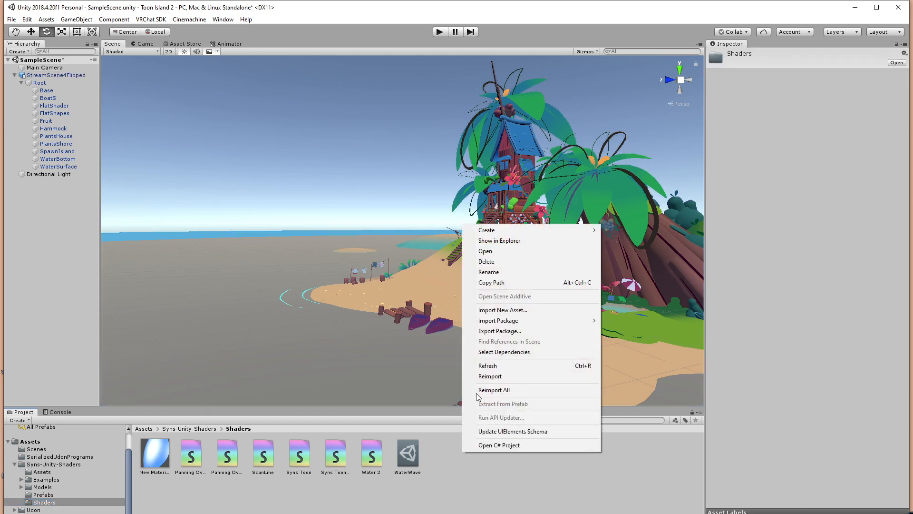
pyautogui.moveTo(547, 231)
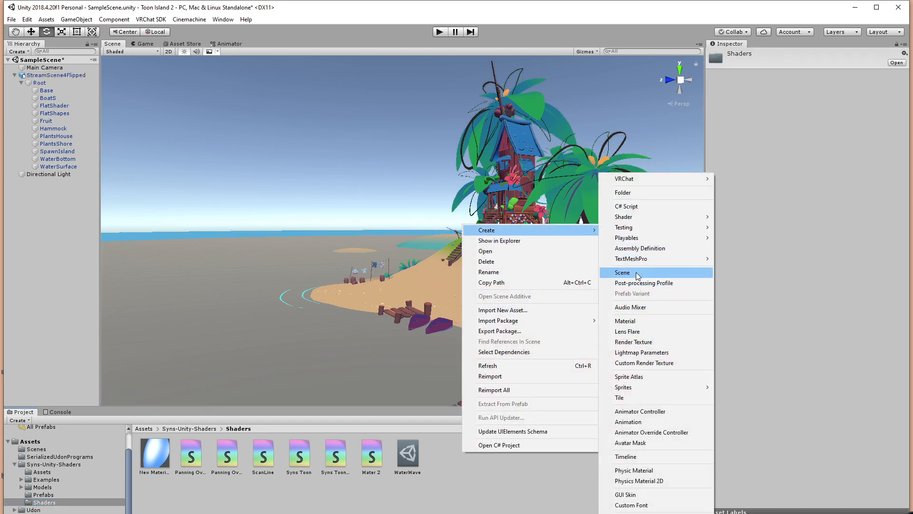
pyautogui.click(642, 321)
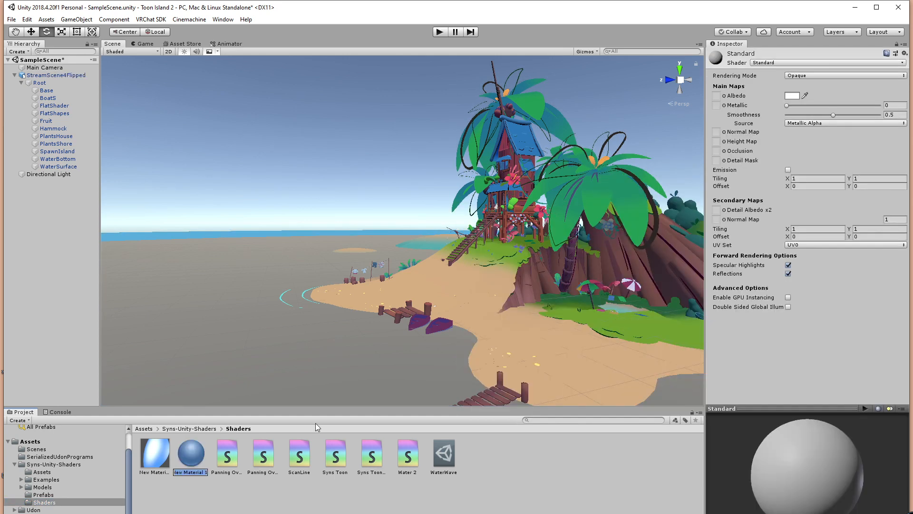
pyautogui.write('Water')
pyautogui.press('Return')
# Assign the Water 2 shader to the Water material and apply that material to the grey water surface around the island.
pyautogui.click(398, 500)
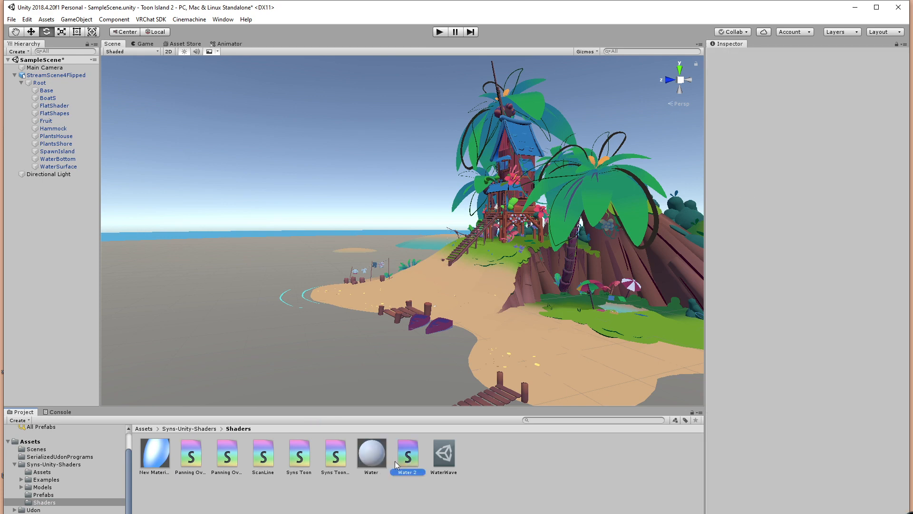
pyautogui.moveTo(395, 461); pyautogui.dragTo(325, 372)
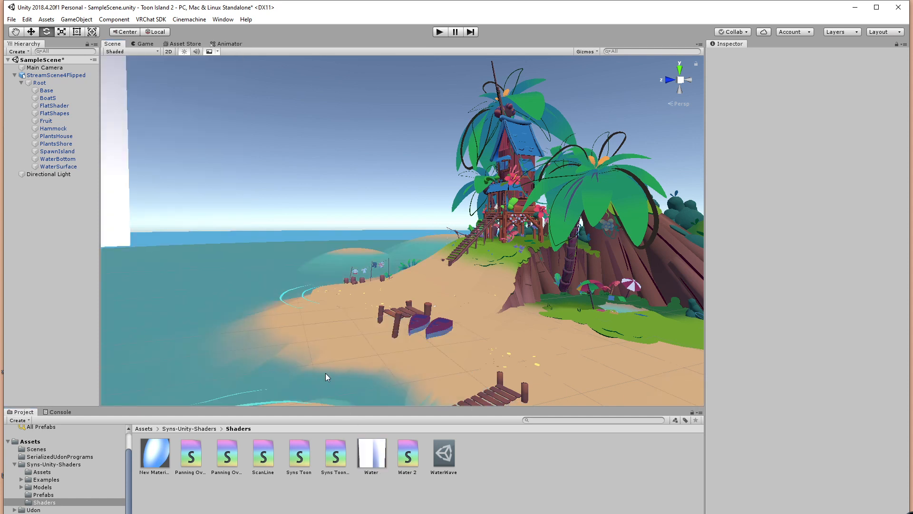
# Examine the shaded water and the whole scene from far away, and review the Water material's wave and tessellation settings.
pyautogui.scroll(-5, 458, 242)
pyautogui.scroll(-8, 458, 242)
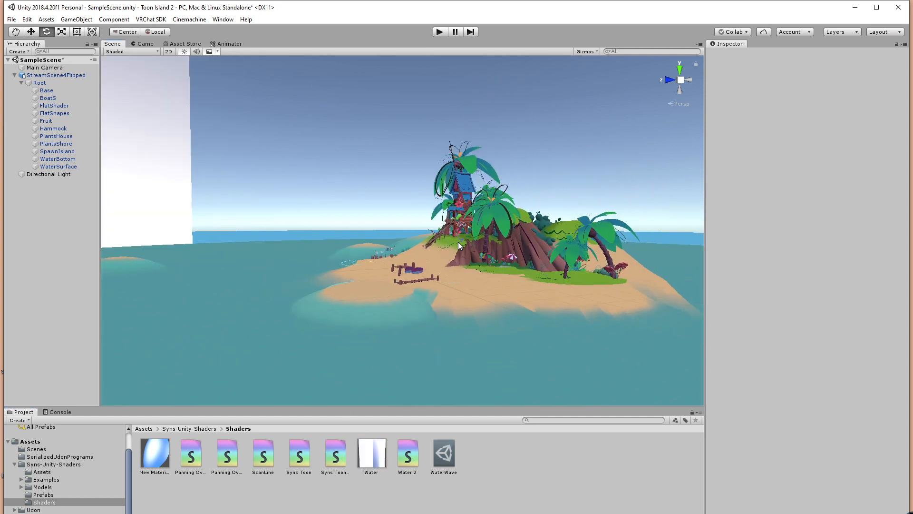
pyautogui.scroll(-8, 476, 239)
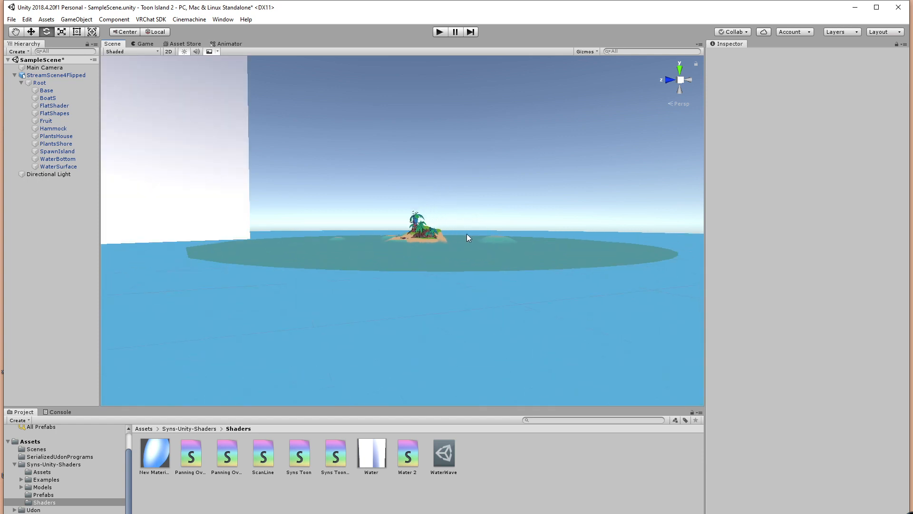
pyautogui.scroll(-6, 442, 268)
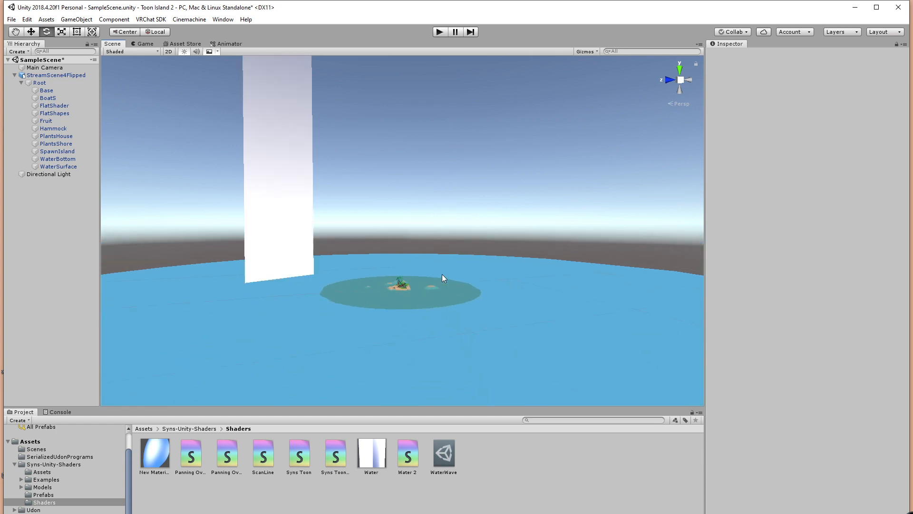
pyautogui.scroll(-6, 432, 264)
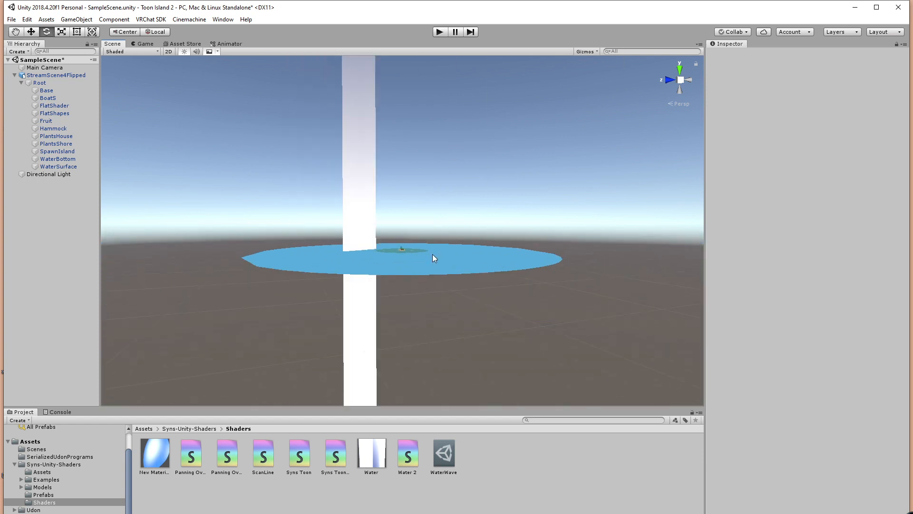
pyautogui.moveTo(443, 238); pyautogui.dragTo(438, 298, button='middle')
pyautogui.scroll(-6, 444, 266)
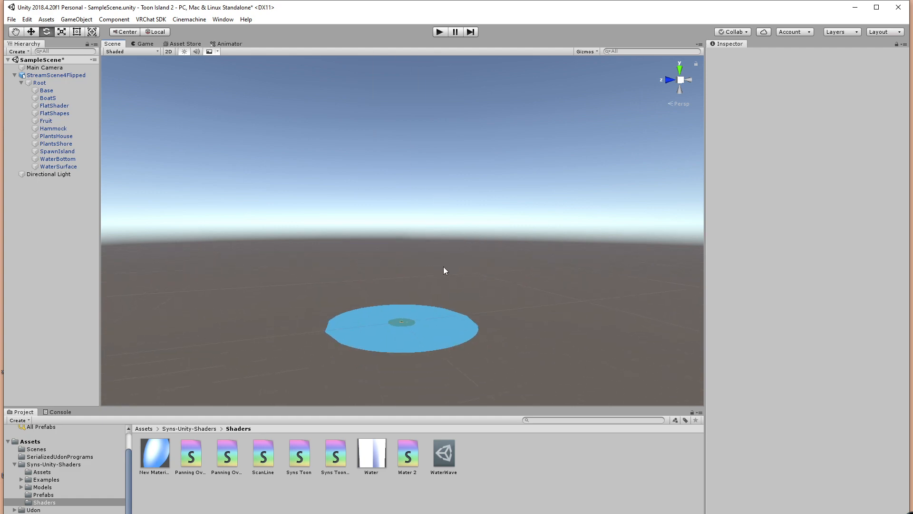
pyautogui.click(370, 456)
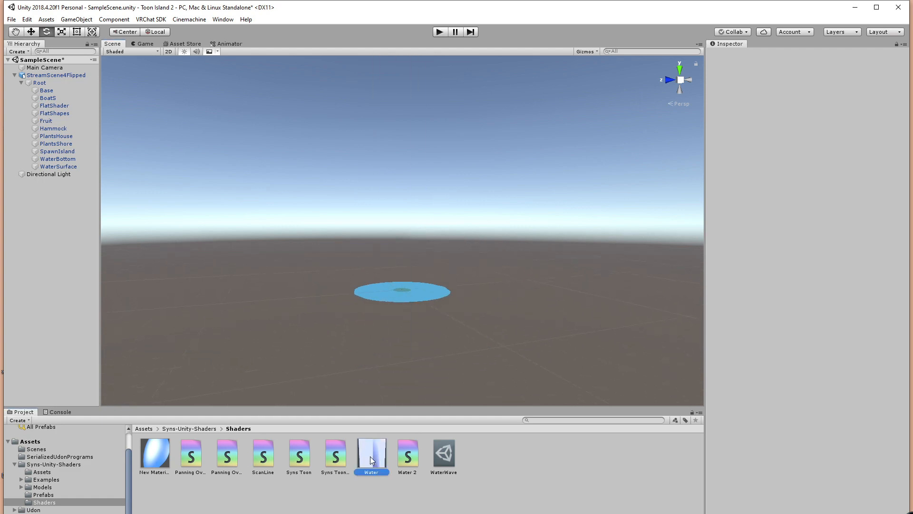
pyautogui.scroll(-3, 808, 328)
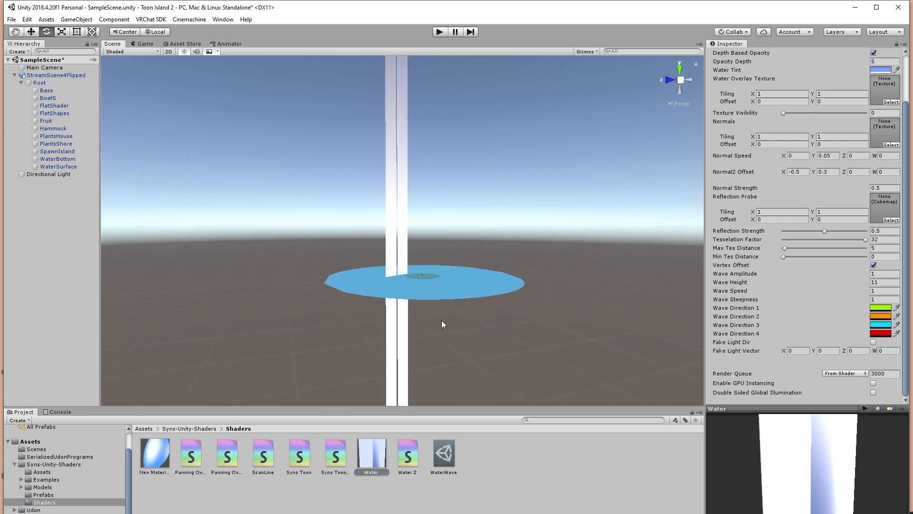
pyautogui.click(411, 295)
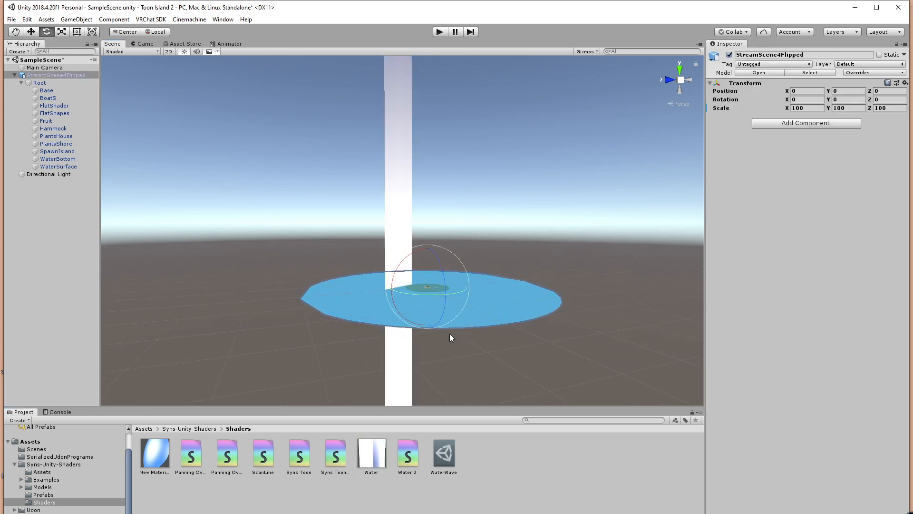
# Set the Wave Amplitude of the Water material on the WaterSurface object to 0.0002.
pyautogui.scroll(3, 449, 337)
pyautogui.press('f')
pyautogui.keyDown('alt'); pyautogui.moveTo(470, 223); pyautogui.dragTo(443, 255); pyautogui.keyUp('alt')
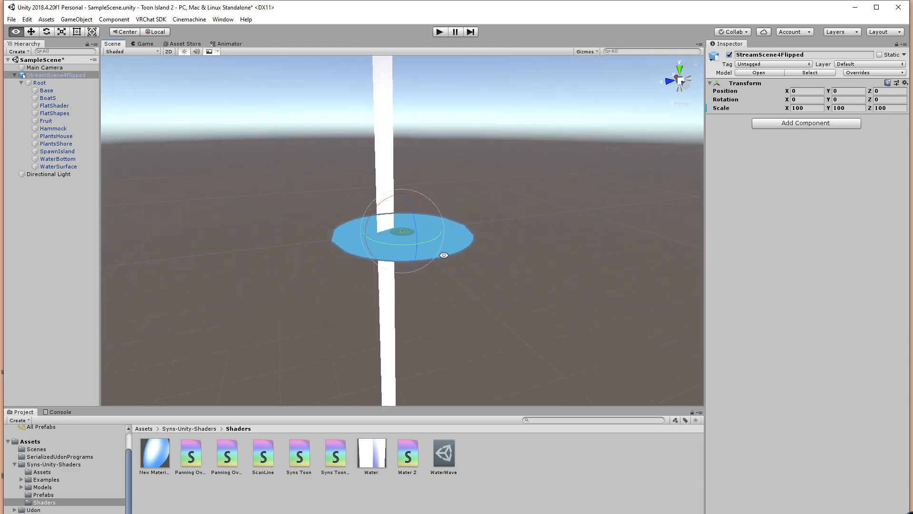
pyautogui.scroll(15, 425, 210)
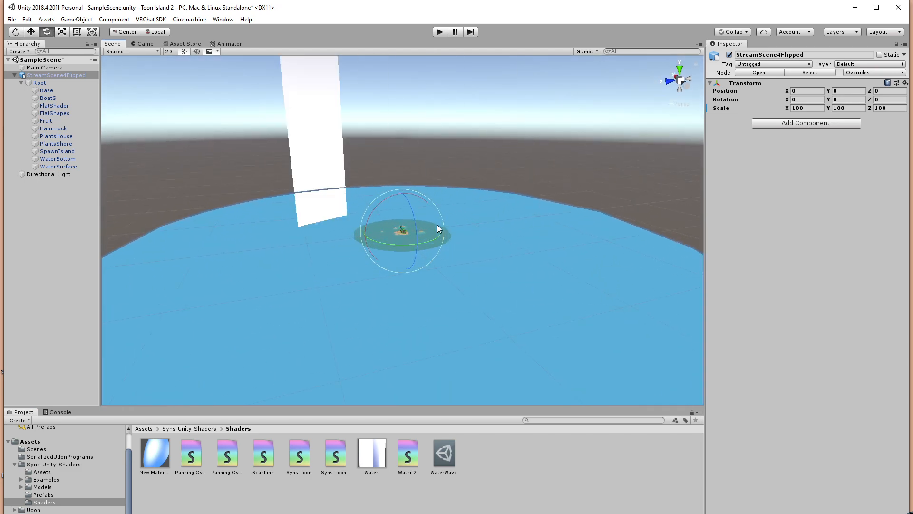
pyautogui.click(59, 167)
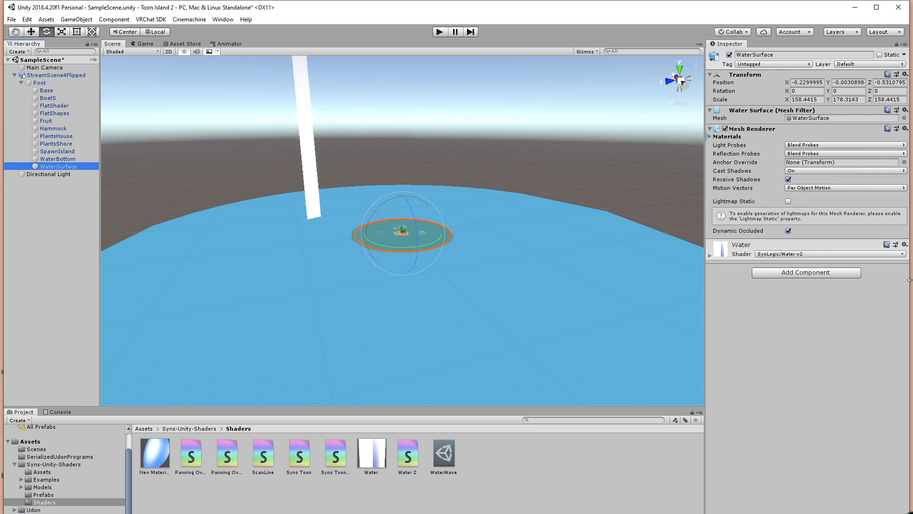
pyautogui.click(708, 259)
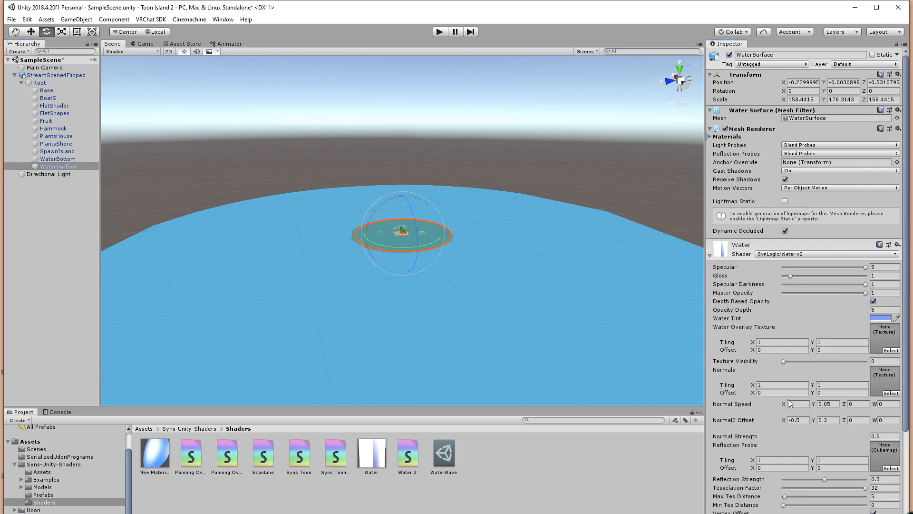
pyautogui.scroll(-3, 789, 399)
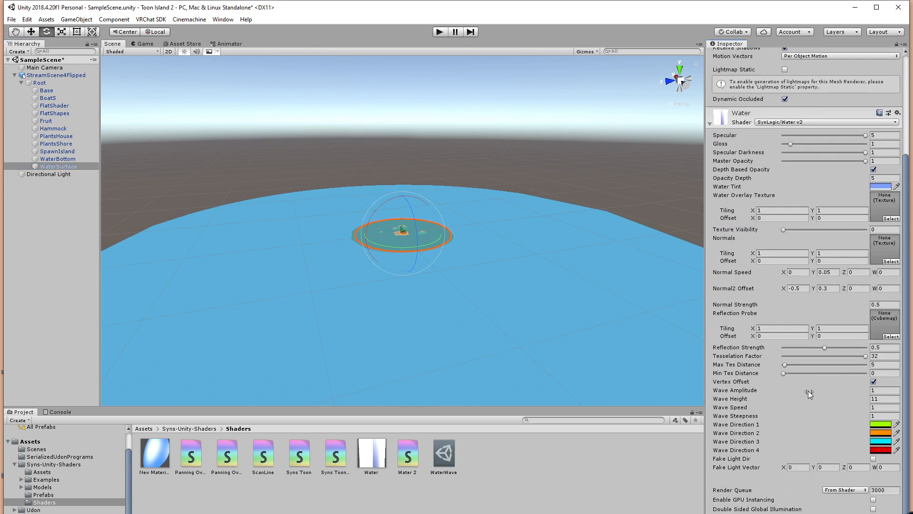
pyautogui.click(880, 390)
pyautogui.write('.')
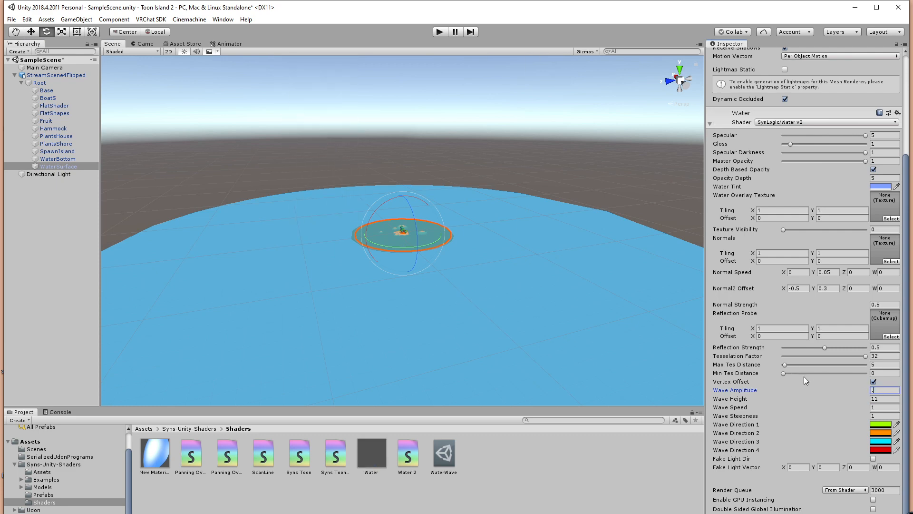
pyautogui.write('0002')
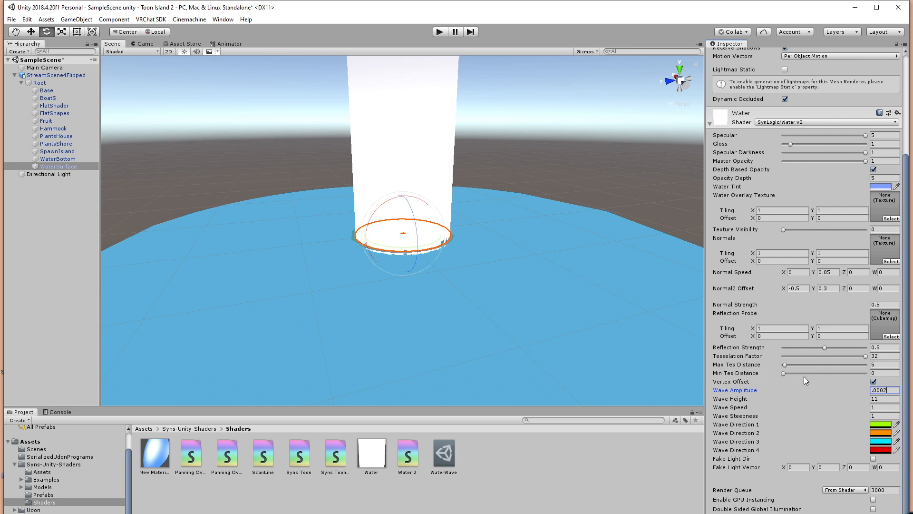
pyautogui.press('Return')
# Set the Water material's Wave Height to 0.0001 and inspect the waves around the island.
pyautogui.click(882, 399)
pyautogui.moveTo(862, 400); pyautogui.dragTo(891, 398)
pyautogui.write('.')
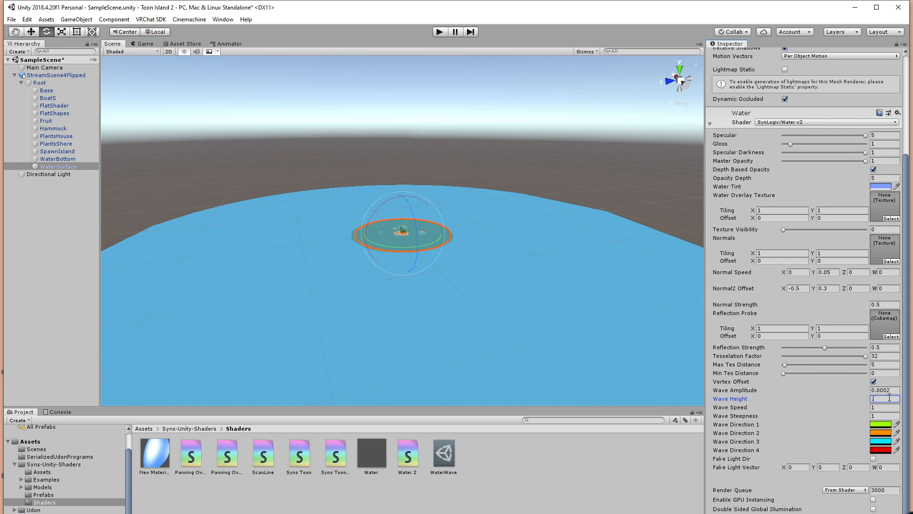
pyautogui.write('0001')
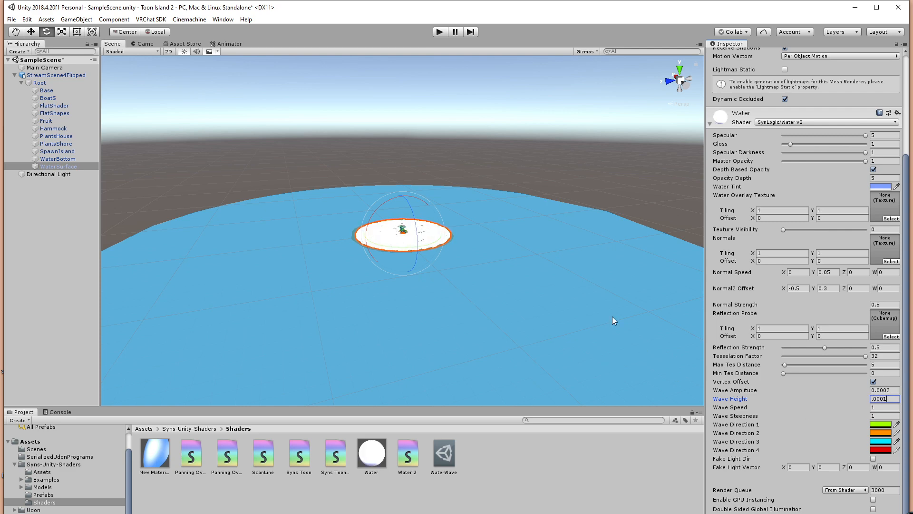
pyautogui.scroll(6, 455, 269)
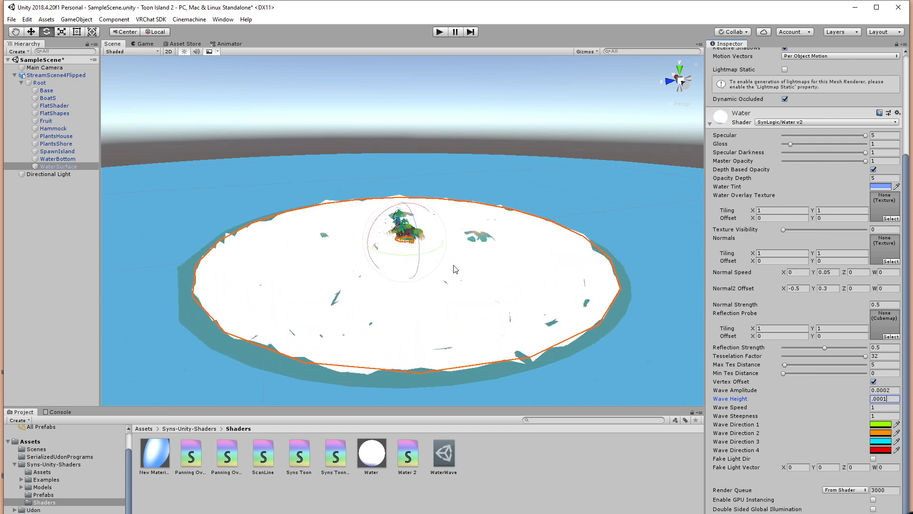
pyautogui.scroll(4, 454, 269)
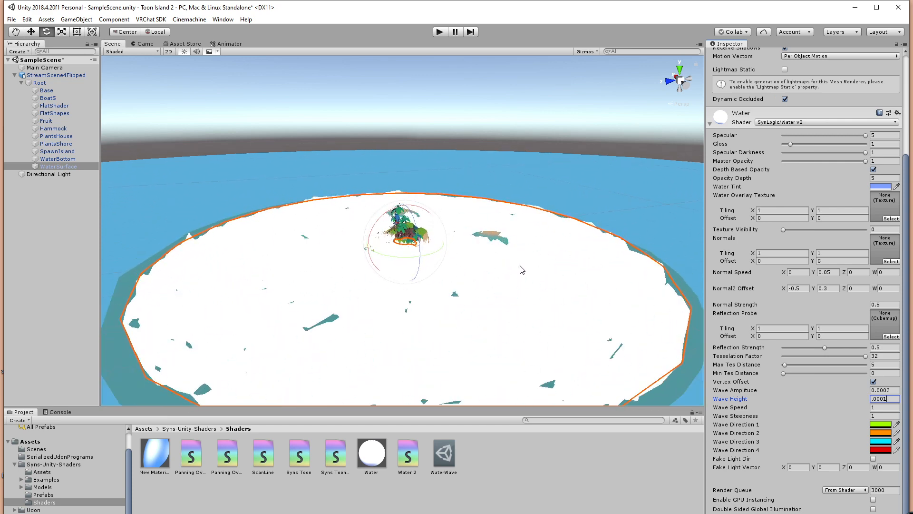
pyautogui.moveTo(538, 333); pyautogui.dragTo(537, 271, button='middle')
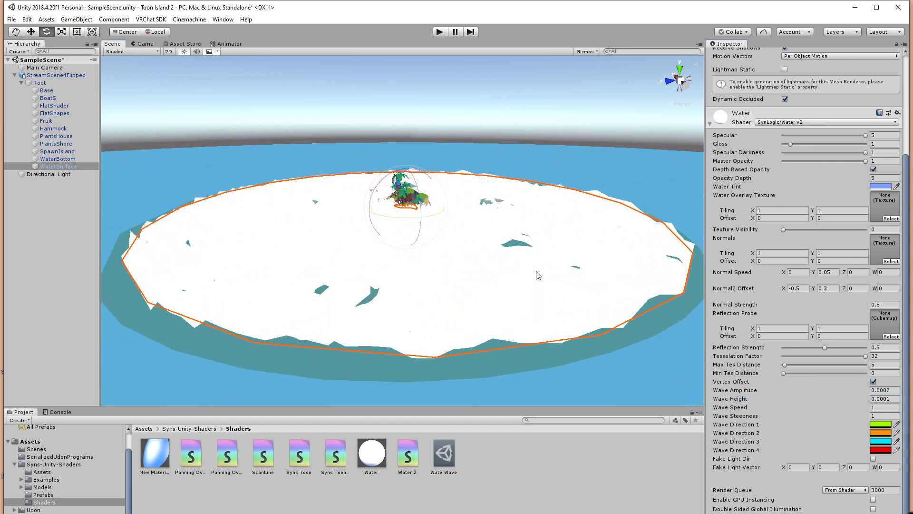
# Set the Water material's Wave Speed to 0.0001.
pyautogui.click(884, 399)
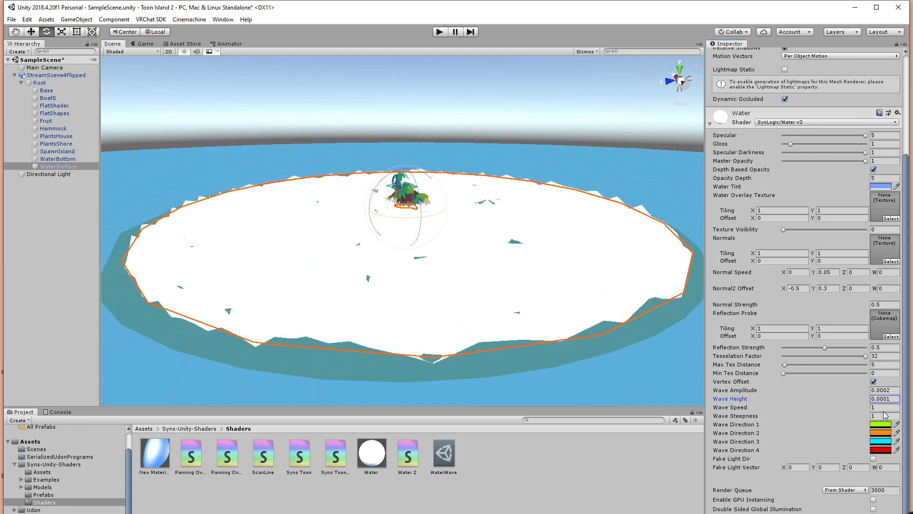
pyautogui.click(882, 408)
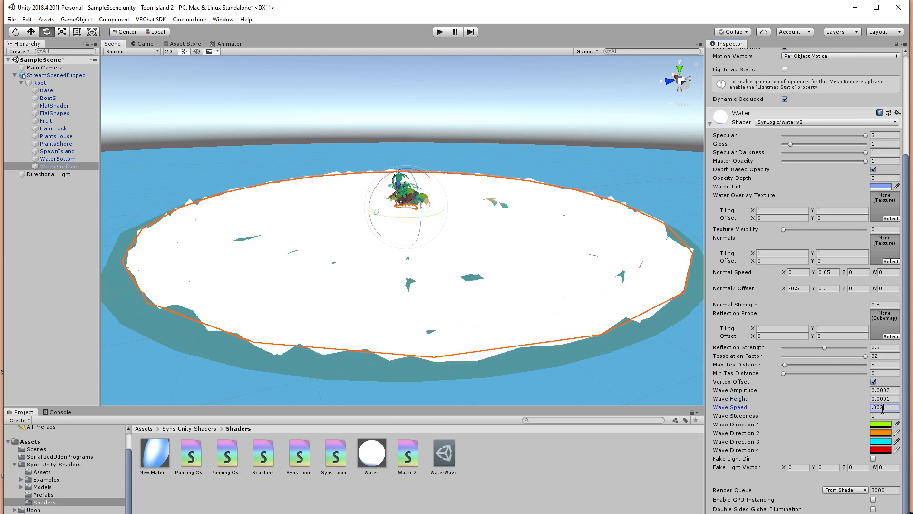
pyautogui.press('BackSpace')
pyautogui.write('0')
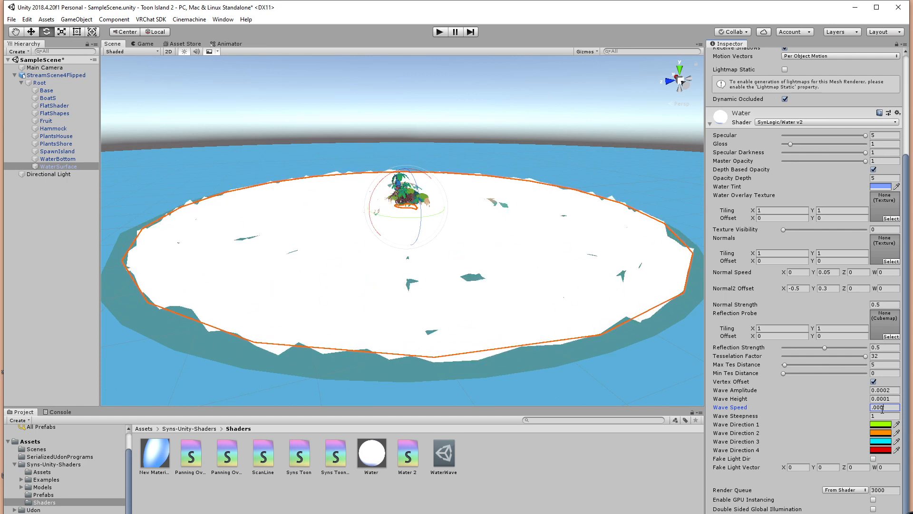
pyautogui.write('2')
pyautogui.press('BackSpace')
pyautogui.write('1')
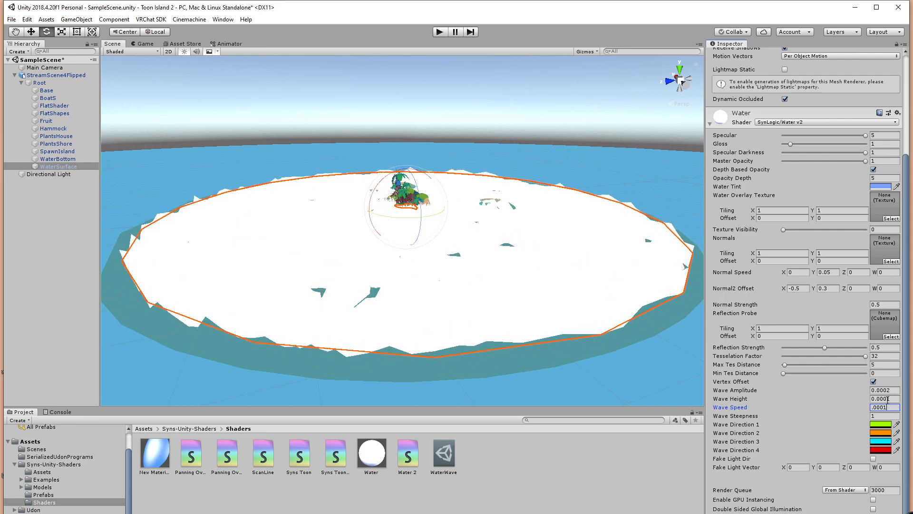
# Reduce the Water material's Wave Height to 1e-07 and inspect the water surface near the island.
pyautogui.click(887, 399)
pyautogui.write('00')
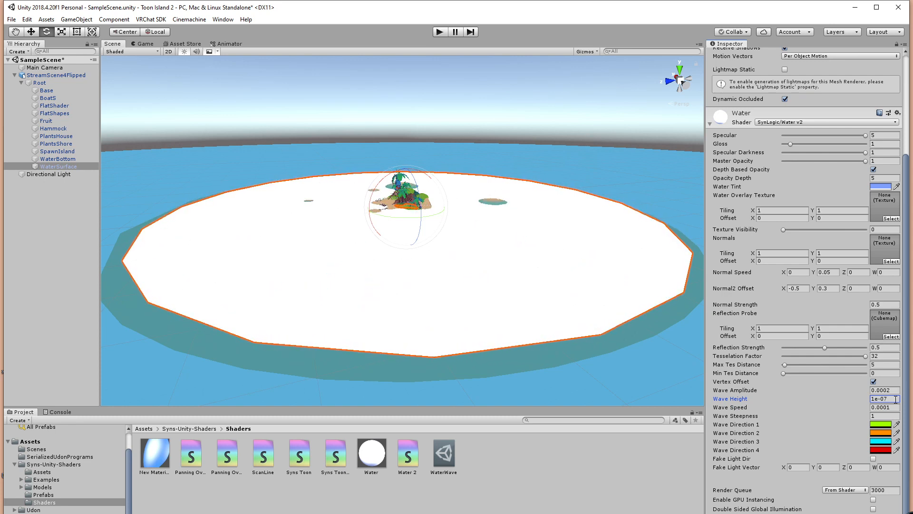
pyautogui.scroll(6, 469, 273)
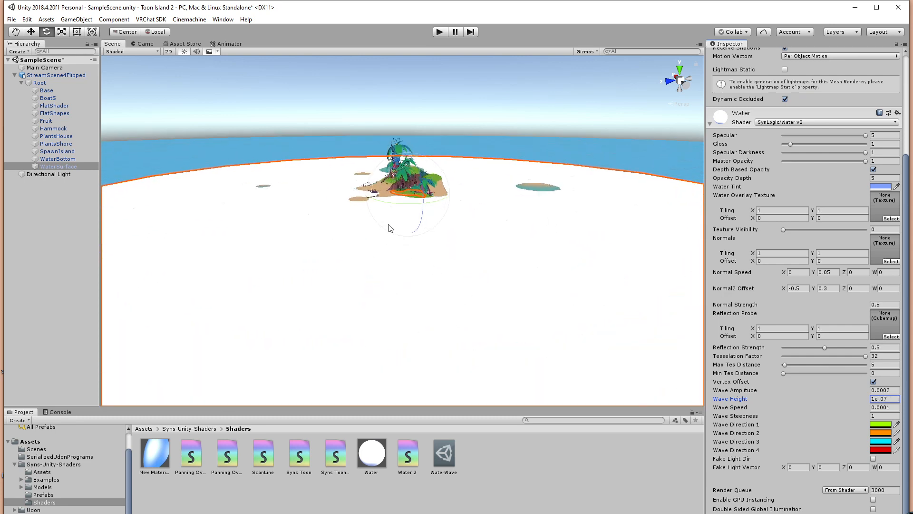
pyautogui.moveTo(408, 167); pyautogui.dragTo(487, 286, button='middle')
pyautogui.scroll(3, 504, 294)
pyautogui.keyDown('alt'); pyautogui.moveTo(516, 301); pyautogui.dragTo(500, 234); pyautogui.keyUp('alt')
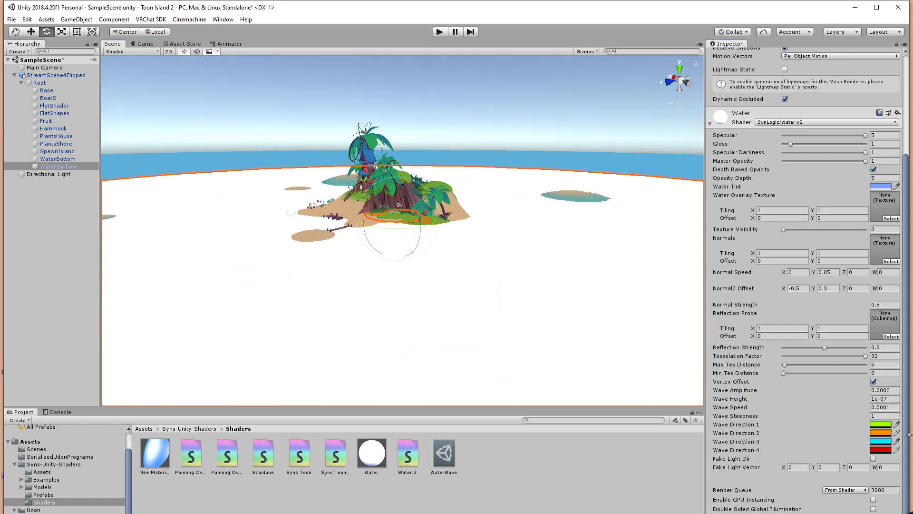
# Assign the tex_Water texture as the Water material's Water Overlay Texture.
pyautogui.click(891, 219)
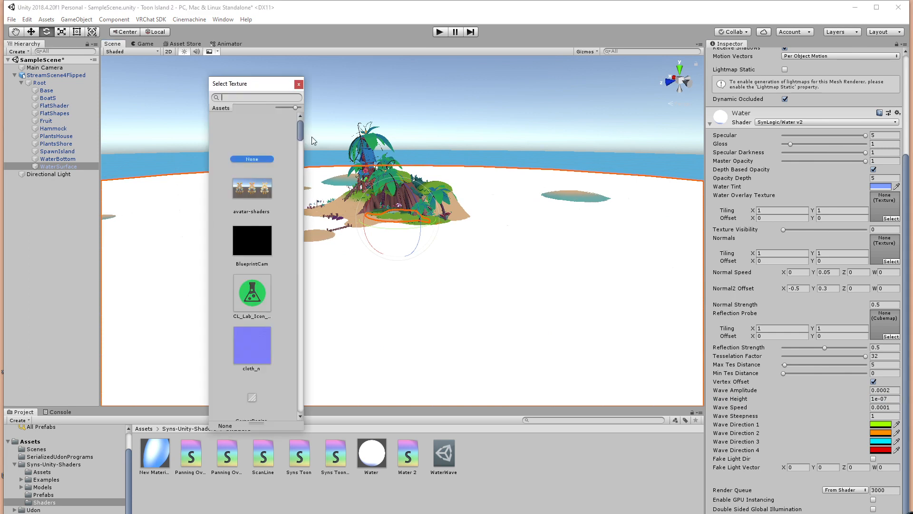
pyautogui.moveTo(299, 136); pyautogui.dragTo(303, 313)
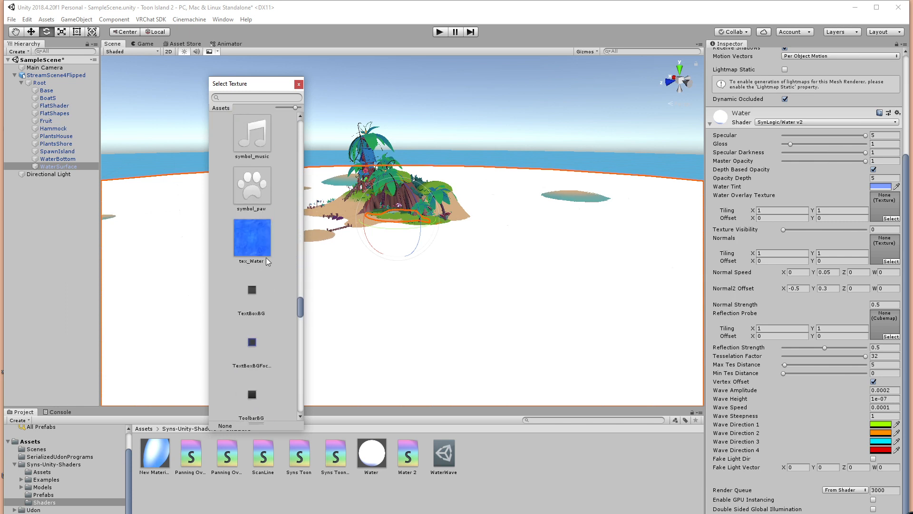
pyautogui.click(266, 257)
pyautogui.doubleClick(243, 247)
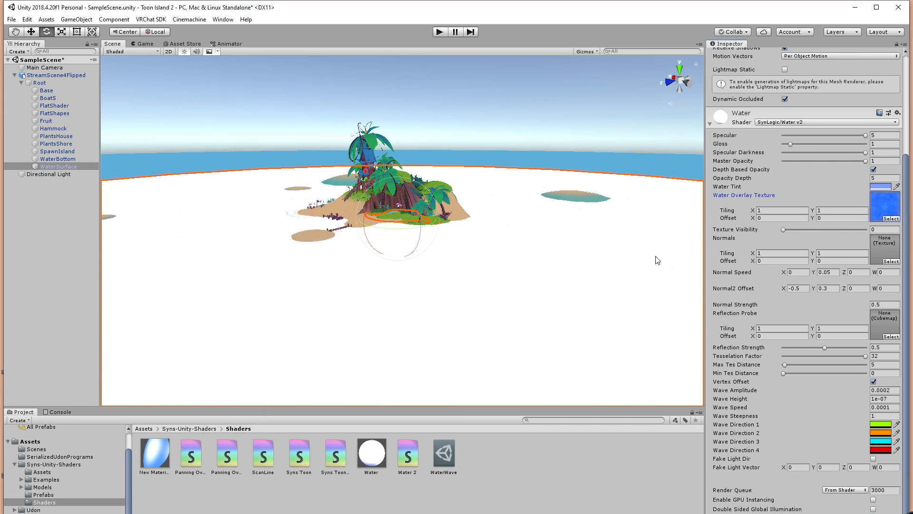
# Assign the cloth_n texture as the Water material's Normals map and inspect the rippled surface.
pyautogui.keyDown('alt'); pyautogui.moveTo(601, 269); pyautogui.dragTo(651, 280); pyautogui.keyUp('alt')
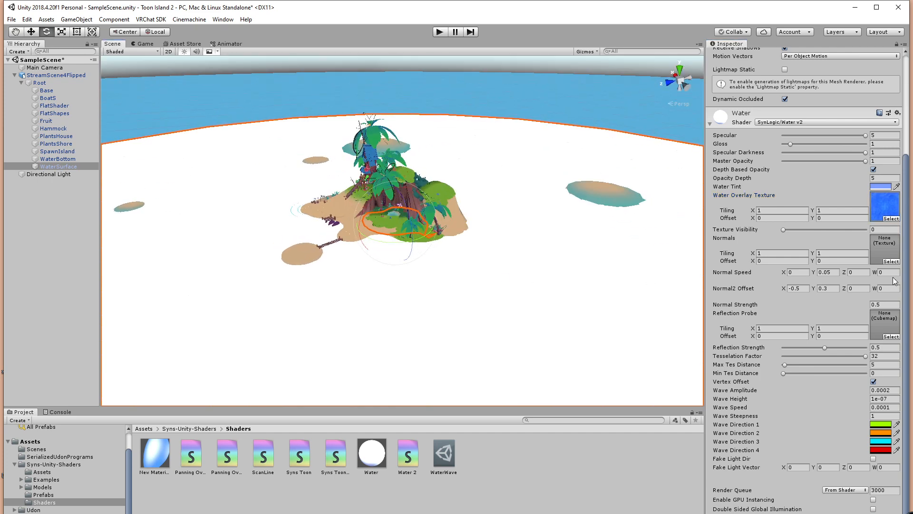
pyautogui.click(891, 262)
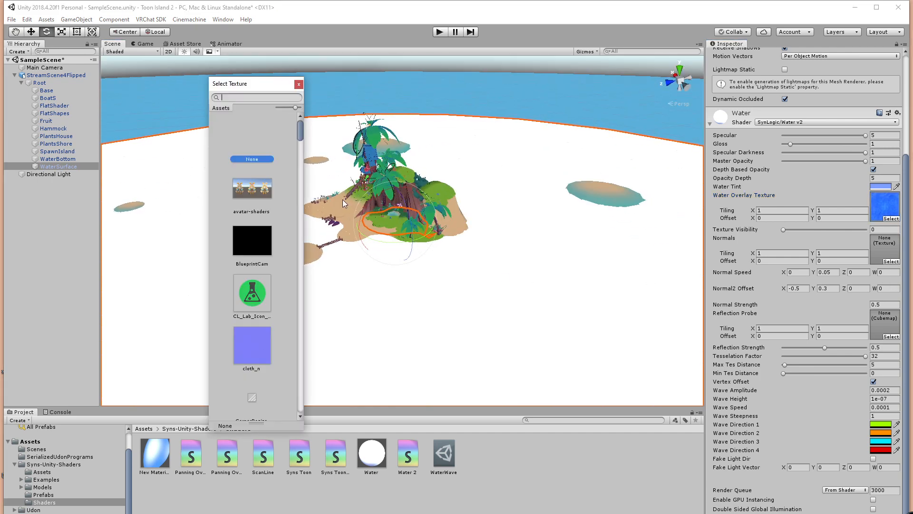
pyautogui.scroll(-5, 256, 269)
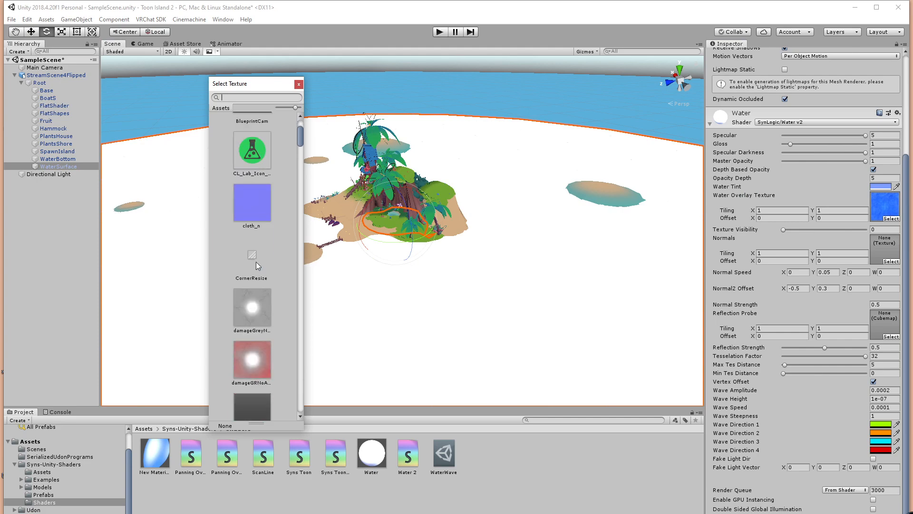
pyautogui.click(258, 201)
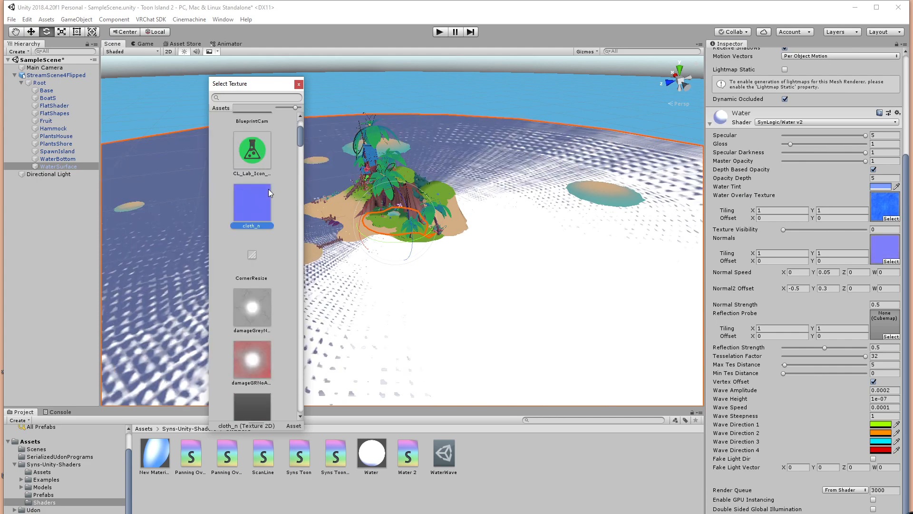
pyautogui.keyDown('alt'); pyautogui.click(415, 247); pyautogui.keyUp('alt')
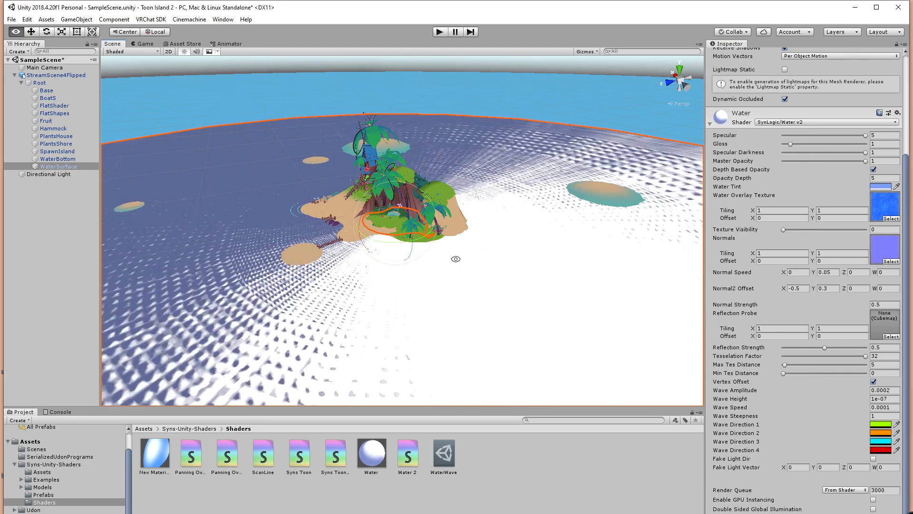
pyautogui.moveTo(457, 259)
pyautogui.keyDown('alt'); pyautogui.mouseDown()
pyautogui.moveTo(381, 255)
pyautogui.moveTo(442, 259)
pyautogui.mouseUp(); pyautogui.keyUp('alt')
pyautogui.scroll(3, 442, 258)
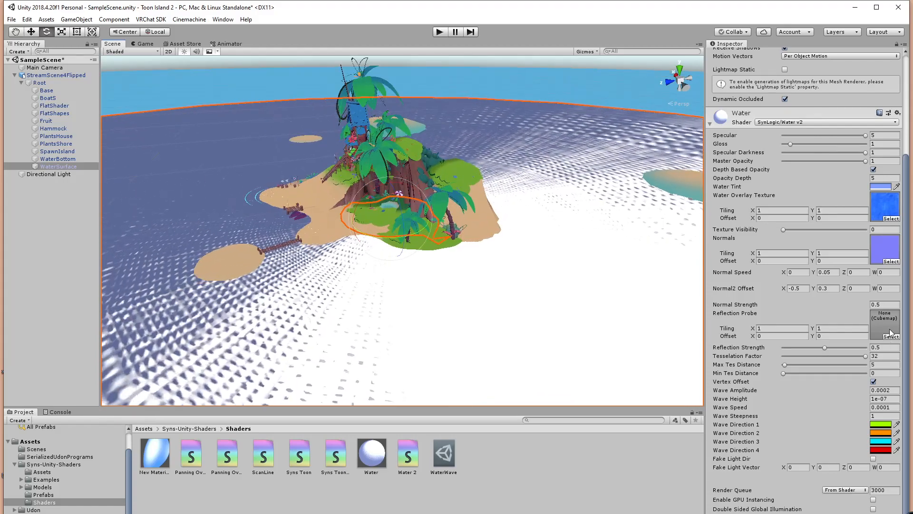
# Change the Water material's Water Tint to a pale cyan, hex AFFFFF.
pyautogui.click(880, 186)
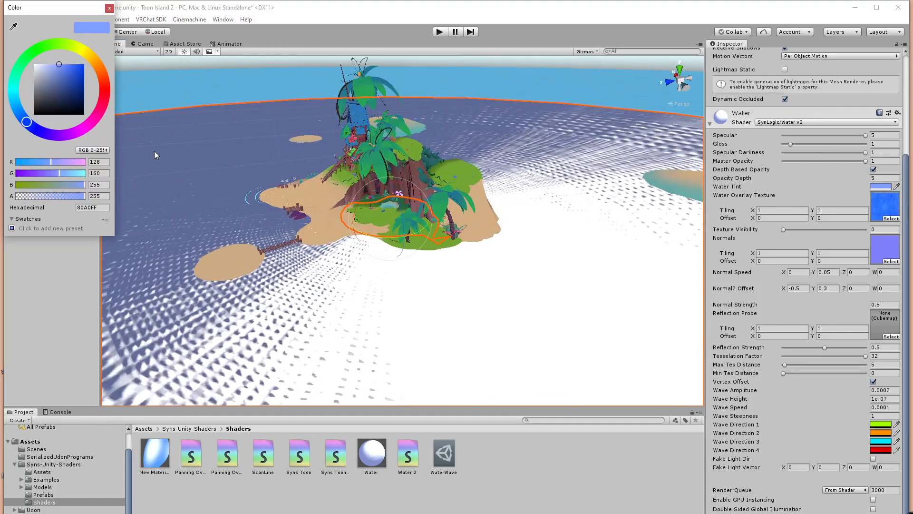
pyautogui.click(19, 109)
pyautogui.moveTo(19, 109); pyautogui.dragTo(14, 95)
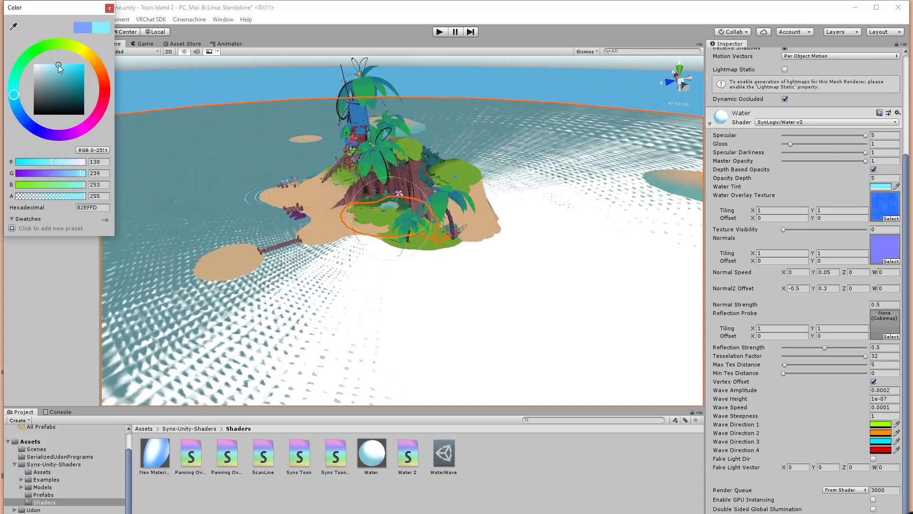
pyautogui.moveTo(59, 64); pyautogui.dragTo(50, 58)
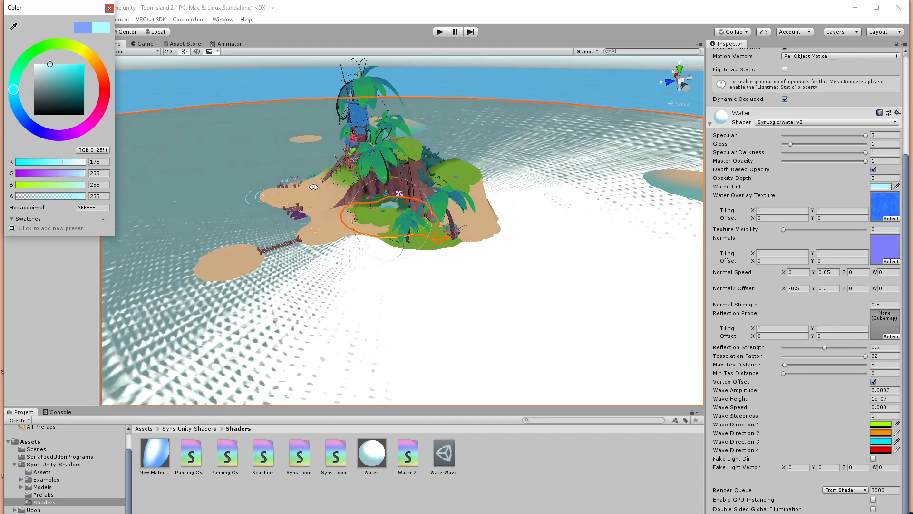
pyautogui.click(109, 8)
pyautogui.keyDown('alt'); pyautogui.moveTo(409, 242); pyautogui.dragTo(383, 242); pyautogui.keyUp('alt')
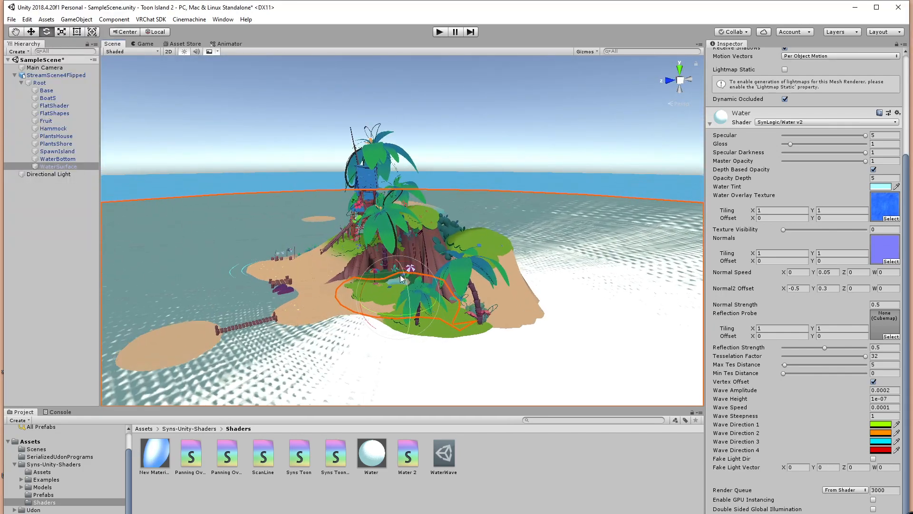
# Assign the water1 texture as the Water material's Normals map.
pyautogui.click(891, 261)
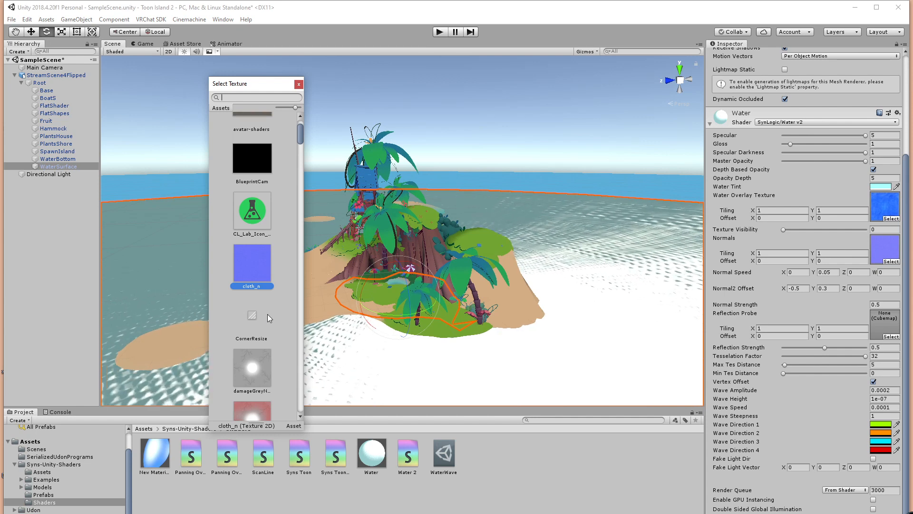
pyautogui.scroll(-3, 275, 269)
pyautogui.scroll(-10, 274, 271)
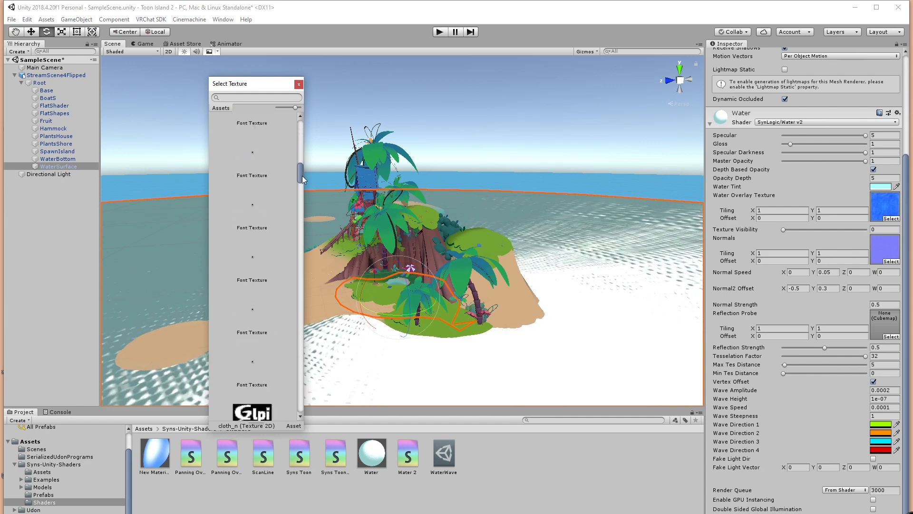
pyautogui.moveTo(300, 176)
pyautogui.mouseDown()
pyautogui.moveTo(308, 338)
pyautogui.moveTo(303, 379)
pyautogui.moveTo(294, 312)
pyautogui.moveTo(295, 388)
pyautogui.mouseUp()
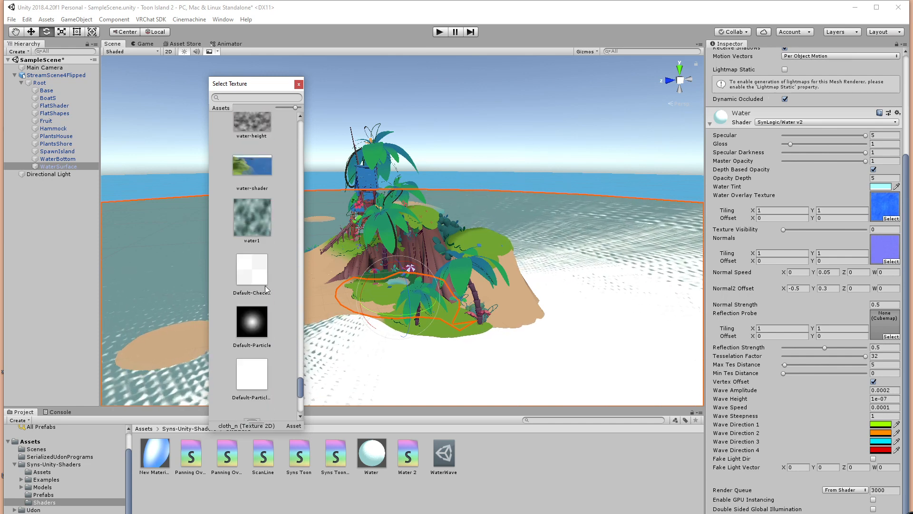
pyautogui.click(274, 225)
pyautogui.click(298, 84)
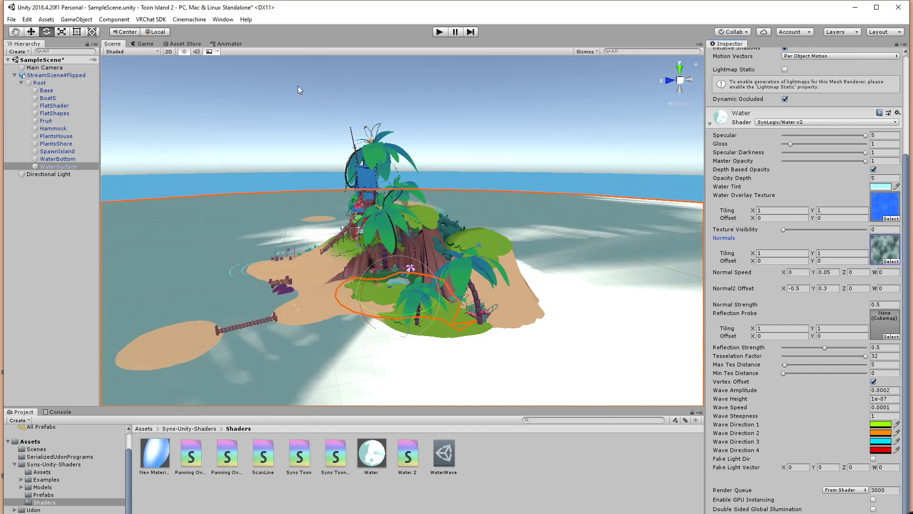
# Set the Water material's Specular to 0.13 and Gloss to 1.76, then deselect the water and inspect its surface around the island.
pyautogui.keyDown('alt'); pyautogui.moveTo(316, 257); pyautogui.dragTo(537, 238); pyautogui.keyUp('alt')
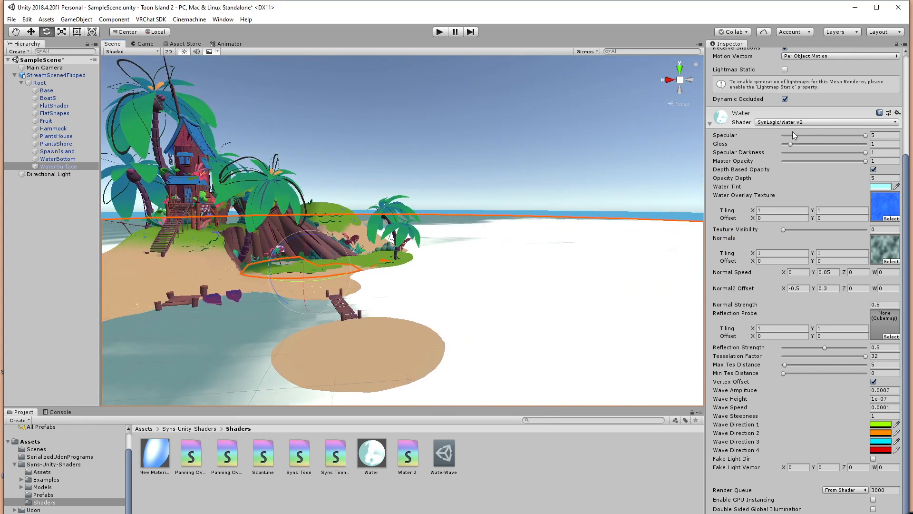
pyautogui.moveTo(831, 136); pyautogui.dragTo(787, 135)
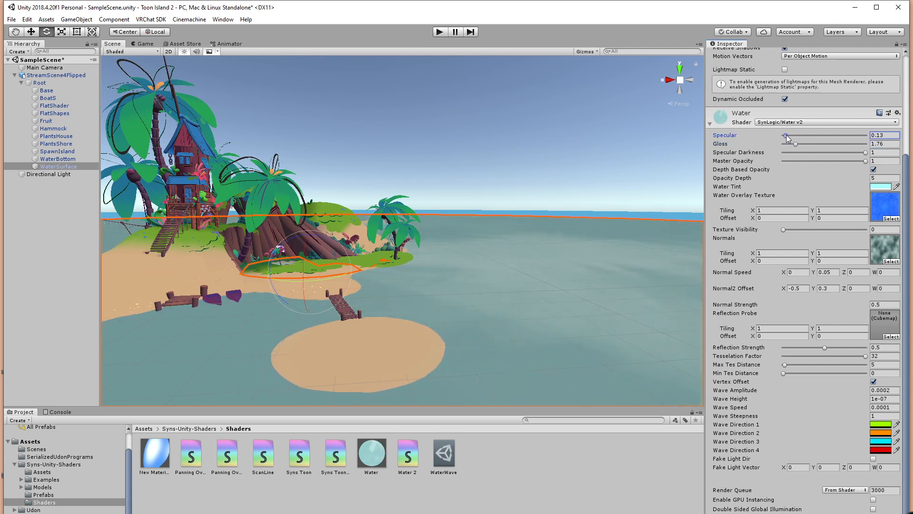
pyautogui.click(626, 165)
pyautogui.keyDown('alt'); pyautogui.moveTo(626, 165); pyautogui.dragTo(402, 284); pyautogui.keyUp('alt')
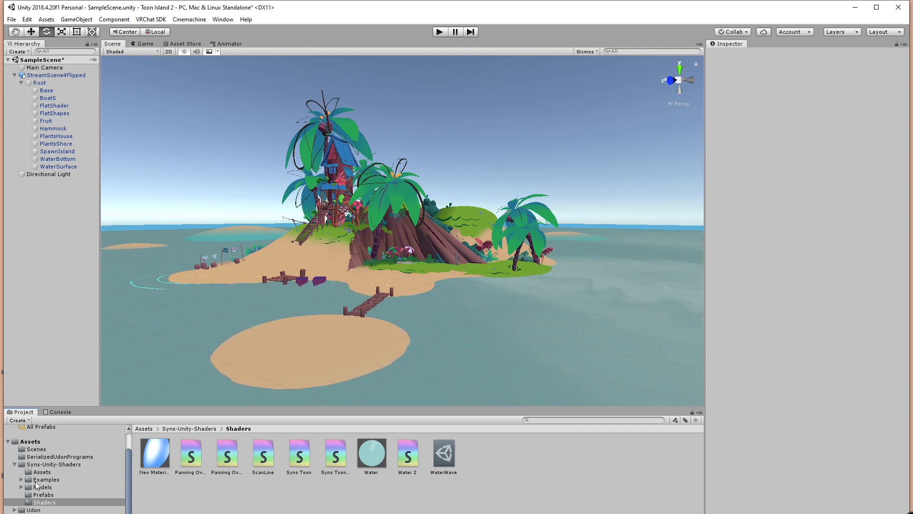
# Review the console's log messages, then return to the project files and collapse the Syns-Unity-Shaders folder.
pyautogui.click(59, 412)
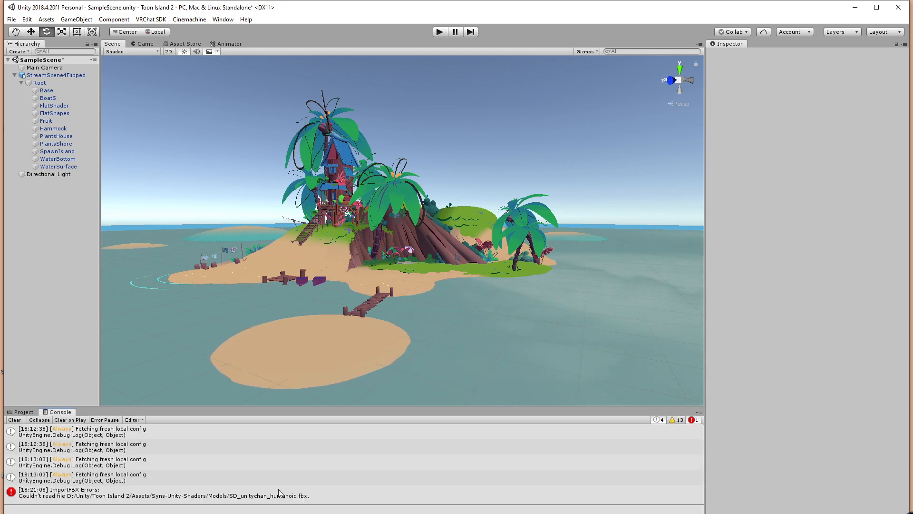
pyautogui.click(24, 412)
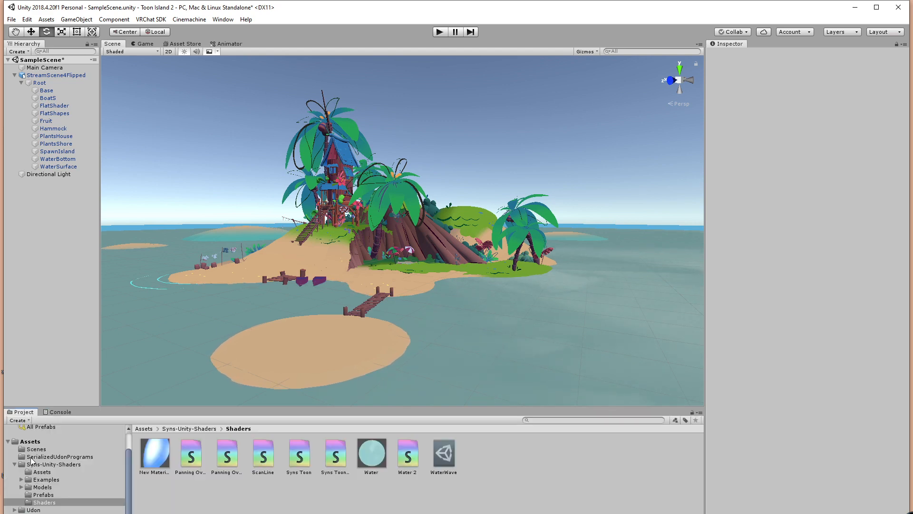
pyautogui.click(15, 464)
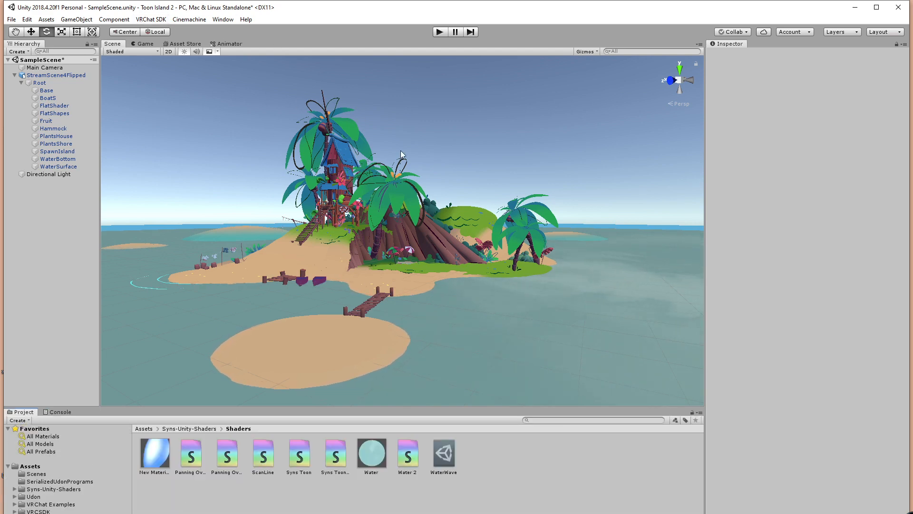
pyautogui.moveTo(401, 150); pyautogui.dragTo(415, 243, button='middle')
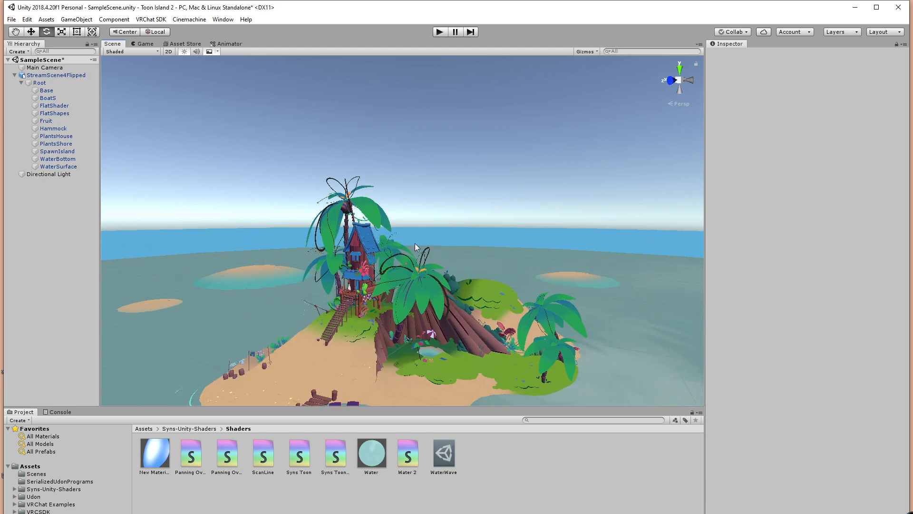
# Search the Unity Asset Store for "sky" and restrict the results to free assets.
pyautogui.click(186, 44)
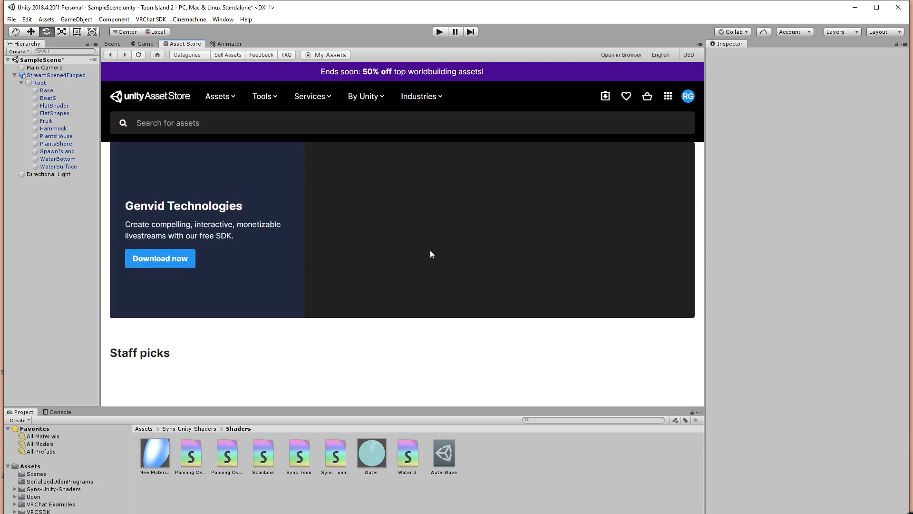
pyautogui.scroll(-6, 395, 225)
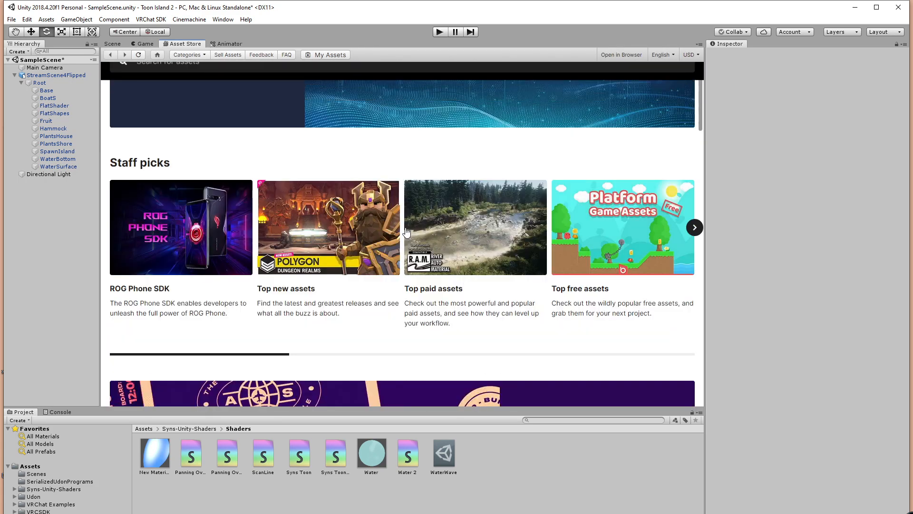
pyautogui.scroll(5, 422, 201)
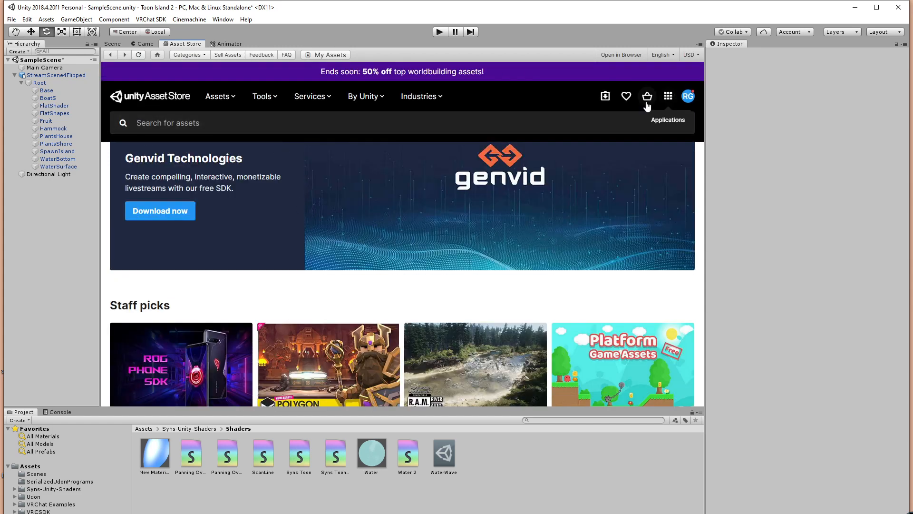
pyautogui.click(287, 123)
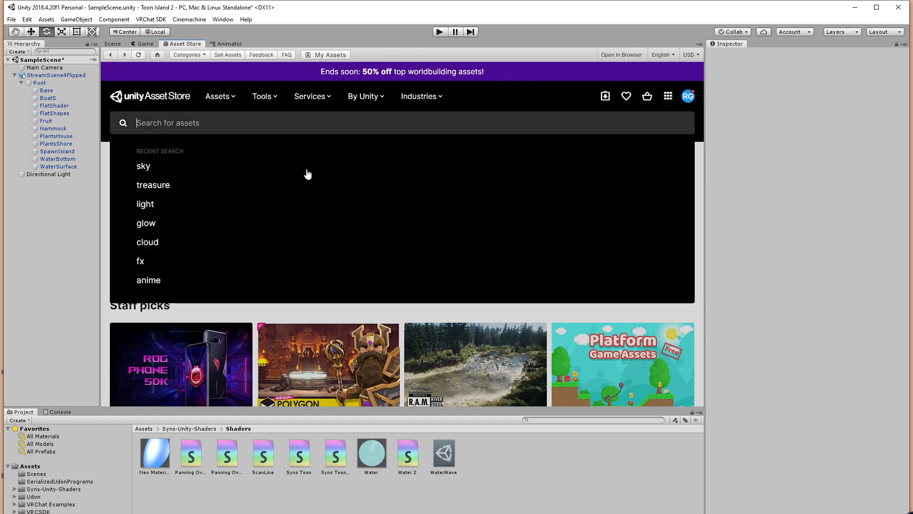
pyautogui.click(169, 170)
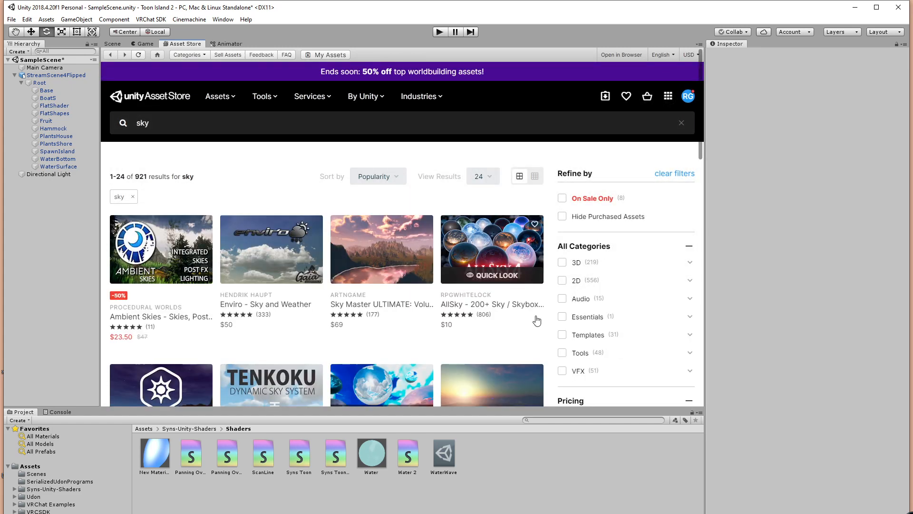
pyautogui.scroll(-3, 475, 212)
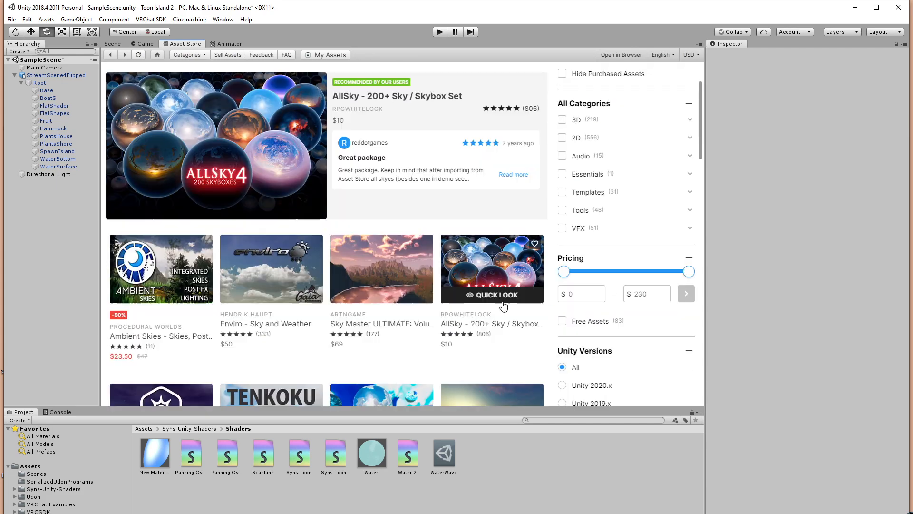
pyautogui.click(562, 320)
pyautogui.scroll(-4, 464, 306)
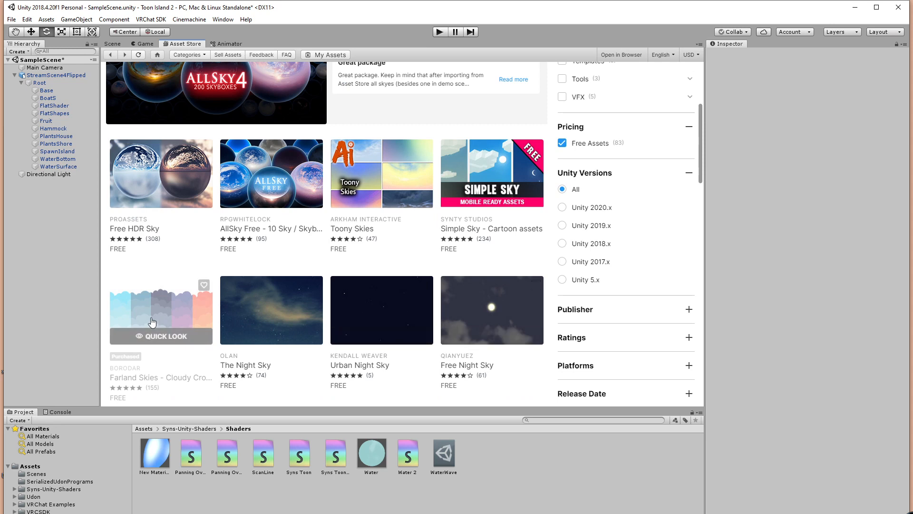
# Import the Farland Skies - Cloudy Crown package into the project without its Demo folder.
pyautogui.click(152, 323)
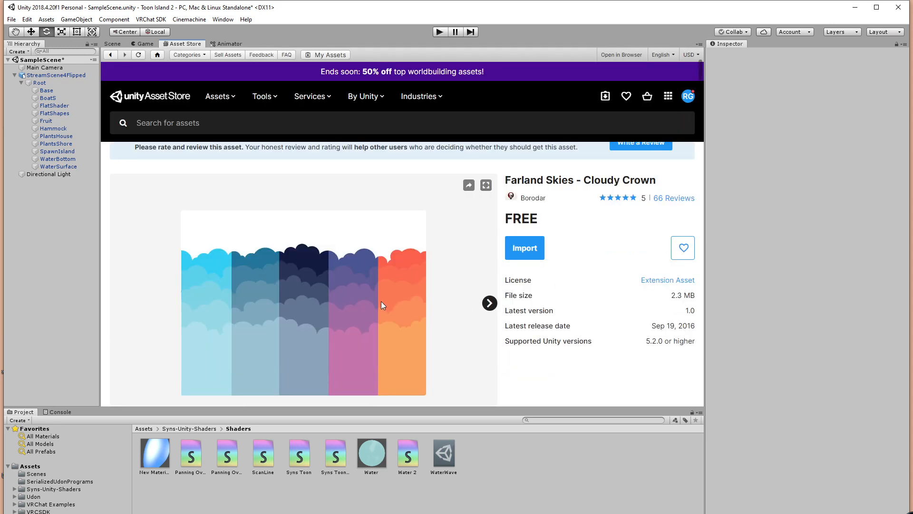
pyautogui.click(517, 246)
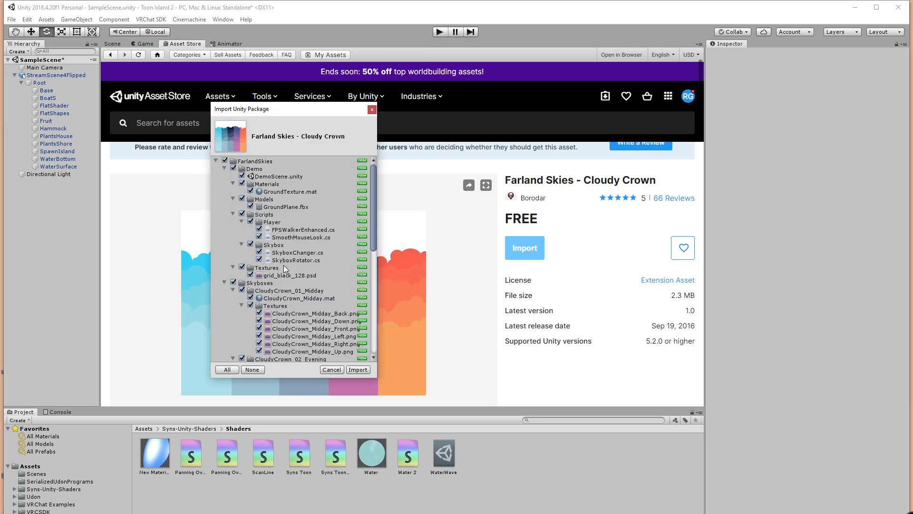
pyautogui.click(234, 168)
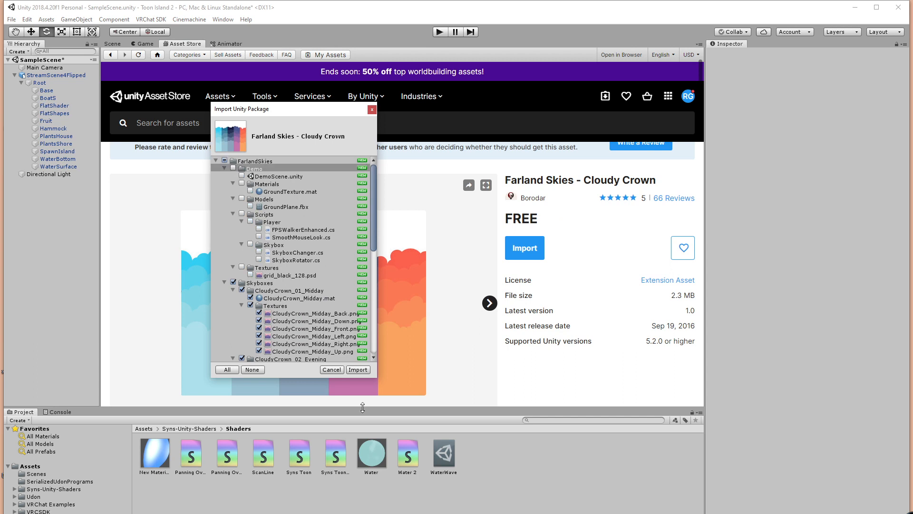
pyautogui.click(358, 370)
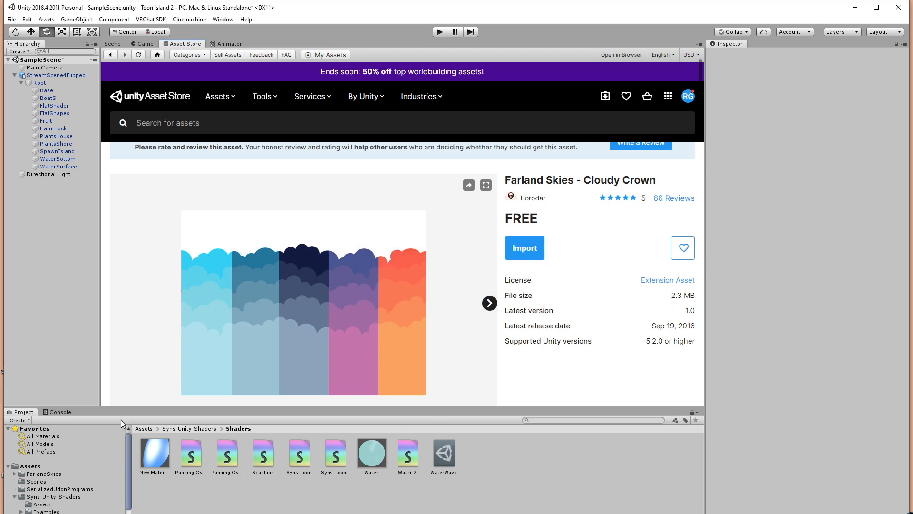
# Assign CloudyCrown_Midday as the scene's Skybox Material in the Lighting Settings.
pyautogui.click(113, 44)
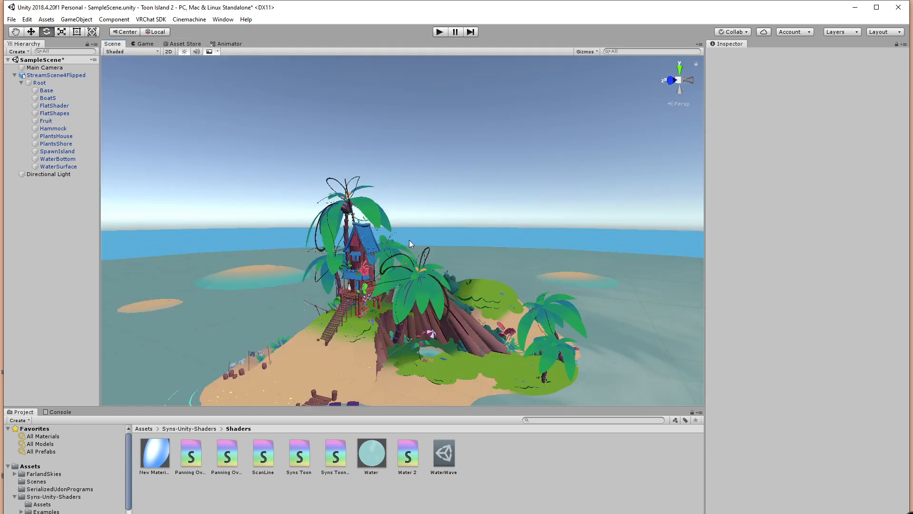
pyautogui.keyDown('alt'); pyautogui.moveTo(424, 312); pyautogui.dragTo(416, 289); pyautogui.keyUp('alt')
pyautogui.click(222, 20)
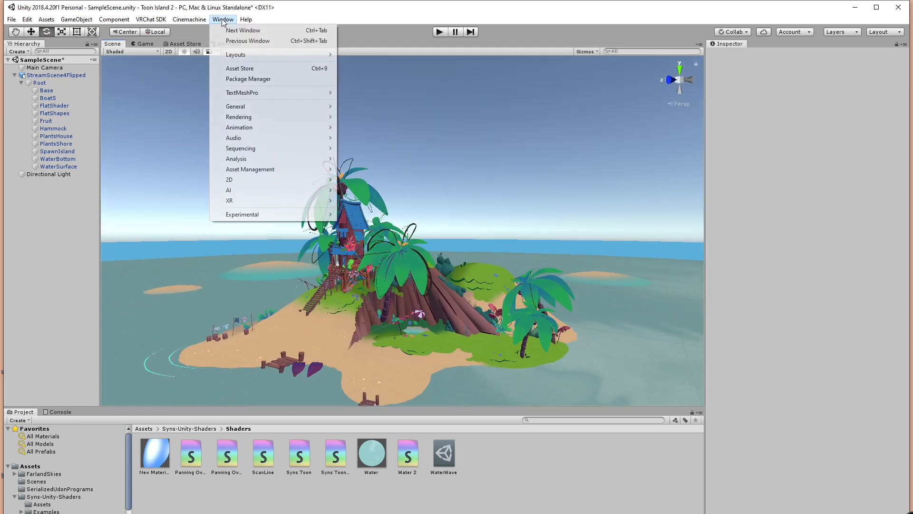
pyautogui.moveTo(252, 118)
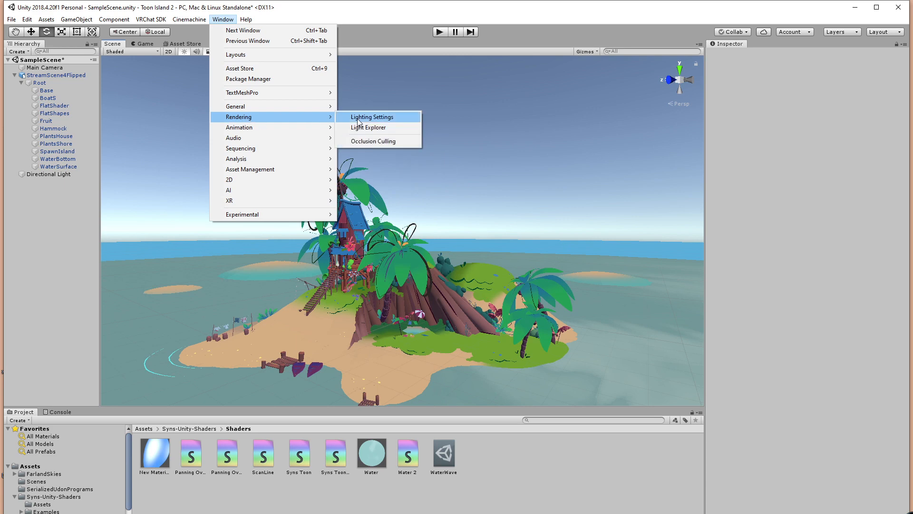
pyautogui.click(358, 120)
pyautogui.click(340, 249)
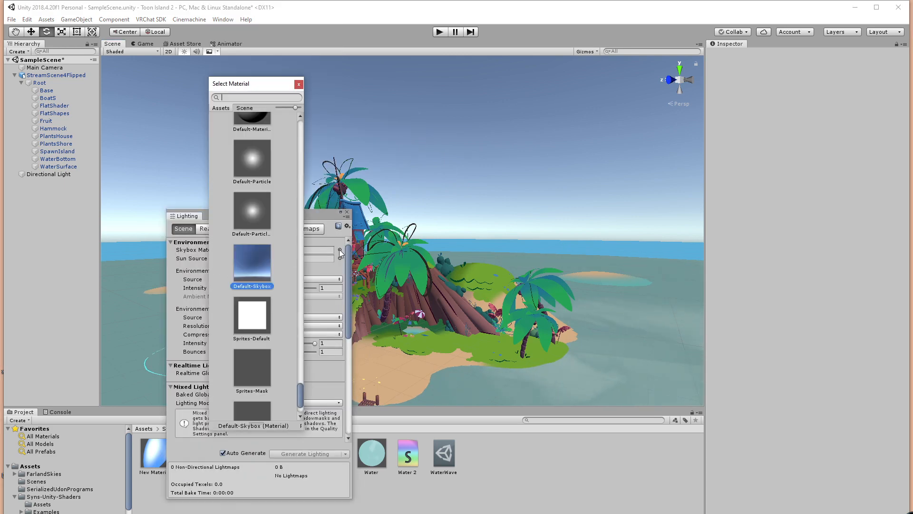
pyautogui.moveTo(300, 384); pyautogui.dragTo(303, 143)
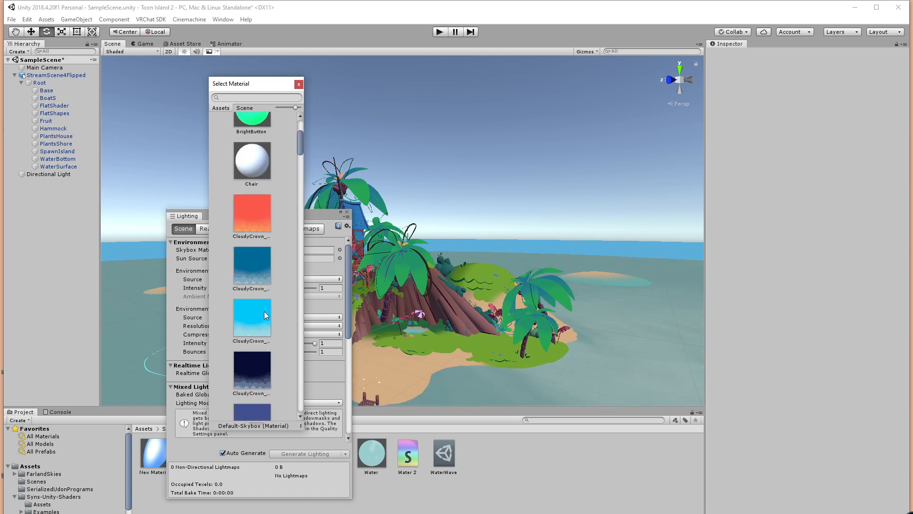
pyautogui.click(264, 311)
pyautogui.click(298, 85)
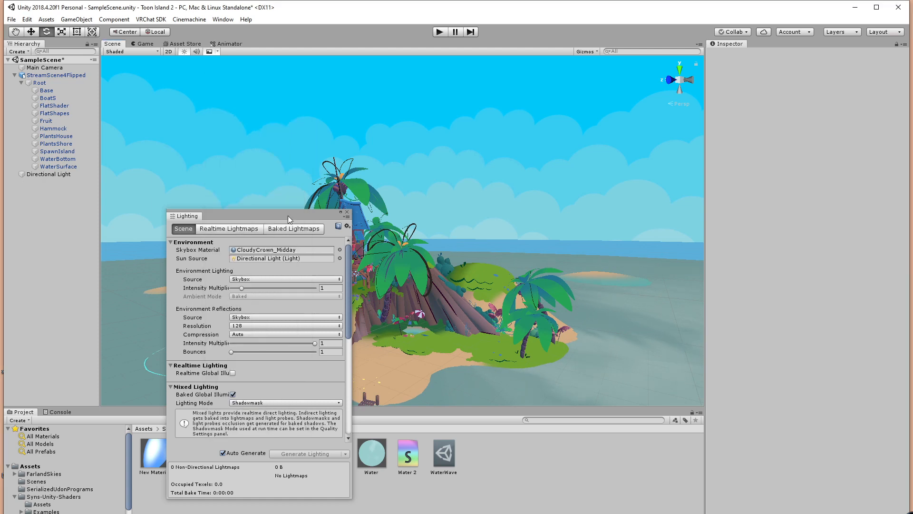
# Move the Lighting window clear of the island and inspect the scene from closer up against the cloudy sky.
pyautogui.moveTo(288, 213); pyautogui.dragTo(161, 202)
pyautogui.keyDown('alt'); pyautogui.moveTo(475, 286); pyautogui.dragTo(513, 280); pyautogui.keyUp('alt')
pyautogui.keyDown('alt'); pyautogui.scroll(7, 495, 311); pyautogui.keyUp('alt')
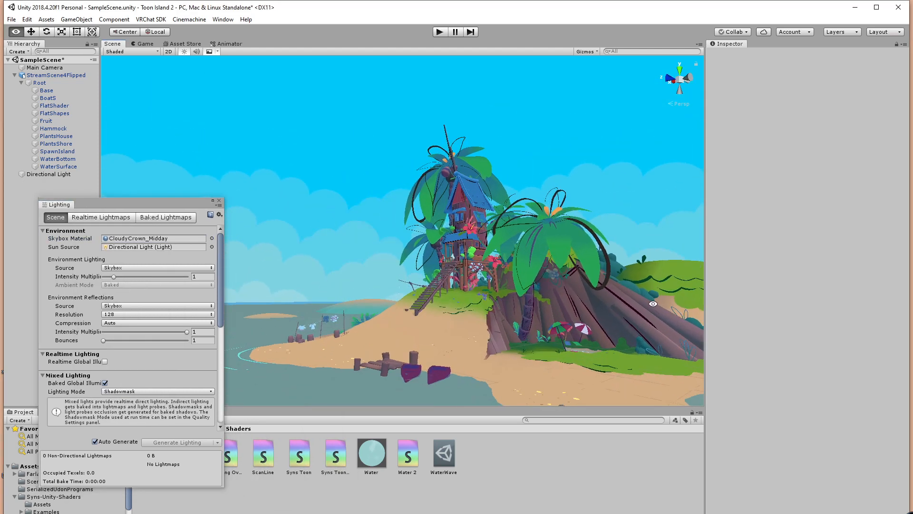
pyautogui.keyDown('alt'); pyautogui.moveTo(500, 319); pyautogui.dragTo(379, 347); pyautogui.keyUp('alt')
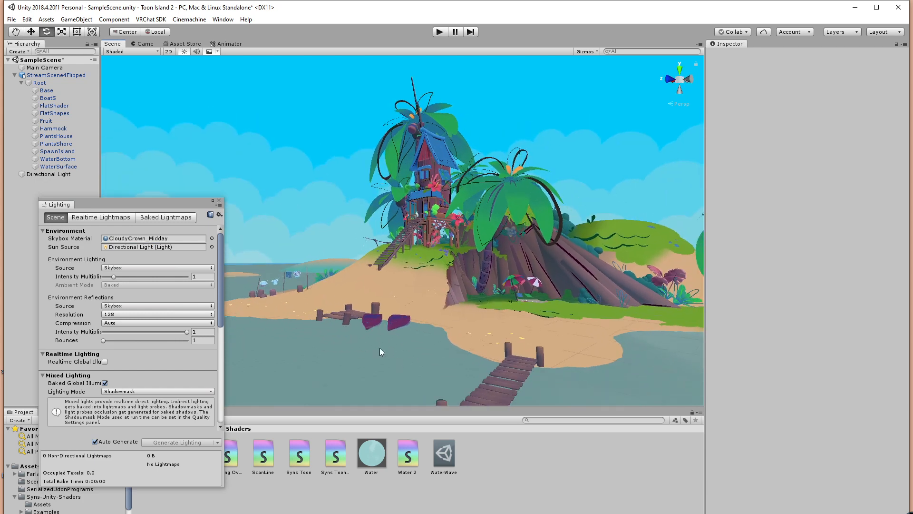
# Change the WaterSurface material's Water Tint to a light blue, hex A5F6FF, and inspect the water along the shore.
pyautogui.click(379, 348)
pyautogui.click(881, 319)
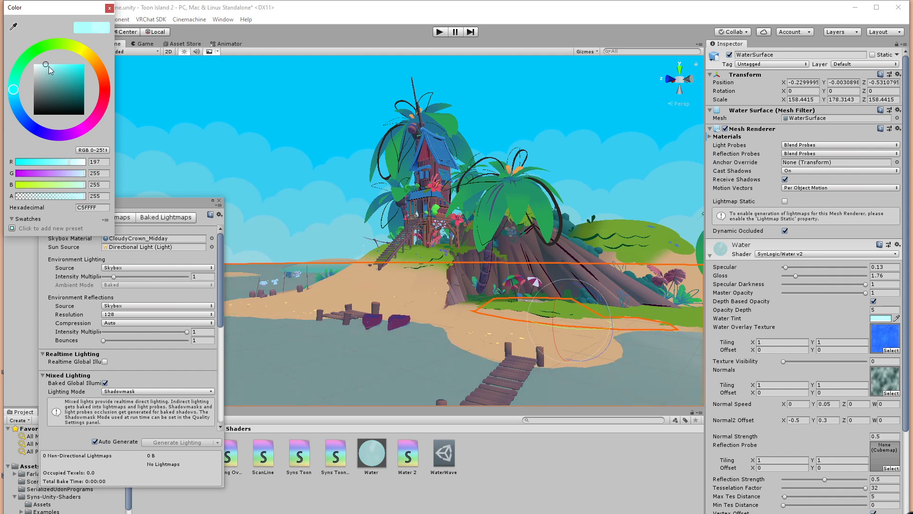
pyautogui.moveTo(46, 66); pyautogui.dragTo(25, 97)
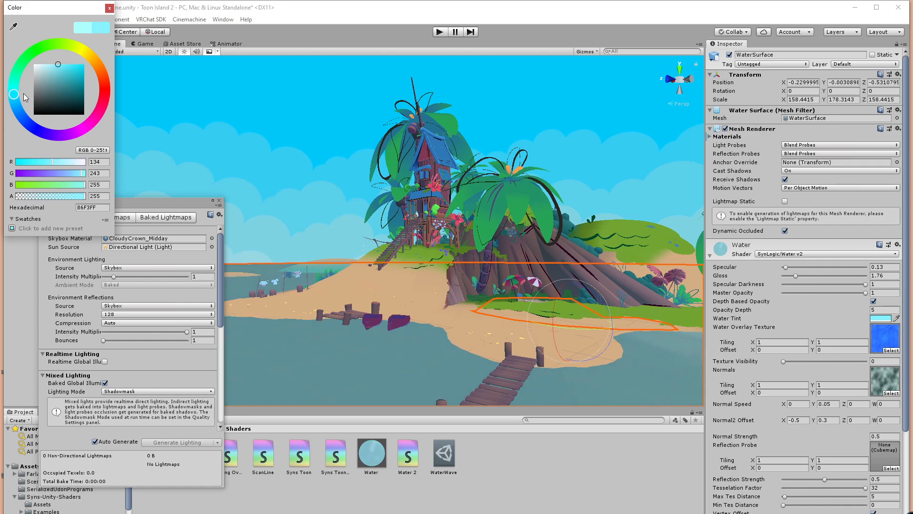
pyautogui.moveTo(60, 67); pyautogui.dragTo(53, 64)
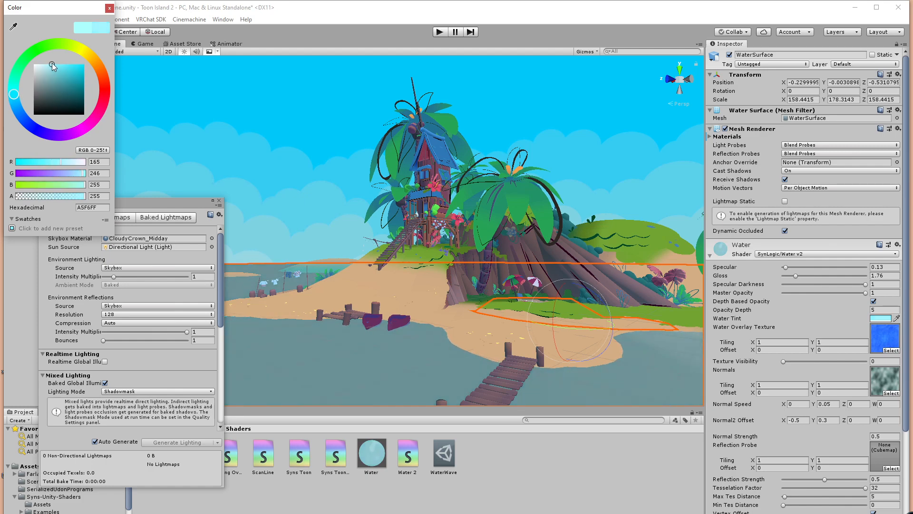
pyautogui.keyDown('alt'); pyautogui.moveTo(402, 277); pyautogui.dragTo(599, 326); pyautogui.keyUp('alt')
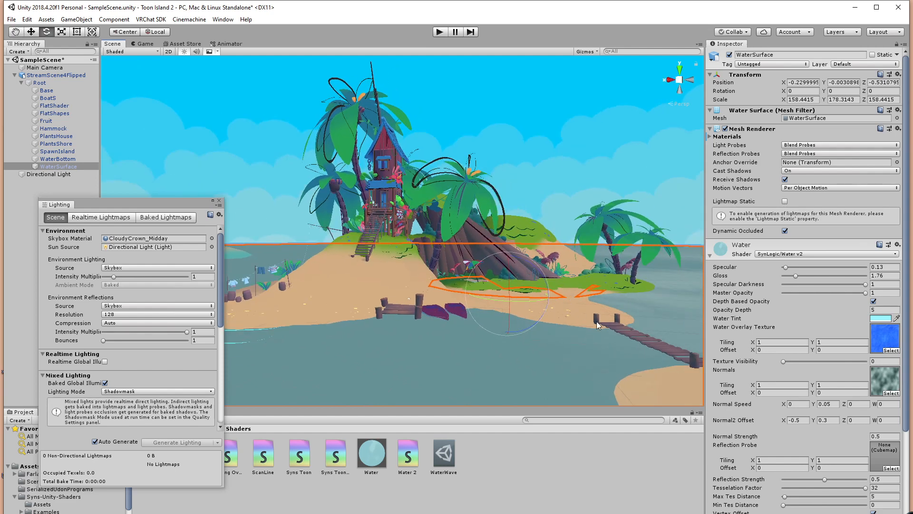
# Set the Water material's Water Overlay Texture to None and check the water around the island.
pyautogui.click(886, 346)
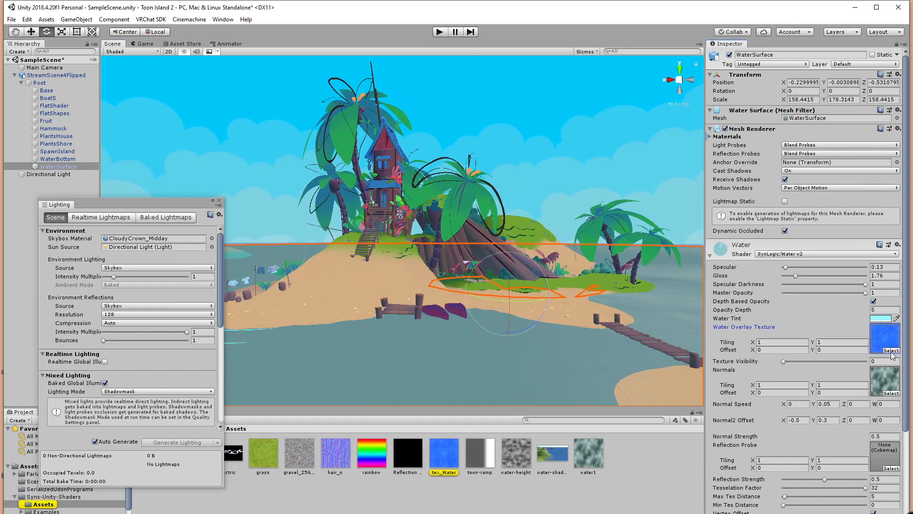
pyautogui.click(891, 351)
pyautogui.scroll(15, 285, 127)
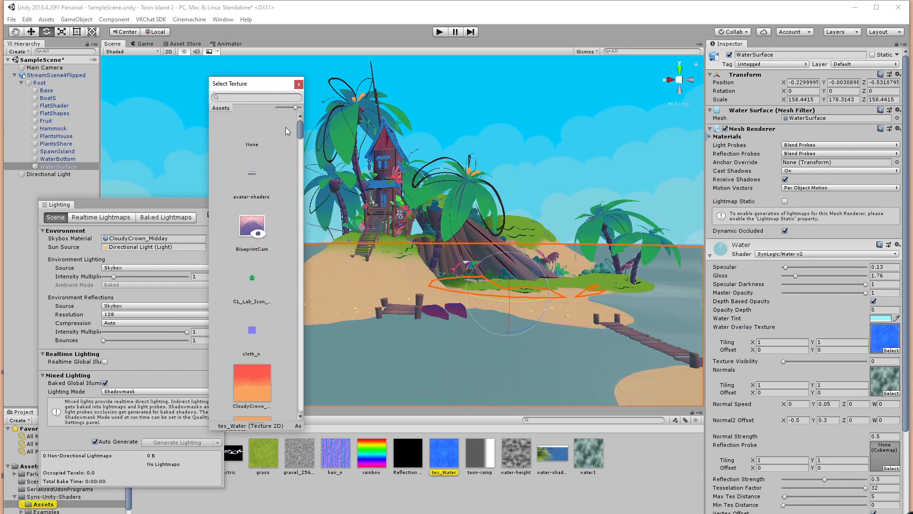
pyautogui.click(254, 152)
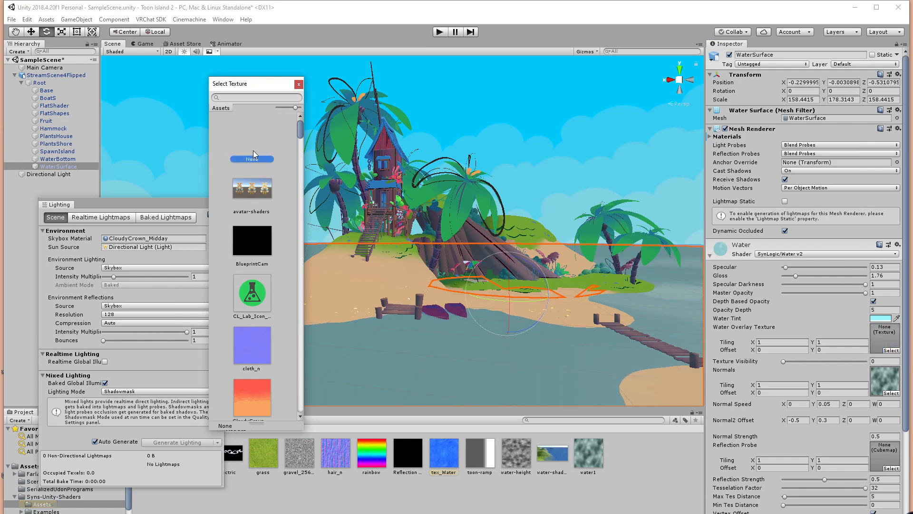
pyautogui.click(298, 83)
pyautogui.keyDown('alt'); pyautogui.moveTo(481, 300); pyautogui.dragTo(442, 290); pyautogui.keyUp('alt')
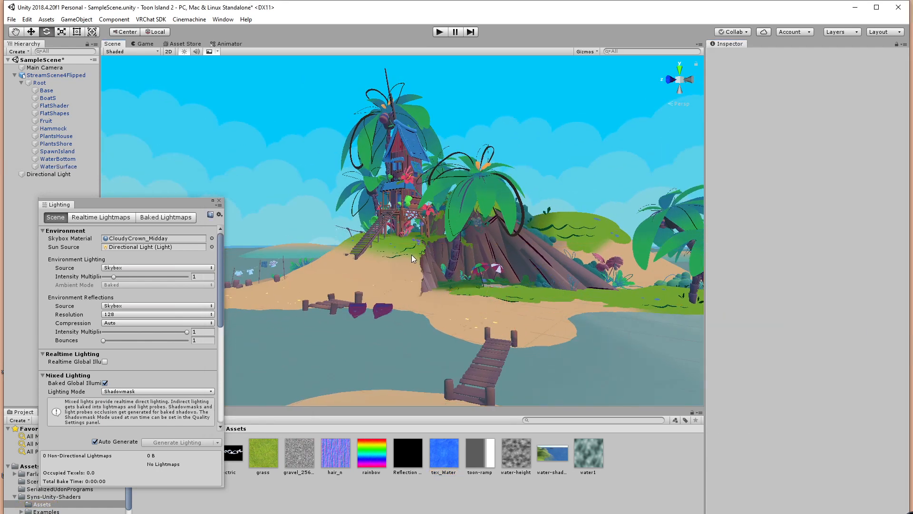
pyautogui.keyDown('alt'); pyautogui.moveTo(600, 338); pyautogui.dragTo(609, 292); pyautogui.keyUp('alt')
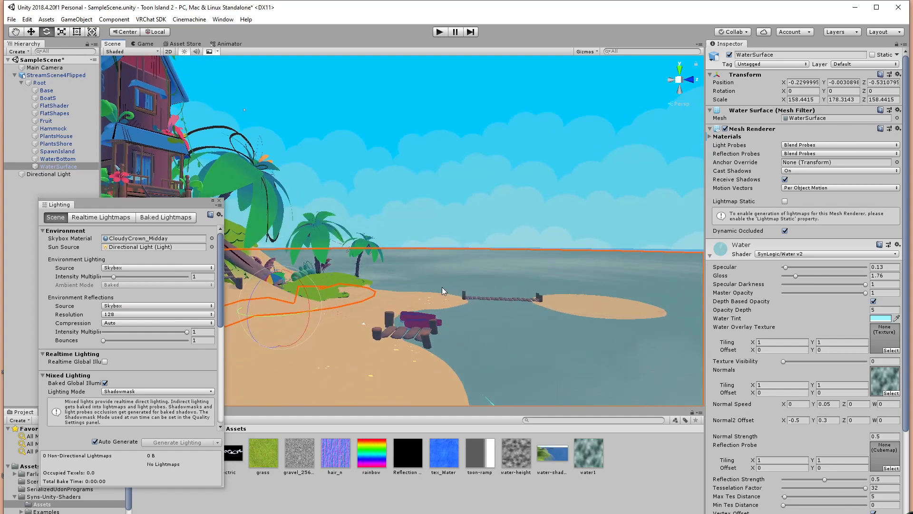
# Close the Lighting window and examine the water surface, shoreline and piers from several angles and distances.
pyautogui.click(219, 201)
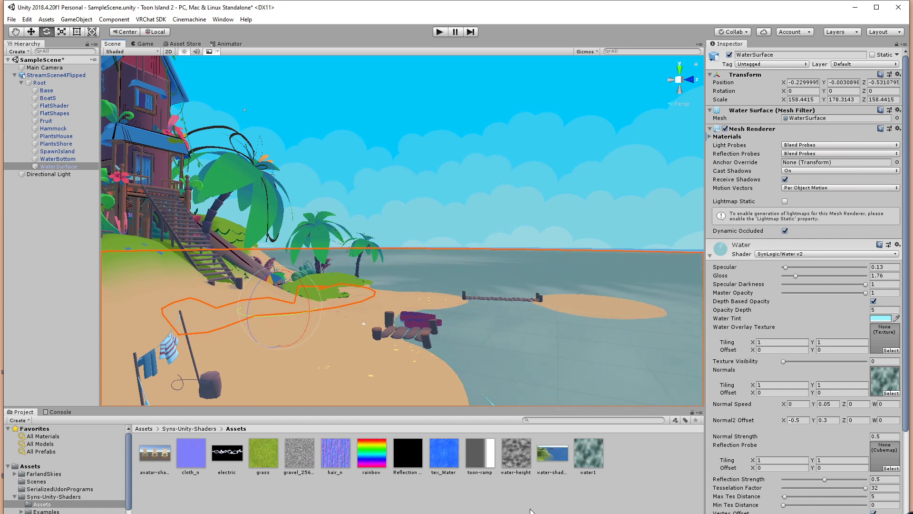
pyautogui.keyDown('alt'); pyautogui.moveTo(481, 328); pyautogui.dragTo(501, 331); pyautogui.keyUp('alt')
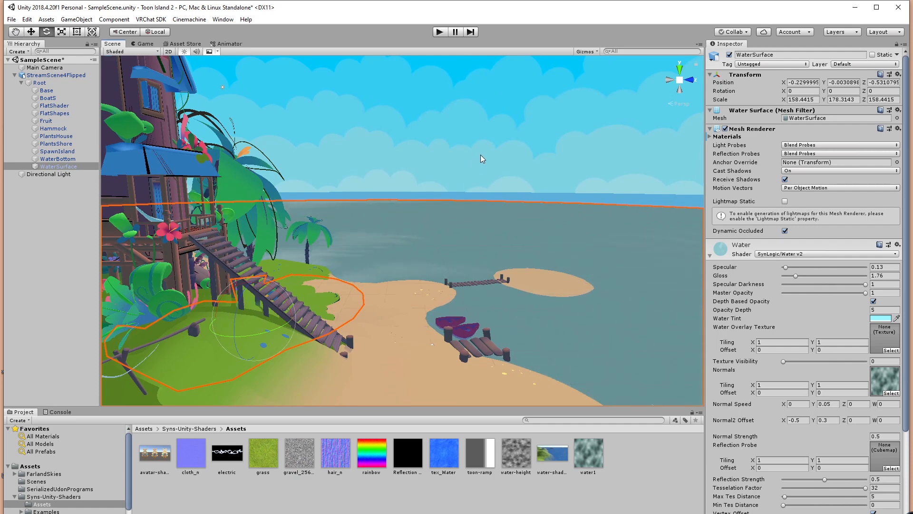
pyautogui.keyDown('alt'); pyautogui.moveTo(481, 156); pyautogui.dragTo(405, 300); pyautogui.keyUp('alt')
pyautogui.scroll(4, 466, 281)
pyautogui.scroll(-3, 406, 300)
pyautogui.scroll(-2, 406, 300)
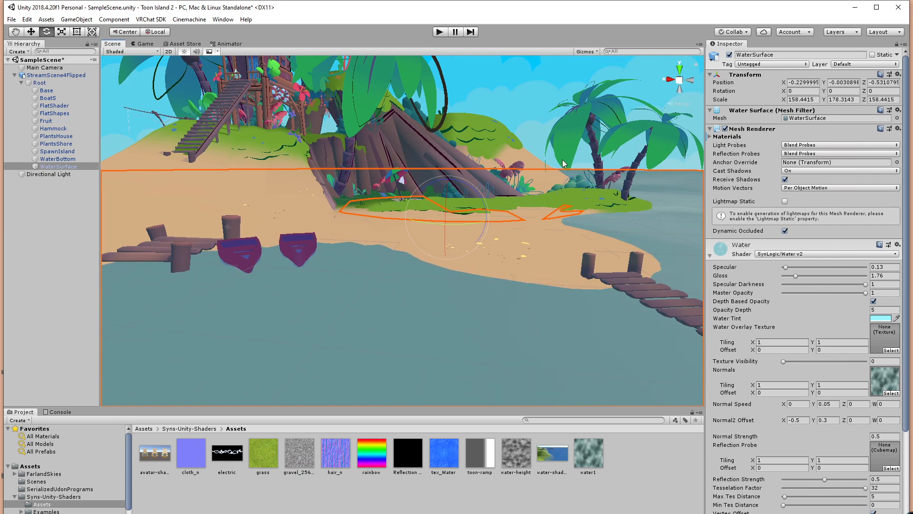
pyautogui.keyDown('alt'); pyautogui.moveTo(544, 293); pyautogui.dragTo(538, 238); pyautogui.keyUp('alt')
pyautogui.scroll(10, 368, 247)
pyautogui.moveTo(538, 238); pyautogui.dragTo(399, 218, button='middle')
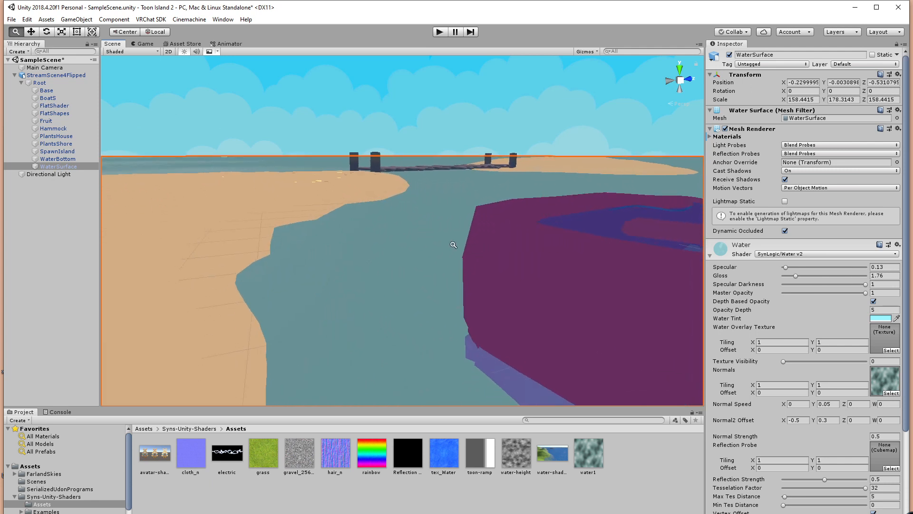
pyautogui.scroll(-2, 506, 289)
pyautogui.keyDown('alt'); pyautogui.moveTo(507, 308); pyautogui.dragTo(340, 221); pyautogui.keyUp('alt')
pyautogui.moveTo(340, 221); pyautogui.dragTo(431, 249, button='middle')
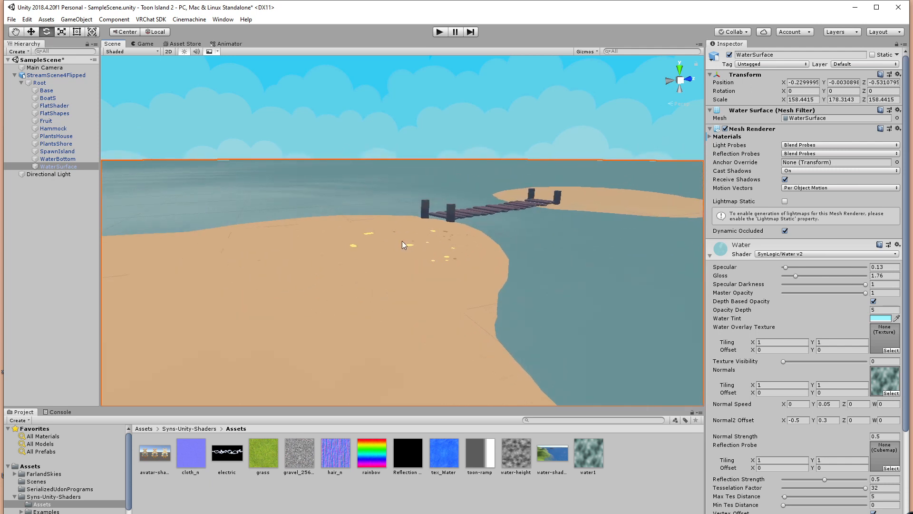
pyautogui.moveTo(348, 219); pyautogui.dragTo(547, 258, button='middle')
pyautogui.keyDown('alt'); pyautogui.moveTo(543, 258); pyautogui.dragTo(450, 259); pyautogui.keyUp('alt')
pyautogui.moveTo(450, 258); pyautogui.dragTo(337, 292, button='middle')
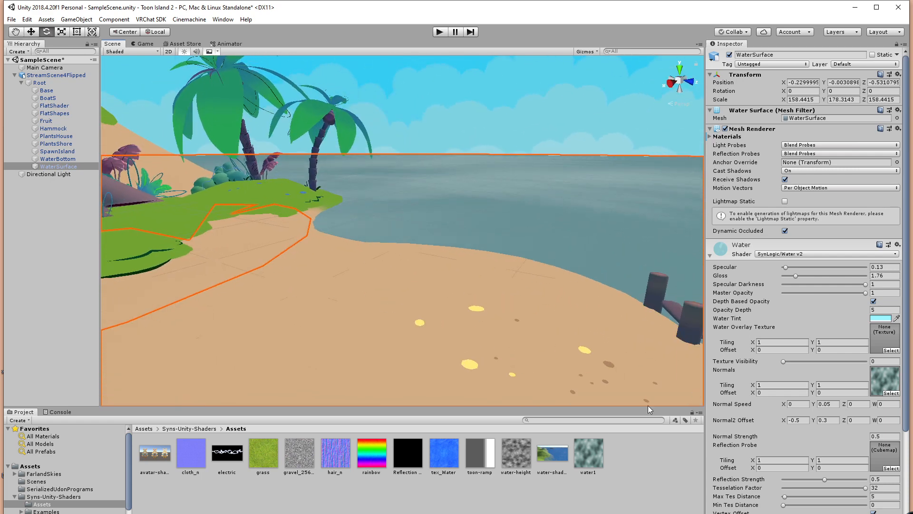
# Look at the water1 texture's import settings and its source file in Explorer.
pyautogui.click(571, 511)
pyautogui.click(546, 199)
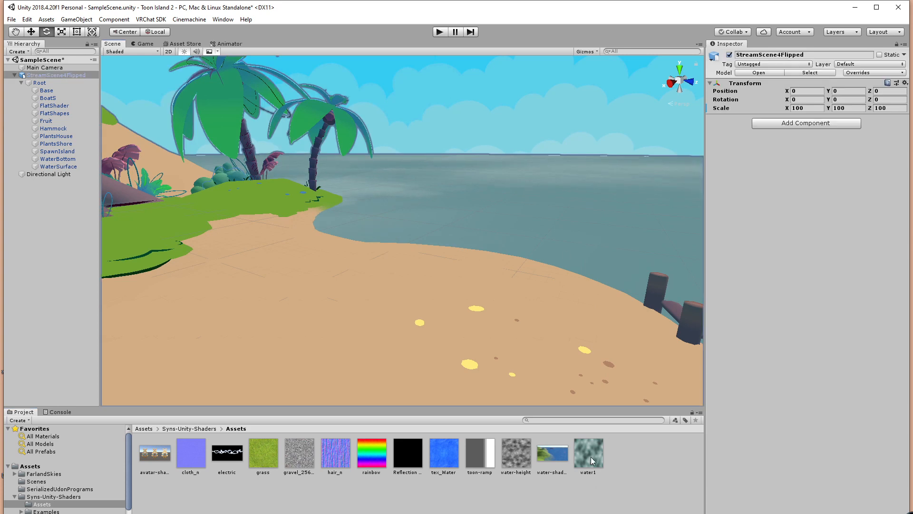
pyautogui.click(589, 454)
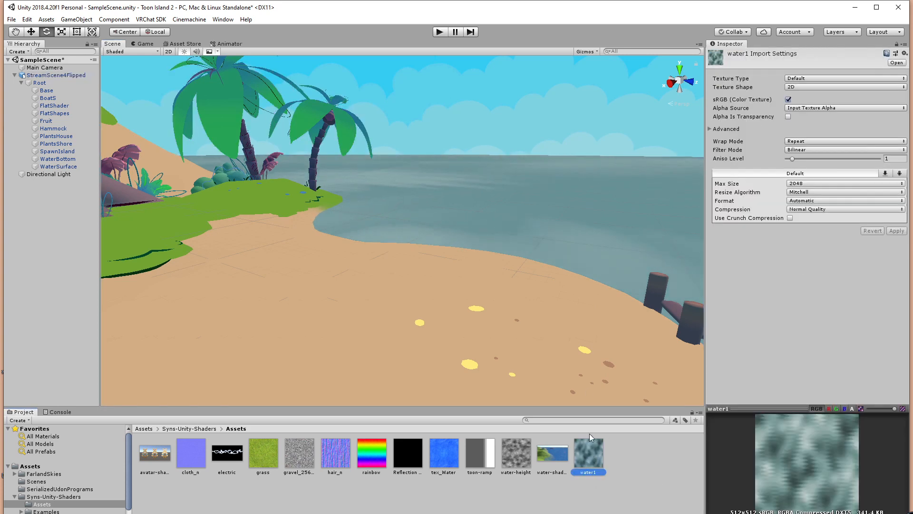
pyautogui.rightClick(591, 451)
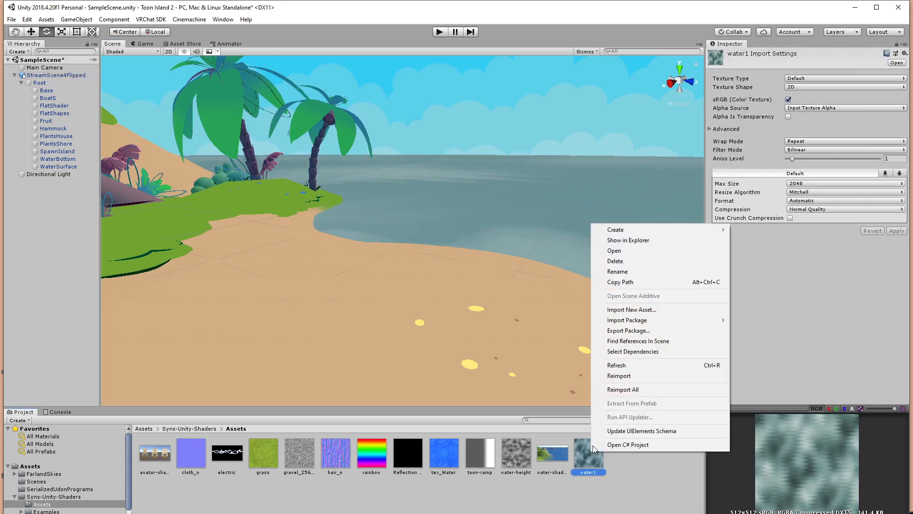
pyautogui.click(620, 241)
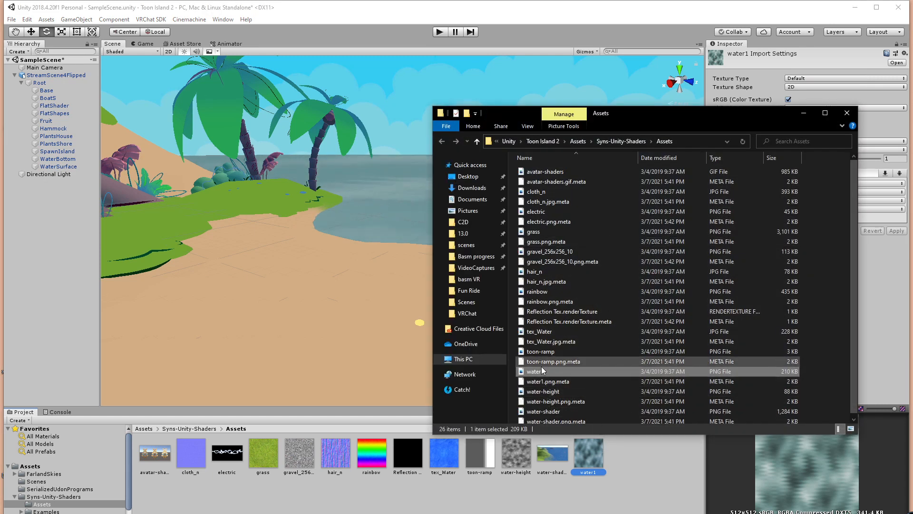
pyautogui.click(847, 113)
# Enable color temperature mode on the Directional Light, set the Temperature to 5637, and check the island's lighting.
pyautogui.moveTo(452, 229); pyautogui.dragTo(374, 258, button='right')
pyautogui.scroll(-5, 374, 257)
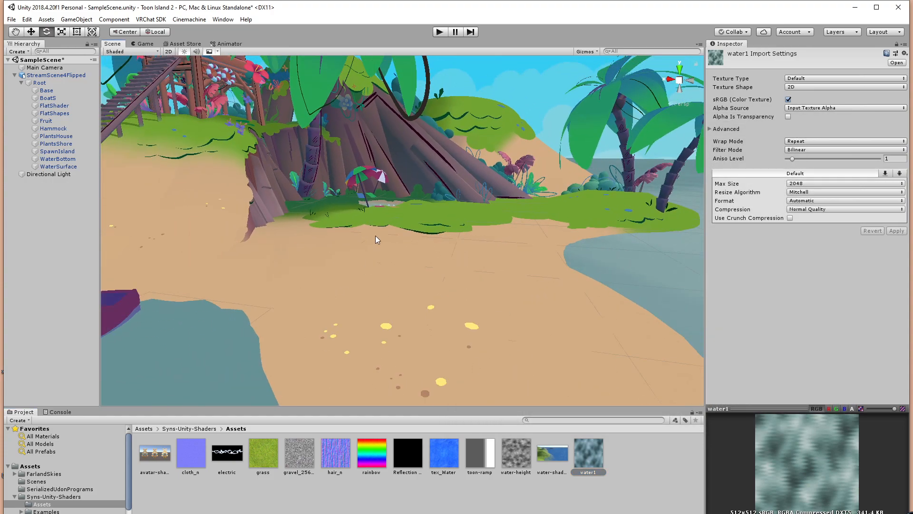
pyautogui.moveTo(376, 235); pyautogui.dragTo(511, 237, button='middle')
pyautogui.keyDown('alt'); pyautogui.moveTo(511, 237); pyautogui.dragTo(409, 266); pyautogui.keyUp('alt')
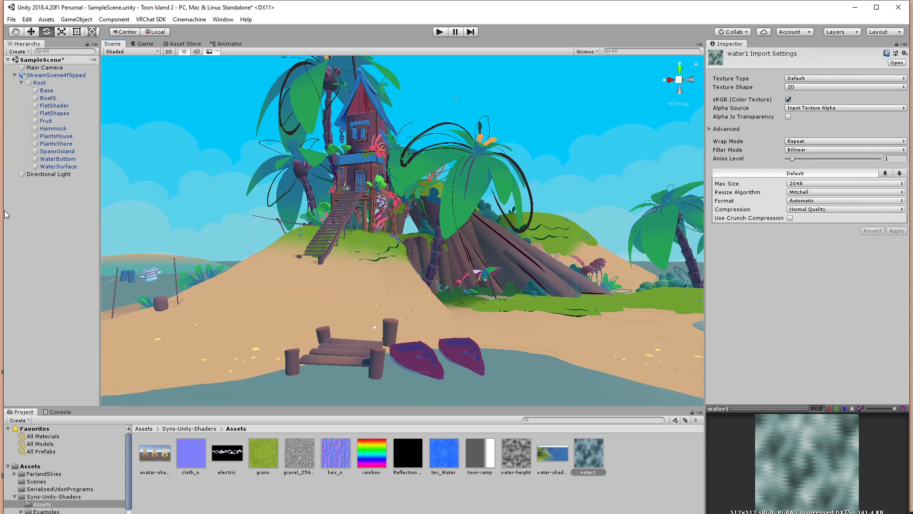
pyautogui.click(56, 174)
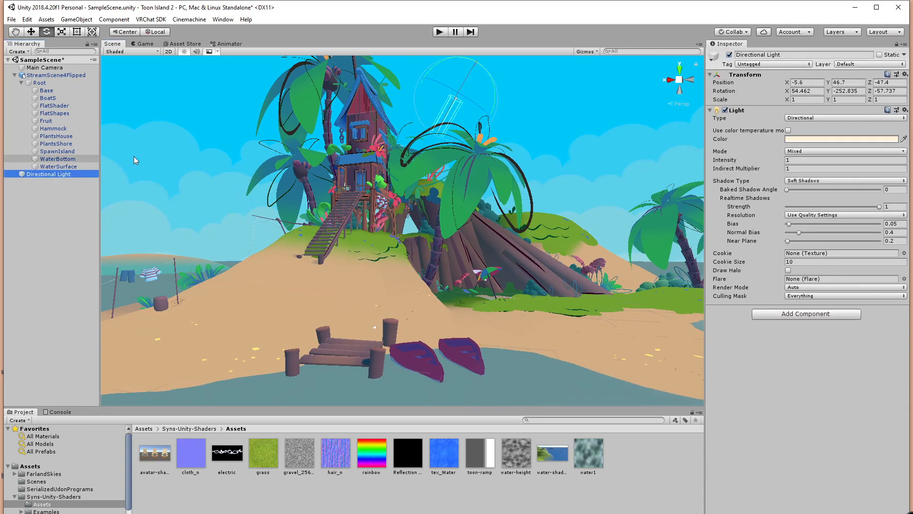
pyautogui.click(789, 131)
pyautogui.moveTo(827, 156); pyautogui.dragTo(822, 157)
pyautogui.keyDown('alt'); pyautogui.moveTo(590, 233); pyautogui.dragTo(546, 236); pyautogui.keyUp('alt')
pyautogui.keyDown('alt'); pyautogui.moveTo(455, 284); pyautogui.dragTo(418, 261); pyautogui.keyUp('alt')
pyautogui.moveTo(571, 247)
pyautogui.keyDown('alt'); pyautogui.mouseDown()
pyautogui.moveTo(511, 240)
pyautogui.moveTo(508, 215)
pyautogui.moveTo(537, 205)
pyautogui.mouseUp(); pyautogui.keyUp('alt')
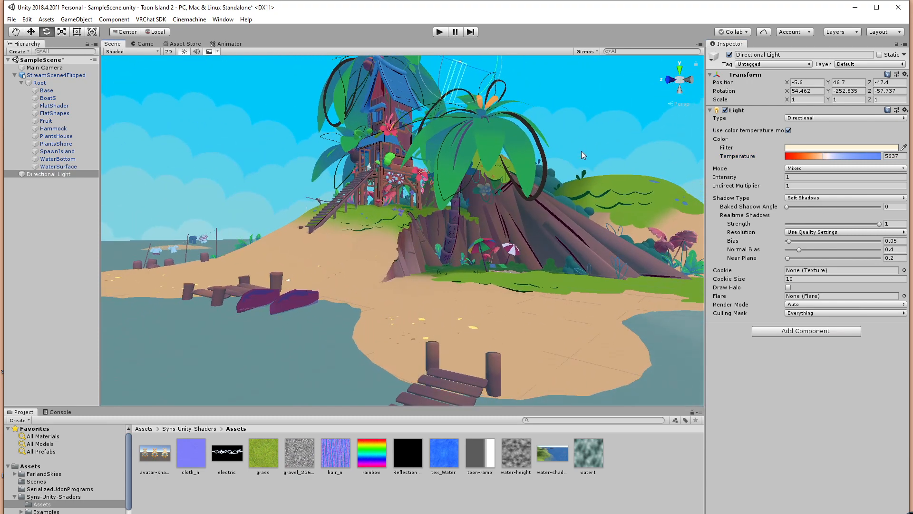
pyautogui.keyDown('alt'); pyautogui.moveTo(489, 291); pyautogui.dragTo(515, 288); pyautogui.keyUp('alt')
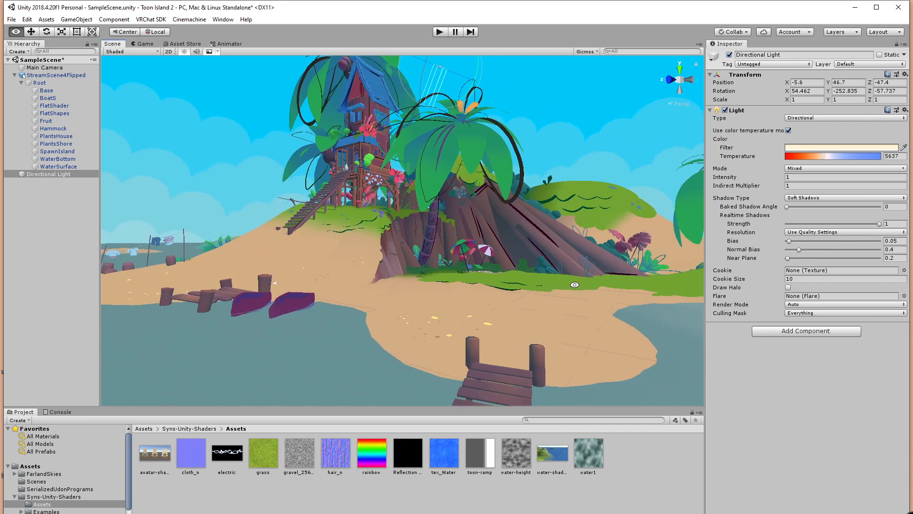
pyautogui.click(510, 252)
pyautogui.keyDown('alt'); pyautogui.moveTo(541, 318); pyautogui.dragTo(550, 348); pyautogui.keyUp('alt')
pyautogui.click(487, 309)
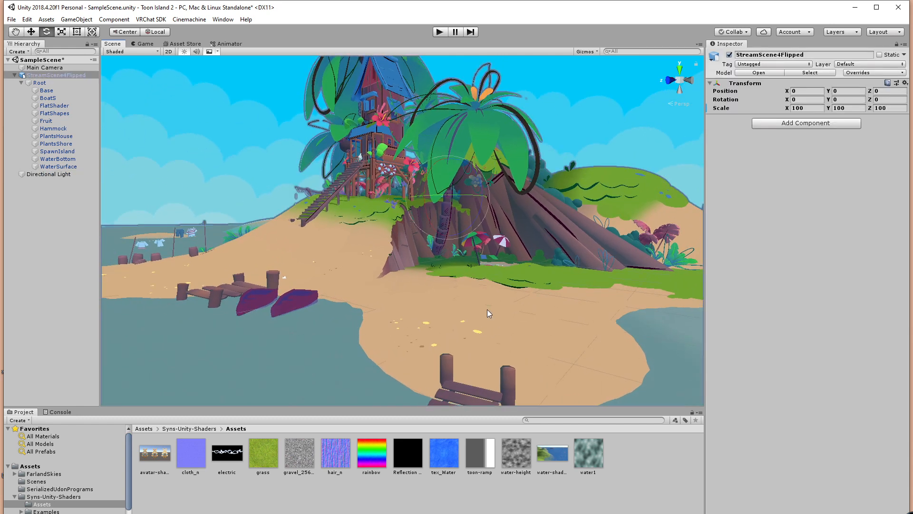
pyautogui.click(485, 309)
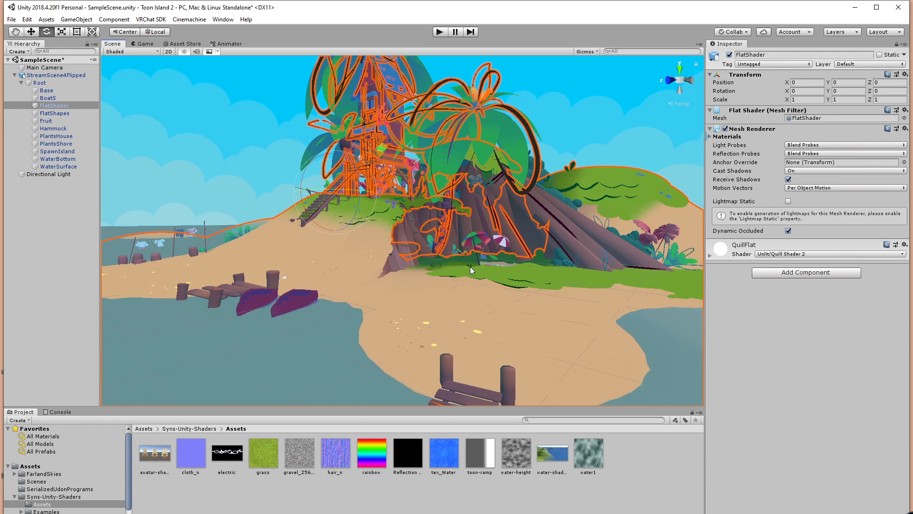
pyautogui.click(786, 273)
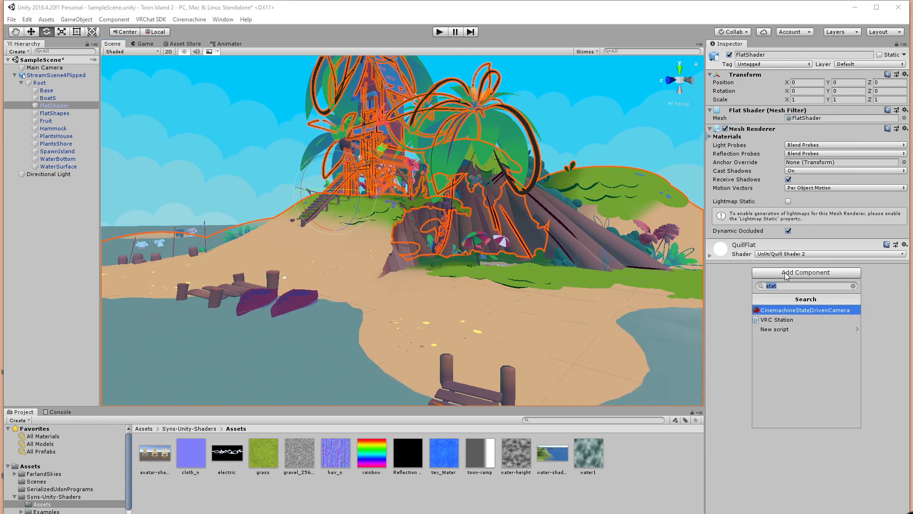
pyautogui.click(456, 346)
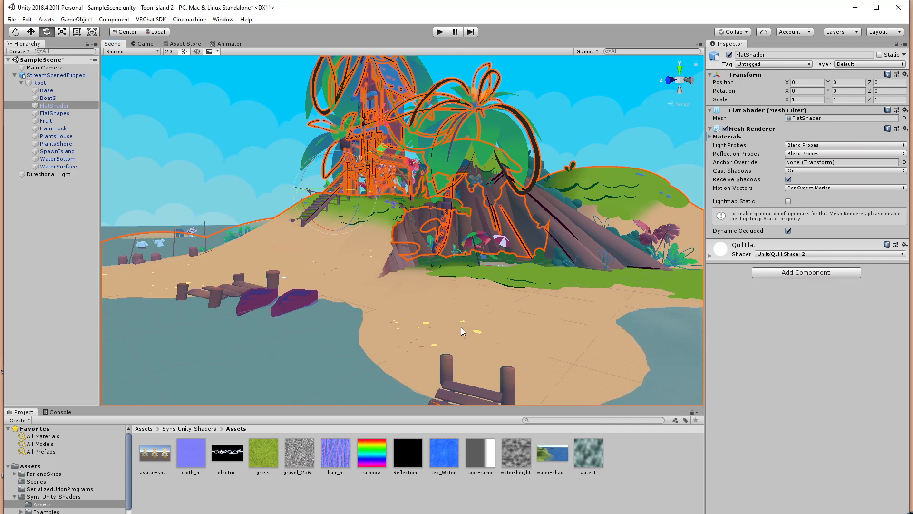
pyautogui.click(461, 327)
# Add a VRC Scene Descriptor component to the Base object and expand its Spawns list.
pyautogui.click(46, 91)
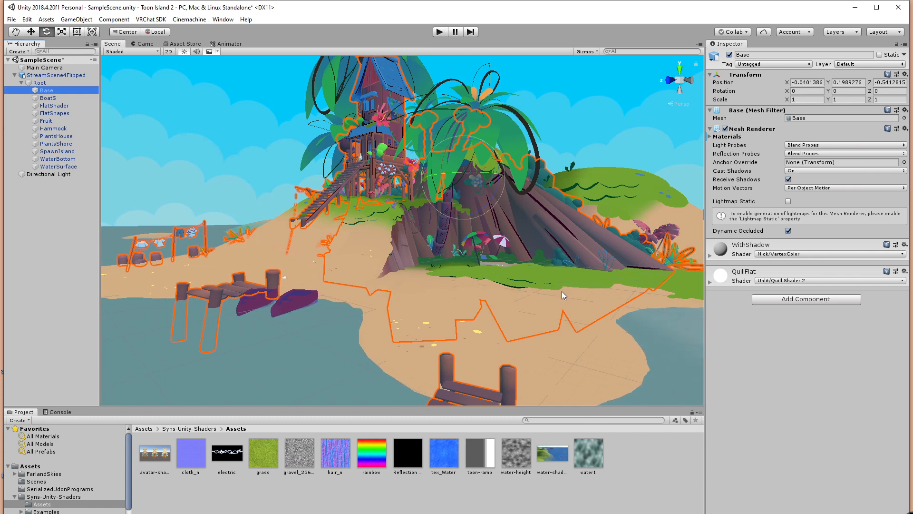
pyautogui.click(826, 299)
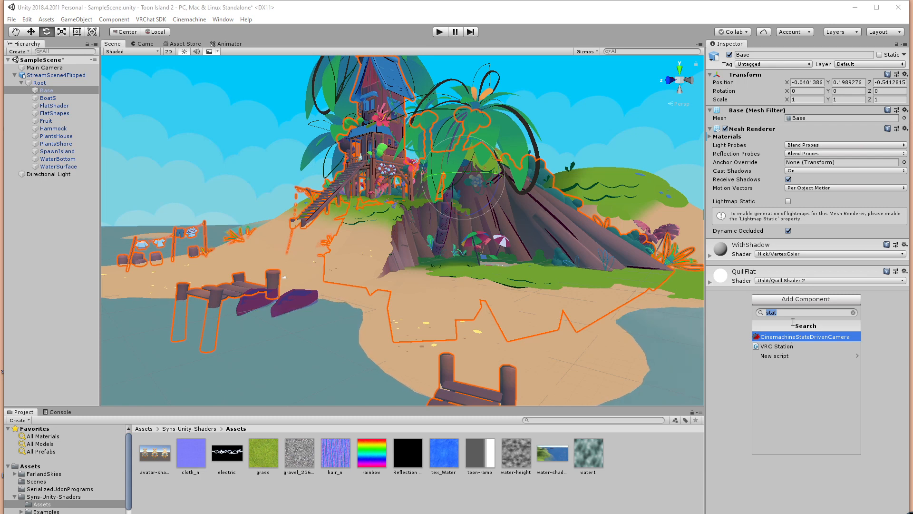
pyautogui.write('descri')
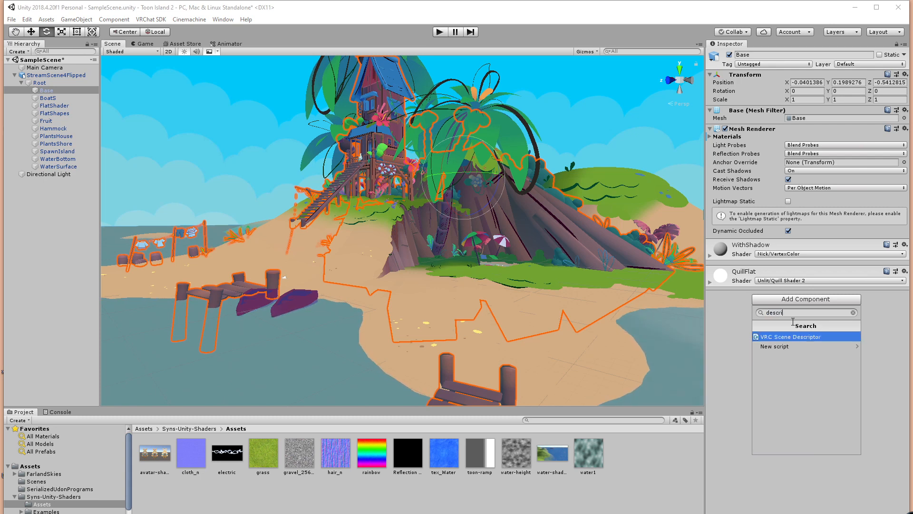
pyautogui.click(786, 336)
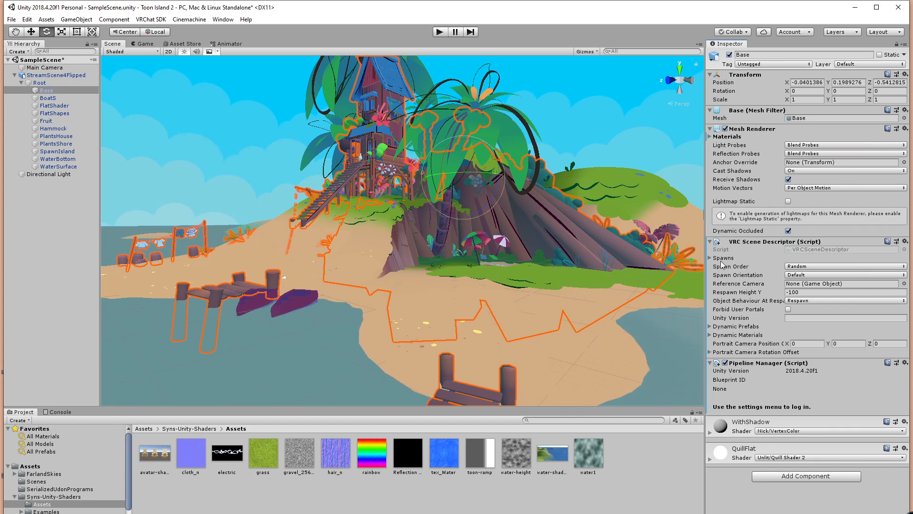
pyautogui.click(712, 259)
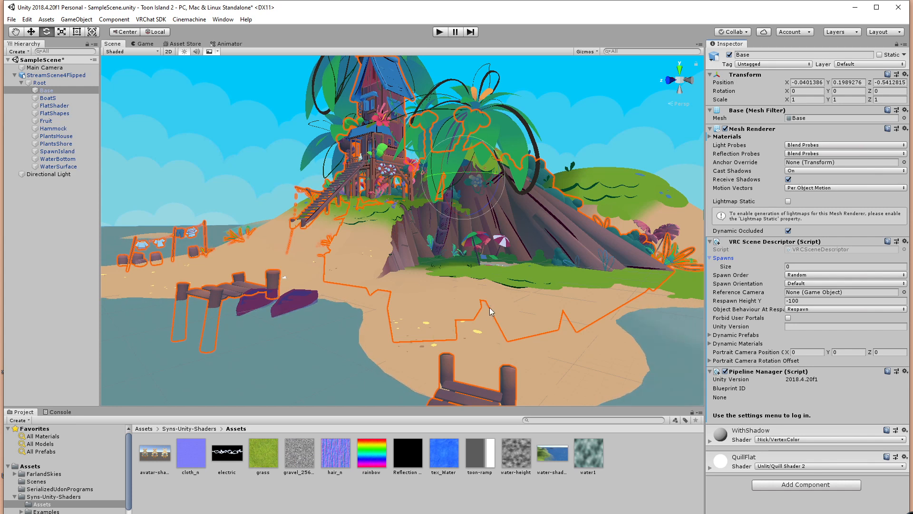
# Deselect the Base object, collapse the StreamScene4Flipped hierarchy and look over the beach in front of the pier.
pyautogui.click(40, 220)
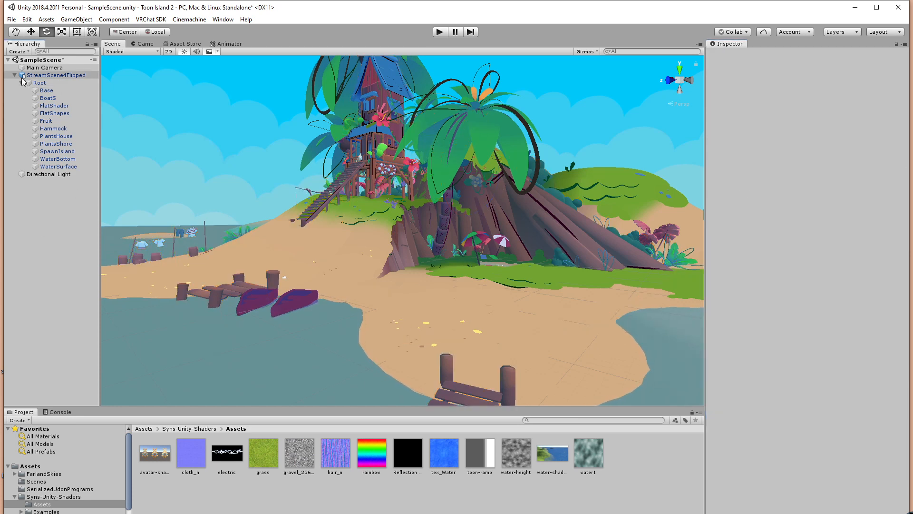
pyautogui.click(14, 75)
pyautogui.rightClick(36, 103)
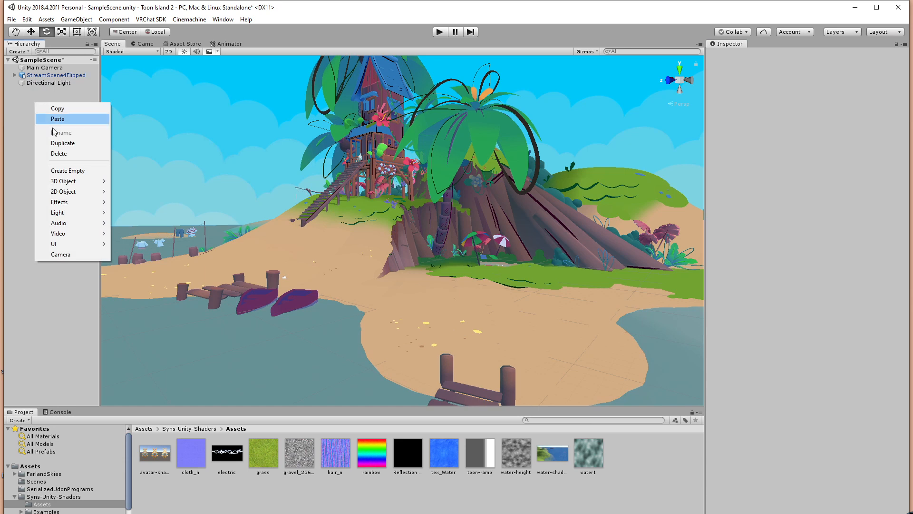
pyautogui.click(72, 276)
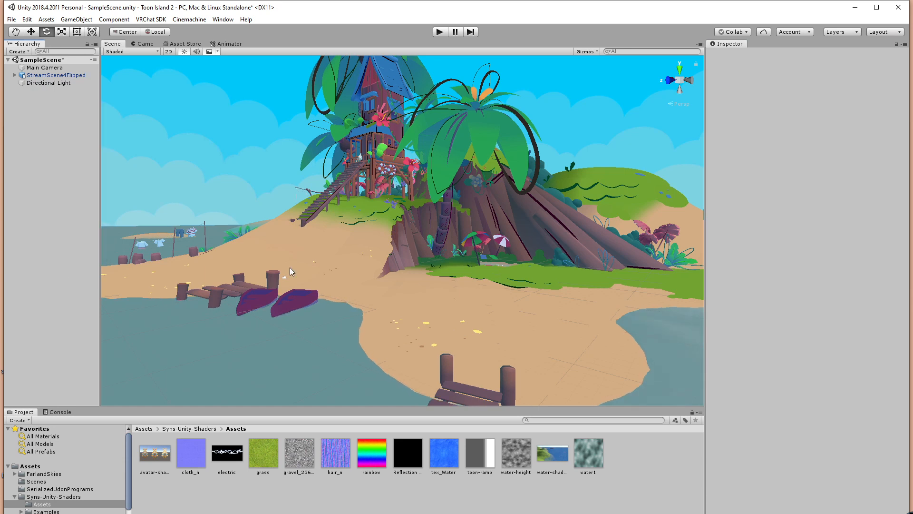
pyautogui.moveTo(552, 328); pyautogui.dragTo(469, 317, button='right')
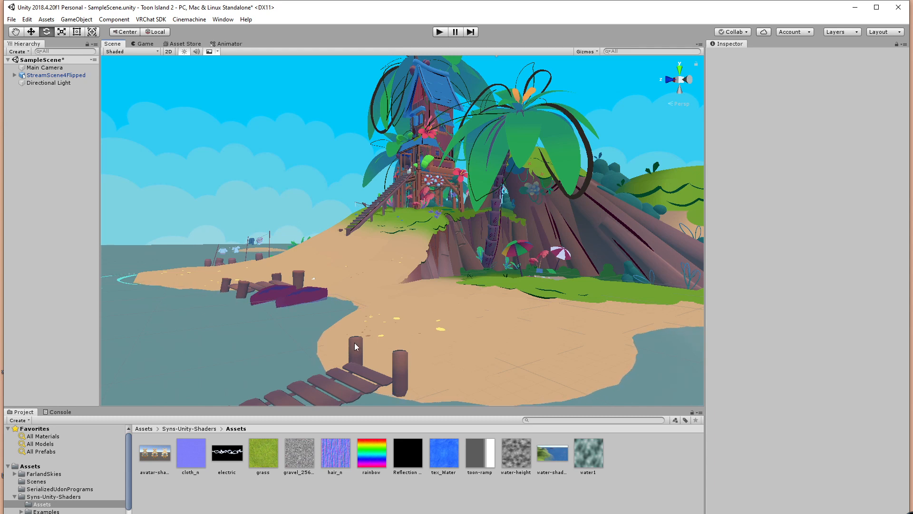
pyautogui.keyDown('alt'); pyautogui.moveTo(356, 346); pyautogui.dragTo(431, 288); pyautogui.keyUp('alt')
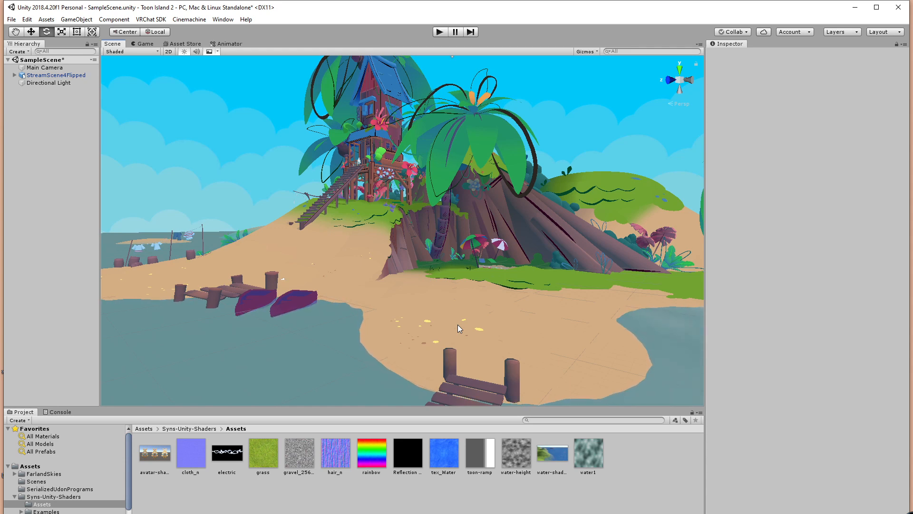
pyautogui.click(44, 76)
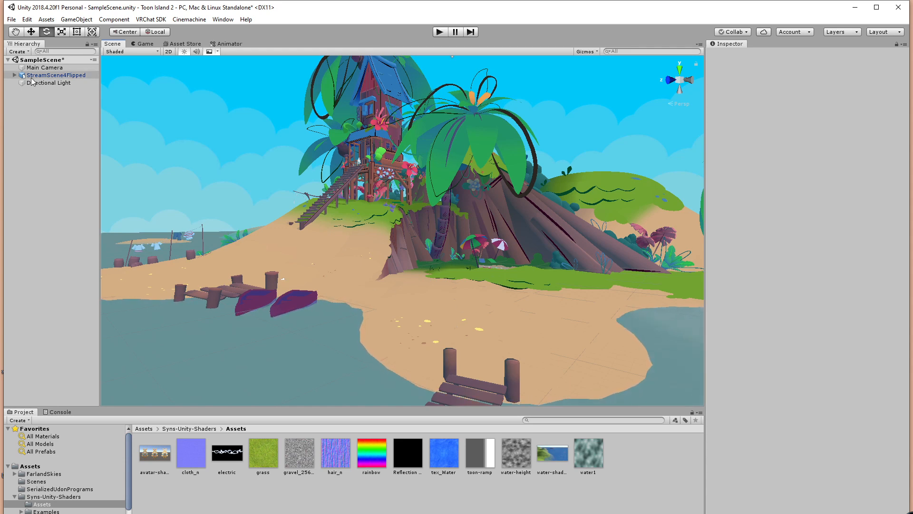
# Create an empty object at the root of the scene and name it SpawnPoint.
pyautogui.click(39, 107)
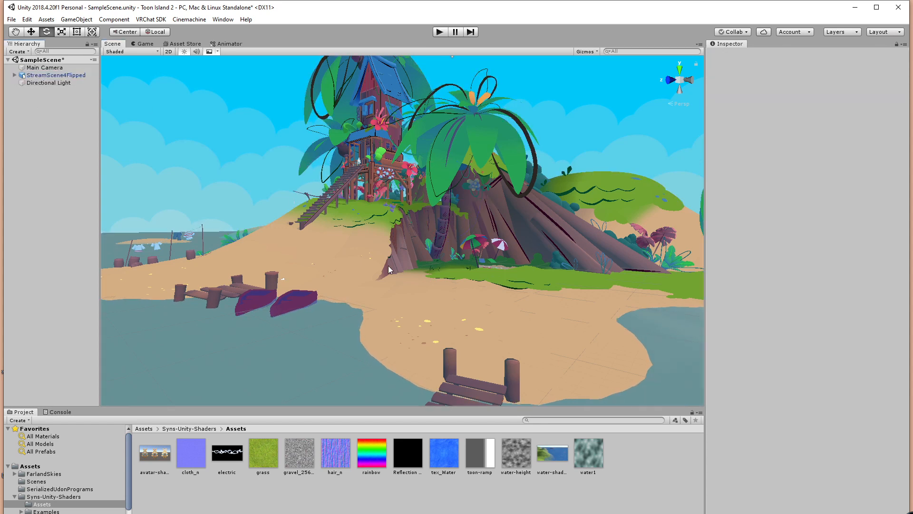
pyautogui.rightClick(44, 103)
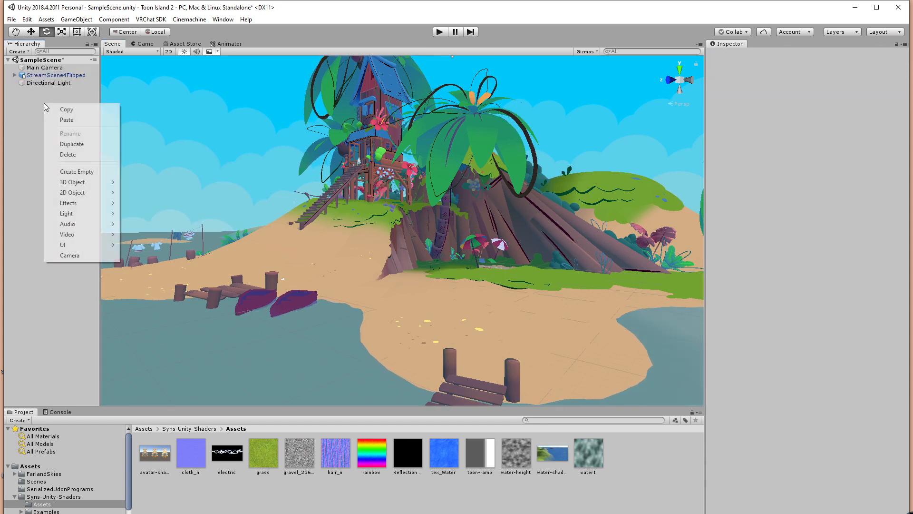
pyautogui.click(70, 172)
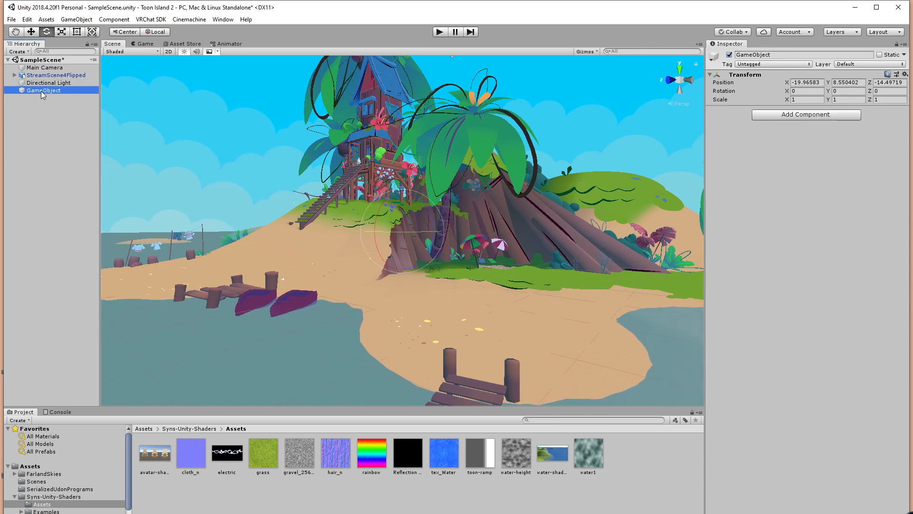
pyautogui.rightClick(43, 106)
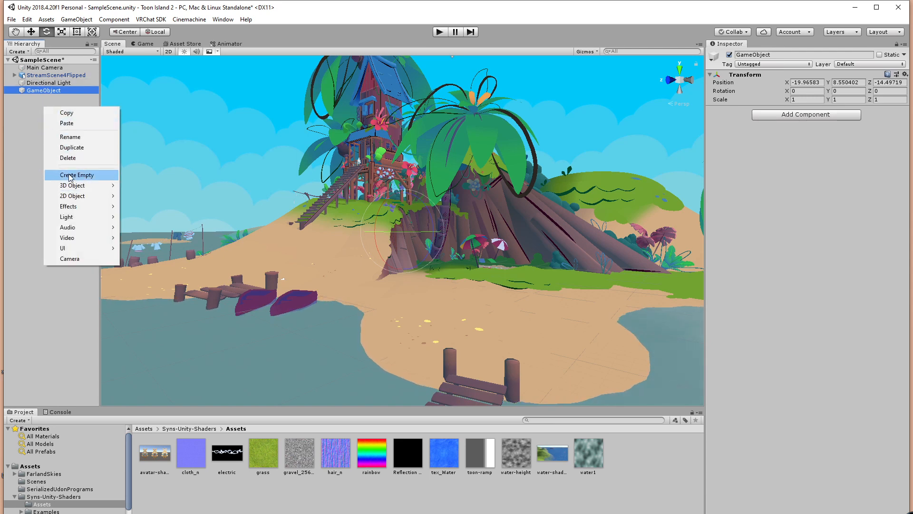
pyautogui.click(36, 135)
pyautogui.click(39, 89)
pyautogui.click(39, 90)
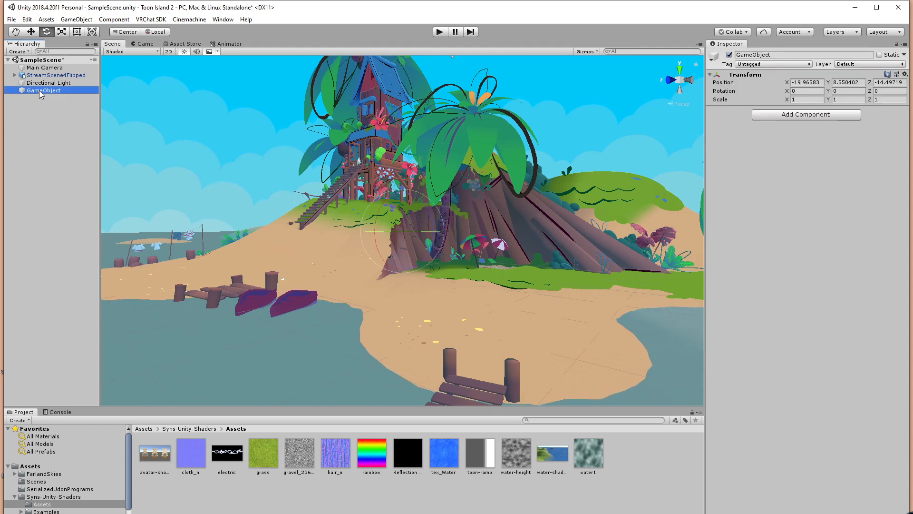
pyautogui.moveTo(71, 90); pyautogui.dragTo(29, 92)
pyautogui.write('SpawnPoint')
pyautogui.press('Return')
pyautogui.click(34, 138)
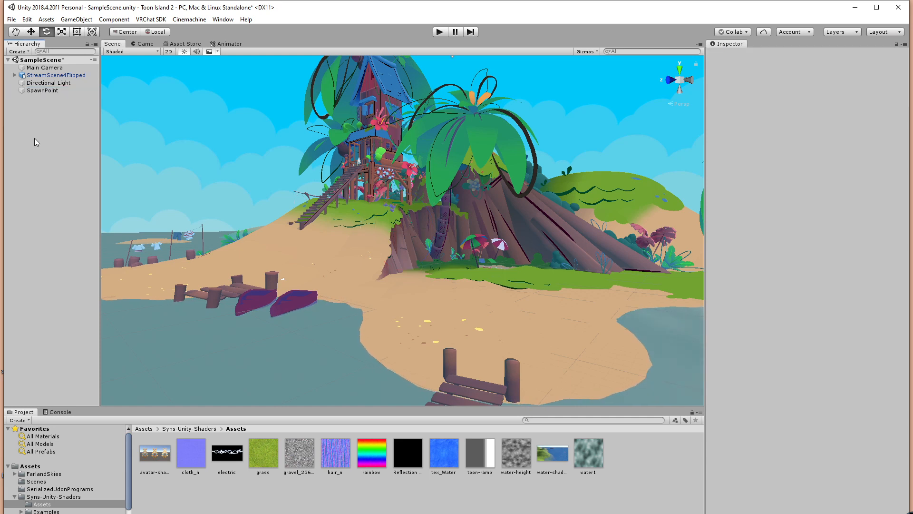
# Create an empty object named Geo and nest StreamScene4Flipped under it.
pyautogui.rightClick(41, 118)
pyautogui.click(53, 186)
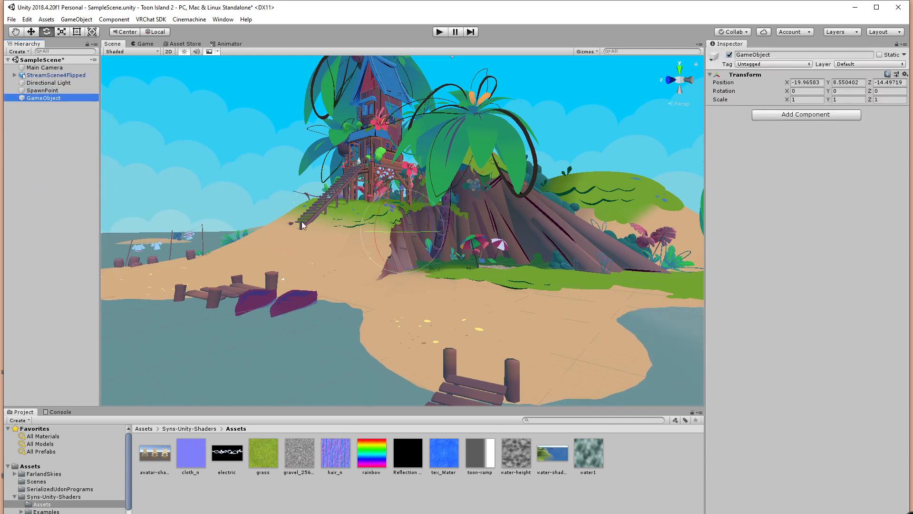
pyautogui.click(42, 97)
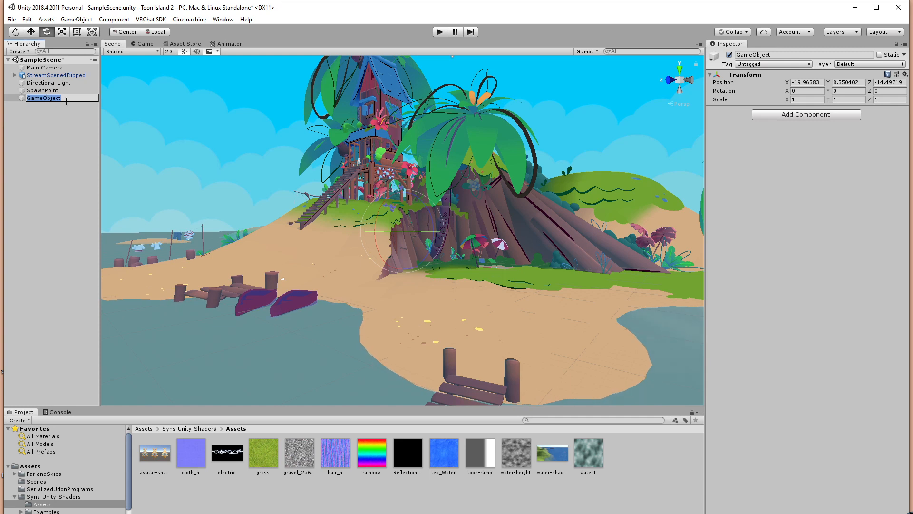
pyautogui.write('Geo')
pyautogui.press('Return')
pyautogui.moveTo(53, 75); pyautogui.dragTo(37, 98)
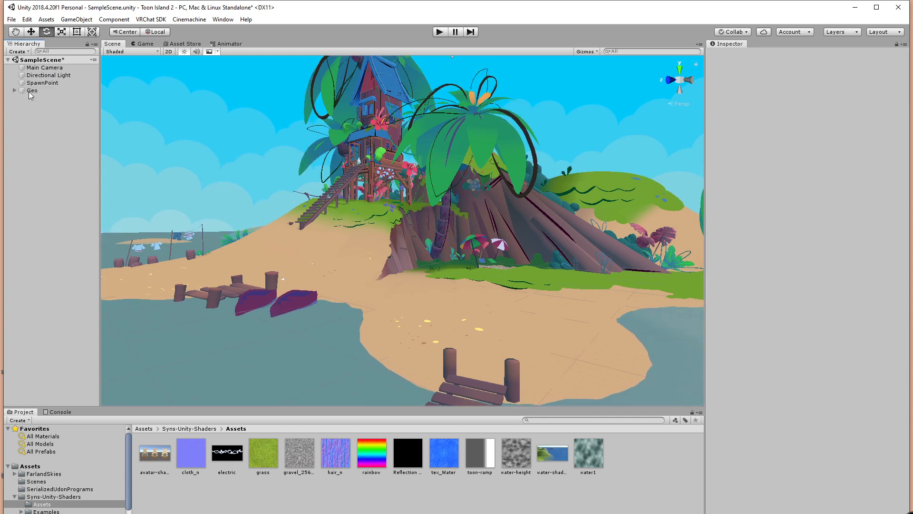
# Create another empty object at the root of the scene and save the scene.
pyautogui.rightClick(45, 120)
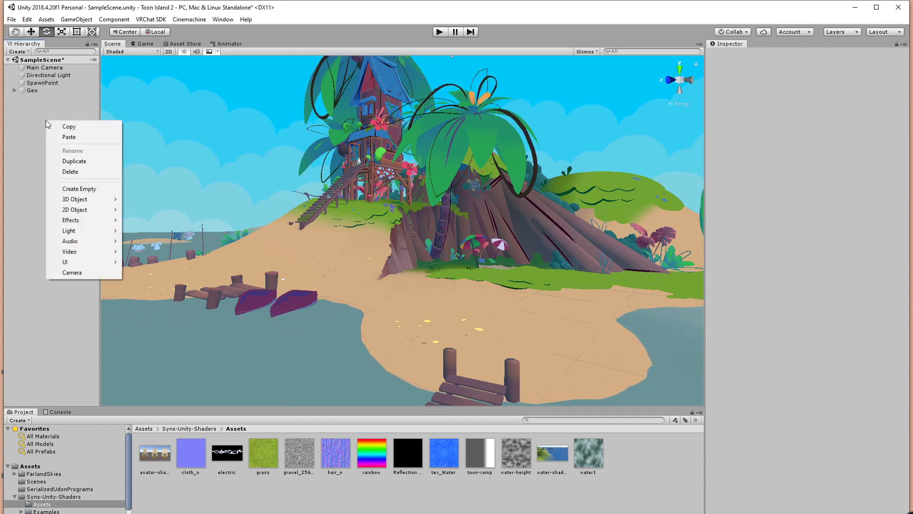
pyautogui.click(67, 188)
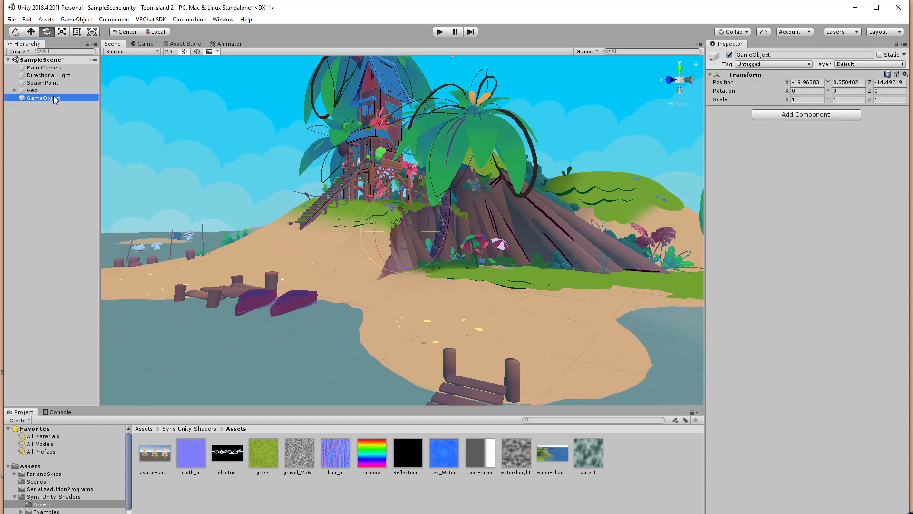
pyautogui.click(53, 96)
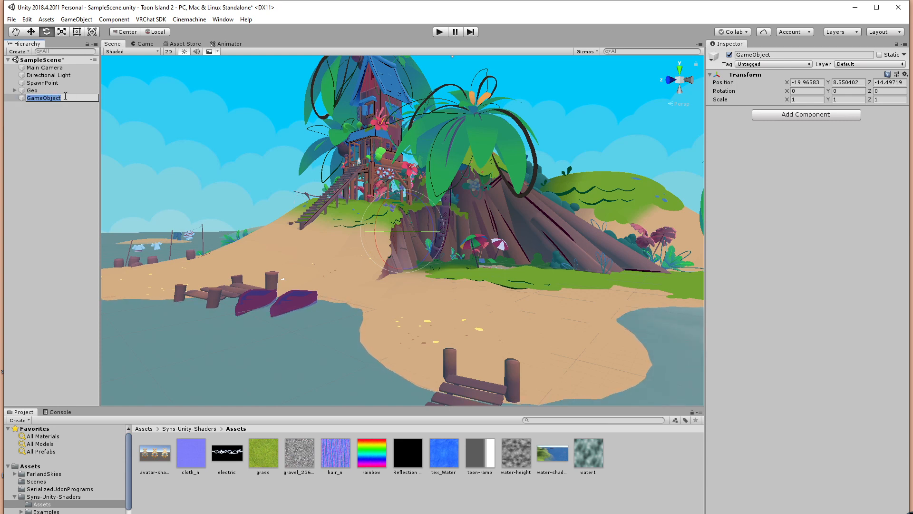
pyautogui.press('Return')
pyautogui.hotkey('ctrl', 's')
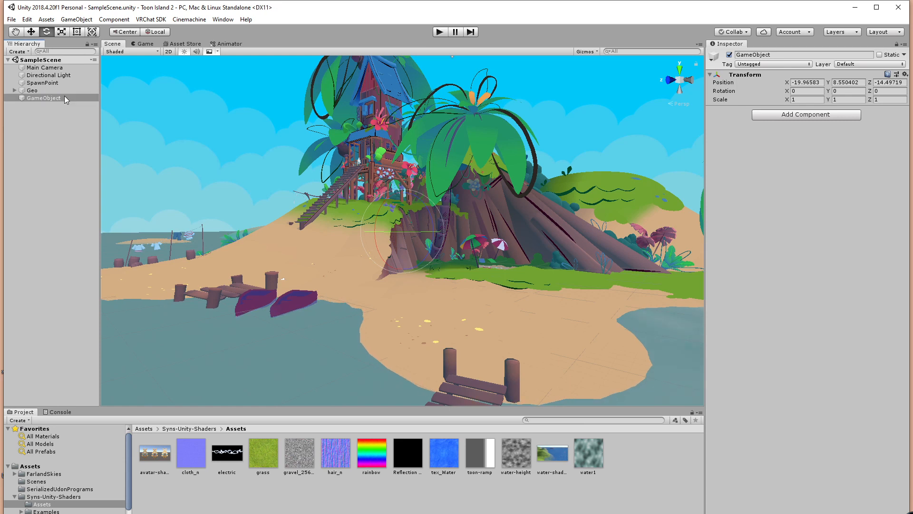
# Rename the new empty object Spawn Points and nest SpawnPoint under it.
pyautogui.click(42, 98)
pyautogui.click(40, 99)
pyautogui.write('Spawn Poi')
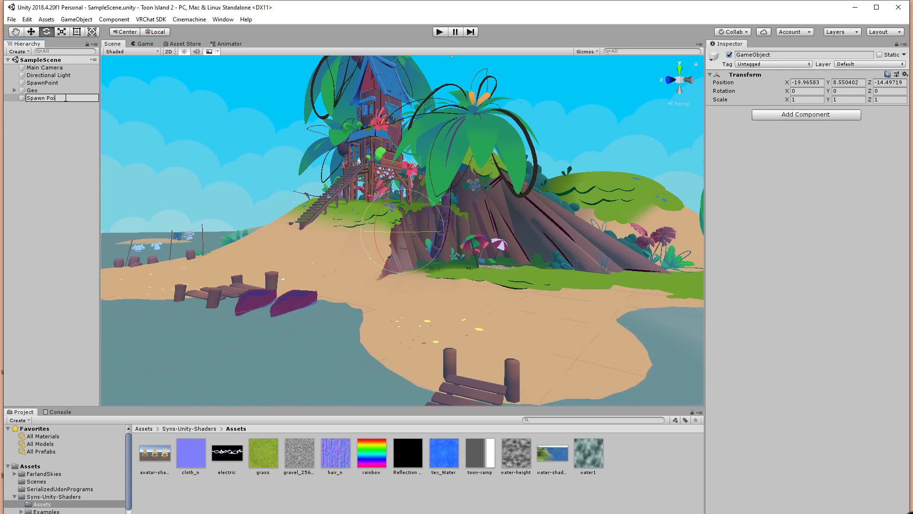
pyautogui.write('nts')
pyautogui.press('Return')
pyautogui.click(51, 119)
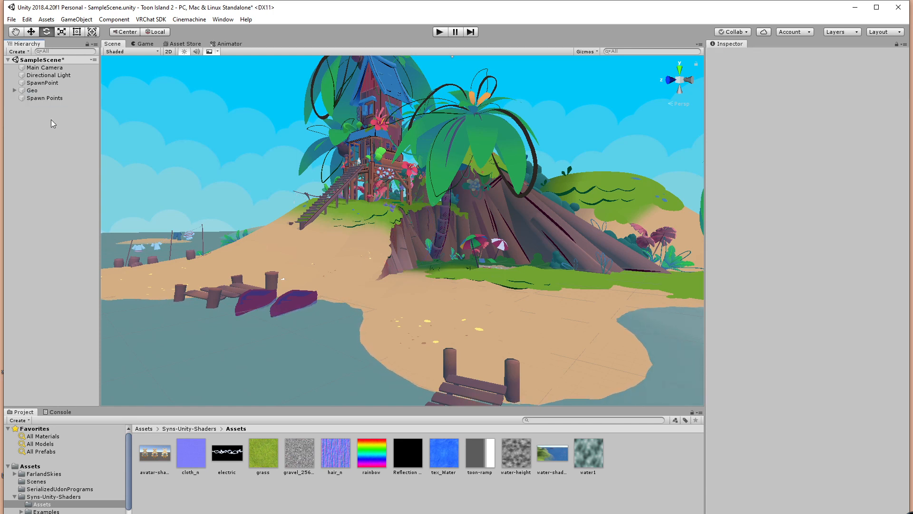
pyautogui.moveTo(47, 82)
pyautogui.mouseDown()
pyautogui.moveTo(55, 108)
pyautogui.moveTo(44, 91)
pyautogui.mouseUp()
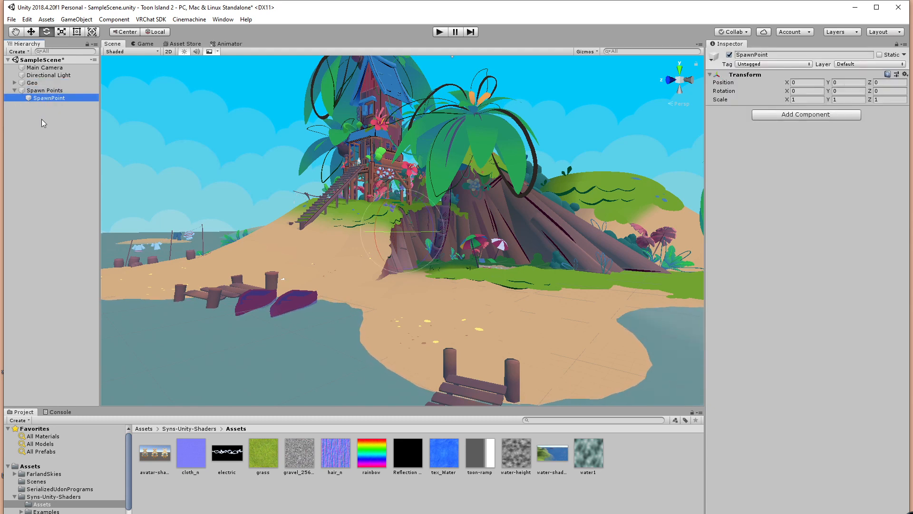
# Look over the beach, boats and pier in front of the treehouse island.
pyautogui.scroll(4, 395, 284)
pyautogui.keyDown('alt'); pyautogui.moveTo(498, 237); pyautogui.dragTo(475, 275); pyautogui.keyUp('alt')
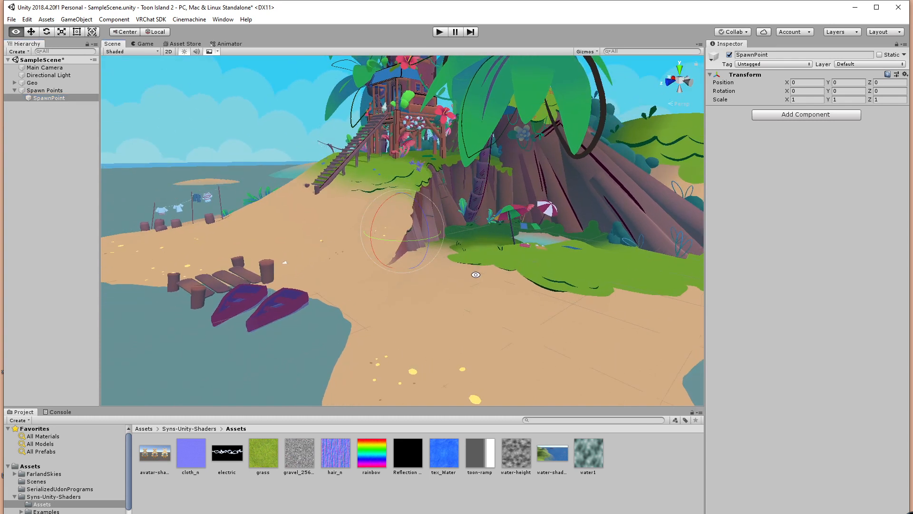
pyautogui.click(40, 125)
pyautogui.moveTo(44, 99); pyautogui.dragTo(432, 259)
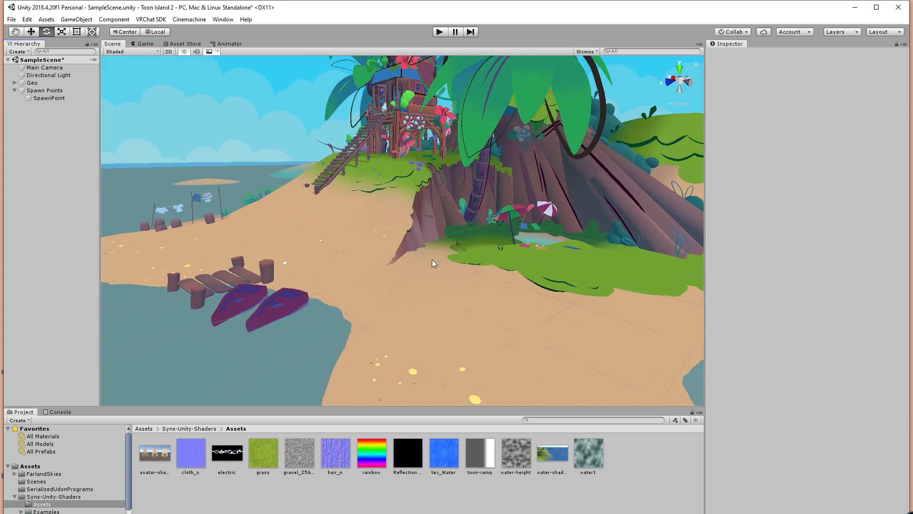
pyautogui.moveTo(432, 259); pyautogui.dragTo(328, 224, button='middle')
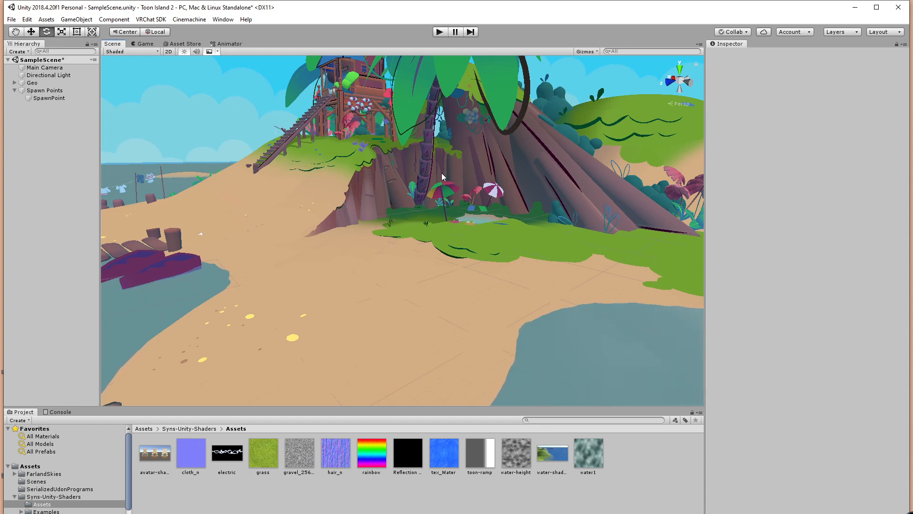
pyautogui.moveTo(403, 247); pyautogui.dragTo(530, 223, button='middle')
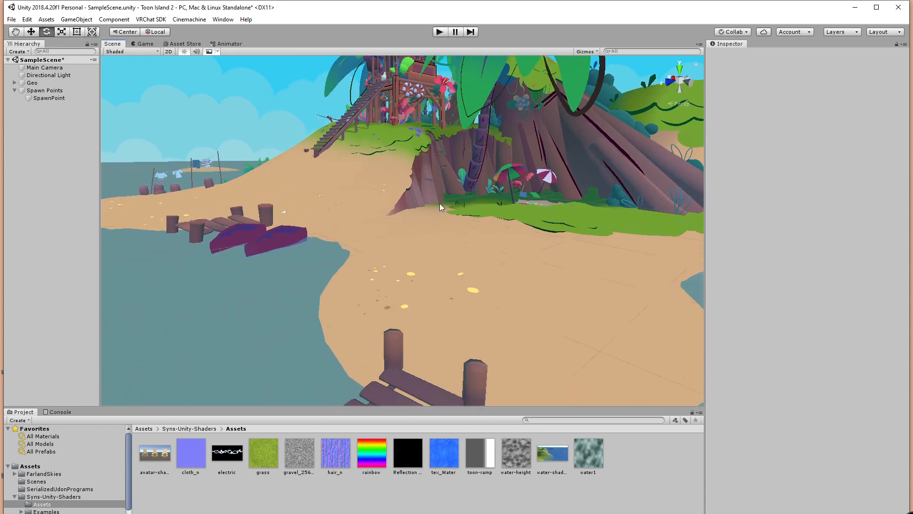
pyautogui.scroll(-2, 511, 217)
pyautogui.keyDown('alt'); pyautogui.moveTo(511, 219); pyautogui.dragTo(534, 223); pyautogui.keyUp('alt')
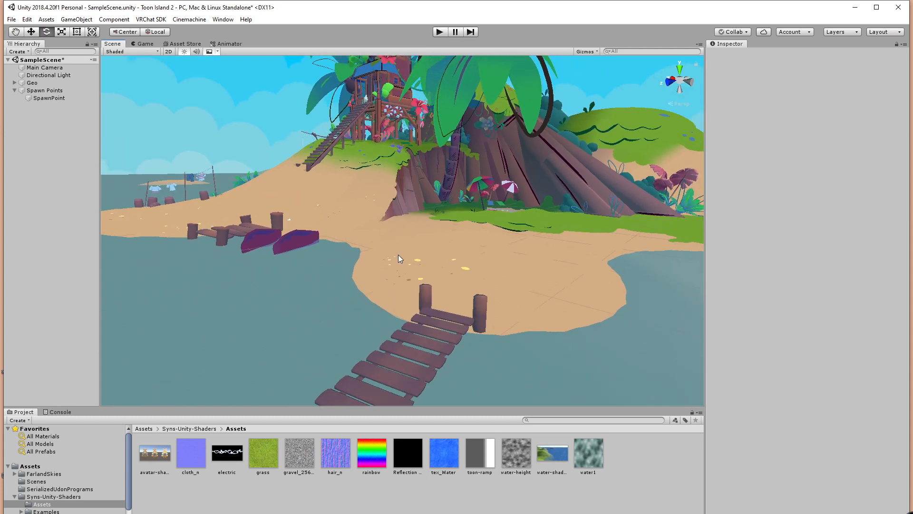
# Move SpawnPoint onto the small round sand island at the end of the pier, at about X -24.44, Y -6.59, Z 41.49.
pyautogui.click(49, 99)
pyautogui.keyDown('alt'); pyautogui.moveTo(440, 246); pyautogui.dragTo(263, 209); pyautogui.keyUp('alt')
pyautogui.press('w')
pyautogui.moveTo(311, 215); pyautogui.dragTo(594, 186, button='middle')
pyautogui.moveTo(510, 185); pyautogui.dragTo(499, 308)
pyautogui.scroll(-5, 506, 201)
pyautogui.scroll(-2, 506, 202)
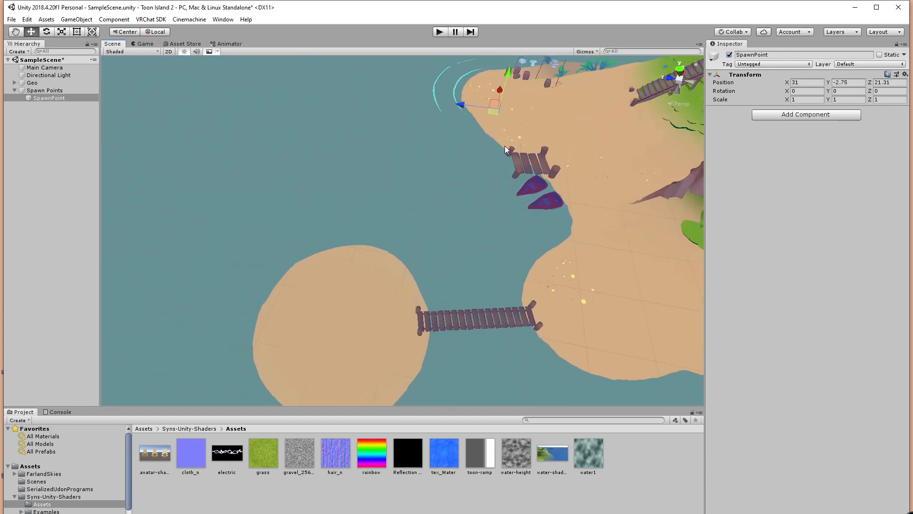
pyautogui.hotkey('ctrl', 'z')
pyautogui.moveTo(488, 213); pyautogui.dragTo(432, 229)
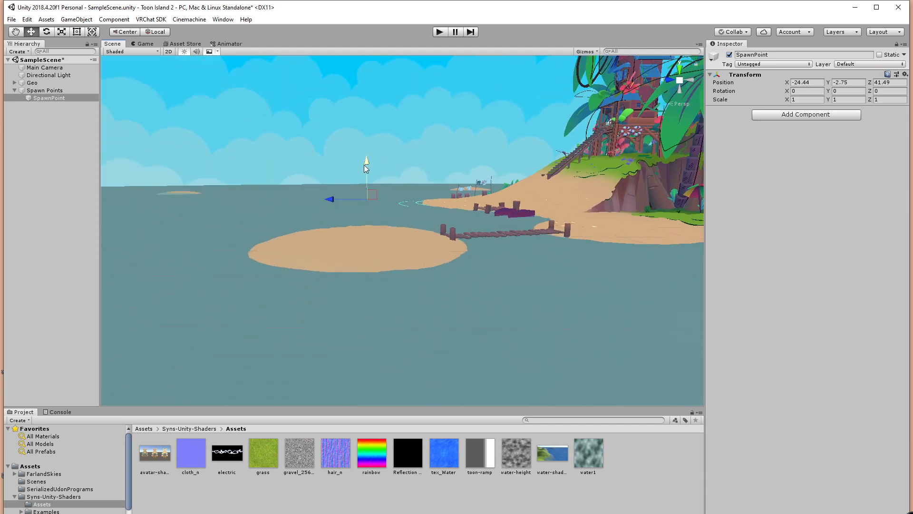
pyautogui.moveTo(364, 165); pyautogui.dragTo(463, 256)
pyautogui.scroll(5, 463, 256)
pyautogui.moveTo(492, 258); pyautogui.dragTo(378, 291, button='middle')
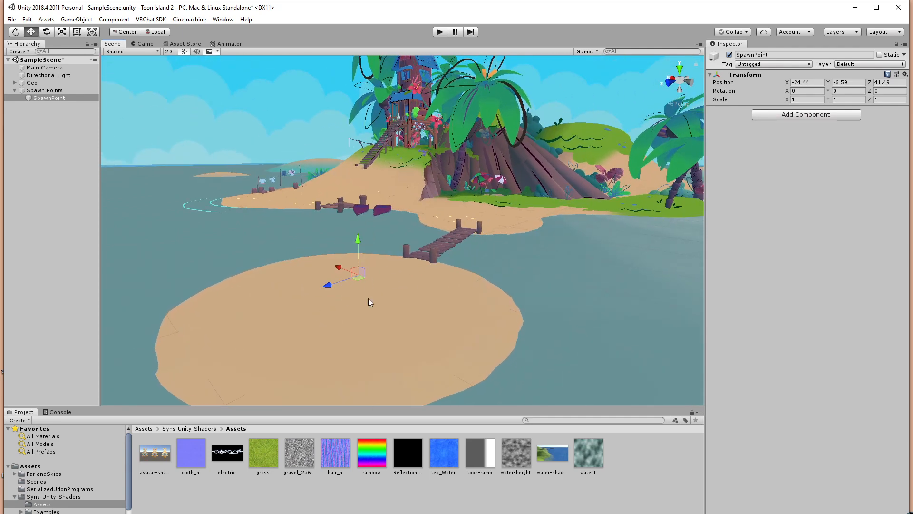
# Try rotating SpawnPoint about its Y axis to about 123.5 degrees and undo the rotation.
pyautogui.keyDown('alt'); pyautogui.moveTo(409, 287); pyautogui.dragTo(452, 288); pyautogui.keyUp('alt')
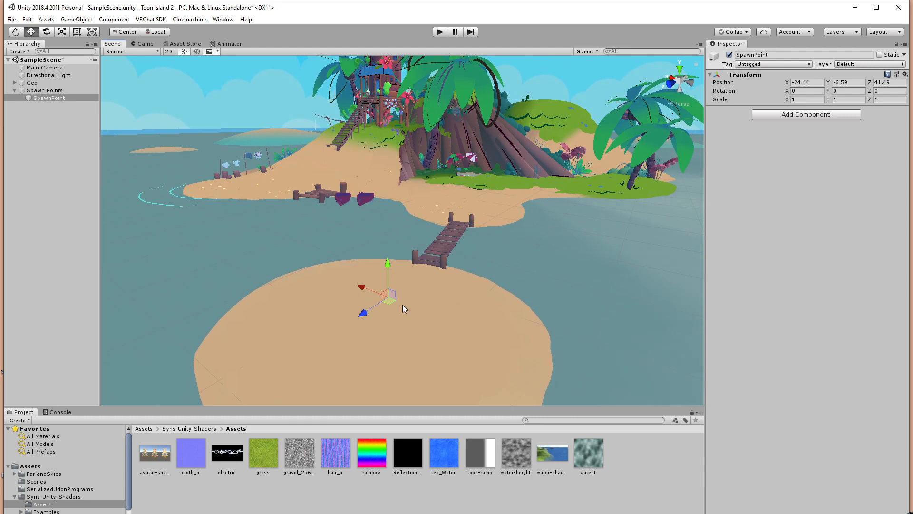
pyautogui.press('e')
pyautogui.moveTo(393, 317); pyautogui.dragTo(366, 305)
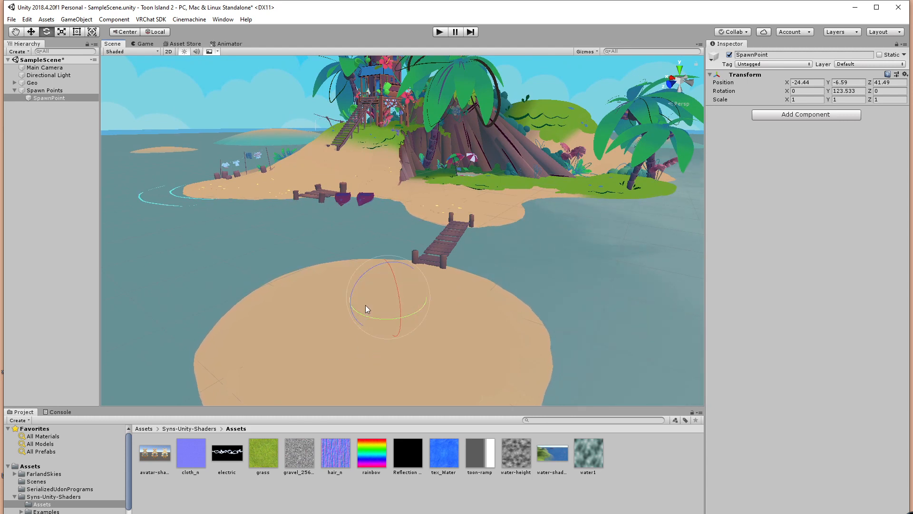
pyautogui.press('w')
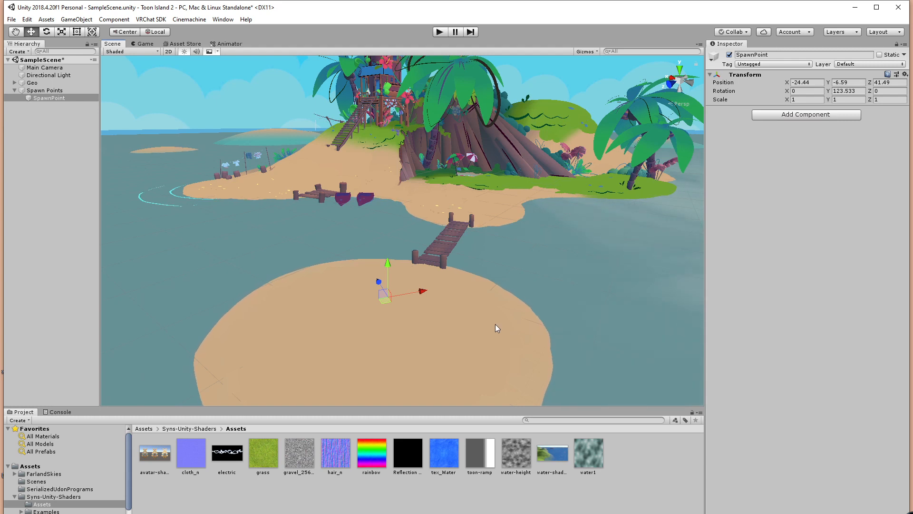
pyautogui.hotkey('ctrl', 'z')
pyautogui.hotkey('ctrl', 'z')
pyautogui.hotkey('ctrl', 'z')
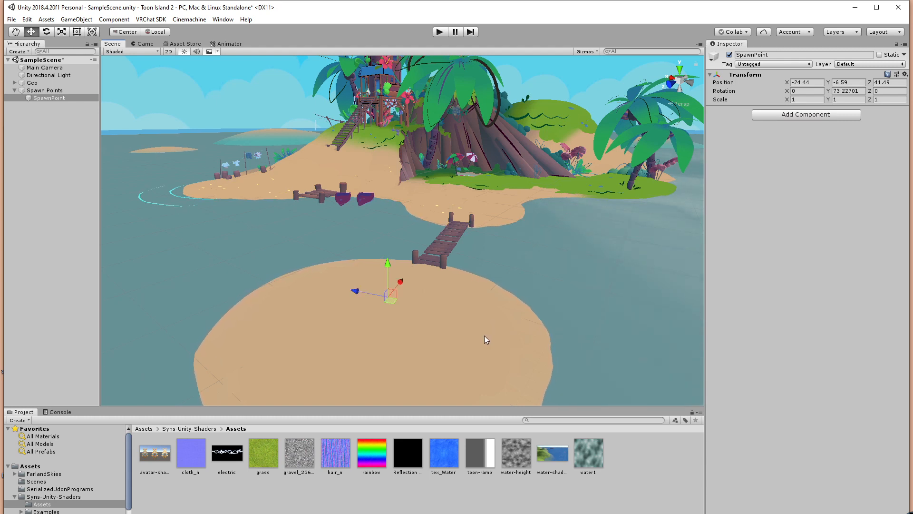
# Check SpawnPoint's placement from several sides and lower it to Y -7.2 on the small sand island.
pyautogui.keyDown('alt'); pyautogui.moveTo(494, 290); pyautogui.dragTo(395, 294); pyautogui.keyUp('alt')
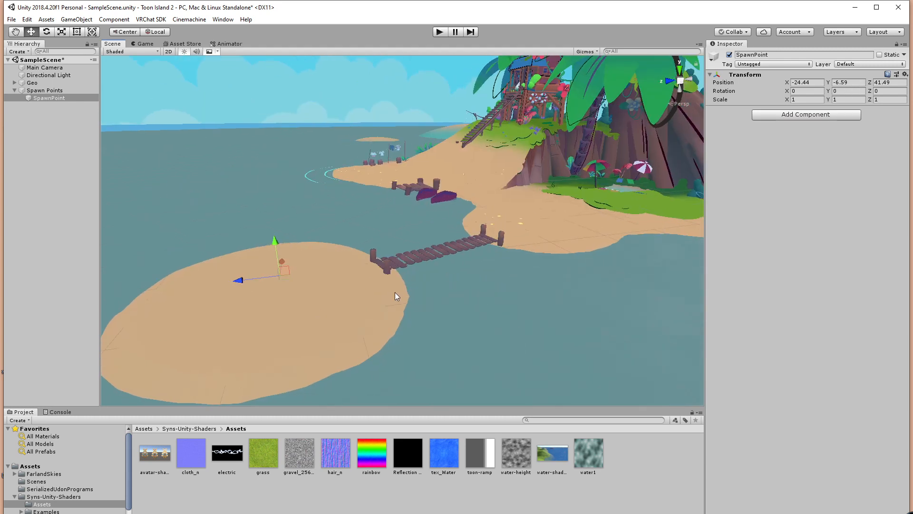
pyautogui.keyDown('alt'); pyautogui.moveTo(432, 251); pyautogui.dragTo(262, 236); pyautogui.keyUp('alt')
pyautogui.moveTo(293, 219); pyautogui.dragTo(390, 250, button='middle')
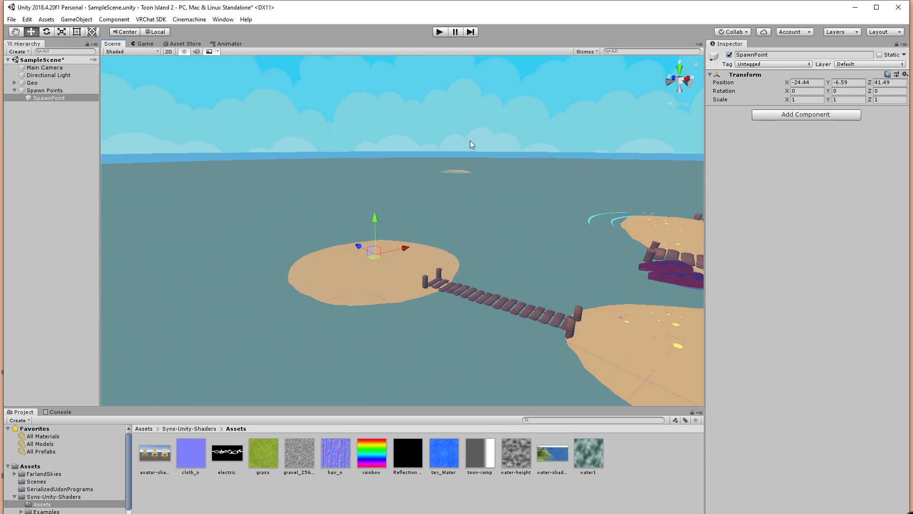
pyautogui.keyDown('alt'); pyautogui.moveTo(343, 279); pyautogui.dragTo(548, 270); pyautogui.keyUp('alt')
pyautogui.keyDown('alt'); pyautogui.moveTo(369, 295); pyautogui.dragTo(392, 294); pyautogui.keyUp('alt')
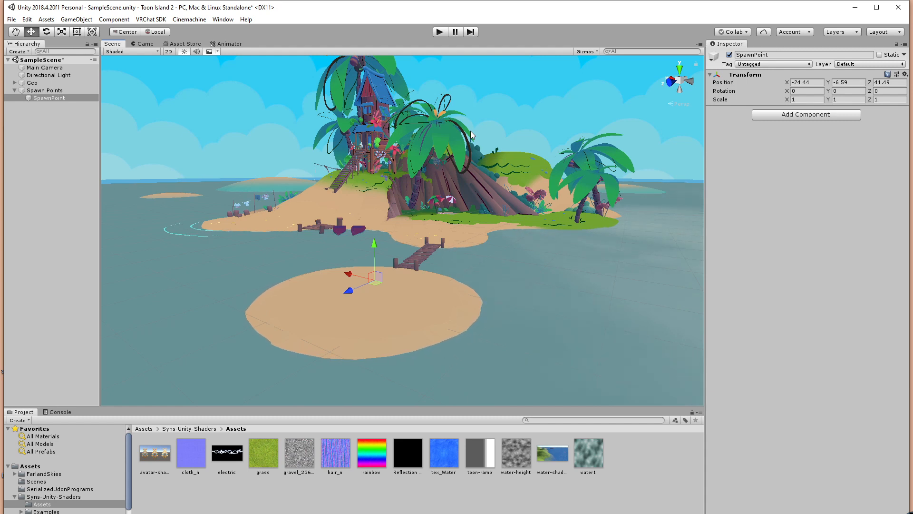
pyautogui.keyDown('alt'); pyautogui.moveTo(470, 130); pyautogui.dragTo(361, 257); pyautogui.keyUp('alt')
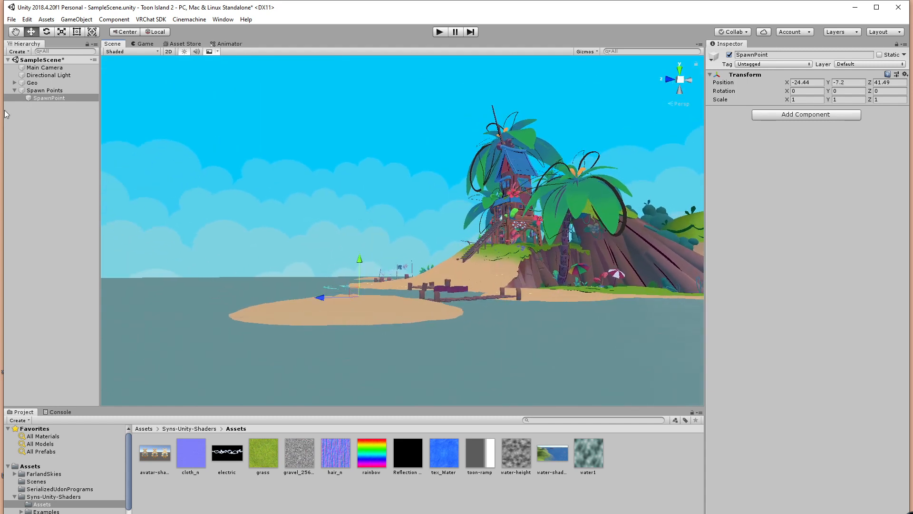
# Expand Geo and StreamScene4Flipped and select the Base object to view its VRC Scene Descriptor settings.
pyautogui.click(15, 82)
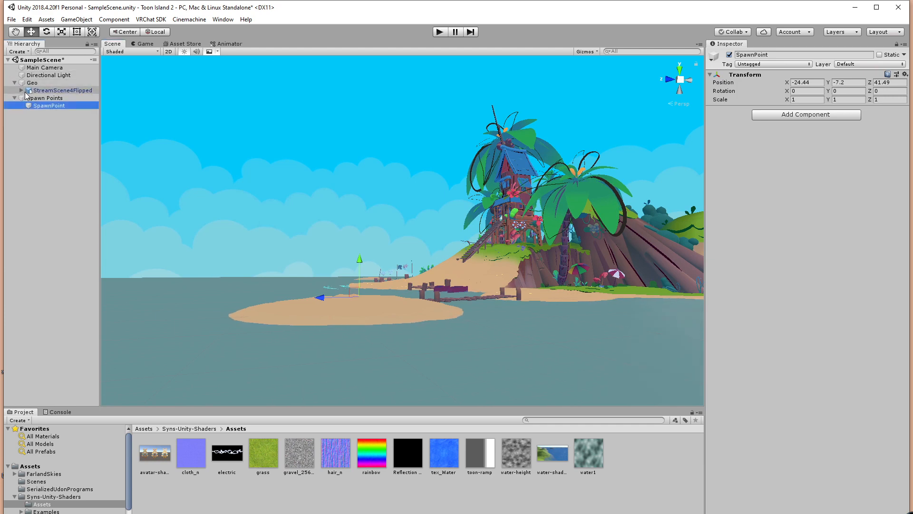
pyautogui.click(22, 90)
pyautogui.click(54, 105)
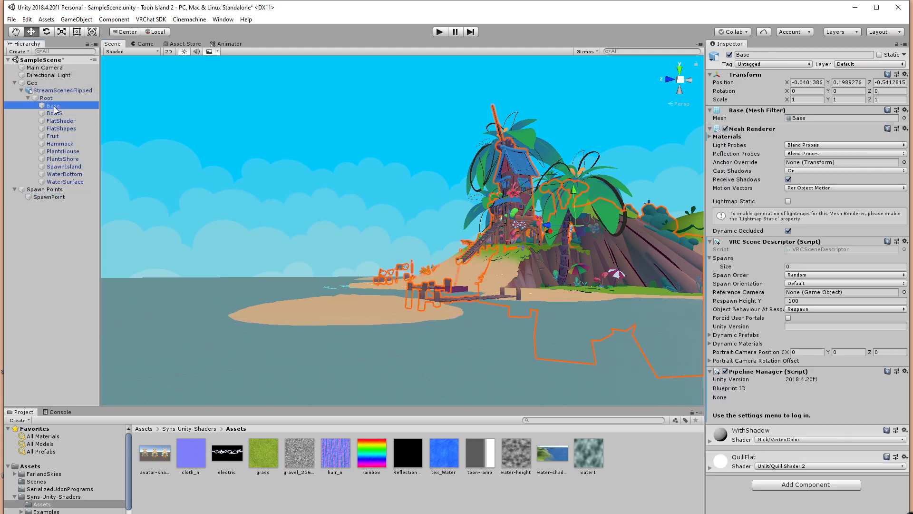
pyautogui.keyDown('alt'); pyautogui.moveTo(427, 249); pyautogui.dragTo(498, 281); pyautogui.keyUp('alt')
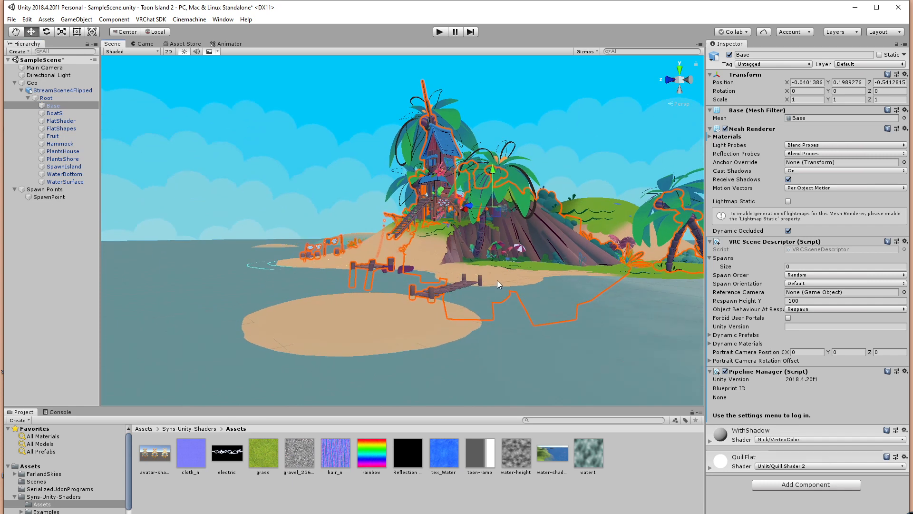
# Keep SpawnPoint under Spawn Points, set the Spawns size to 1 in Base's VRC Scene Descriptor, and assign SpawnPoint to Element 0.
pyautogui.moveTo(42, 199)
pyautogui.mouseDown()
pyautogui.moveTo(433, 265)
pyautogui.moveTo(741, 275)
pyautogui.moveTo(64, 197)
pyautogui.moveTo(56, 214)
pyautogui.moveTo(45, 190)
pyautogui.mouseUp()
pyautogui.click(56, 214)
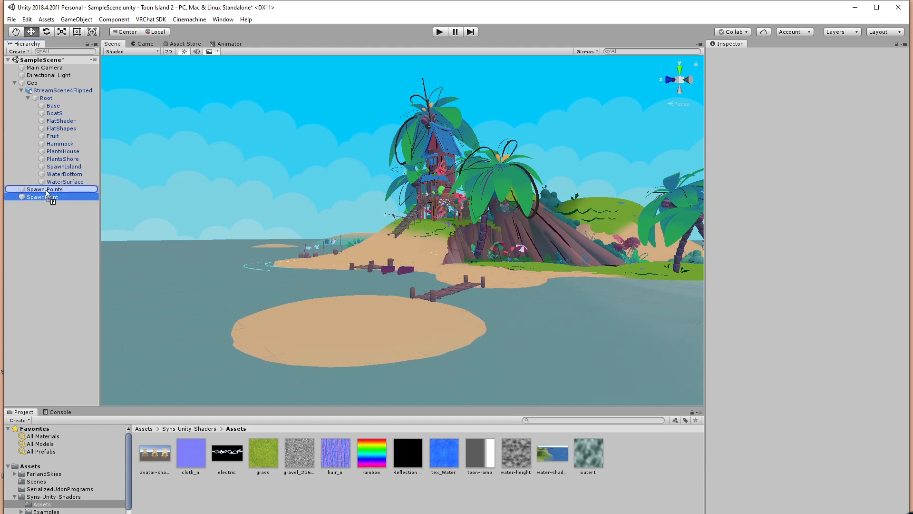
pyautogui.click(52, 106)
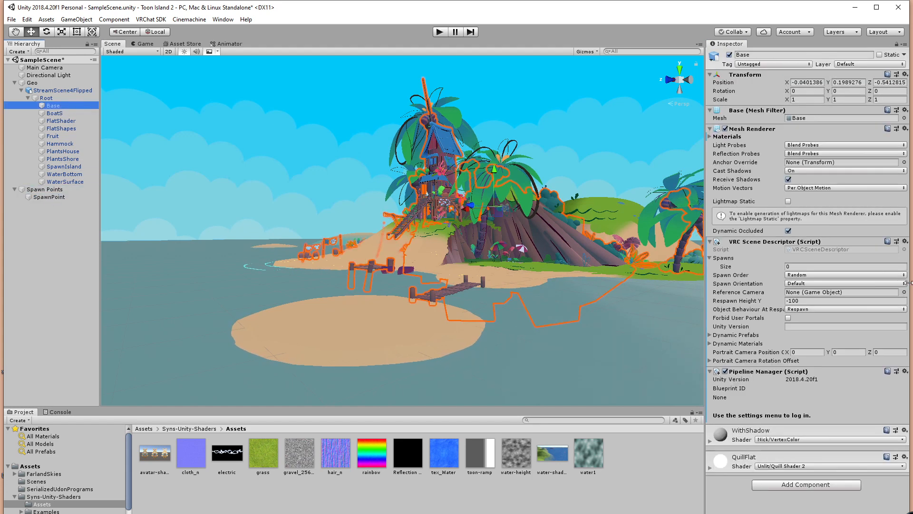
pyautogui.click(800, 266)
pyautogui.write('1')
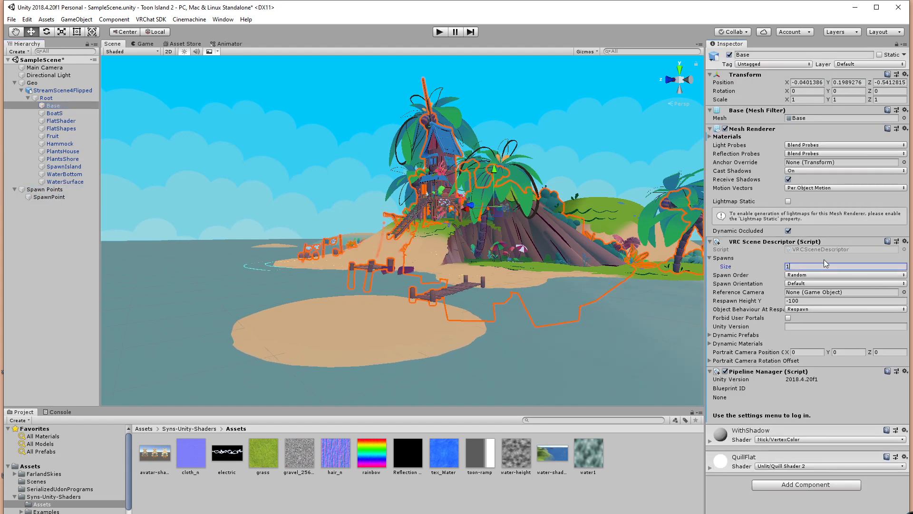
pyautogui.press('Return')
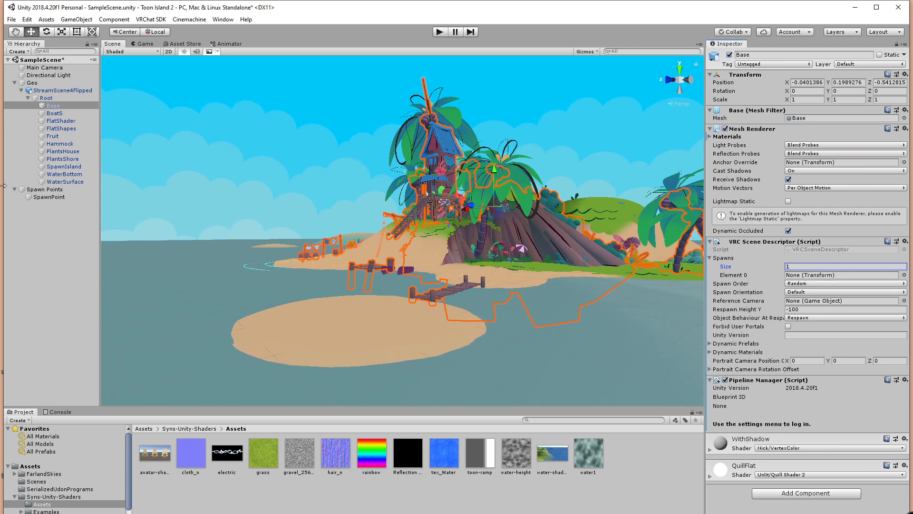
pyautogui.click(47, 195)
pyautogui.moveTo(47, 196); pyautogui.dragTo(800, 277)
# Add a Mesh Collider component to the FlatShader object.
pyautogui.keyDown('alt'); pyautogui.moveTo(418, 326); pyautogui.dragTo(453, 313); pyautogui.keyUp('alt')
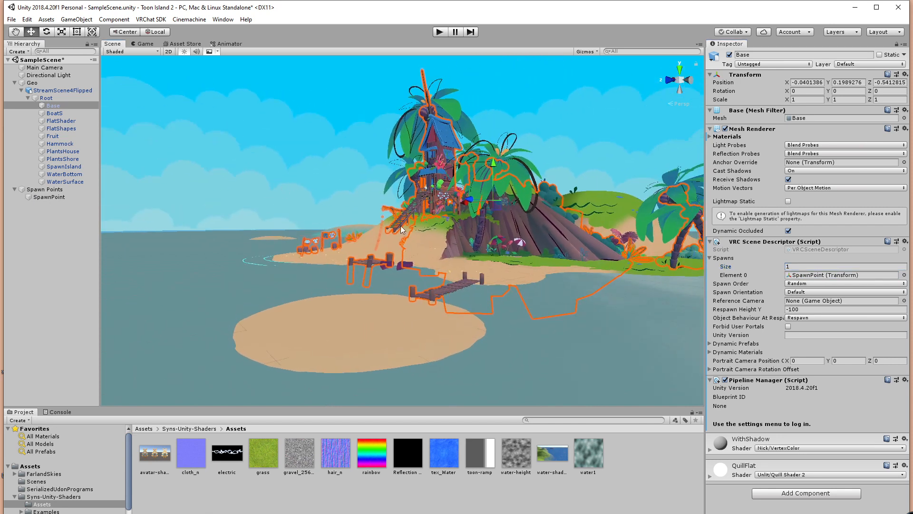
pyautogui.keyDown('alt'); pyautogui.moveTo(409, 278); pyautogui.dragTo(466, 288); pyautogui.keyUp('alt')
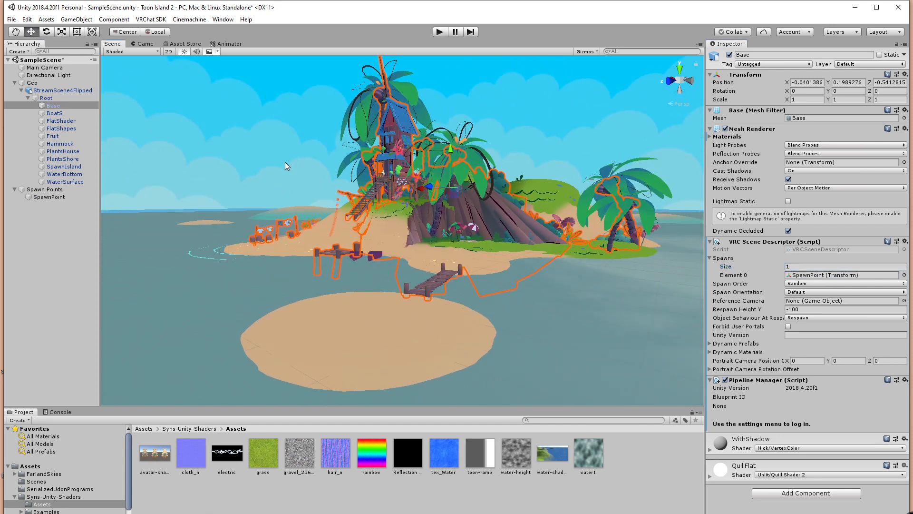
pyautogui.click(361, 215)
pyautogui.click(376, 229)
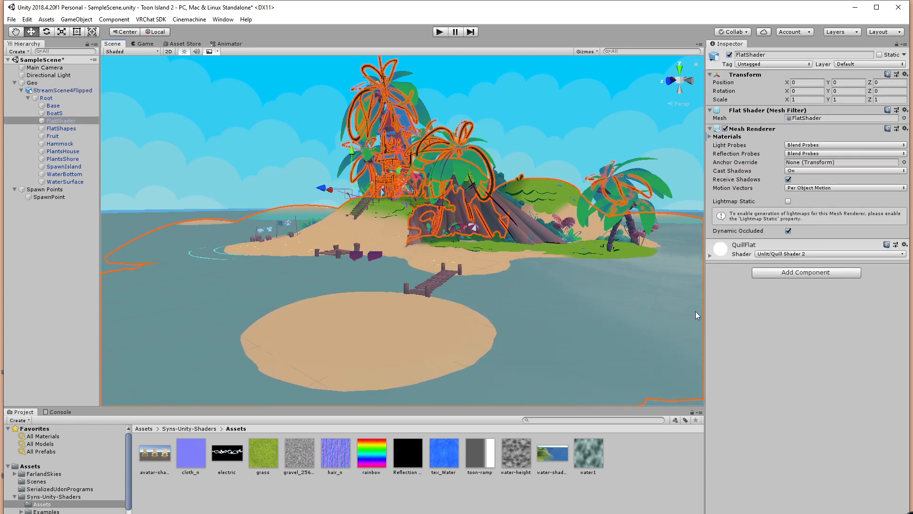
pyautogui.click(794, 273)
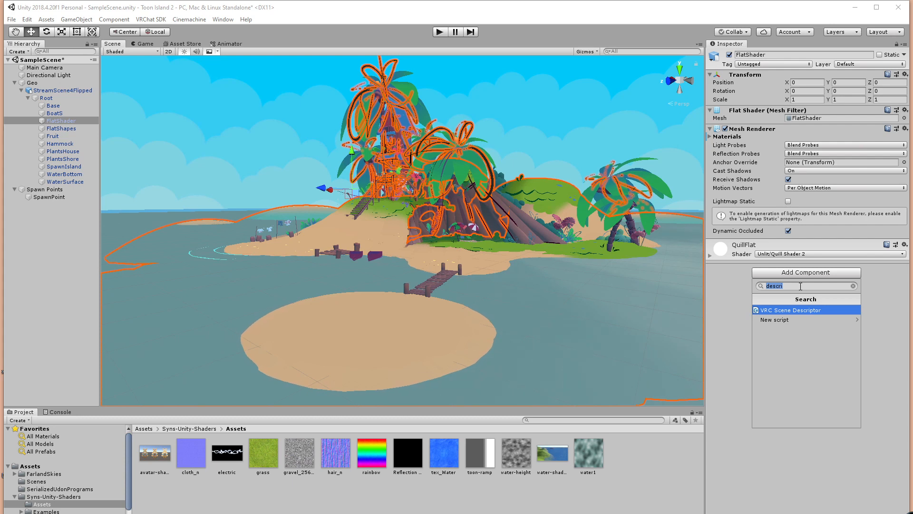
pyautogui.write('mesh')
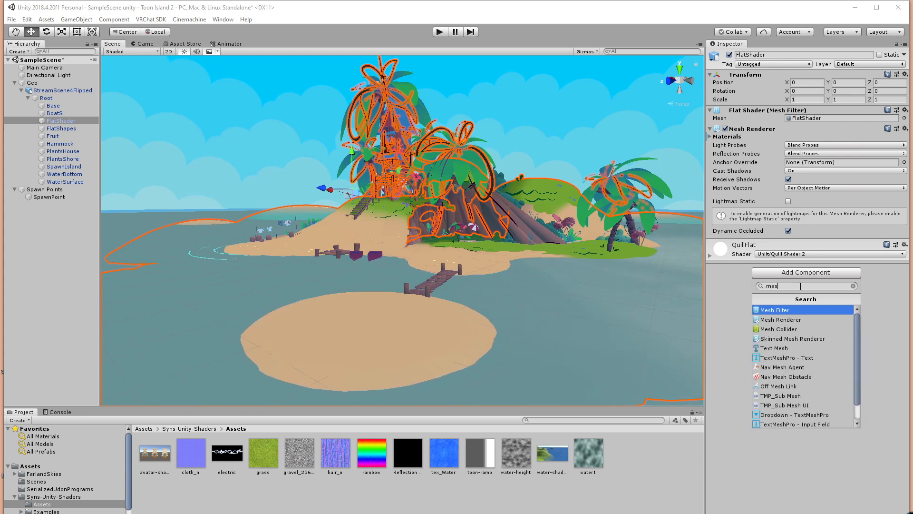
pyautogui.click(783, 329)
# Add a Mesh Collider component to the SpawnIsland object.
pyautogui.click(396, 328)
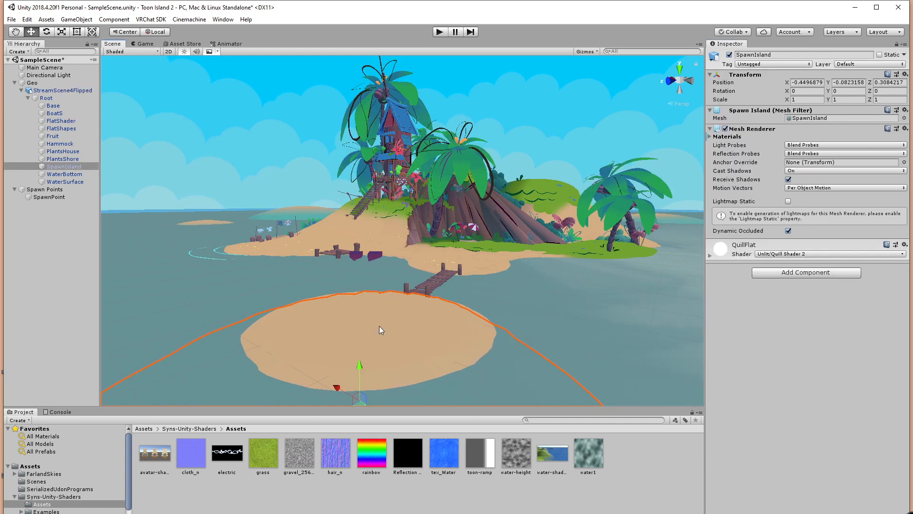
pyautogui.click(783, 275)
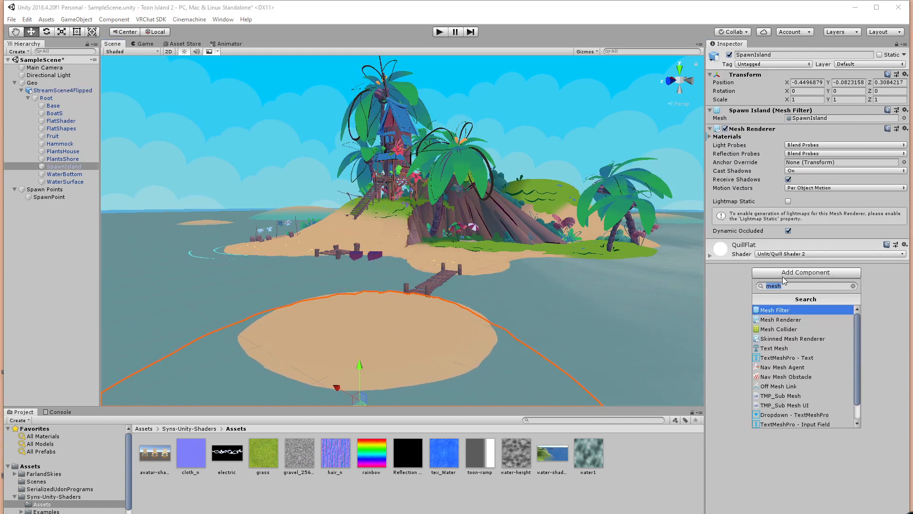
pyautogui.click(780, 329)
# Collapse the VRC Scene Descriptor on the Base object and add a Mesh Collider component to Base.
pyautogui.keyDown('alt'); pyautogui.moveTo(459, 344); pyautogui.dragTo(432, 278); pyautogui.keyUp('alt')
pyautogui.click(420, 273)
pyautogui.click(419, 273)
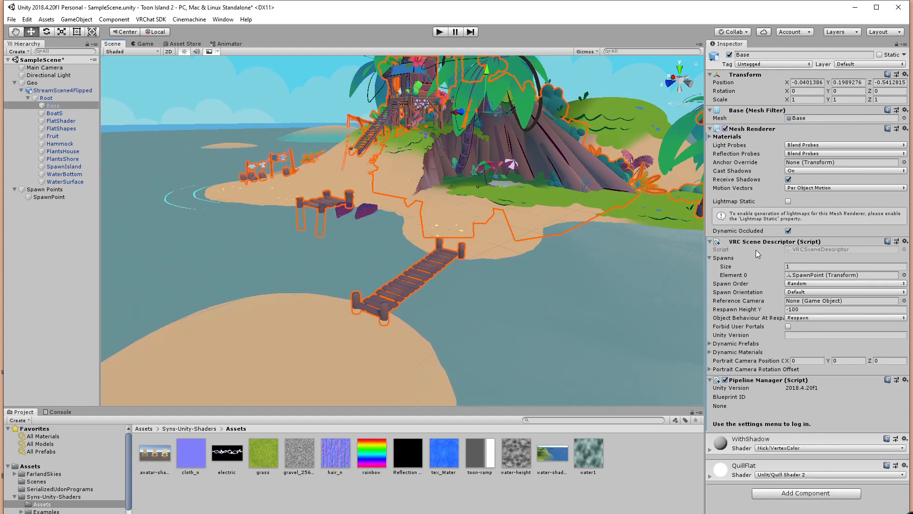
pyautogui.click(710, 243)
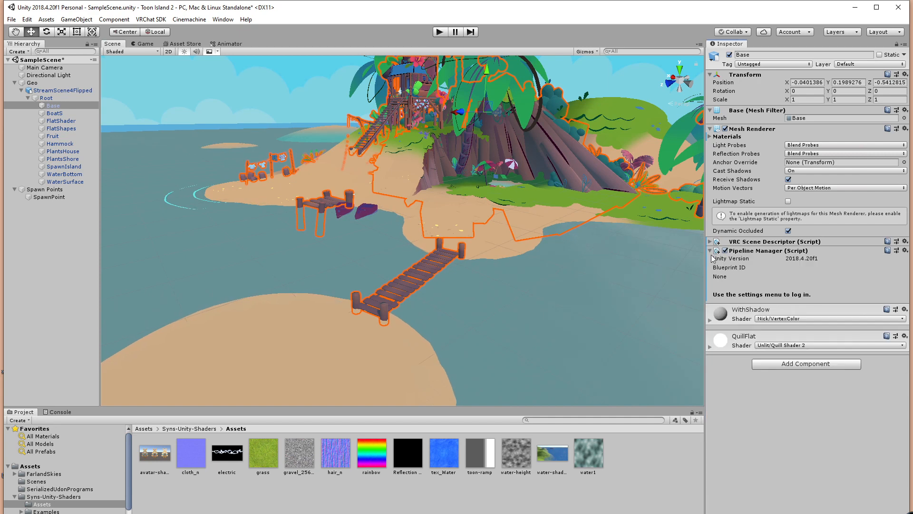
pyautogui.click(834, 364)
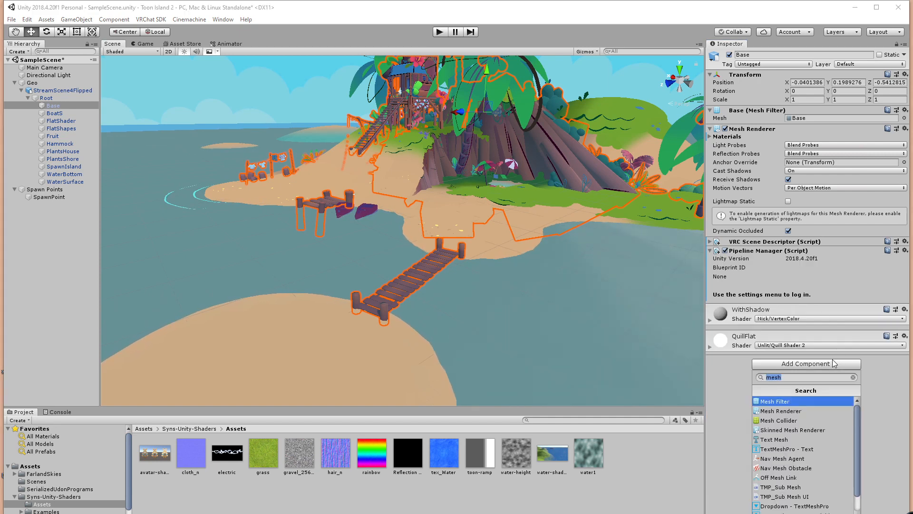
pyautogui.click(778, 421)
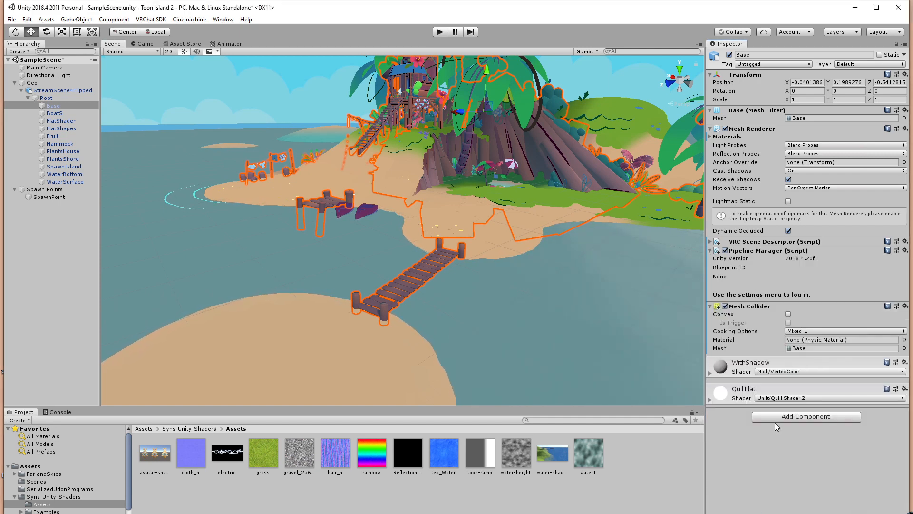
# Examine the island from the pier side and from behind, up close around the grassy rock ledge and palm trunks.
pyautogui.keyDown('alt'); pyautogui.moveTo(423, 302); pyautogui.dragTo(408, 274); pyautogui.keyUp('alt')
pyautogui.moveTo(409, 274); pyautogui.dragTo(369, 289, button='middle')
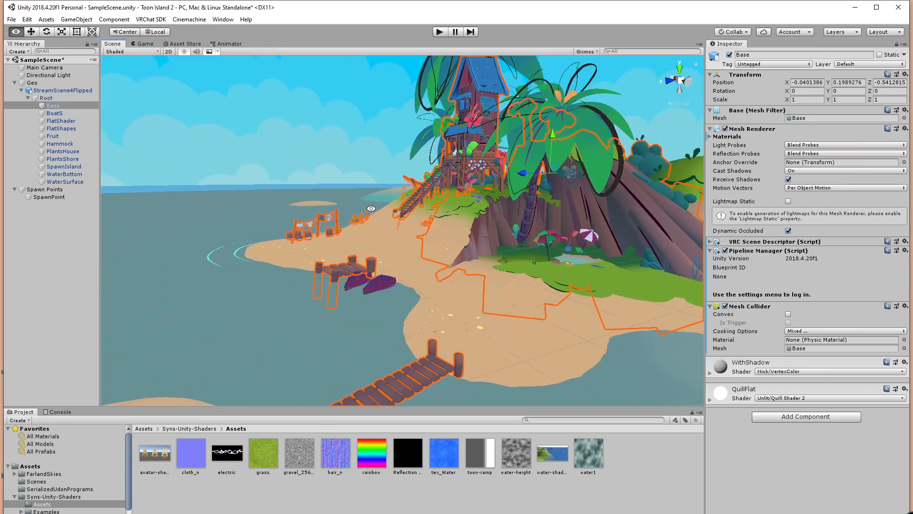
pyautogui.keyDown('alt'); pyautogui.moveTo(368, 288); pyautogui.dragTo(534, 265); pyautogui.keyUp('alt')
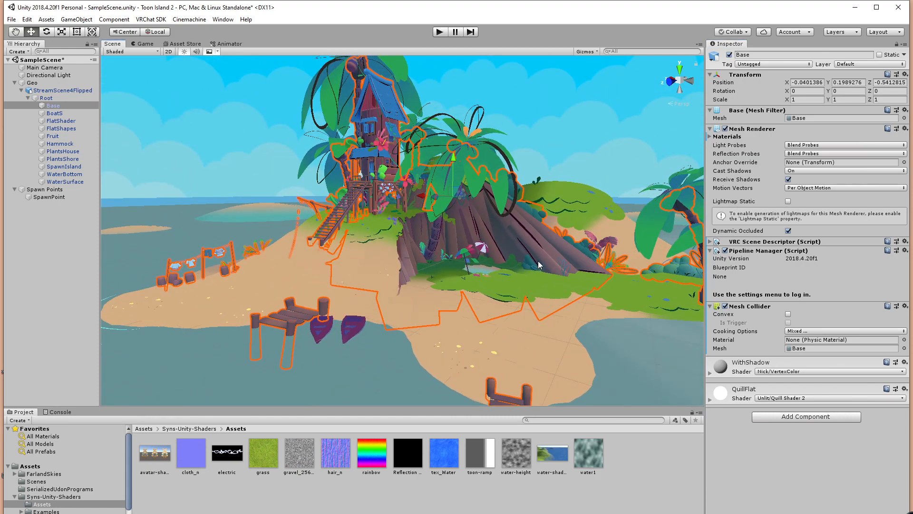
pyautogui.click(235, 144)
pyautogui.keyDown('alt'); pyautogui.moveTo(371, 238); pyautogui.dragTo(220, 307); pyautogui.keyUp('alt')
pyautogui.moveTo(220, 308); pyautogui.dragTo(108, 249, button='middle')
pyautogui.keyDown('alt'); pyautogui.moveTo(108, 249); pyautogui.dragTo(485, 265); pyautogui.keyUp('alt')
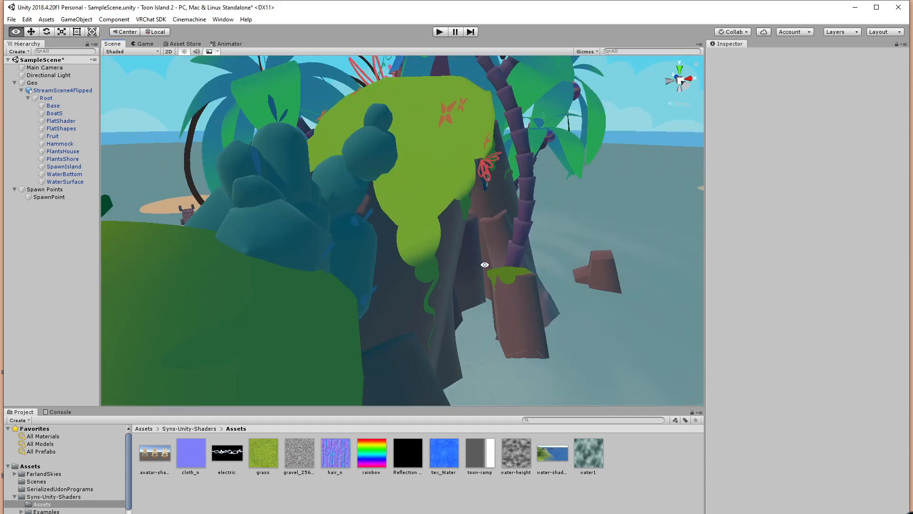
pyautogui.moveTo(485, 265); pyautogui.dragTo(369, 282, button='middle')
pyautogui.keyDown('alt'); pyautogui.moveTo(370, 282); pyautogui.dragTo(424, 269); pyautogui.keyUp('alt')
pyautogui.scroll(4, 445, 310)
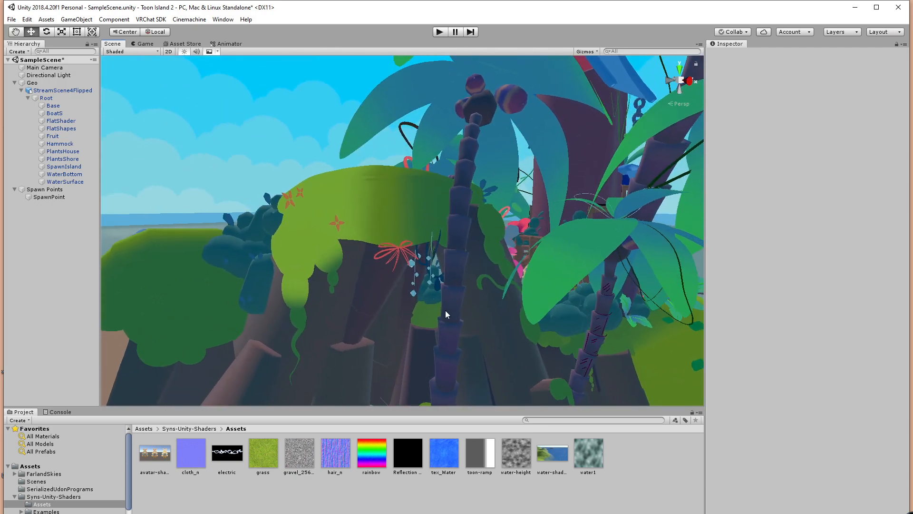
pyautogui.scroll(1, 443, 303)
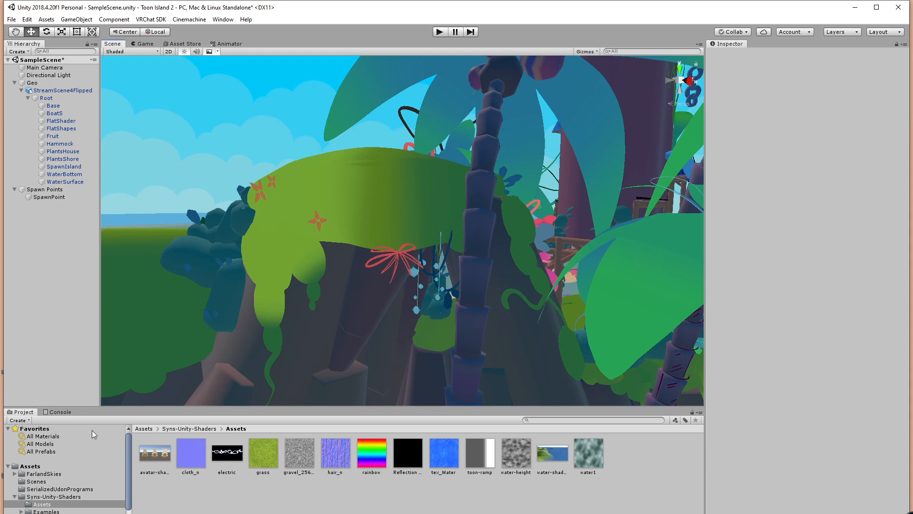
# Apply the WithShadow material from the main Assets folder to the blue hanging plants below the grassy rock ledge.
pyautogui.click(30, 467)
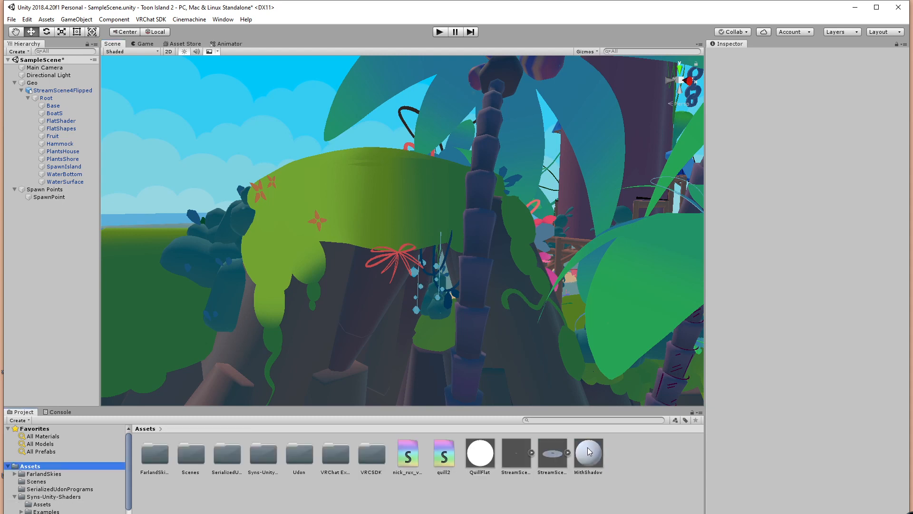
pyautogui.moveTo(589, 451); pyautogui.dragTo(413, 276)
pyautogui.keyDown('alt'); pyautogui.moveTo(351, 249); pyautogui.dragTo(433, 230); pyautogui.keyUp('alt')
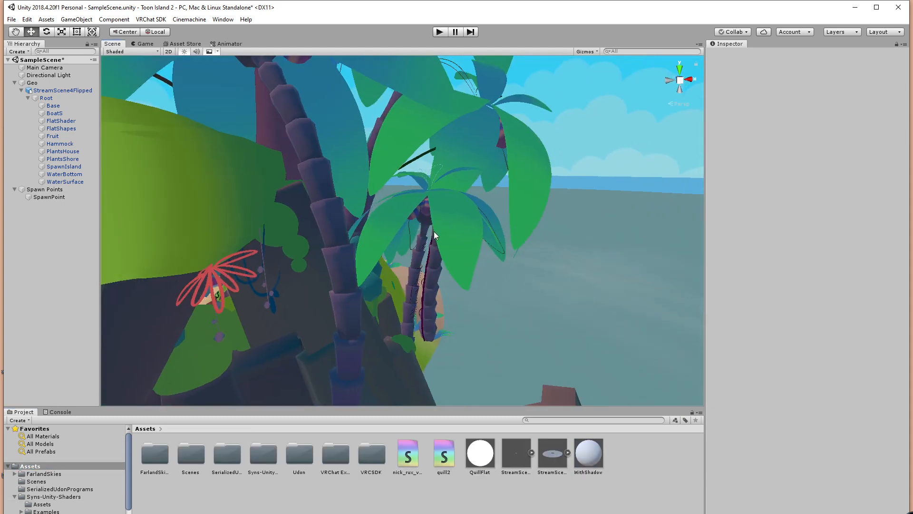
pyautogui.scroll(-8, 432, 230)
pyautogui.keyDown('alt'); pyautogui.moveTo(228, 223); pyautogui.dragTo(476, 267); pyautogui.keyUp('alt')
pyautogui.scroll(-4, 393, 236)
pyautogui.moveTo(476, 267); pyautogui.dragTo(466, 307, button='middle')
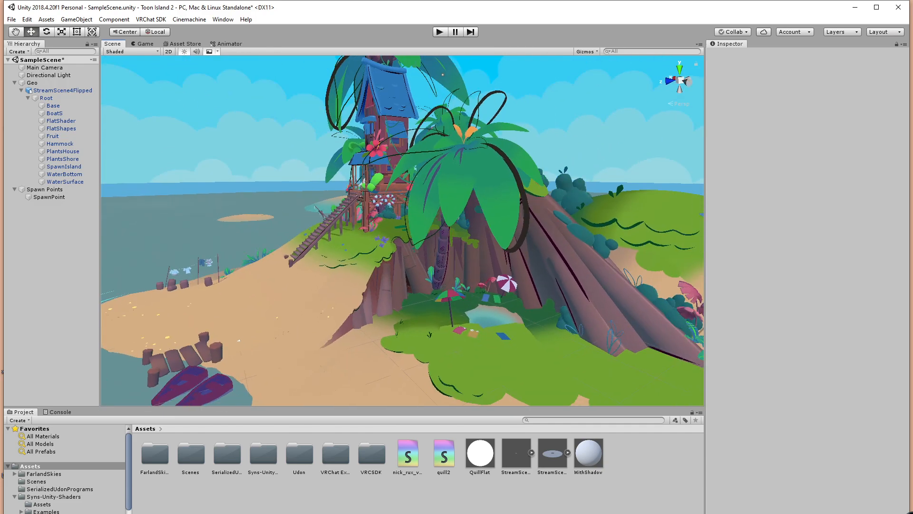
# Import the Flag 3D object from the ULiveStream StreamScene4 folder in File Explorer into Assets and show its import settings.
pyautogui.click(245, 513)
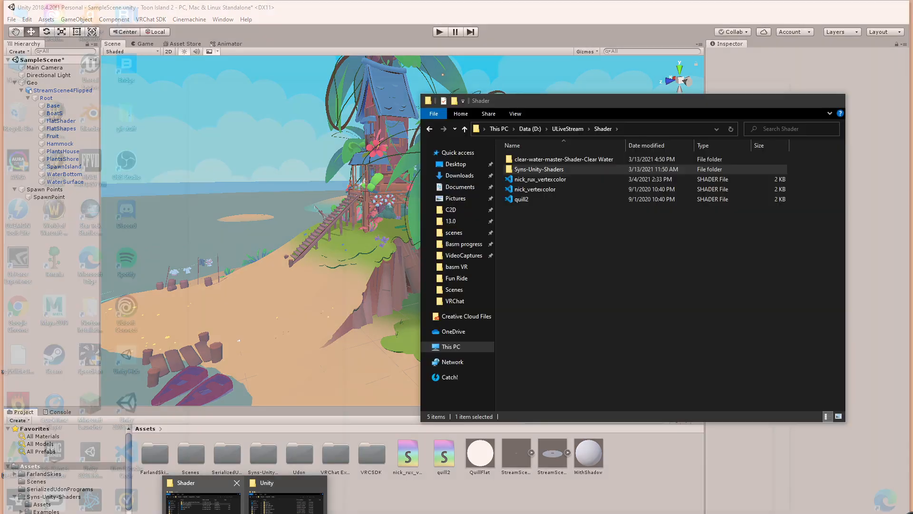
pyautogui.click(204, 498)
pyautogui.click(569, 129)
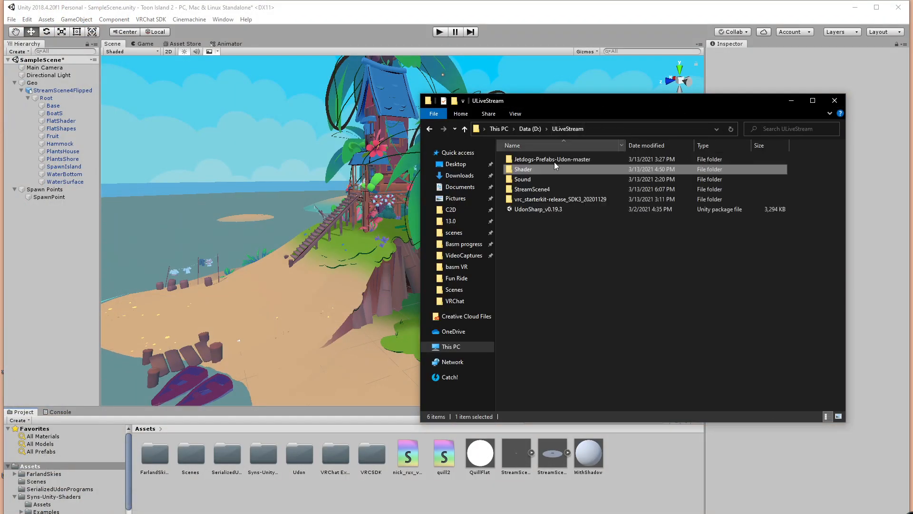
pyautogui.doubleClick(530, 191)
pyautogui.click(519, 169)
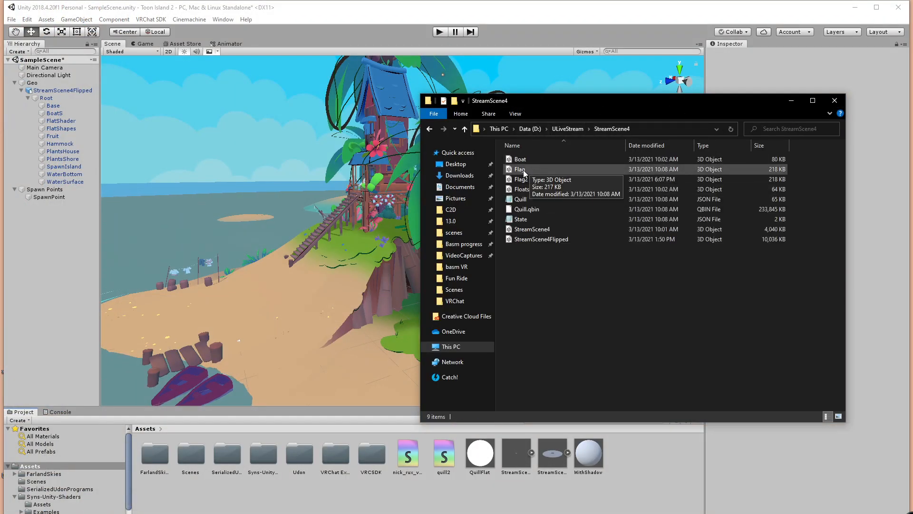
pyautogui.moveTo(534, 191); pyautogui.dragTo(629, 497)
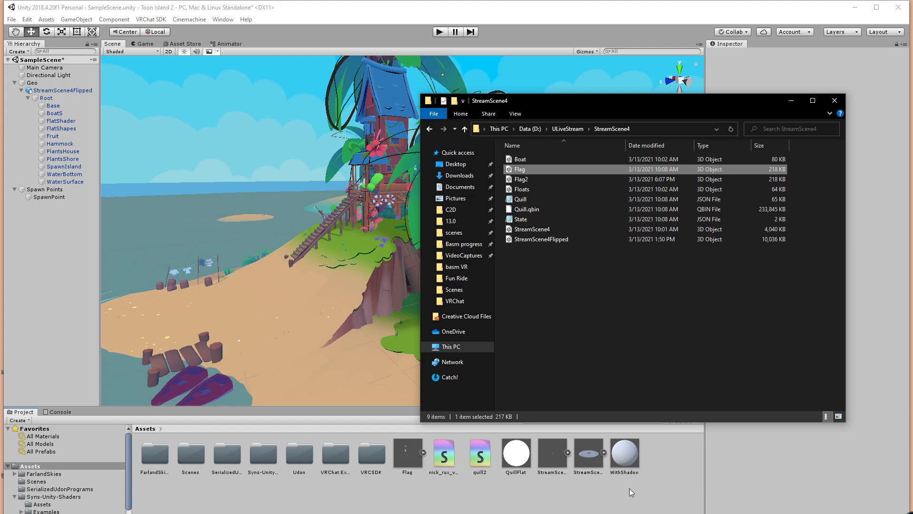
pyautogui.click(421, 464)
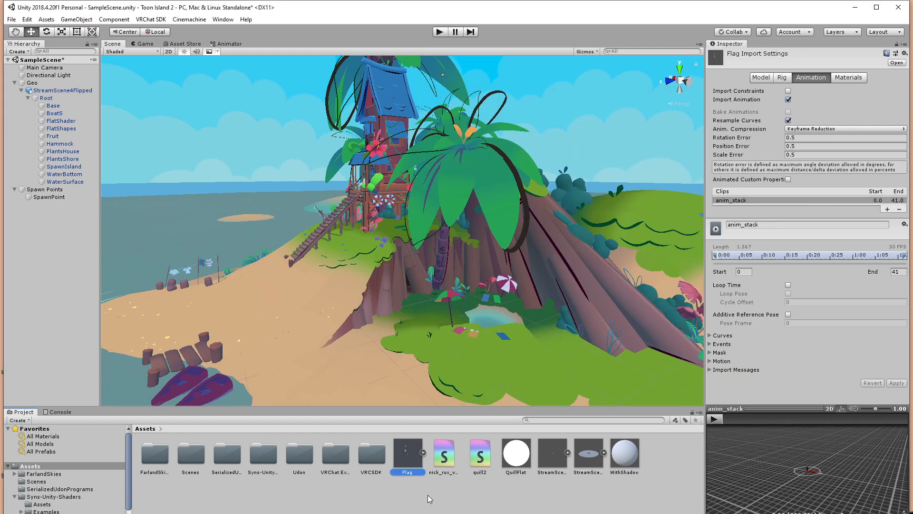
# Create an Animator Controller named "Flag Anim" in the Assets folder.
pyautogui.keyDown('alt'); pyautogui.moveTo(305, 204); pyautogui.dragTo(468, 220); pyautogui.keyUp('alt')
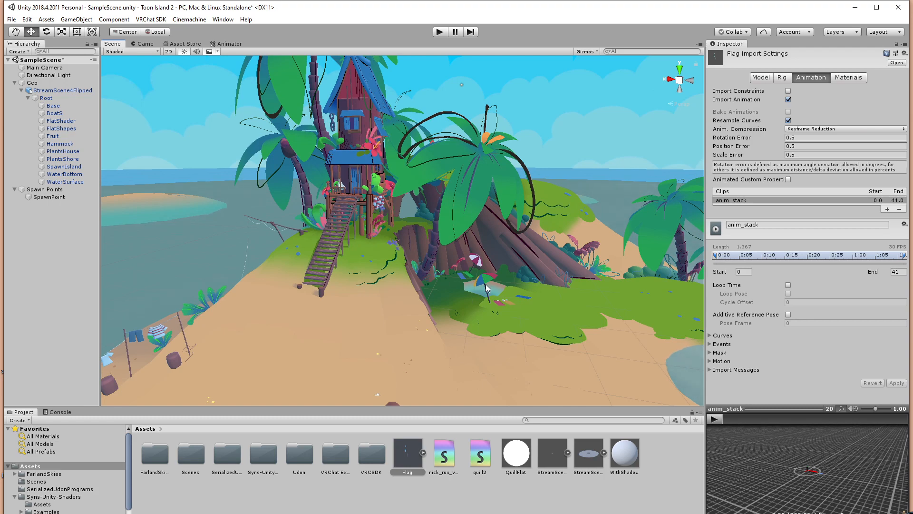
pyautogui.keyDown('alt'); pyautogui.moveTo(490, 313); pyautogui.dragTo(523, 305); pyautogui.keyUp('alt')
pyautogui.click(441, 501)
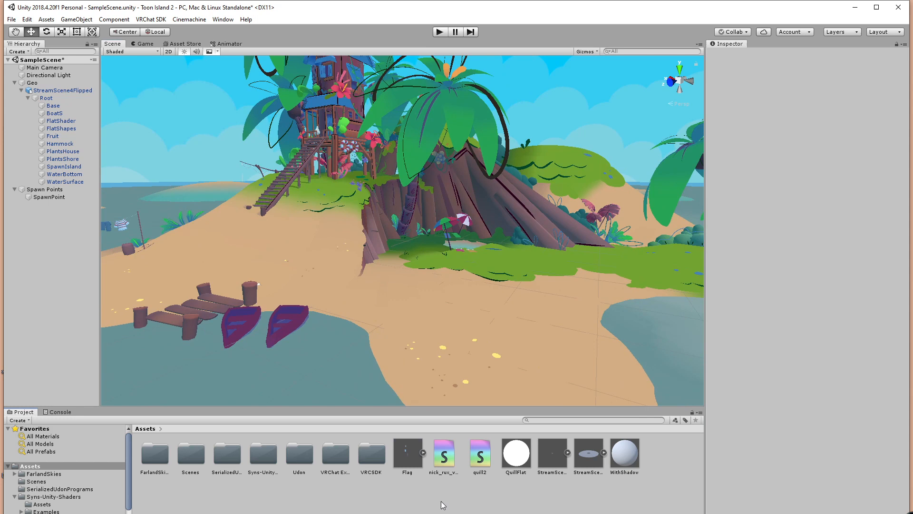
pyautogui.rightClick(417, 497)
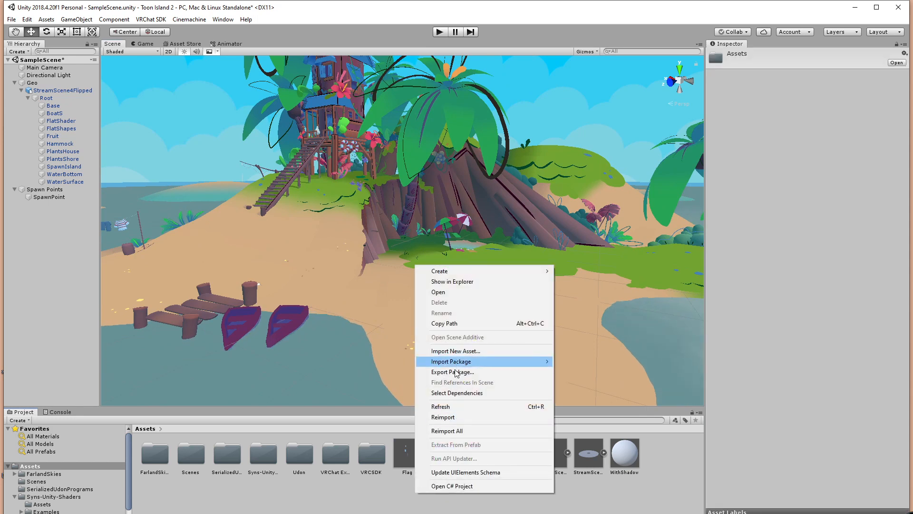
pyautogui.moveTo(448, 277)
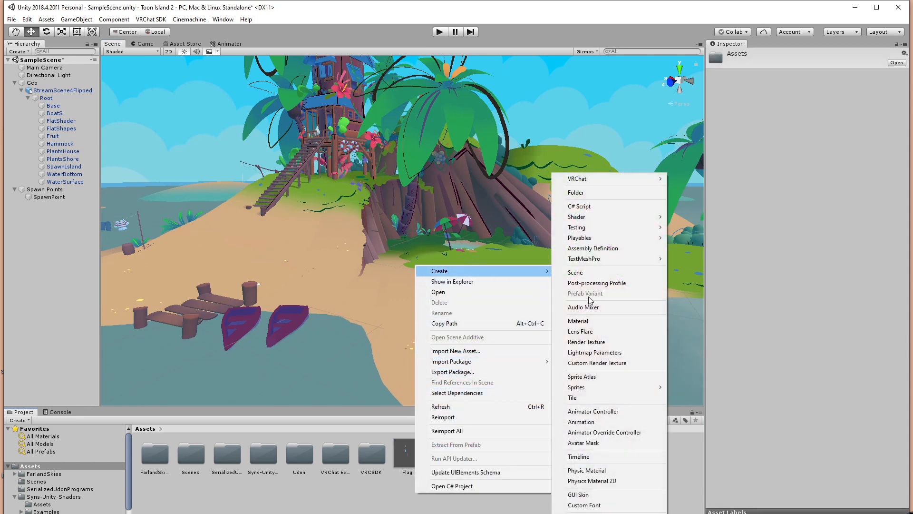
pyautogui.click(608, 413)
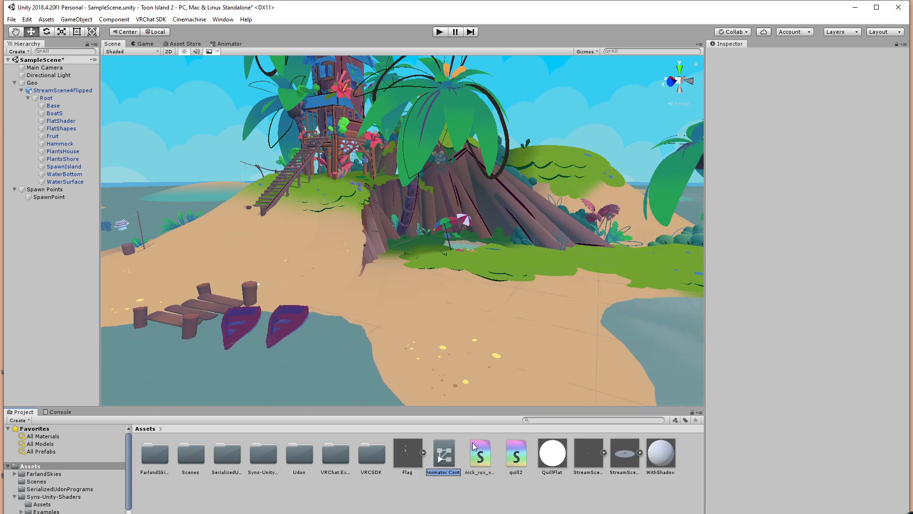
pyautogui.write('Flag a')
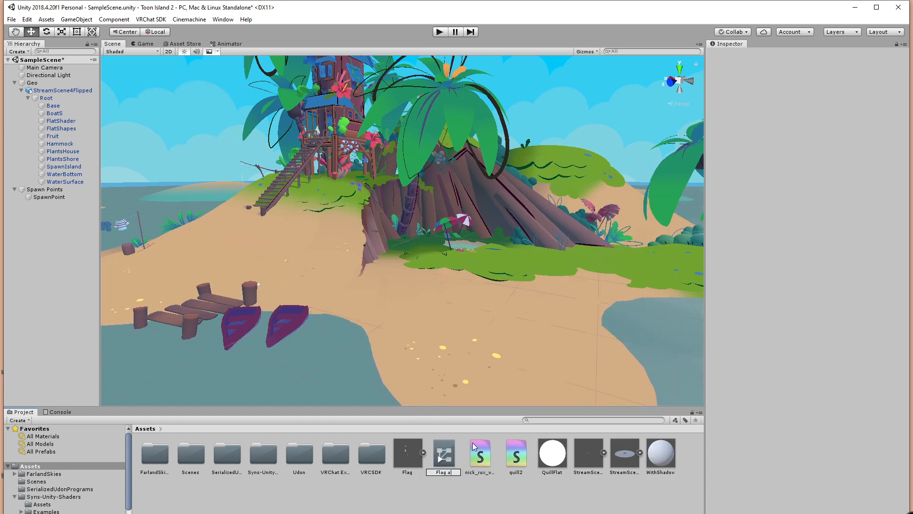
pyautogui.press('BackSpace')
pyautogui.write('Anim')
pyautogui.press('Return')
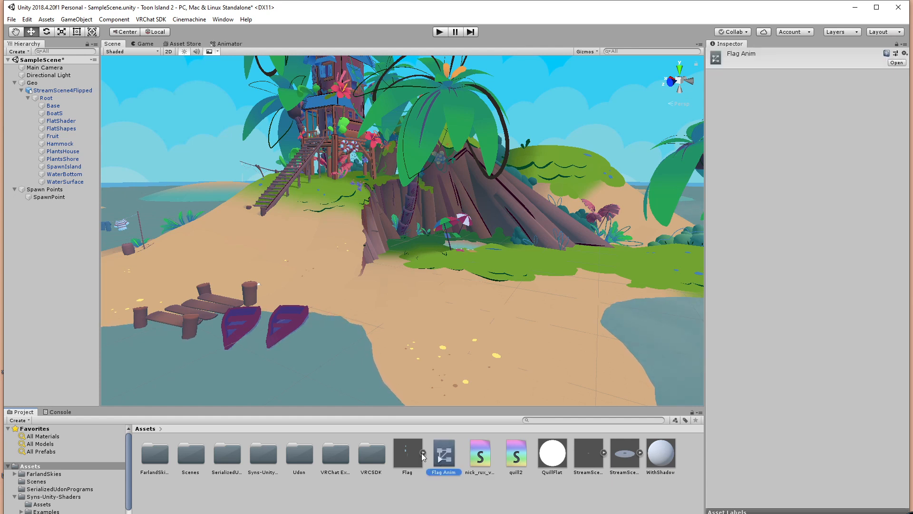
pyautogui.click(447, 481)
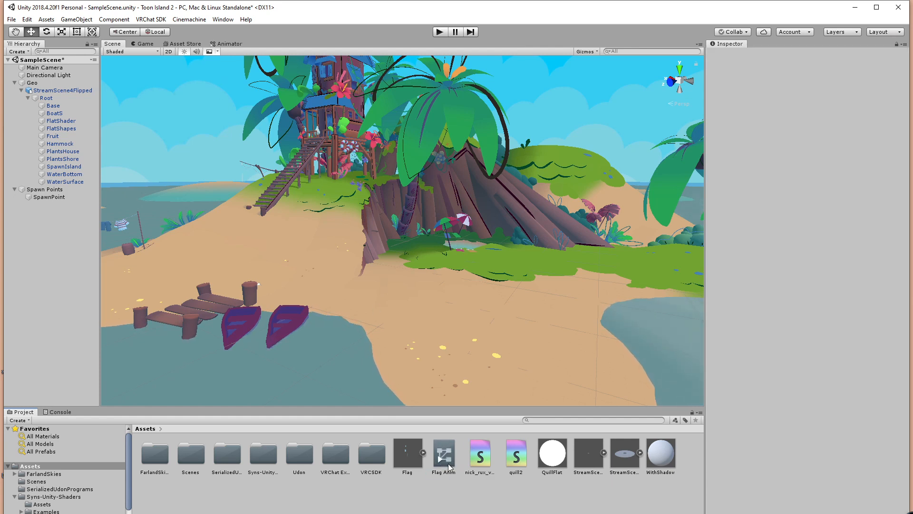
# Add the Flag model's anim_stack clip as a state in the Flag Anim controller's Base Layer.
pyautogui.click(448, 460)
pyautogui.click(229, 44)
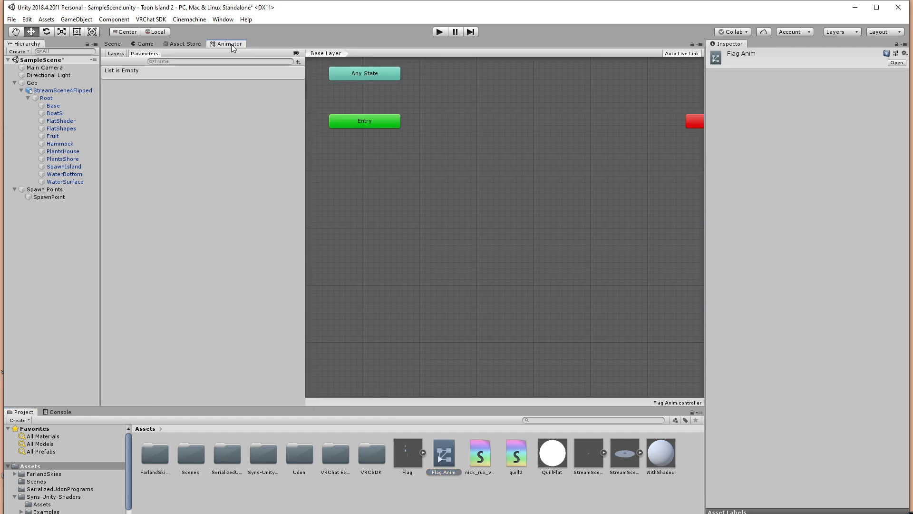
pyautogui.click(423, 452)
pyautogui.scroll(-3, 526, 490)
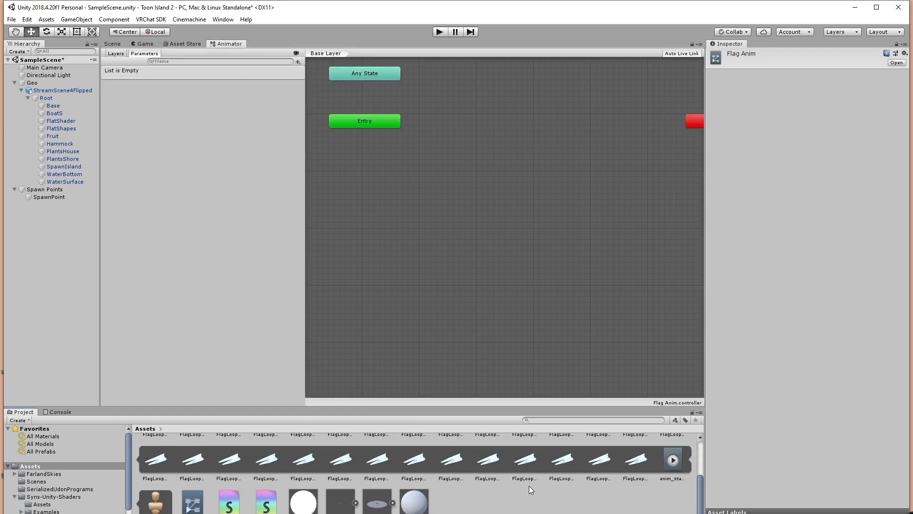
pyautogui.moveTo(666, 472); pyautogui.dragTo(452, 221)
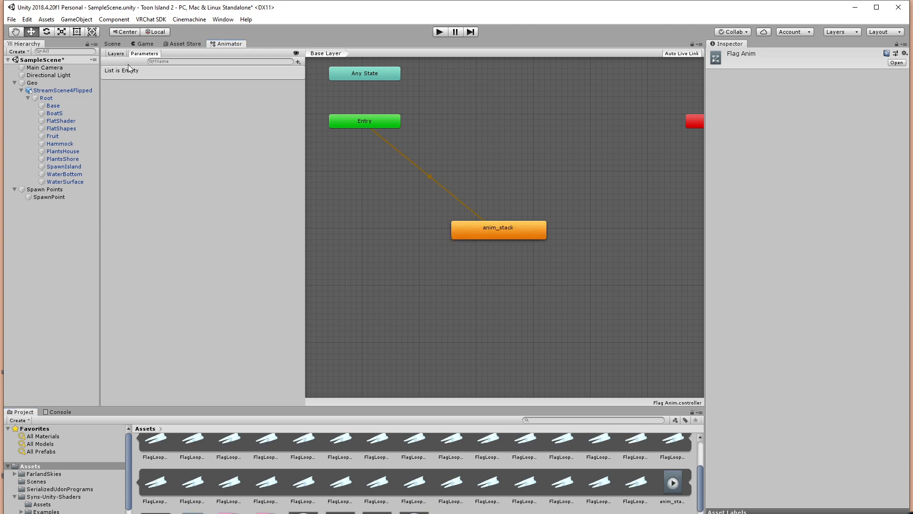
pyautogui.scroll(2, 447, 462)
pyautogui.click(429, 450)
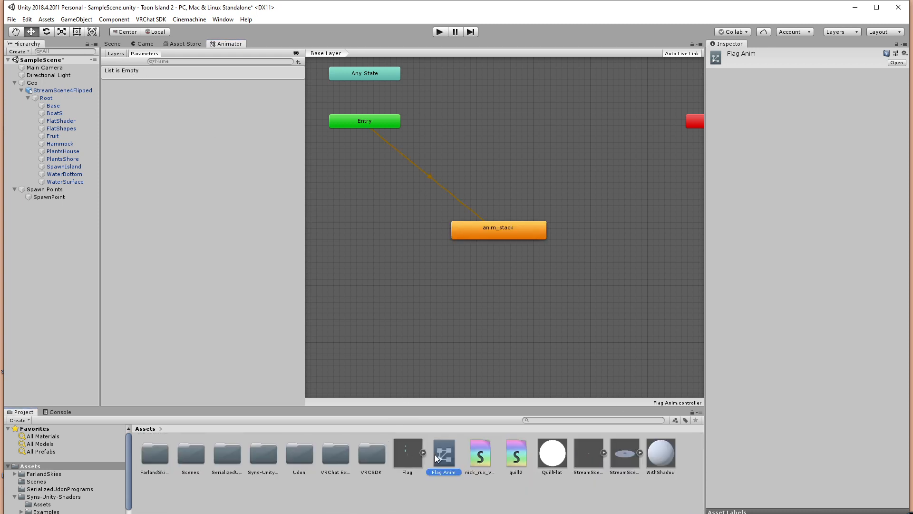
# Disable Resample Curves, set Anim. Compression to Off and enable Loop Time in the Flag model's animation import settings, applying the changes.
pyautogui.click(412, 459)
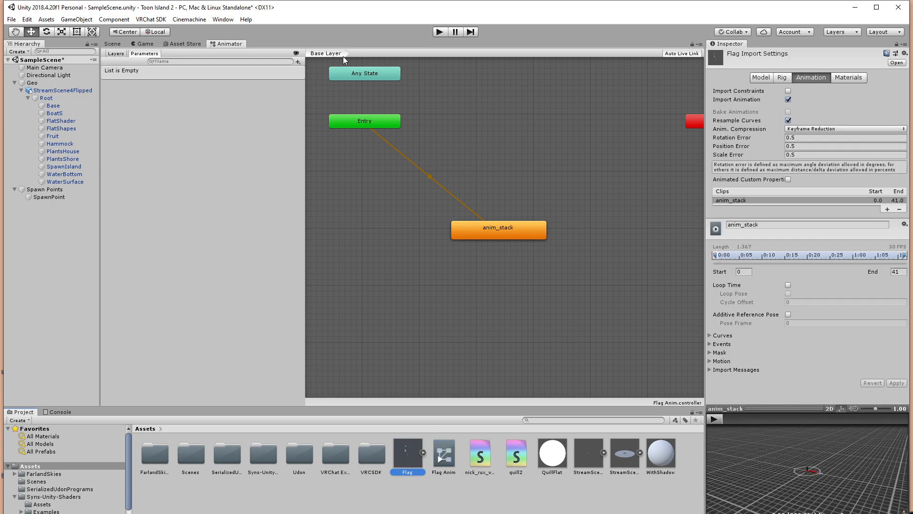
pyautogui.click(114, 44)
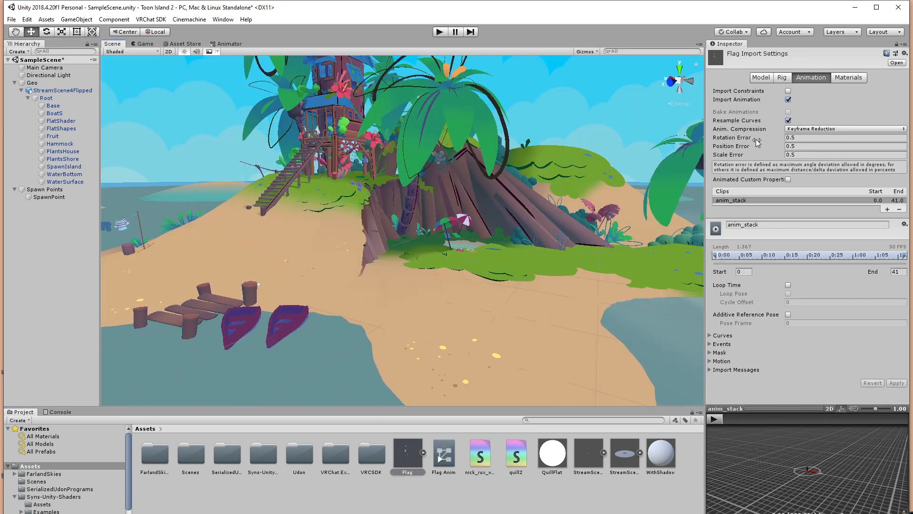
pyautogui.click(788, 121)
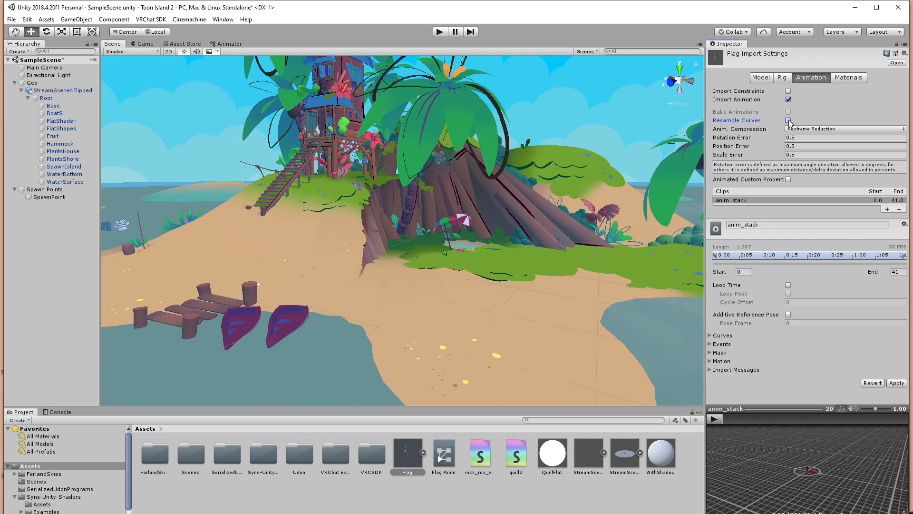
pyautogui.click(806, 130)
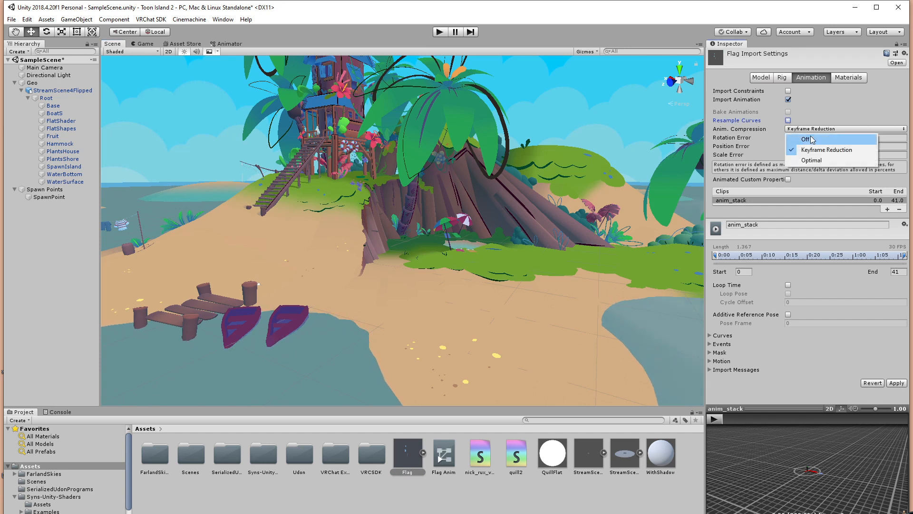
pyautogui.click(794, 135)
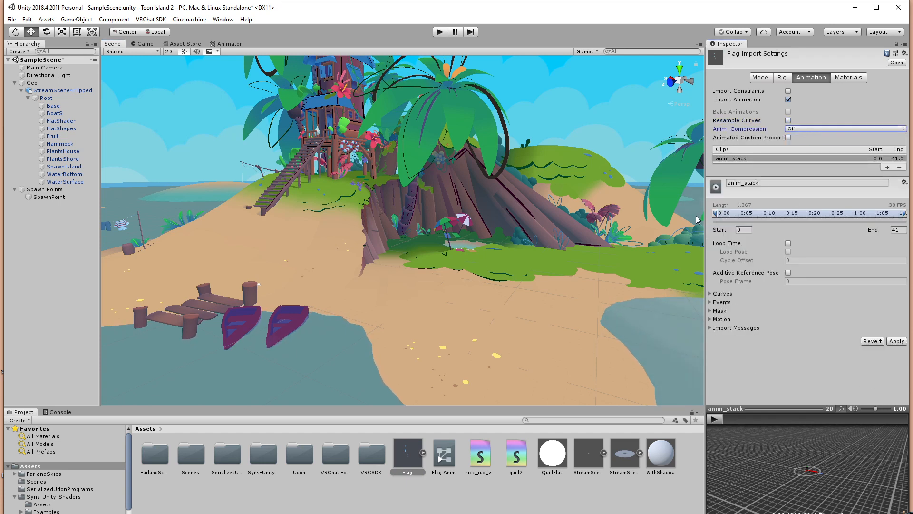
pyautogui.click(789, 244)
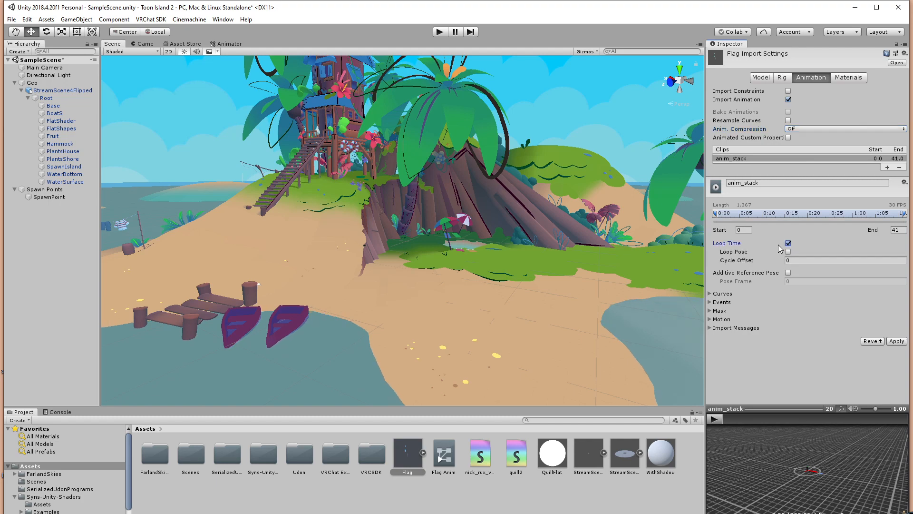
pyautogui.click(896, 341)
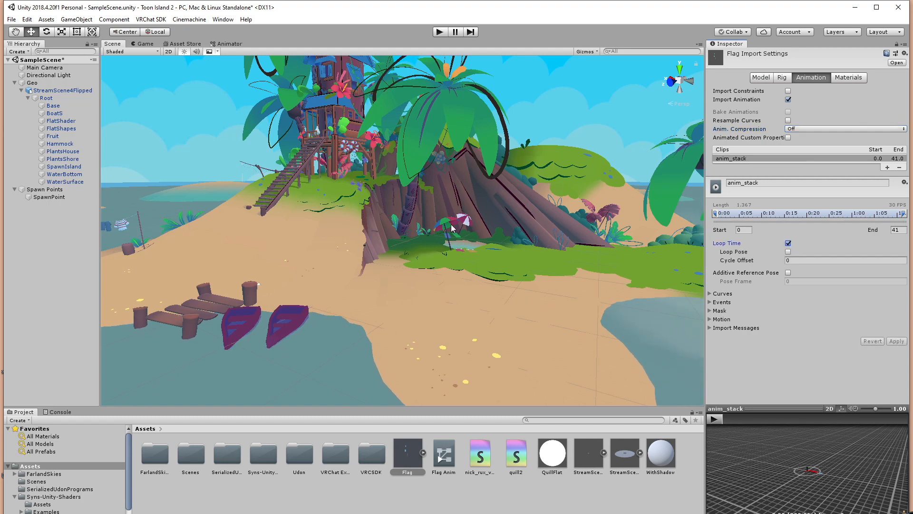
# Place the Flag model in the scene and give it the transform values copied from StreamScene4Flipped.
pyautogui.moveTo(452, 228); pyautogui.dragTo(469, 311, button='middle')
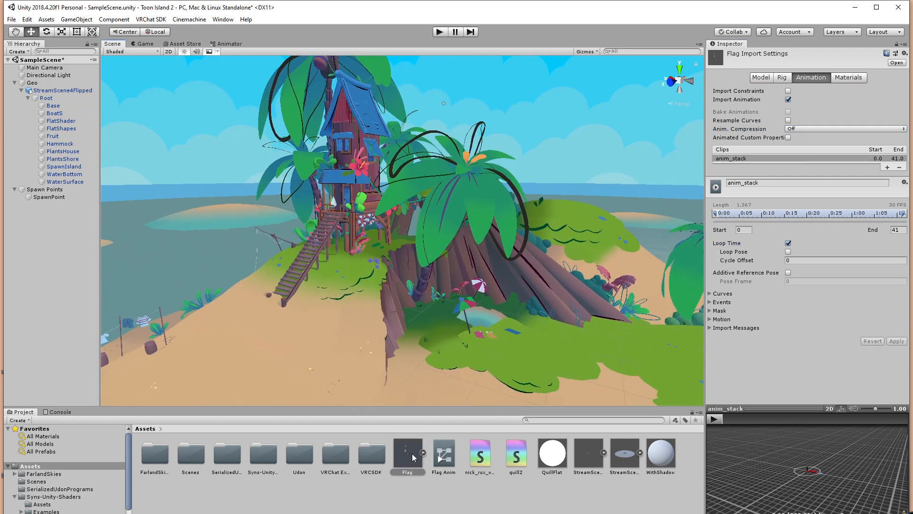
pyautogui.moveTo(412, 458); pyautogui.dragTo(357, 332)
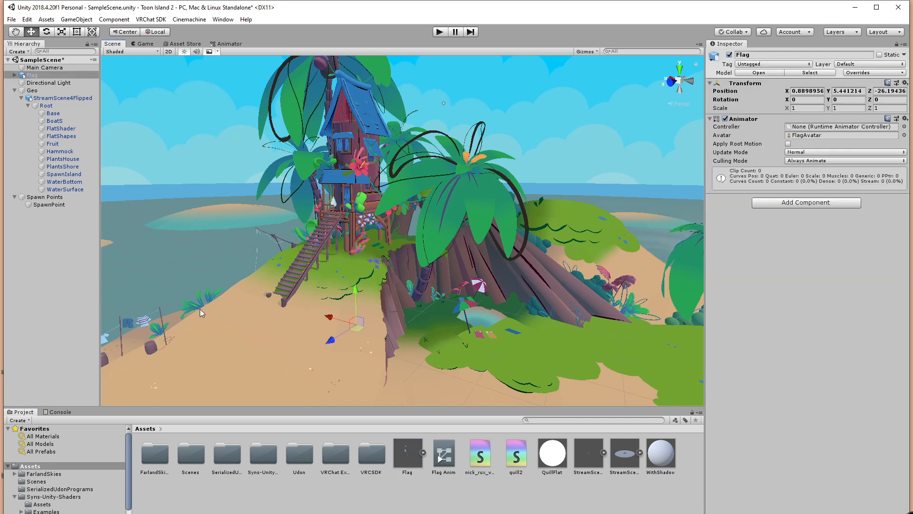
pyautogui.click(53, 99)
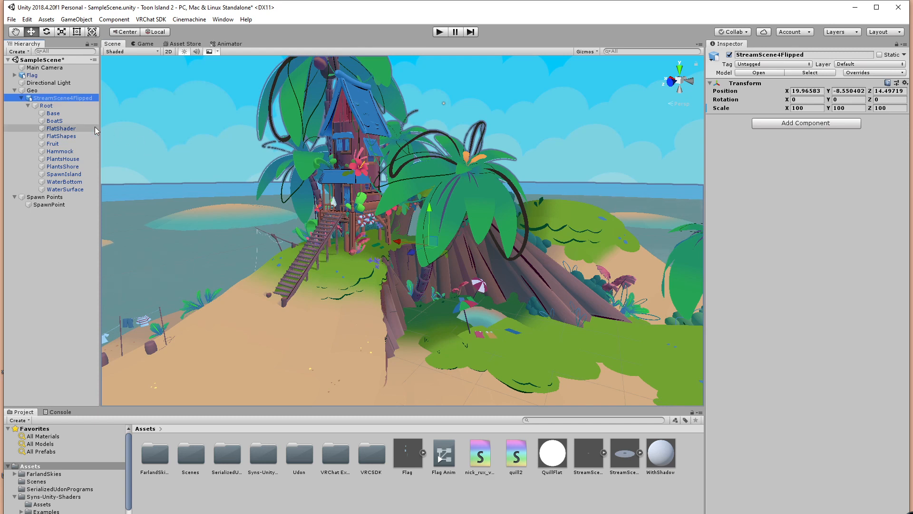
pyautogui.rightClick(761, 98)
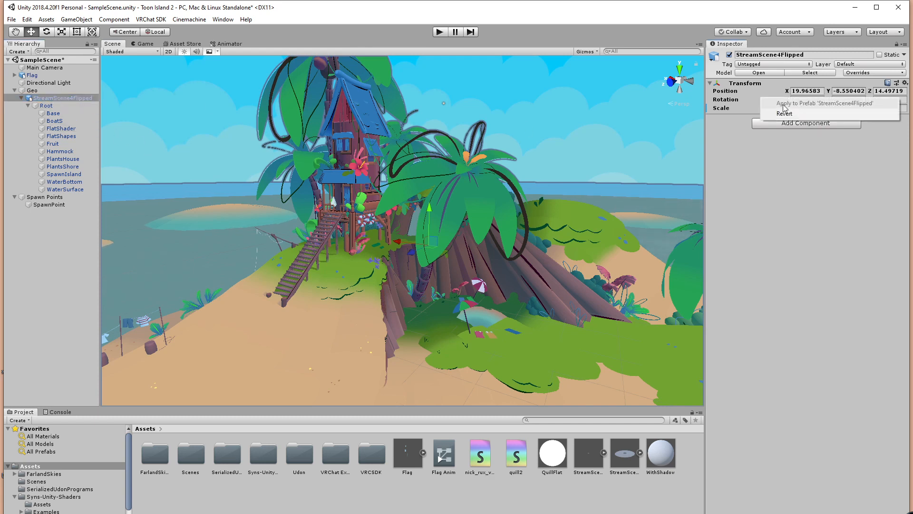
pyautogui.rightClick(766, 82)
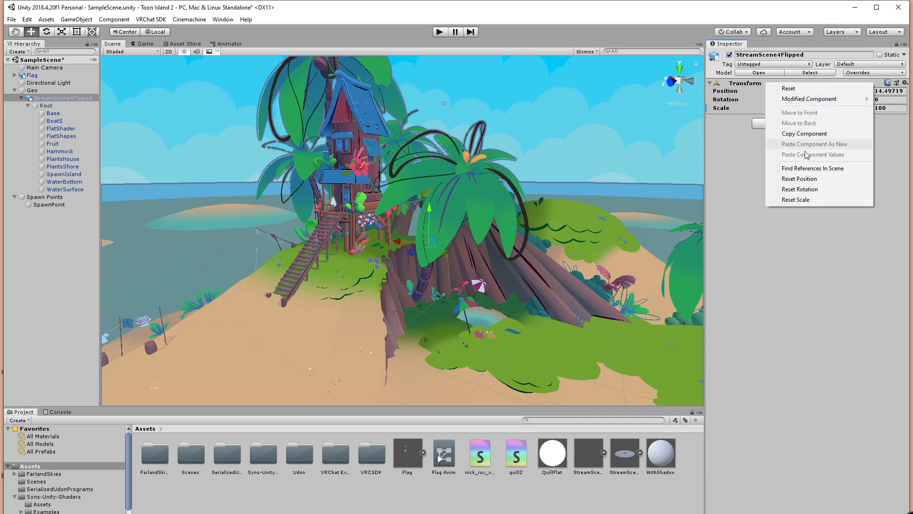
pyautogui.click(803, 133)
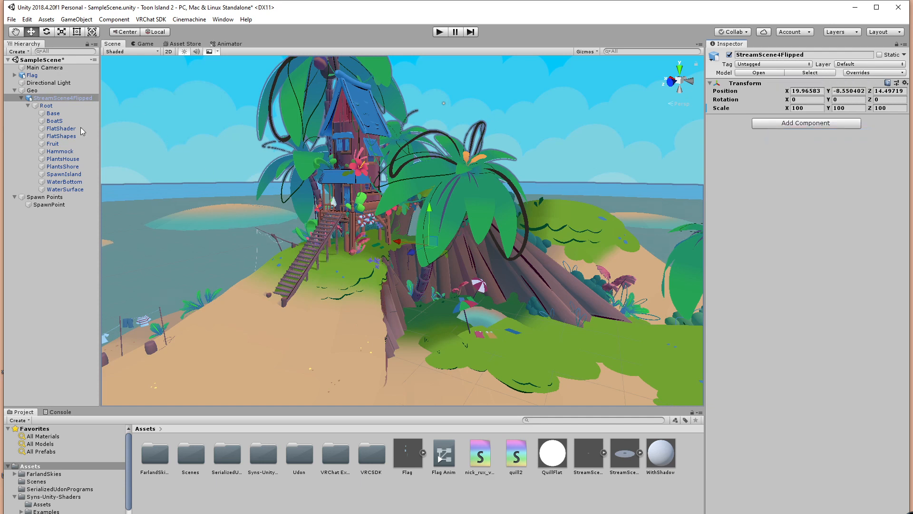
pyautogui.click(32, 75)
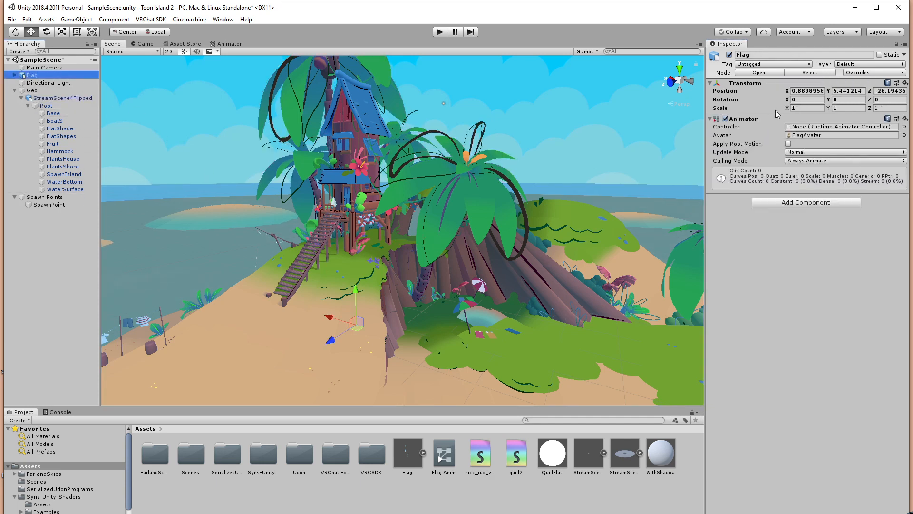
pyautogui.rightClick(759, 82)
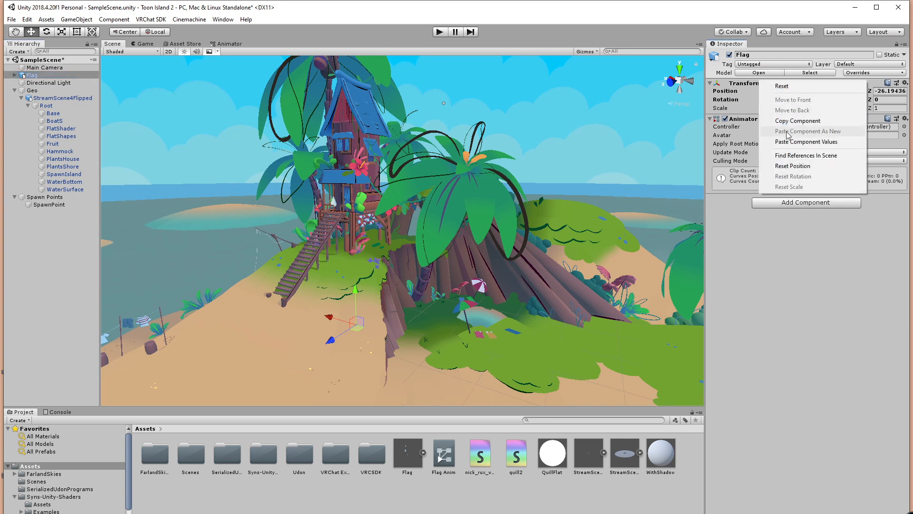
pyautogui.click(795, 146)
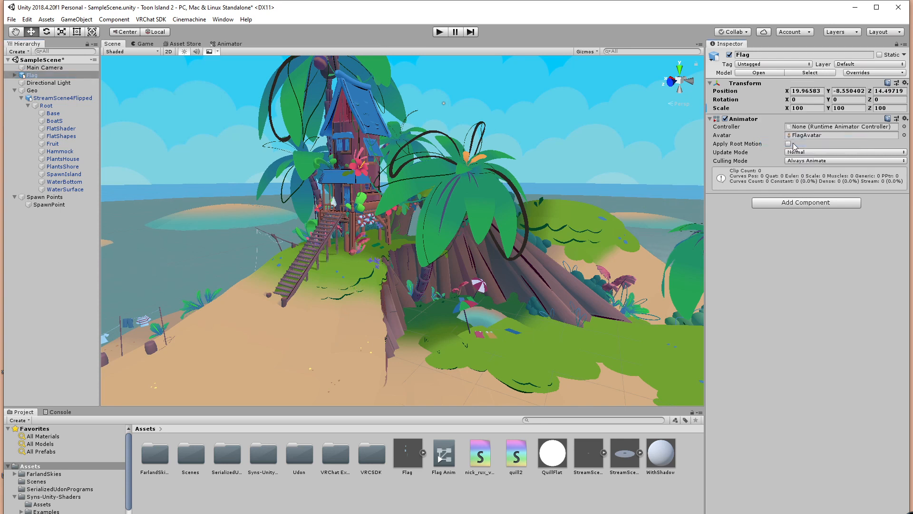
# Set the Flag object's position to 0, 0, 0.
pyautogui.scroll(-10, 393, 244)
pyautogui.keyDown('alt'); pyautogui.moveTo(442, 154); pyautogui.dragTo(527, 257); pyautogui.keyUp('alt')
pyautogui.moveTo(527, 257); pyautogui.dragTo(528, 178, button='middle')
pyautogui.keyDown('alt'); pyautogui.moveTo(547, 247); pyautogui.dragTo(472, 252); pyautogui.keyUp('alt')
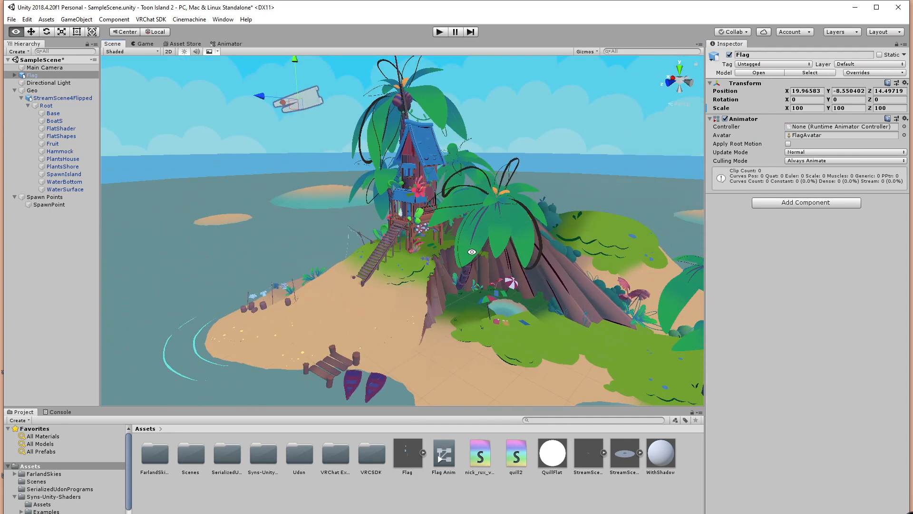
pyautogui.keyDown('alt'); pyautogui.moveTo(529, 168); pyautogui.dragTo(371, 161); pyautogui.keyUp('alt')
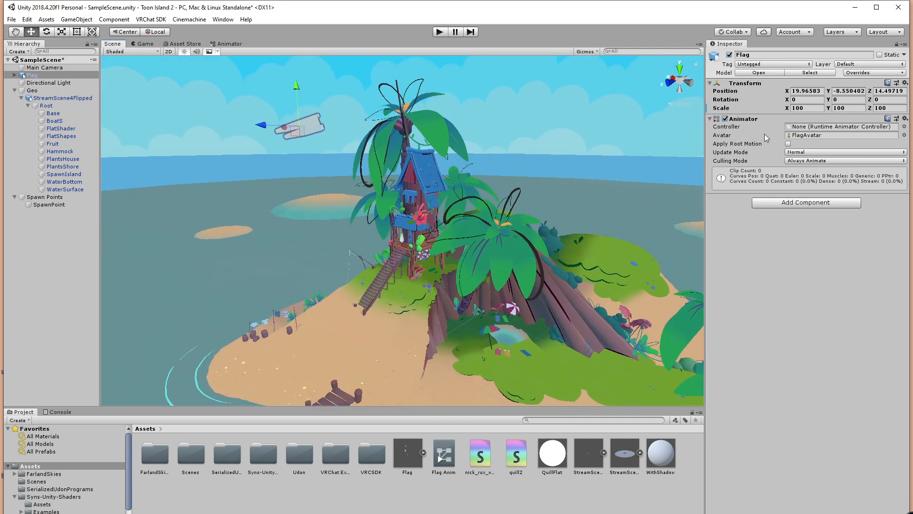
pyautogui.click(808, 91)
pyautogui.write('0')
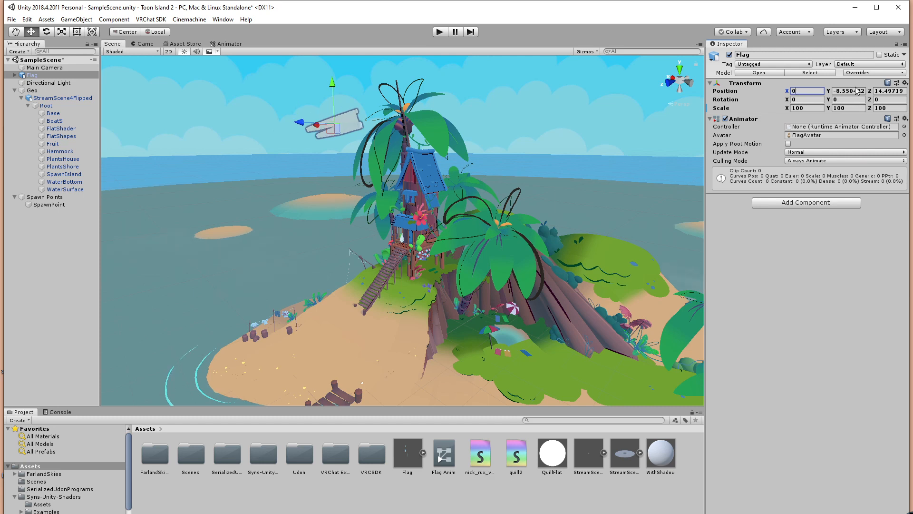
pyautogui.press('Tab')
pyautogui.write('0')
pyautogui.press('Tab')
pyautogui.write('0')
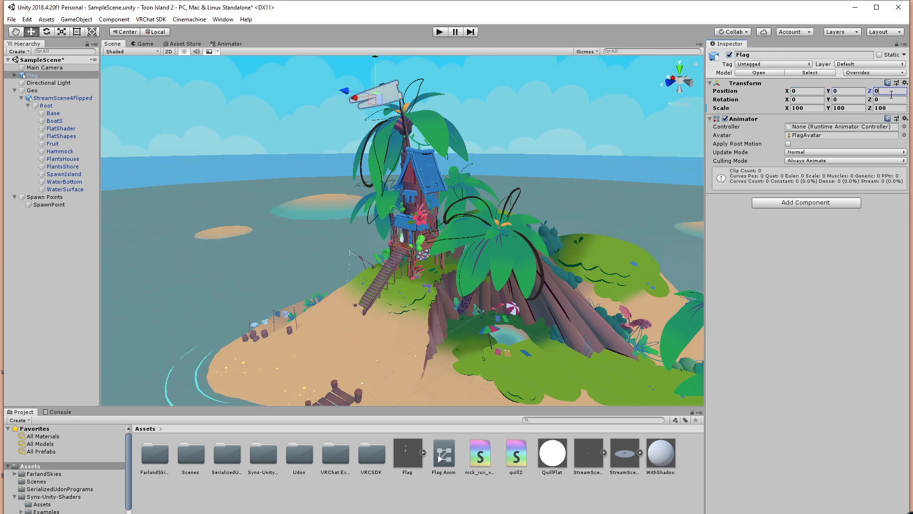
# Collapse StreamScene4Flipped in the hierarchy and inspect the flag's placement on the pole above the tree house.
pyautogui.click(519, 114)
pyautogui.keyDown('alt'); pyautogui.moveTo(524, 195); pyautogui.dragTo(642, 188); pyautogui.keyUp('alt')
pyautogui.moveTo(464, 277); pyautogui.dragTo(455, 212, button='middle')
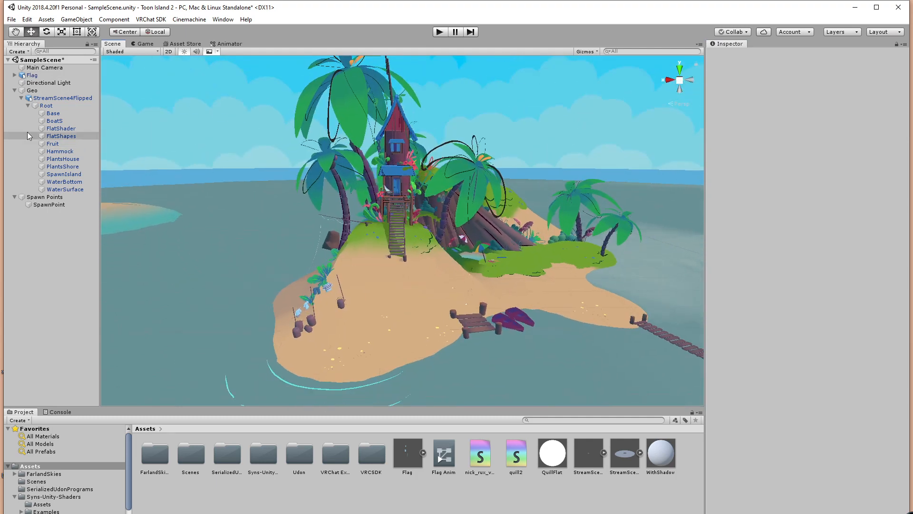
pyautogui.click(21, 98)
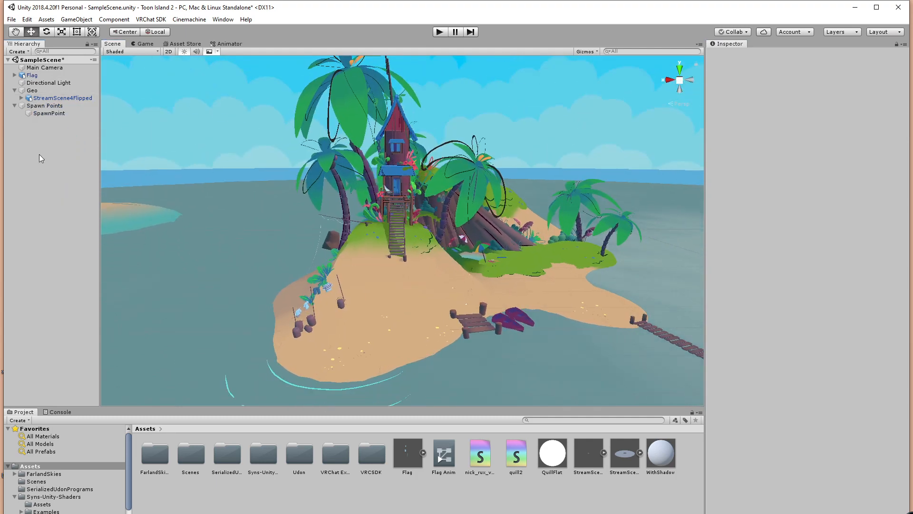
pyautogui.keyDown('alt'); pyautogui.moveTo(347, 189); pyautogui.dragTo(493, 163); pyautogui.keyUp('alt')
pyautogui.moveTo(405, 67); pyautogui.dragTo(403, 167, button='middle')
pyautogui.scroll(3, 403, 167)
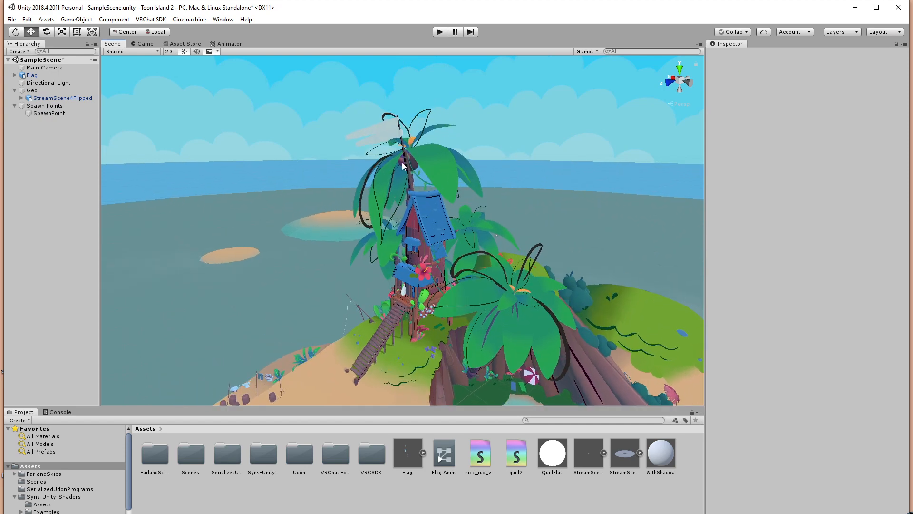
# Assign the WithShadow material to all the FlagLoop_baked meshes inside the Flag object, leaving Flag collapsed in the hierarchy.
pyautogui.moveTo(660, 453); pyautogui.dragTo(629, 494)
pyautogui.click(15, 75)
pyautogui.click(21, 83)
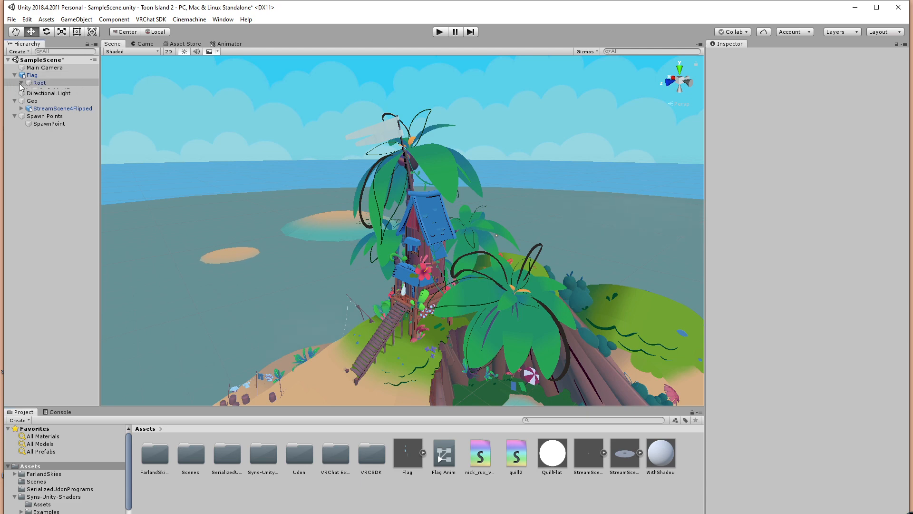
pyautogui.click(27, 90)
pyautogui.click(34, 98)
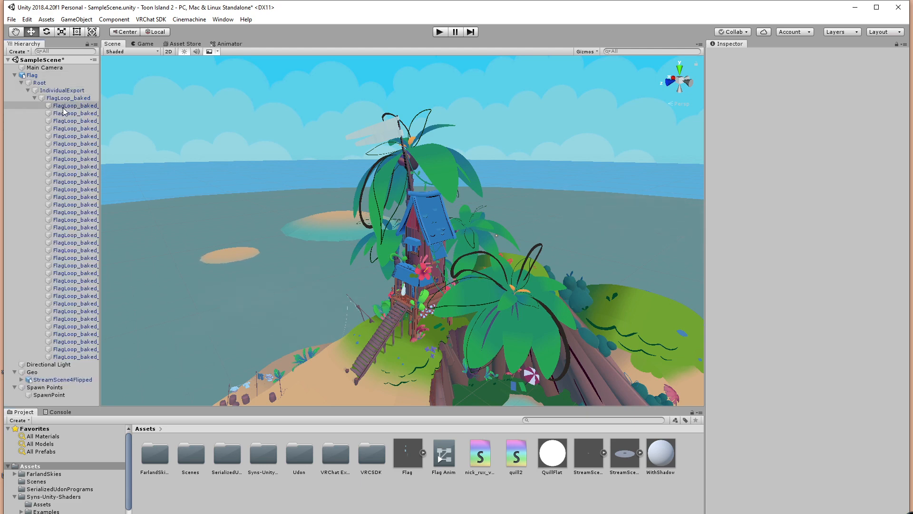
pyautogui.click(63, 108)
pyautogui.keyDown('shift'); pyautogui.click(72, 356); pyautogui.keyUp('shift')
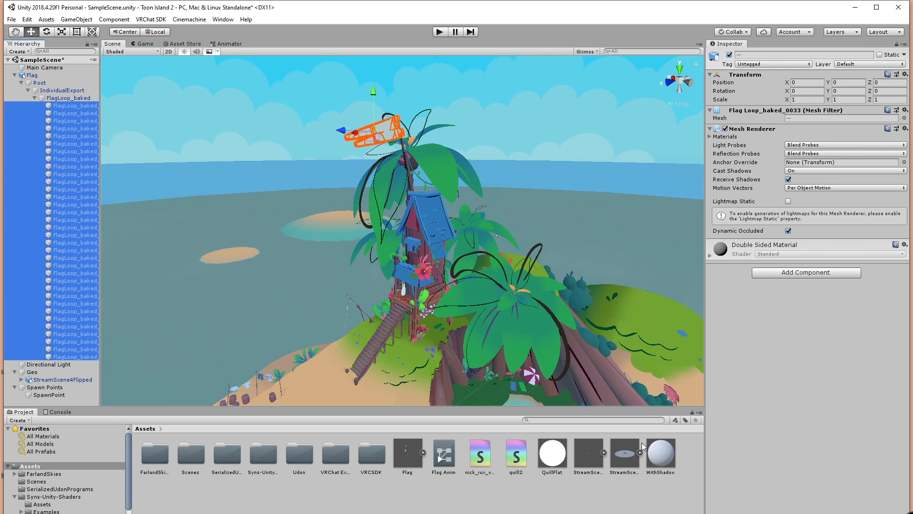
pyautogui.moveTo(659, 463); pyautogui.dragTo(755, 352)
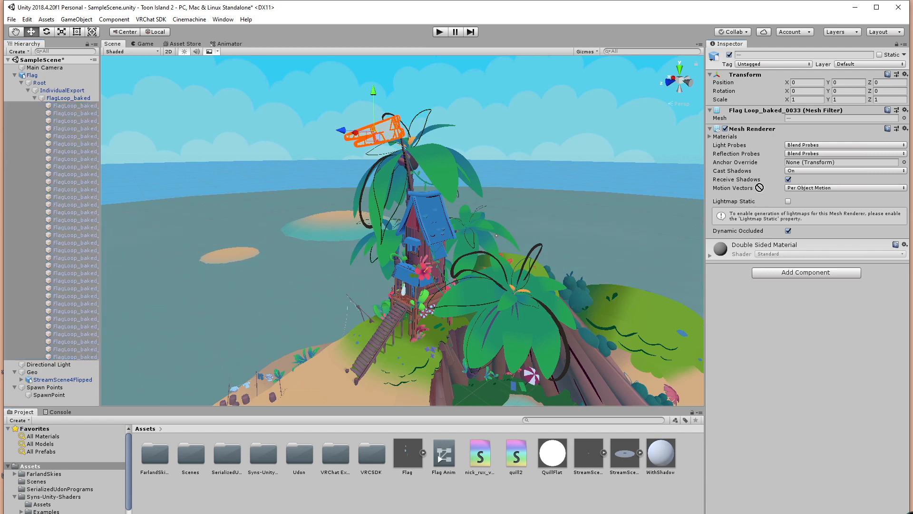
pyautogui.moveTo(760, 188)
pyautogui.mouseDown()
pyautogui.moveTo(638, 486)
pyautogui.moveTo(661, 458)
pyautogui.moveTo(753, 187)
pyautogui.mouseUp()
pyautogui.moveTo(772, 132); pyautogui.dragTo(772, 130)
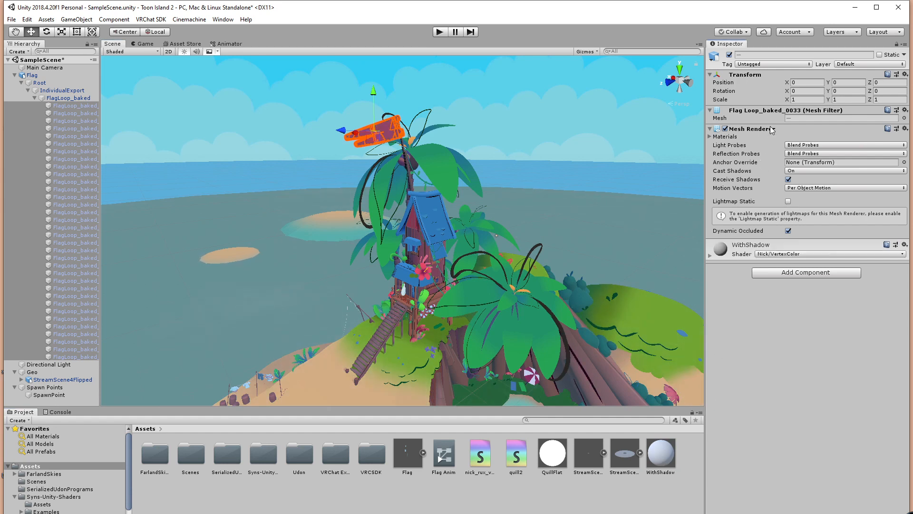
pyautogui.click(14, 75)
pyautogui.click(43, 202)
# Raise the Main Camera to Y 54.9 and rotate it to 150.832 around Y so it faces the flag.
pyautogui.keyDown('alt'); pyautogui.moveTo(418, 210); pyautogui.dragTo(460, 204); pyautogui.keyUp('alt')
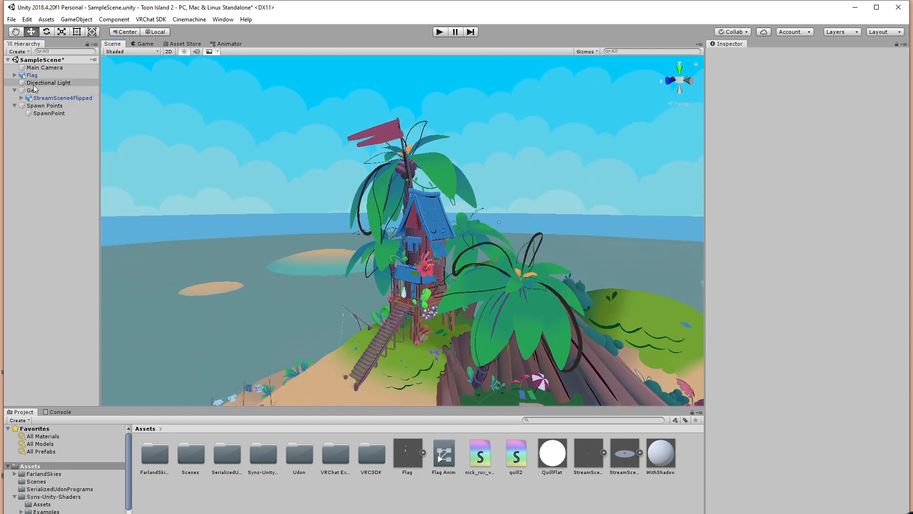
pyautogui.click(44, 68)
pyautogui.scroll(-5, 496, 322)
pyautogui.scroll(-4, 497, 322)
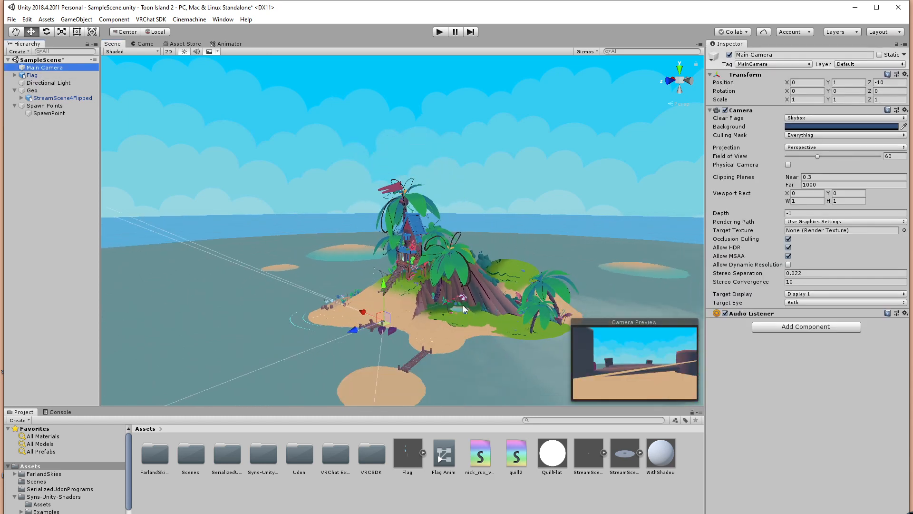
pyautogui.moveTo(385, 275); pyautogui.dragTo(391, 221)
pyautogui.press('e')
# Run the scene in play mode to check the flag from the Main Camera, and stop playback.
pyautogui.click(441, 33)
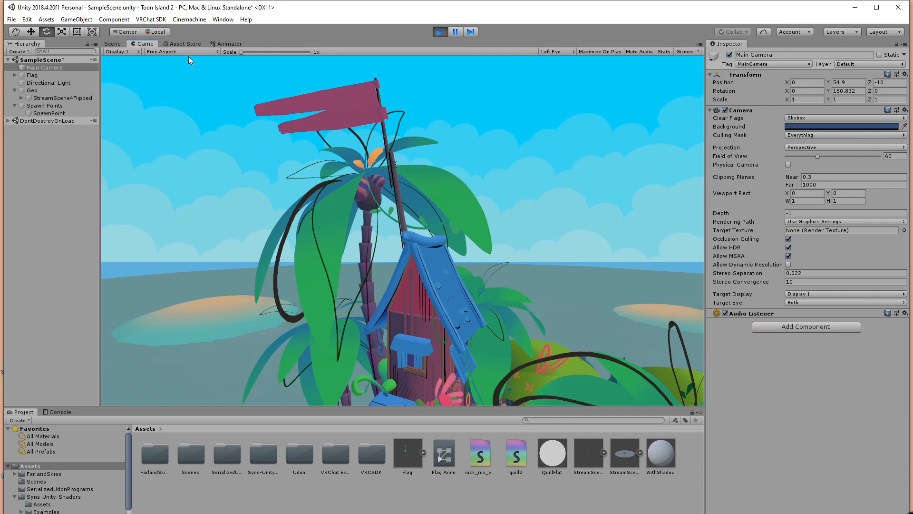
pyautogui.click(440, 33)
pyautogui.scroll(4, 396, 191)
pyautogui.press('q')
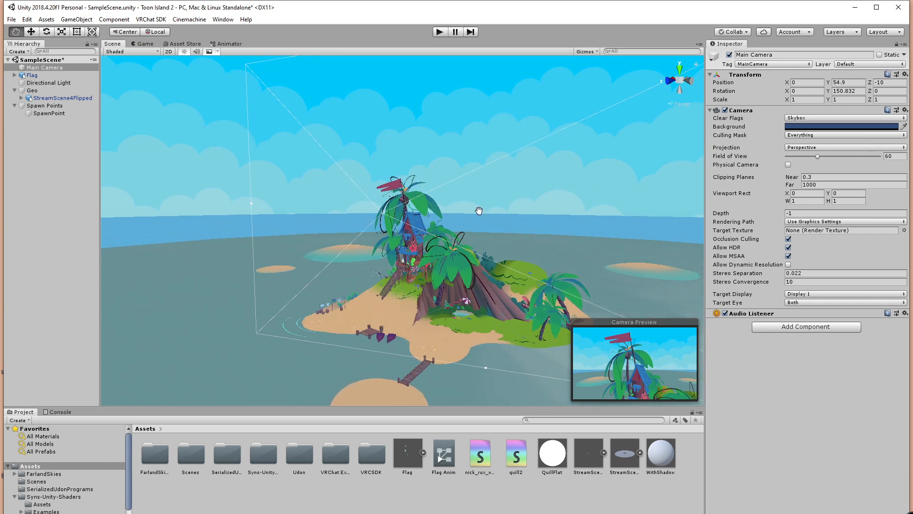
# Assign the Flag Anim controller to the Flag object's Animator component.
pyautogui.keyDown('alt'); pyautogui.moveTo(479, 211); pyautogui.dragTo(469, 216); pyautogui.keyUp('alt')
pyautogui.click(31, 74)
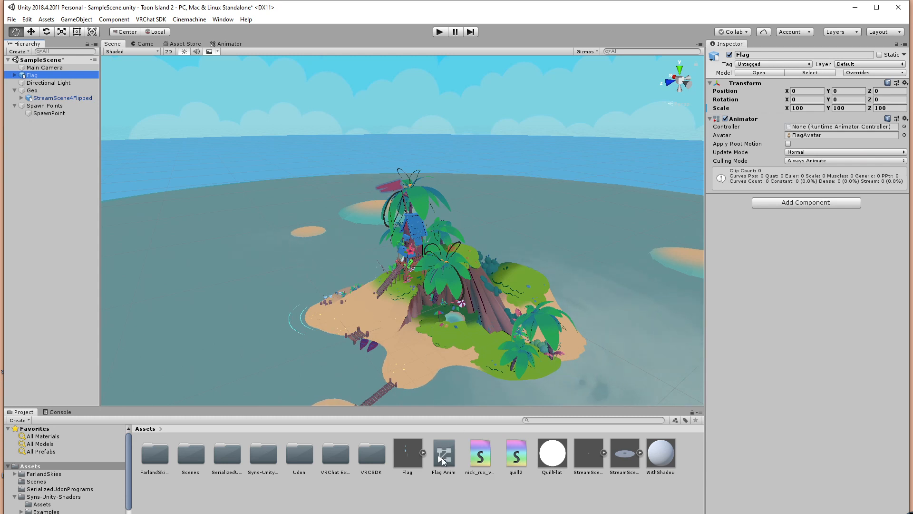
pyautogui.moveTo(443, 459); pyautogui.dragTo(818, 126)
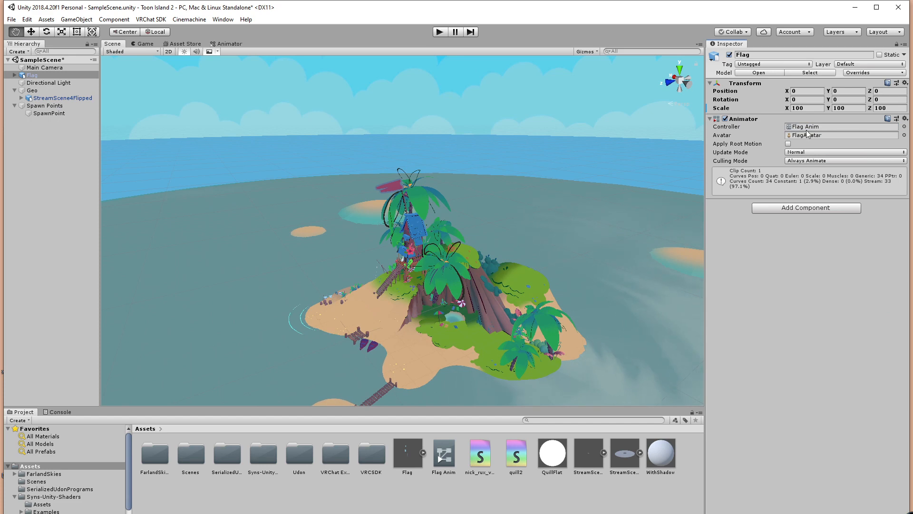
# Play the scene to check the flag's looping animation, and return to edit mode.
pyautogui.keyDown('alt'); pyautogui.moveTo(367, 331); pyautogui.dragTo(337, 149); pyautogui.keyUp('alt')
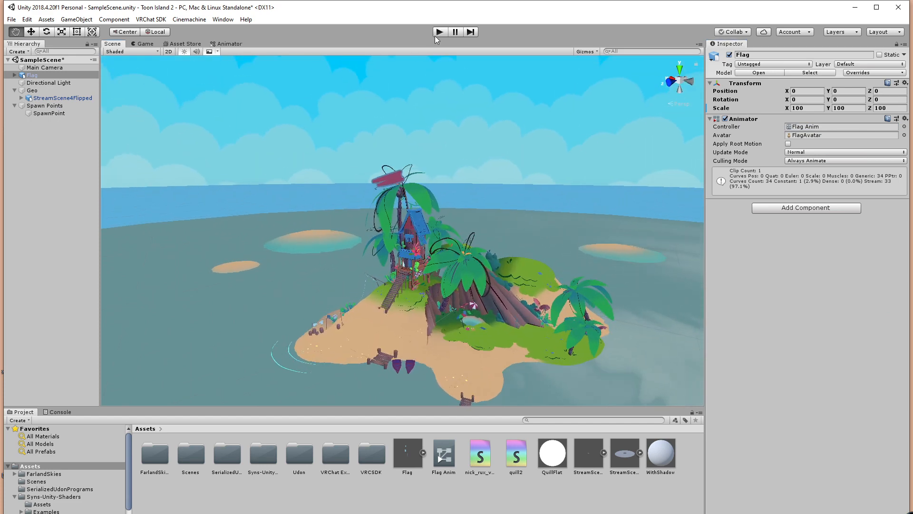
pyautogui.hotkey('ctrl', 'p')
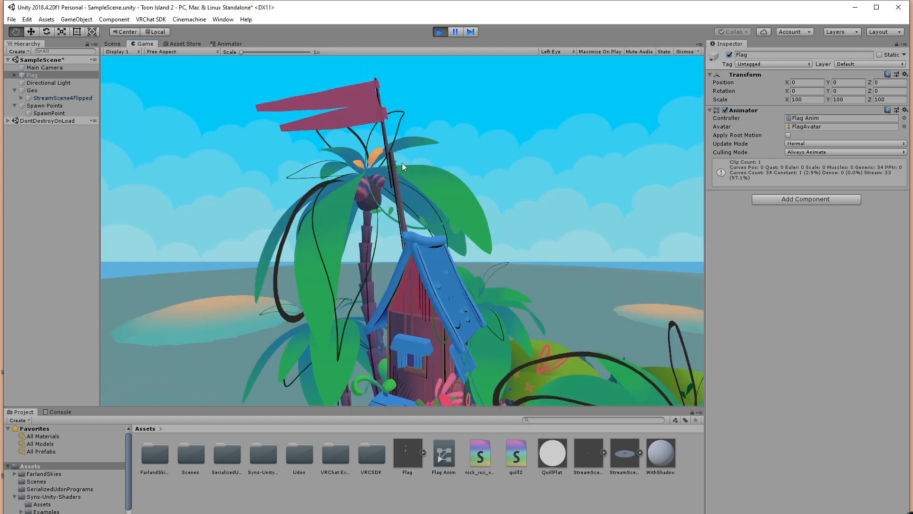
pyautogui.click(440, 32)
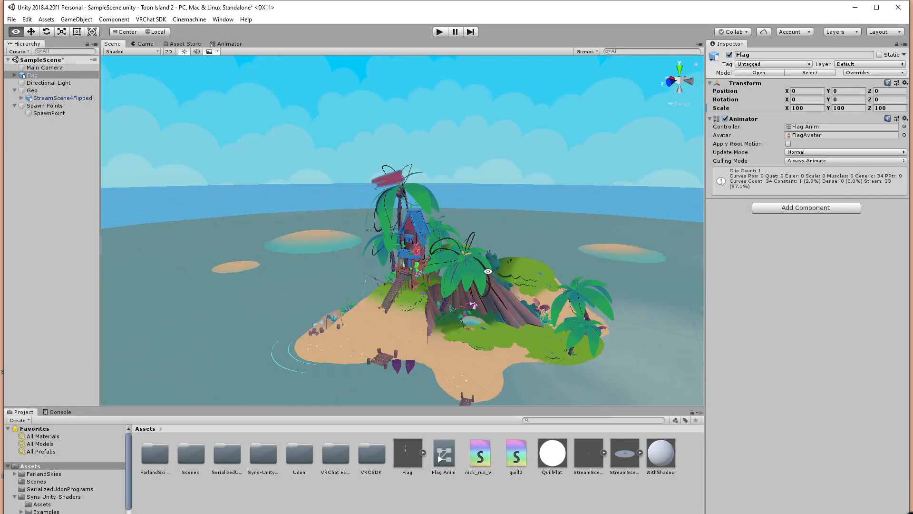
# Examine the island's shore, docks and tree house from several angles and close up.
pyautogui.keyDown('alt'); pyautogui.moveTo(488, 271); pyautogui.dragTo(501, 211, button='middle'); pyautogui.keyUp('alt')
pyautogui.keyDown('alt'); pyautogui.moveTo(523, 292); pyautogui.dragTo(461, 292); pyautogui.keyUp('alt')
pyautogui.scroll(3, 461, 292)
pyautogui.moveTo(461, 292); pyautogui.dragTo(506, 231, button='middle')
pyautogui.moveTo(471, 267)
pyautogui.keyDown('alt'); pyautogui.mouseDown()
pyautogui.moveTo(442, 267)
pyautogui.moveTo(483, 271)
pyautogui.mouseUp(); pyautogui.keyUp('alt')
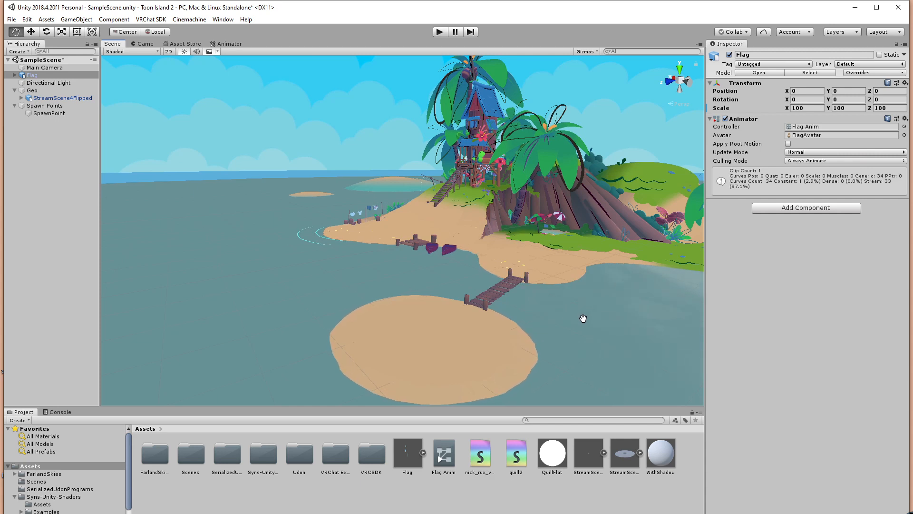
pyautogui.keyDown('alt'); pyautogui.moveTo(584, 319); pyautogui.dragTo(503, 283); pyautogui.keyUp('alt')
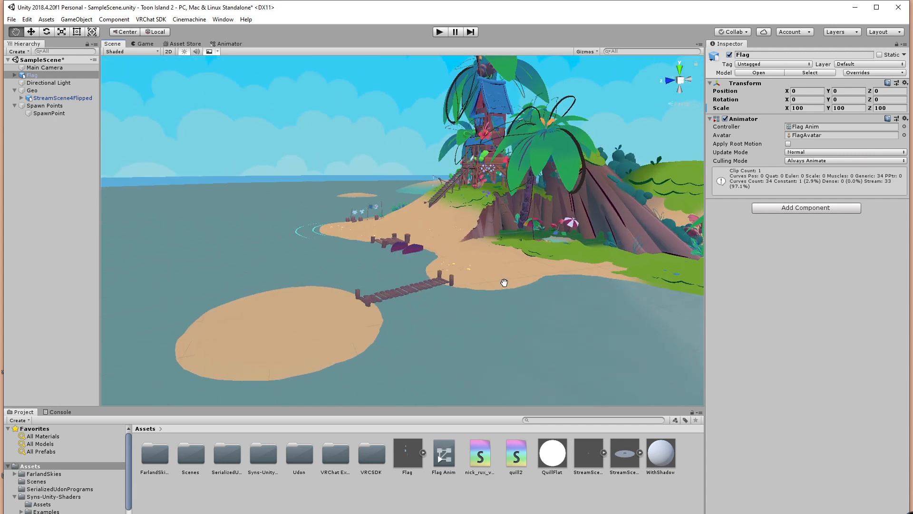
pyautogui.scroll(3, 506, 252)
pyautogui.moveTo(506, 252); pyautogui.dragTo(435, 276)
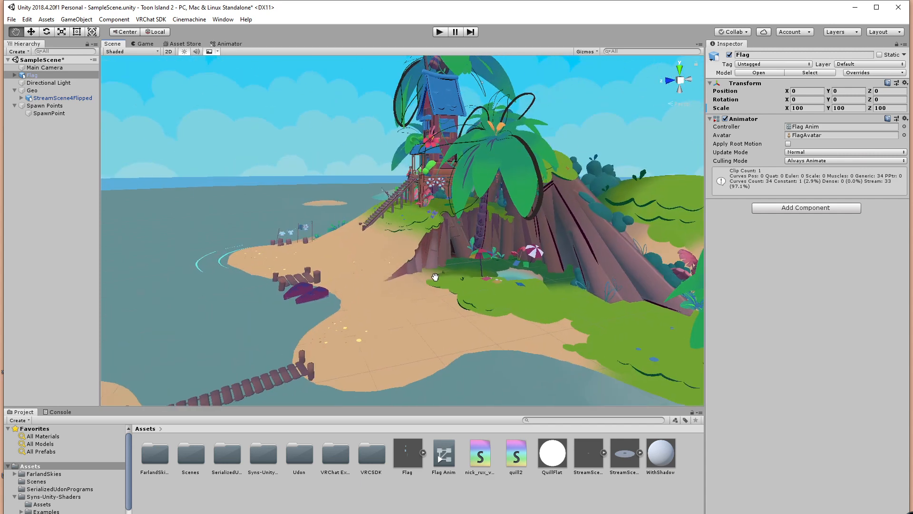
pyautogui.scroll(2, 457, 286)
pyautogui.click(515, 506)
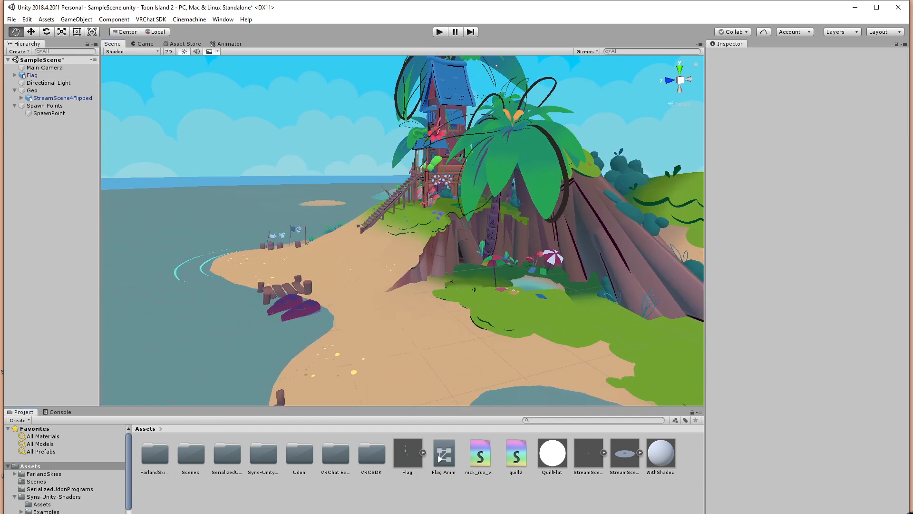
pyautogui.keyDown('alt'); pyautogui.moveTo(399, 128); pyautogui.dragTo(496, 287); pyautogui.keyUp('alt')
pyautogui.scroll(4, 451, 278)
pyautogui.moveTo(497, 287); pyautogui.dragTo(463, 256, button='middle')
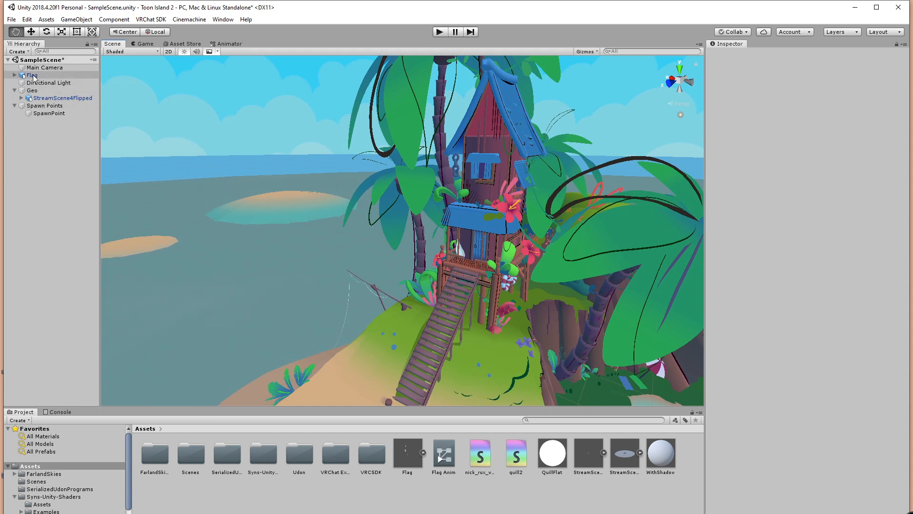
# Make the Flag object a child of Geo and collapse Spawn Points in the hierarchy.
pyautogui.moveTo(33, 77); pyautogui.dragTo(37, 101)
pyautogui.click(15, 106)
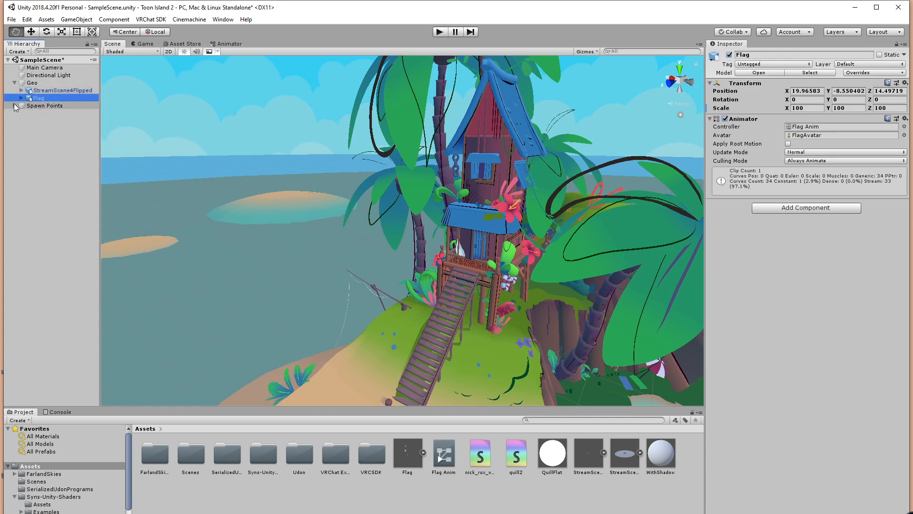
# Find the Hammock mesh inside StreamScene4Flipped and assign it the WithShadow material, leaving Root collapsed.
pyautogui.click(22, 90)
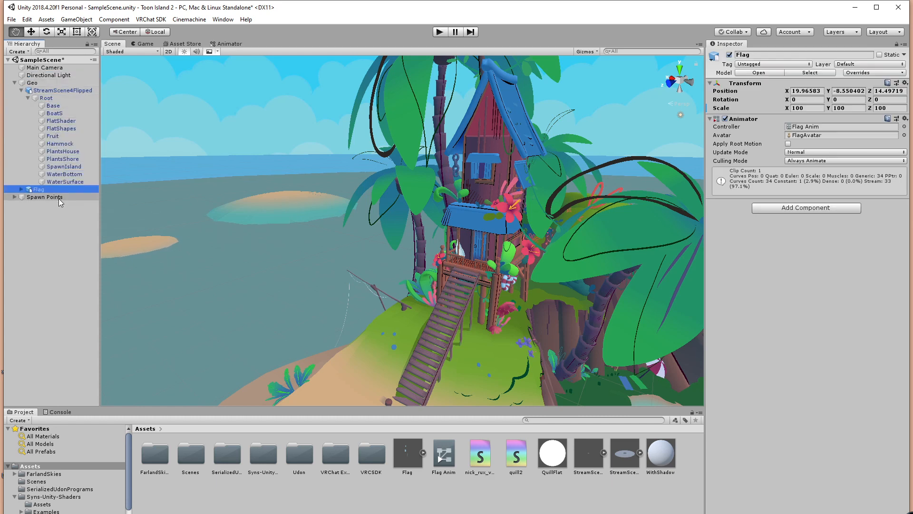
pyautogui.press('Up')
pyautogui.press('Up')
pyautogui.press('Up')
pyautogui.press('Up')
pyautogui.press('Up')
pyautogui.press('Up')
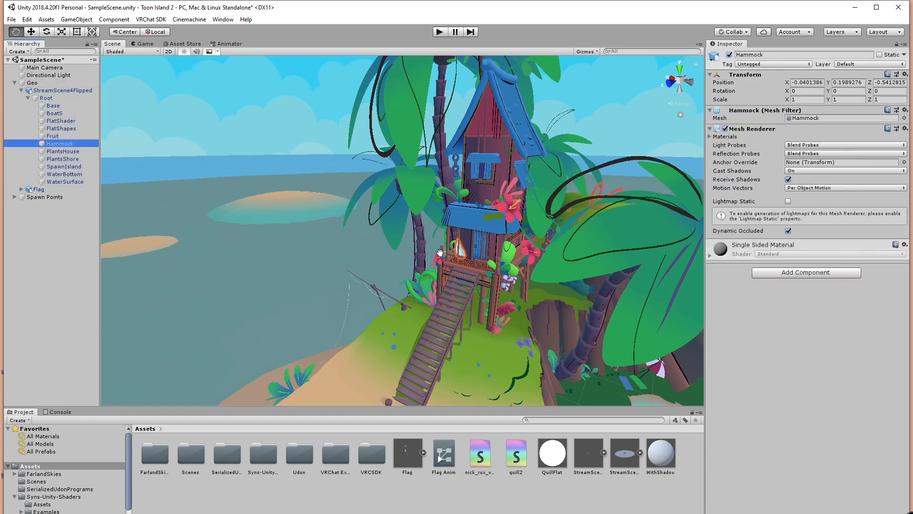
pyautogui.click(466, 295)
pyautogui.press('f')
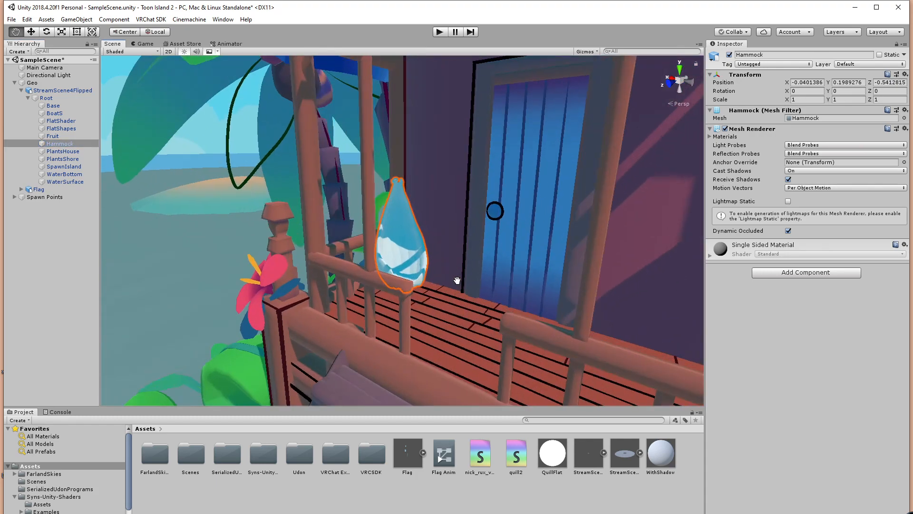
pyautogui.keyDown('alt'); pyautogui.moveTo(454, 280); pyautogui.dragTo(357, 230); pyautogui.keyUp('alt')
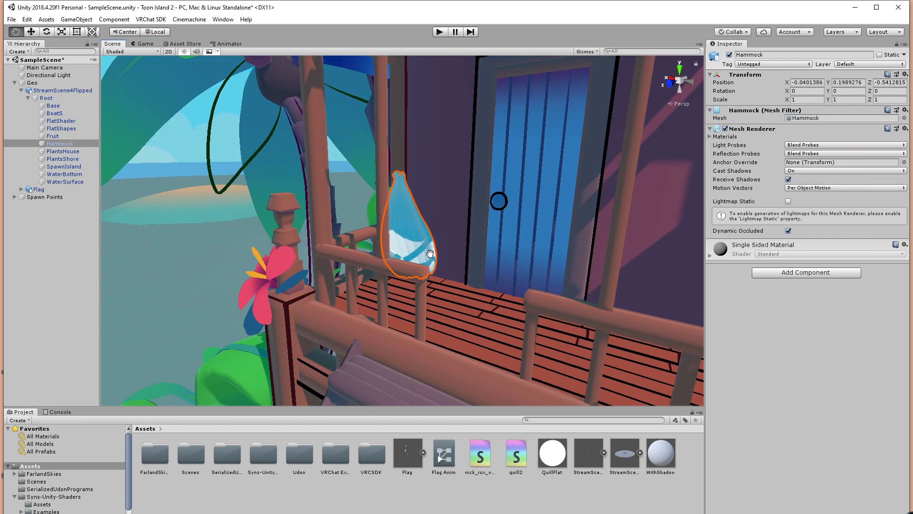
pyautogui.moveTo(673, 472); pyautogui.dragTo(522, 322)
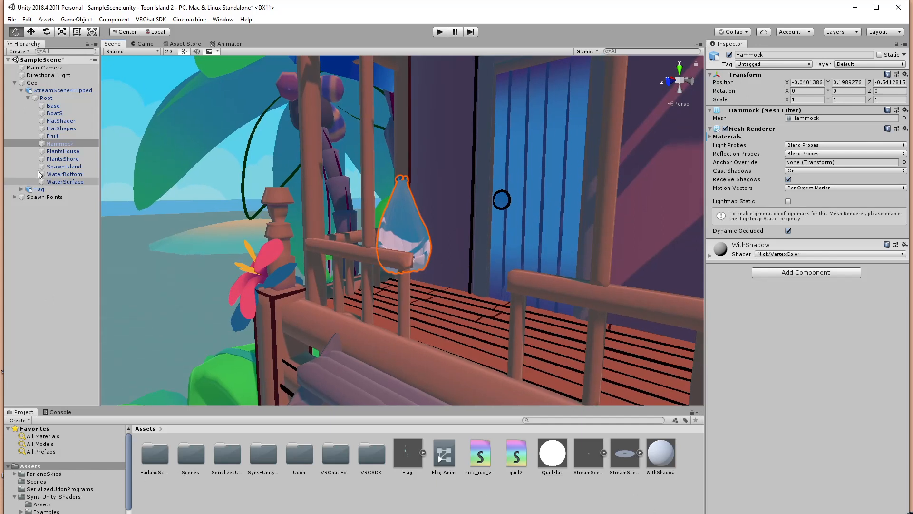
pyautogui.click(28, 98)
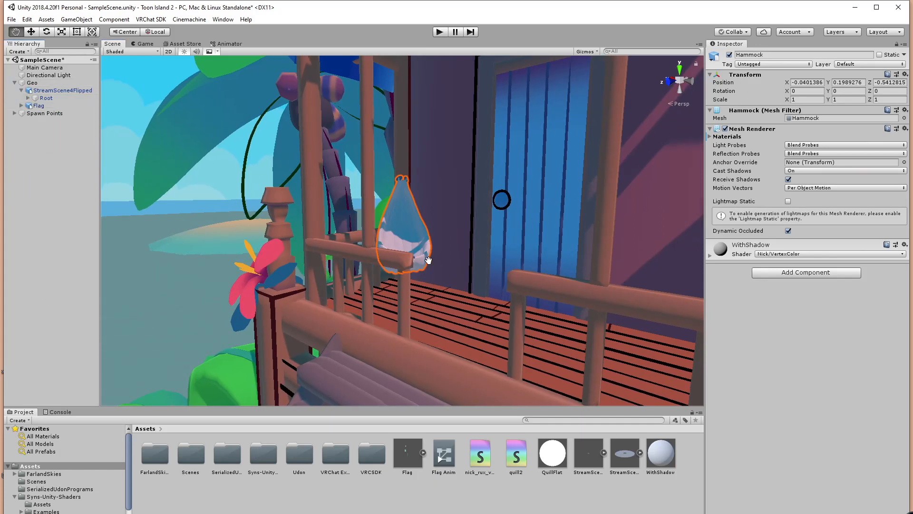
# Add a VRC Station component to the Hammock object.
pyautogui.click(804, 273)
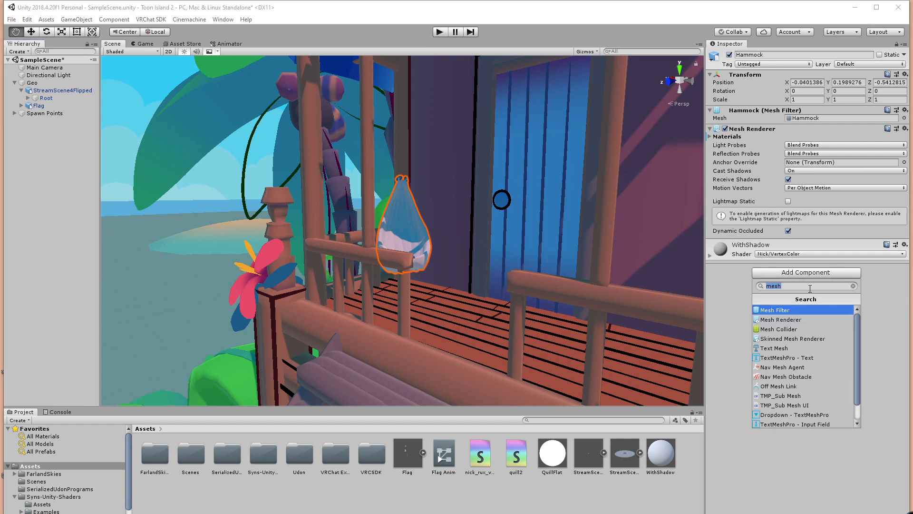
pyautogui.write('stati')
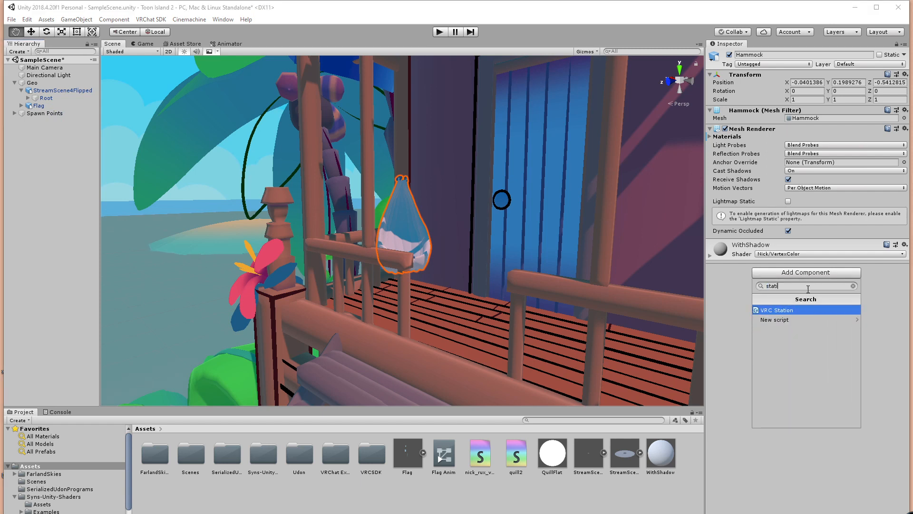
pyautogui.click(785, 310)
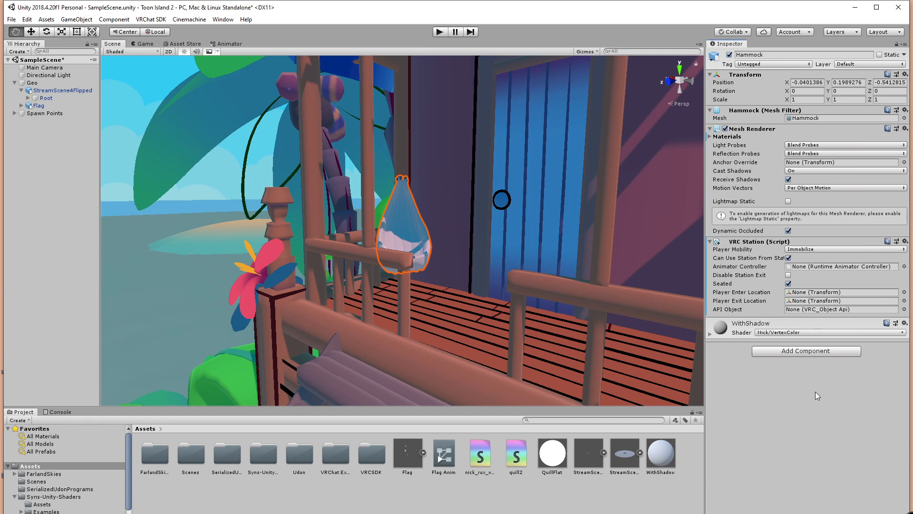
# Create an empty object at the scene's top level and name it HammockEnter.
pyautogui.click(42, 144)
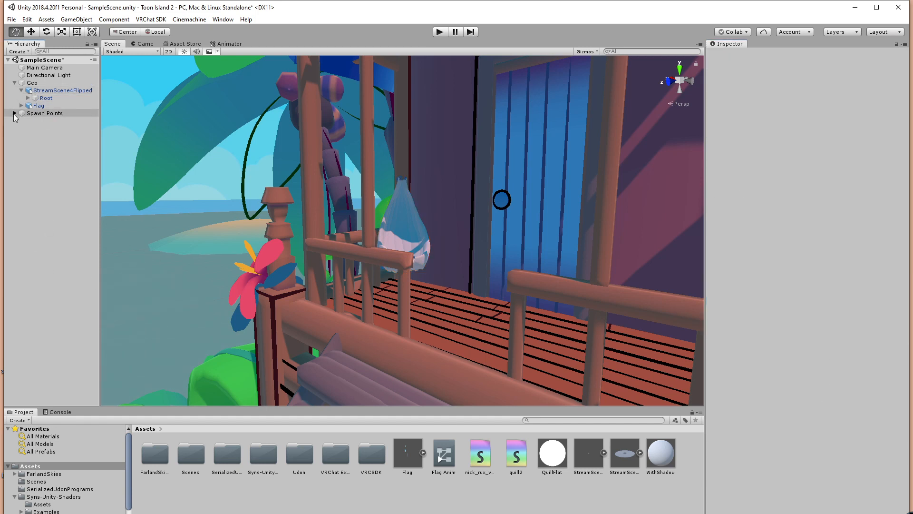
pyautogui.click(14, 113)
pyautogui.rightClick(50, 132)
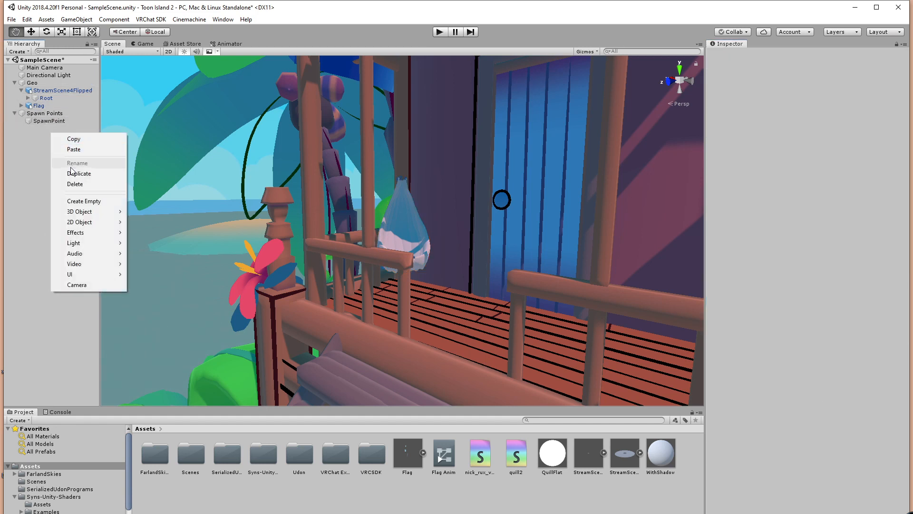
pyautogui.click(77, 202)
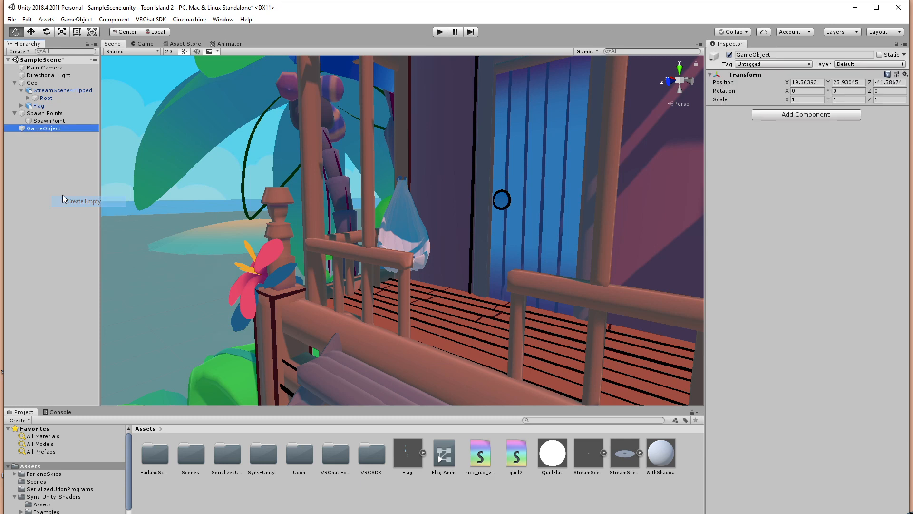
pyautogui.rightClick(44, 151)
pyautogui.click(36, 128)
pyautogui.click(39, 128)
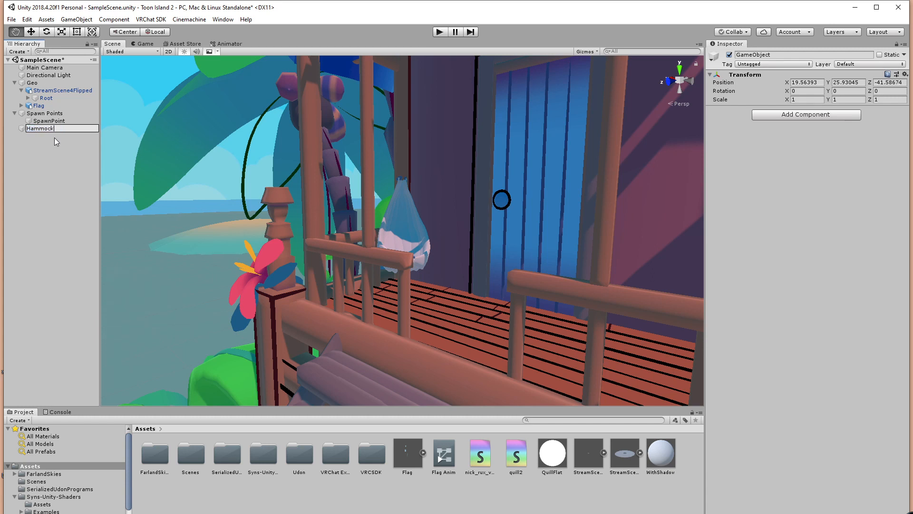
pyautogui.write('HammockEnter')
pyautogui.press('Return')
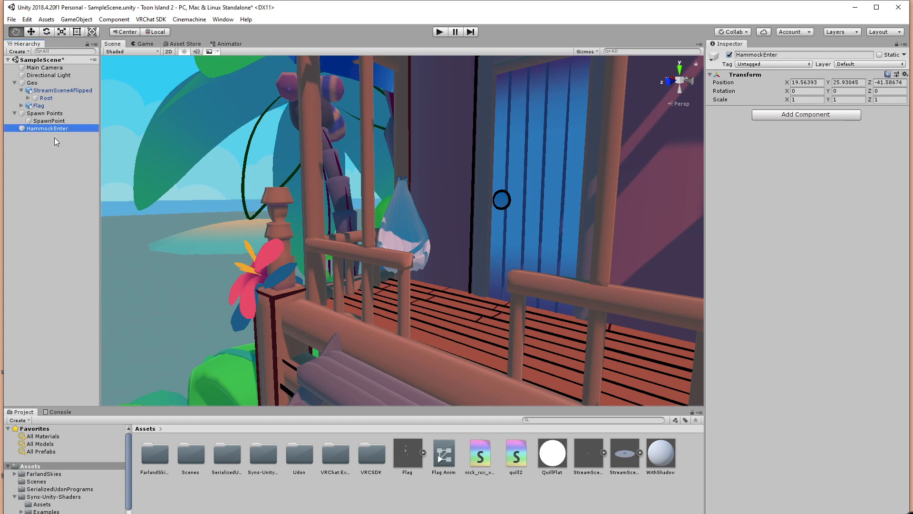
# Duplicate HammockEnter, name the copy HammockExit, and make both objects children of Spawn Points.
pyautogui.hotkey('ctrl', 'd')
pyautogui.click(55, 138)
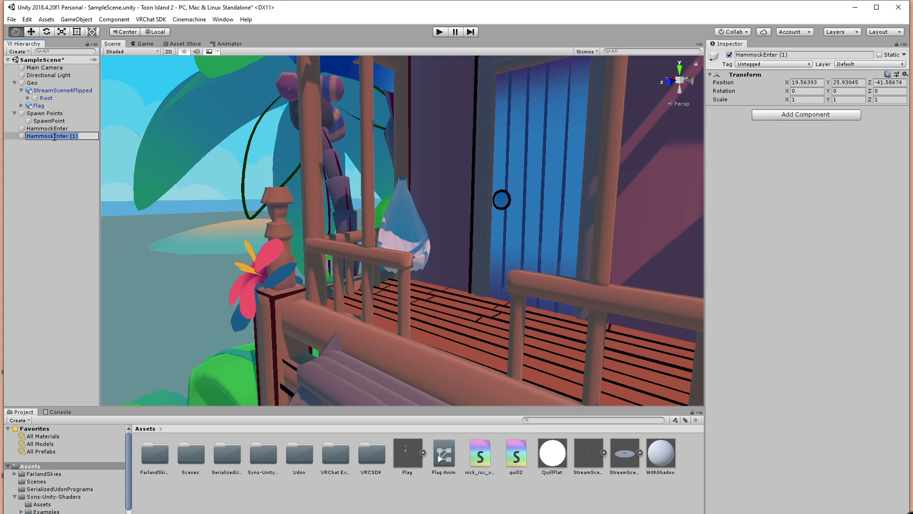
pyautogui.moveTo(53, 136); pyautogui.dragTo(81, 139)
pyautogui.write('Exit')
pyautogui.press('Return')
pyautogui.keyDown('ctrl'); pyautogui.click(48, 130); pyautogui.keyUp('ctrl')
pyautogui.moveTo(49, 133); pyautogui.dragTo(45, 113)
# Lower HammockEnter into the hammock to about Y 16.863 and rotate it about -39.66 degrees around Y.
pyautogui.click(51, 131)
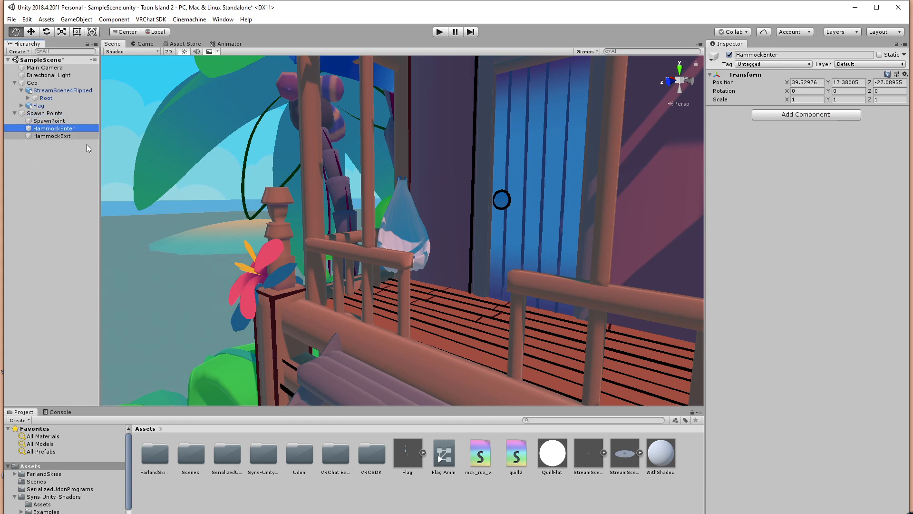
pyautogui.keyDown('alt'); pyautogui.moveTo(417, 308); pyautogui.dragTo(334, 326); pyautogui.keyUp('alt')
pyautogui.scroll(-10, 335, 325)
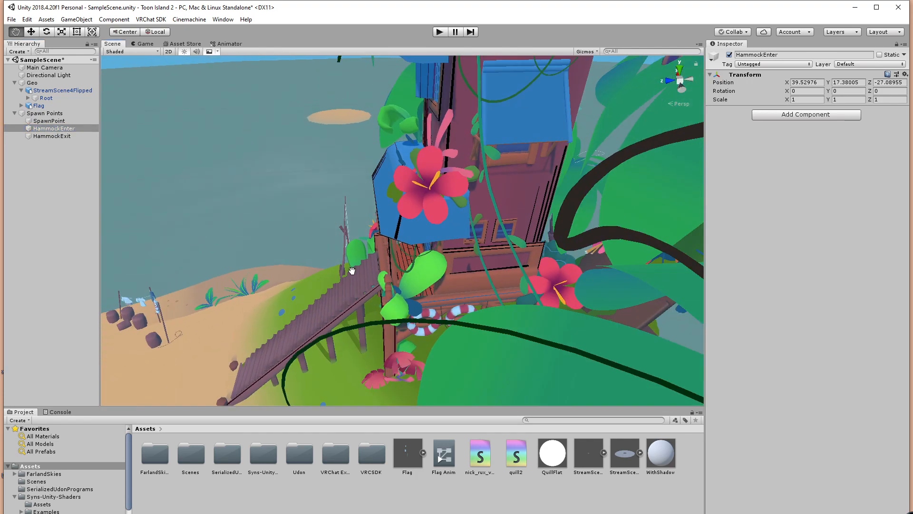
pyautogui.scroll(10, 365, 255)
pyautogui.keyDown('alt'); pyautogui.moveTo(366, 266); pyautogui.dragTo(429, 309); pyautogui.keyUp('alt')
pyautogui.scroll(10, 412, 241)
pyautogui.press('e')
pyautogui.moveTo(400, 253); pyautogui.dragTo(406, 216)
pyautogui.keyDown('alt'); pyautogui.moveTo(407, 217); pyautogui.dragTo(469, 285); pyautogui.keyUp('alt')
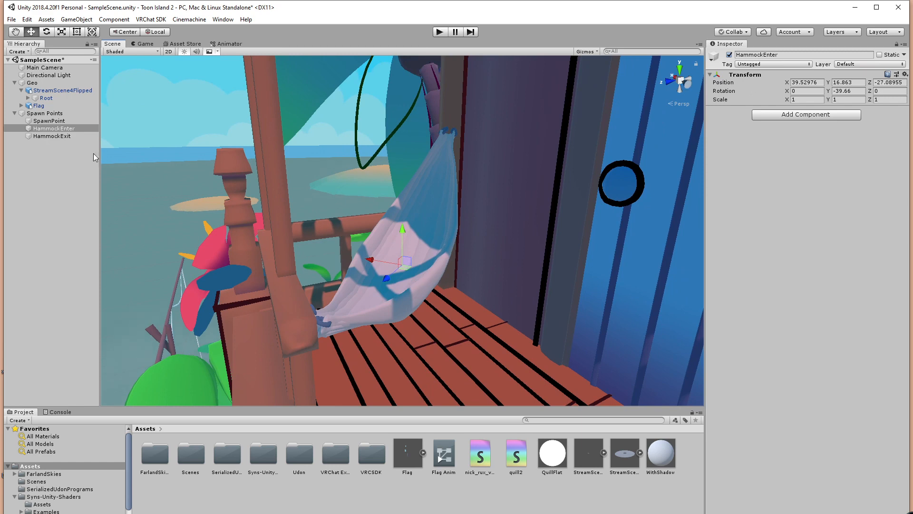
# Tilt HammockEnter to about -15.924 degrees on X and nudge it to about 39.515, 16.869, -27.072.
pyautogui.keyDown('alt'); pyautogui.moveTo(407, 276); pyautogui.dragTo(464, 296); pyautogui.keyUp('alt')
pyautogui.press('e')
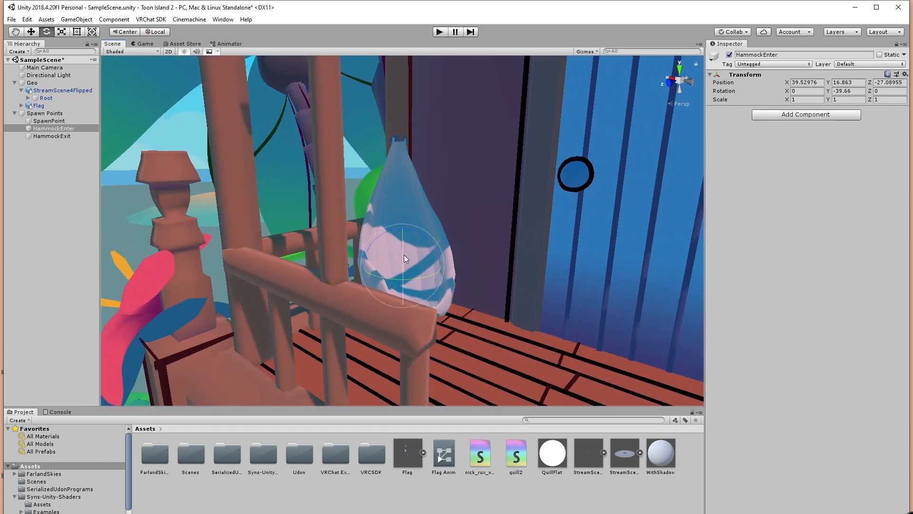
pyautogui.moveTo(404, 255); pyautogui.dragTo(372, 263)
pyautogui.press('w')
pyautogui.keyDown('alt'); pyautogui.moveTo(402, 294); pyautogui.dragTo(408, 233); pyautogui.keyUp('alt')
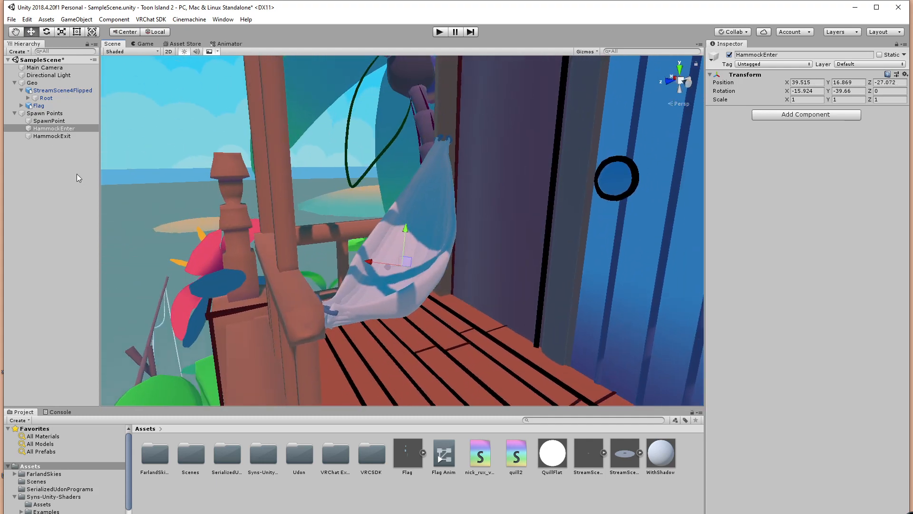
pyautogui.keyDown('alt'); pyautogui.moveTo(456, 306); pyautogui.dragTo(473, 310); pyautogui.keyUp('alt')
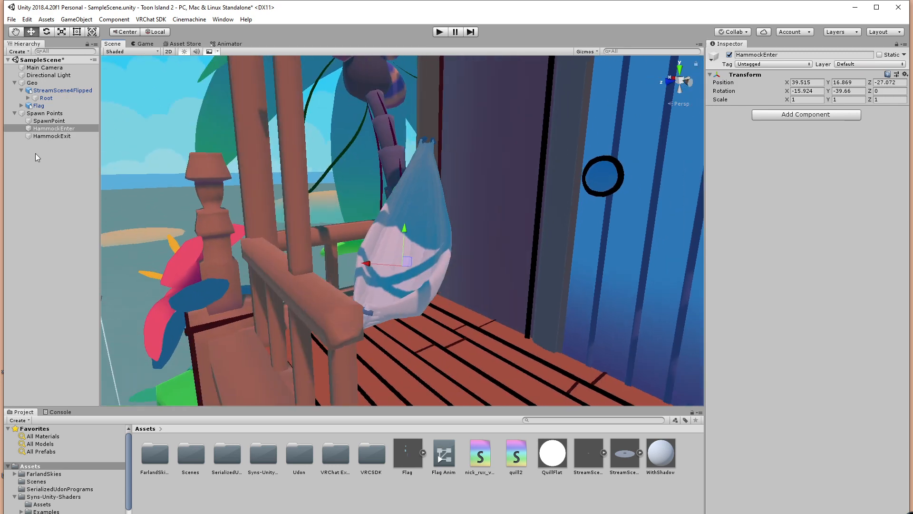
# Move HammockExit down onto the porch deck in front of the hammock, at about 37.886, 15.64, -26.243.
pyautogui.click(61, 136)
pyautogui.keyDown('alt'); pyautogui.moveTo(460, 250); pyautogui.dragTo(391, 233); pyautogui.keyUp('alt')
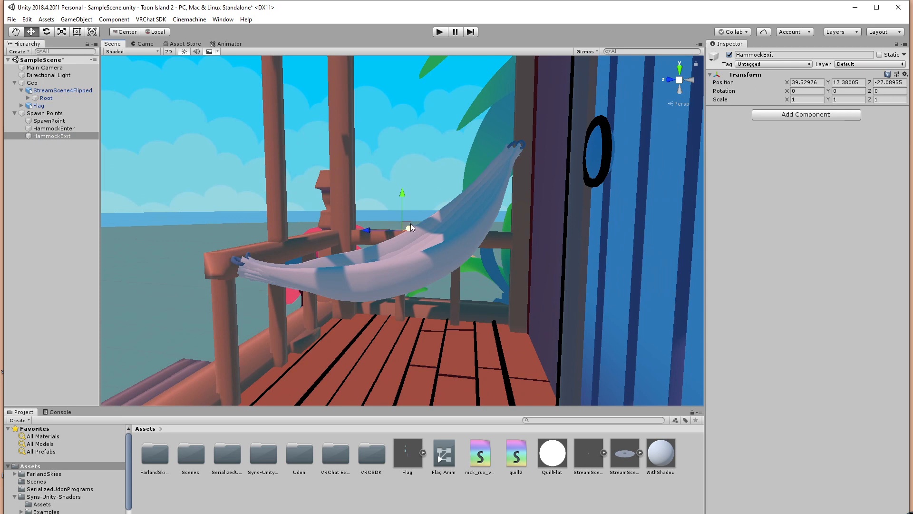
pyautogui.keyDown('alt'); pyautogui.moveTo(415, 273); pyautogui.dragTo(410, 265); pyautogui.keyUp('alt')
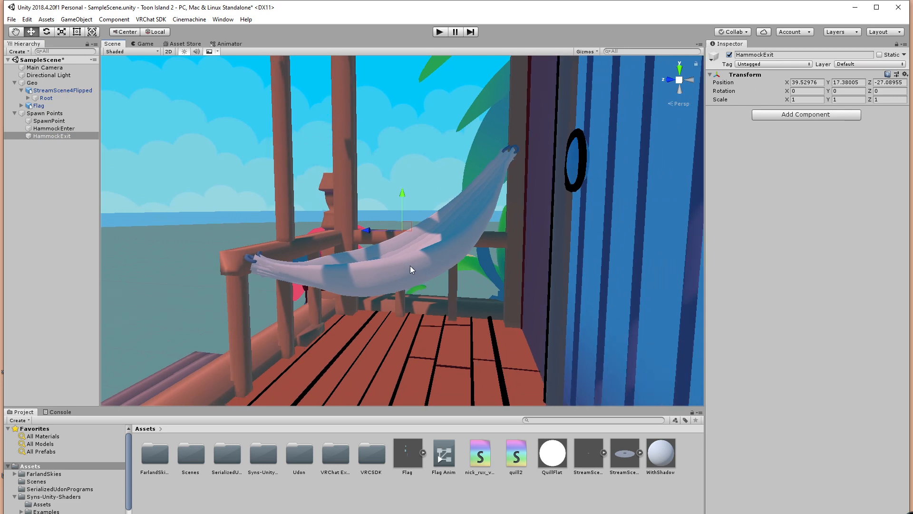
pyautogui.keyDown('alt'); pyautogui.moveTo(411, 224); pyautogui.dragTo(597, 306); pyautogui.keyUp('alt')
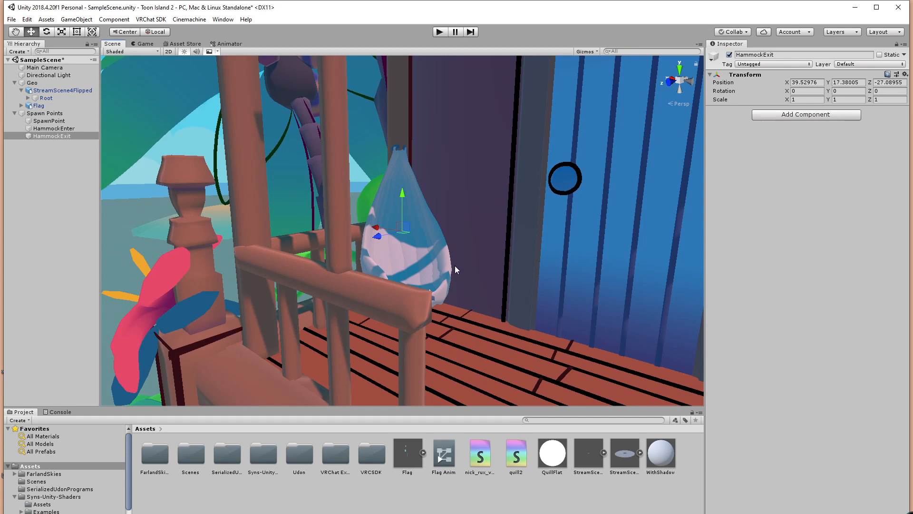
pyautogui.keyDown('alt'); pyautogui.moveTo(446, 280); pyautogui.dragTo(437, 312); pyautogui.keyUp('alt')
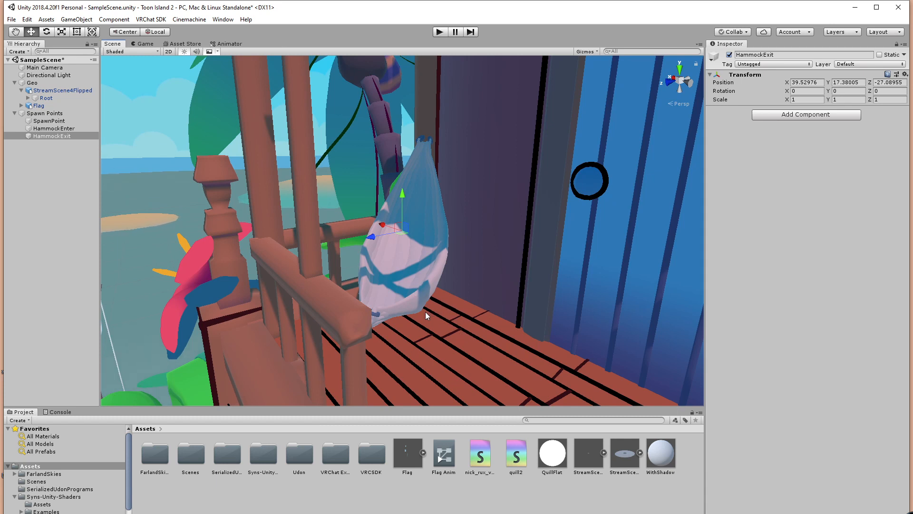
pyautogui.keyDown('alt'); pyautogui.moveTo(431, 315); pyautogui.dragTo(419, 292); pyautogui.keyUp('alt')
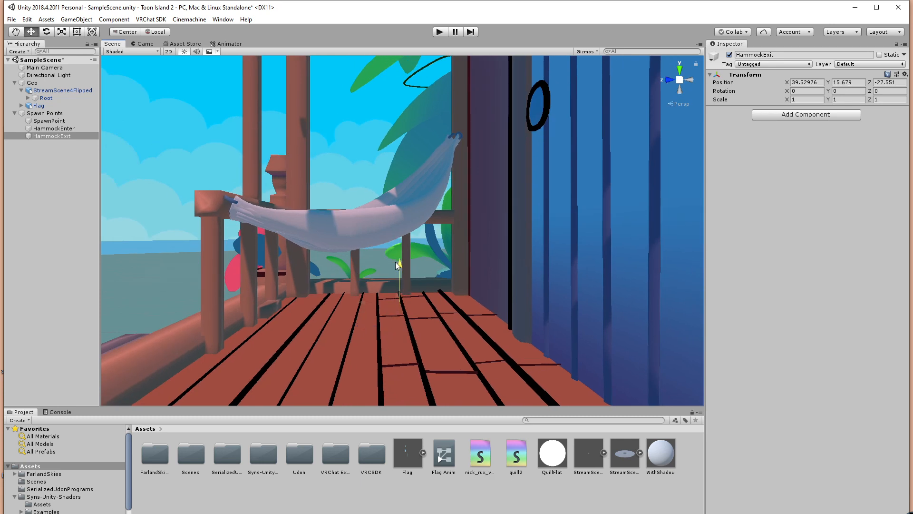
pyautogui.keyDown('alt'); pyautogui.moveTo(396, 257); pyautogui.dragTo(384, 282); pyautogui.keyUp('alt')
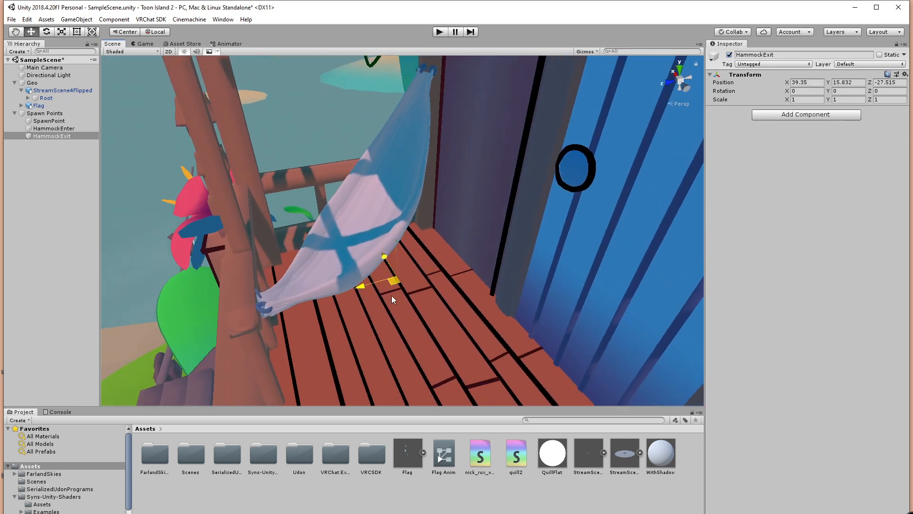
pyautogui.keyDown('alt'); pyautogui.moveTo(395, 333); pyautogui.dragTo(443, 221); pyautogui.keyUp('alt')
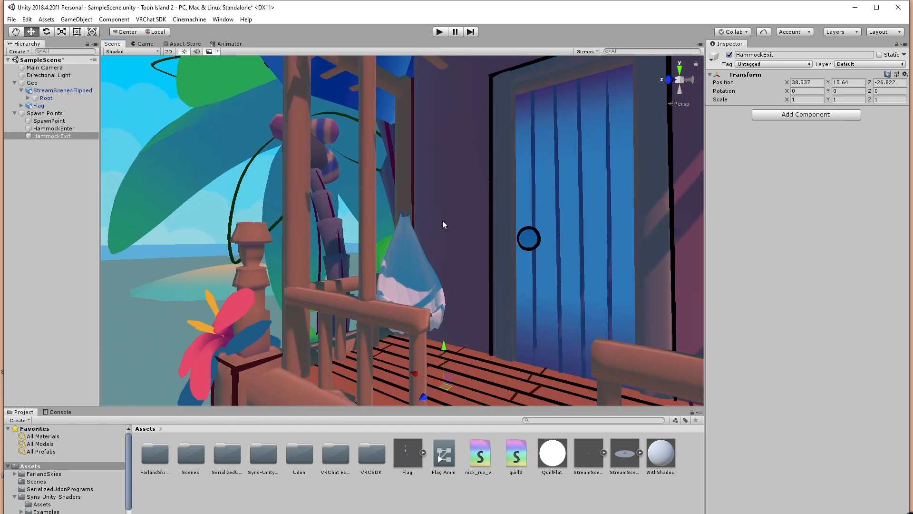
pyautogui.scroll(-3, 467, 255)
pyautogui.keyDown('alt'); pyautogui.moveTo(468, 255); pyautogui.dragTo(456, 118); pyautogui.keyUp('alt')
pyautogui.keyDown('alt'); pyautogui.moveTo(496, 283); pyautogui.dragTo(470, 289); pyautogui.keyUp('alt')
pyautogui.keyDown('alt'); pyautogui.moveTo(447, 320); pyautogui.dragTo(387, 330); pyautogui.keyUp('alt')
# Rotate HammockExit about -36.925 degrees around Y and shift it on the deck to about X 38.042, Z -26.241.
pyautogui.press('e')
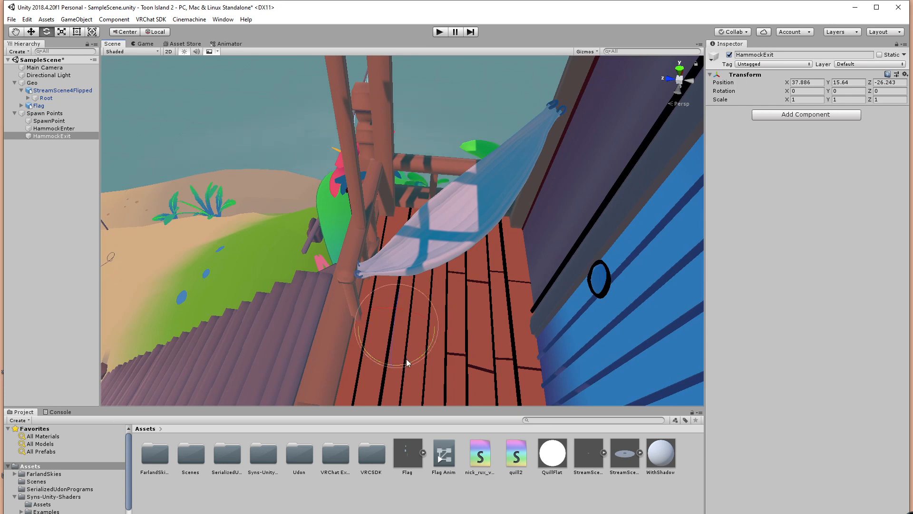
pyautogui.moveTo(406, 364); pyautogui.dragTo(437, 314)
pyautogui.keyDown('alt'); pyautogui.moveTo(371, 336); pyautogui.dragTo(471, 294); pyautogui.keyUp('alt')
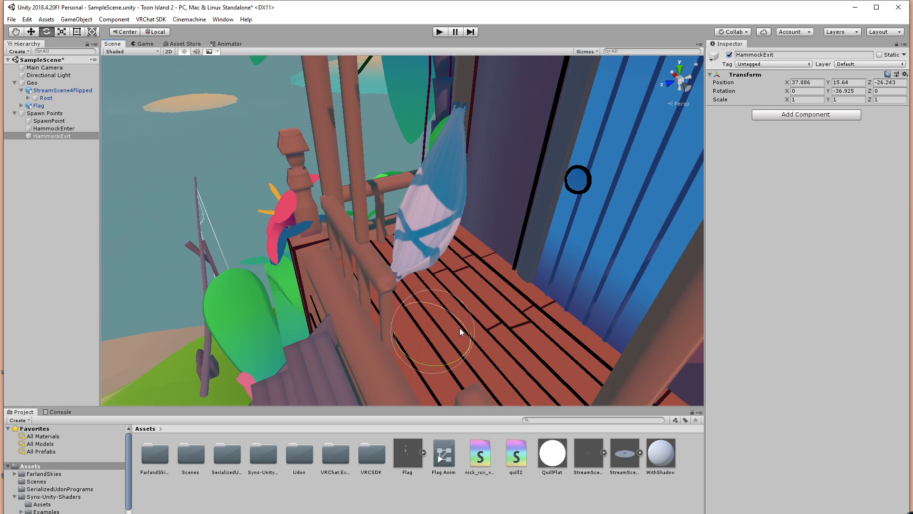
pyautogui.press('w')
pyautogui.moveTo(441, 343); pyautogui.dragTo(394, 278)
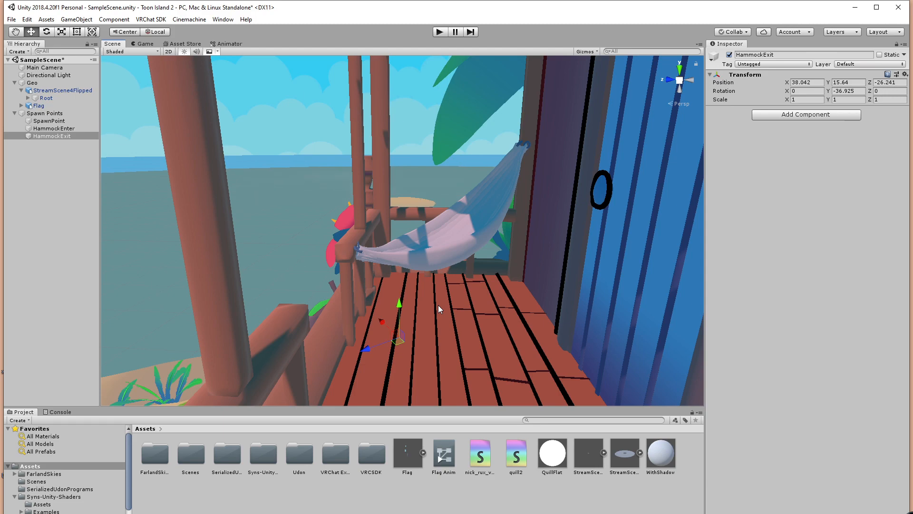
pyautogui.keyDown('alt'); pyautogui.moveTo(445, 276); pyautogui.dragTo(474, 258); pyautogui.keyUp('alt')
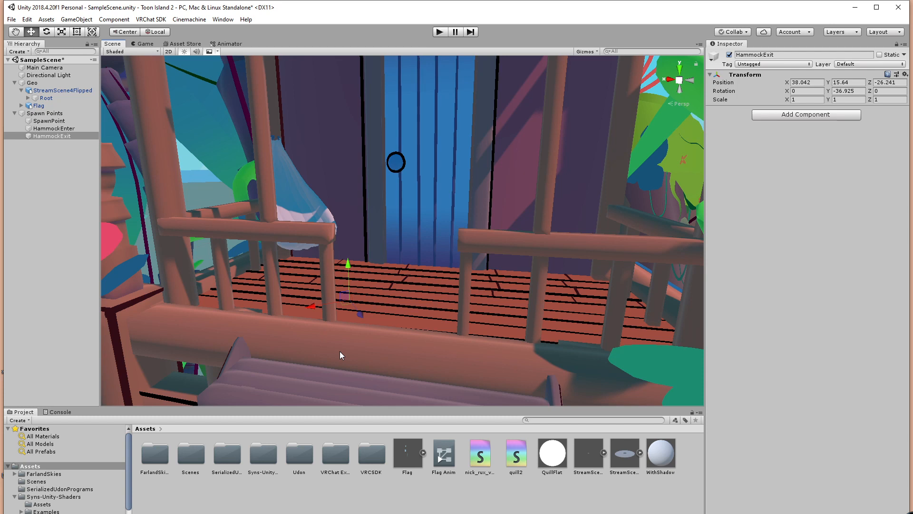
pyautogui.keyDown('alt'); pyautogui.moveTo(390, 331); pyautogui.dragTo(387, 358); pyautogui.keyUp('alt')
pyautogui.scroll(-5, 386, 356)
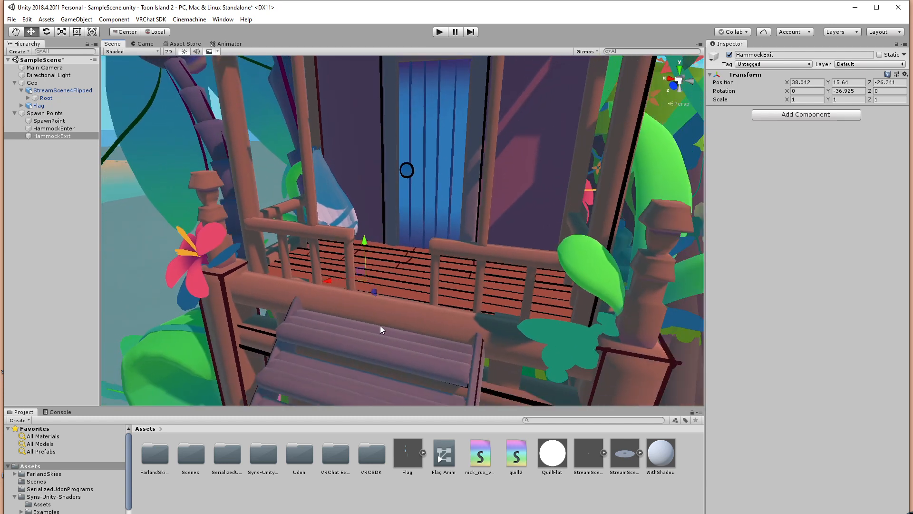
# On the Hammock's VRC Station, assign HammockEnter as Player Enter Location and HammockExit as Player Exit Location.
pyautogui.click(42, 114)
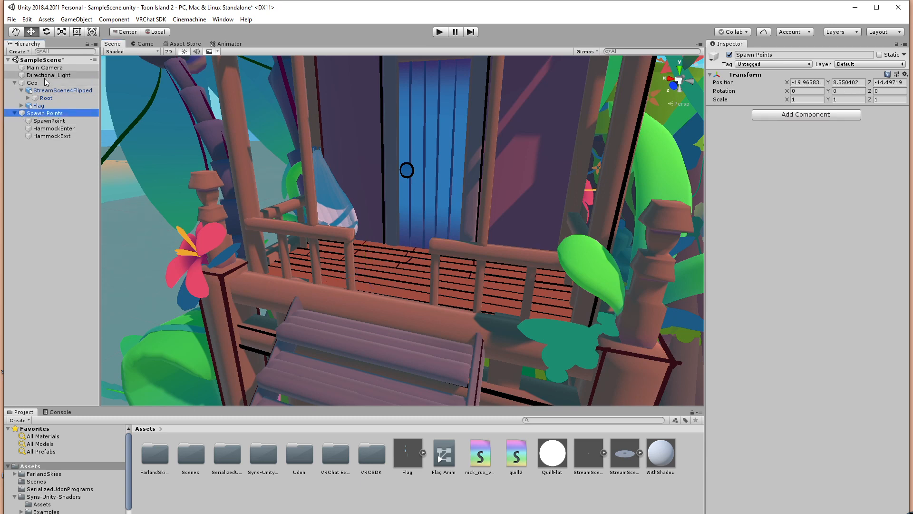
pyautogui.click(40, 105)
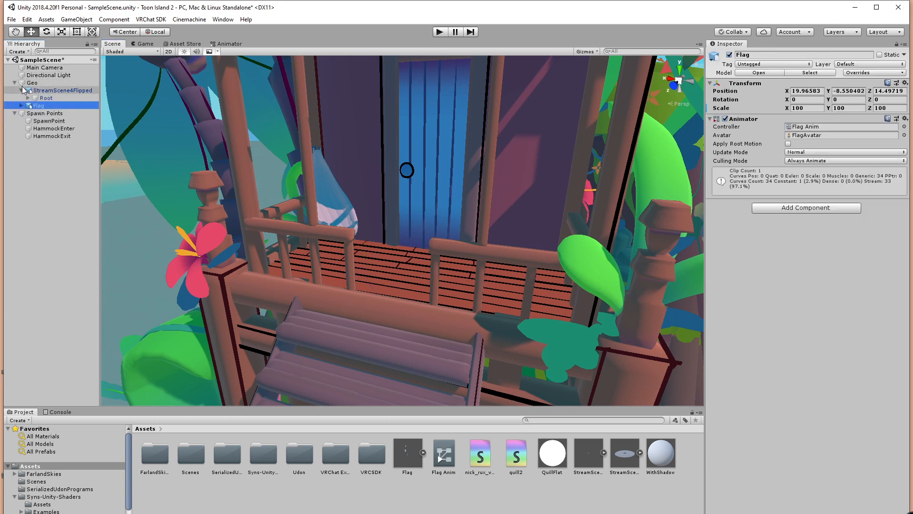
pyautogui.click(28, 97)
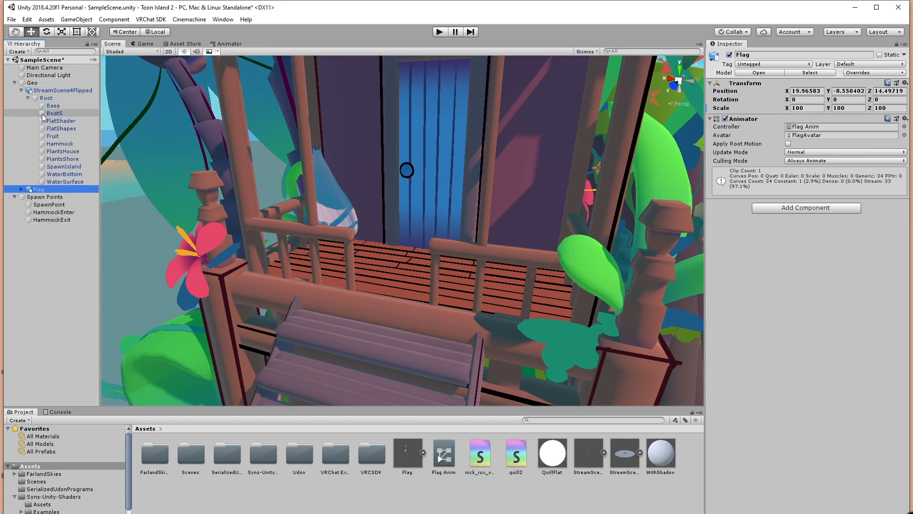
pyautogui.click(59, 144)
pyautogui.moveTo(470, 189); pyautogui.dragTo(534, 247, button='middle')
pyautogui.scroll(4, 459, 248)
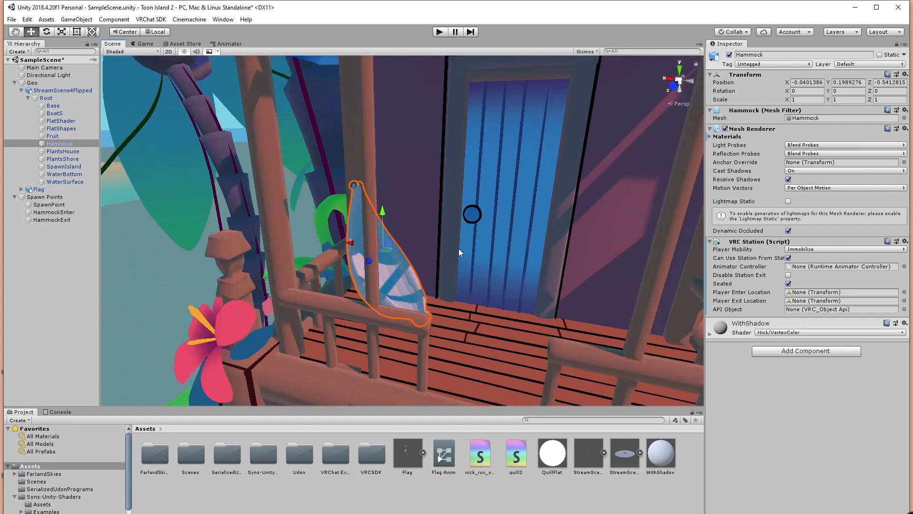
pyautogui.keyDown('alt'); pyautogui.moveTo(458, 248); pyautogui.dragTo(406, 268); pyautogui.keyUp('alt')
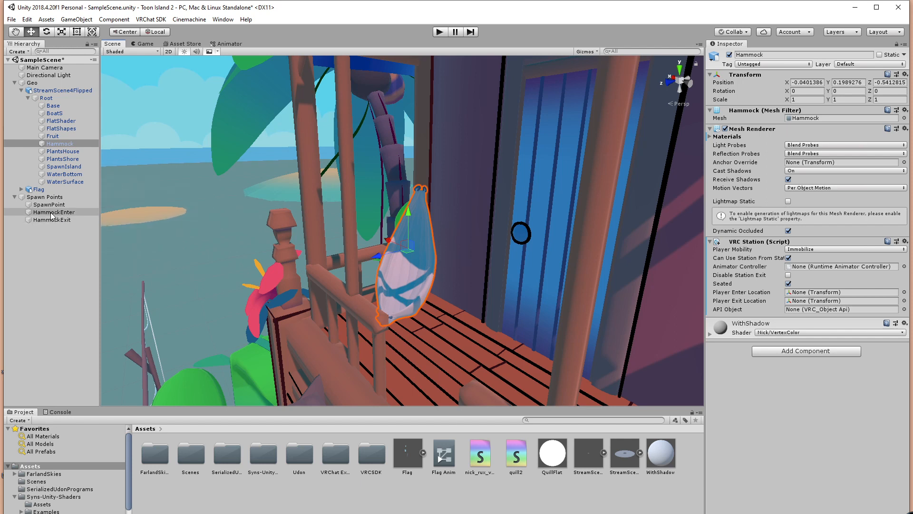
pyautogui.moveTo(52, 216); pyautogui.dragTo(804, 293)
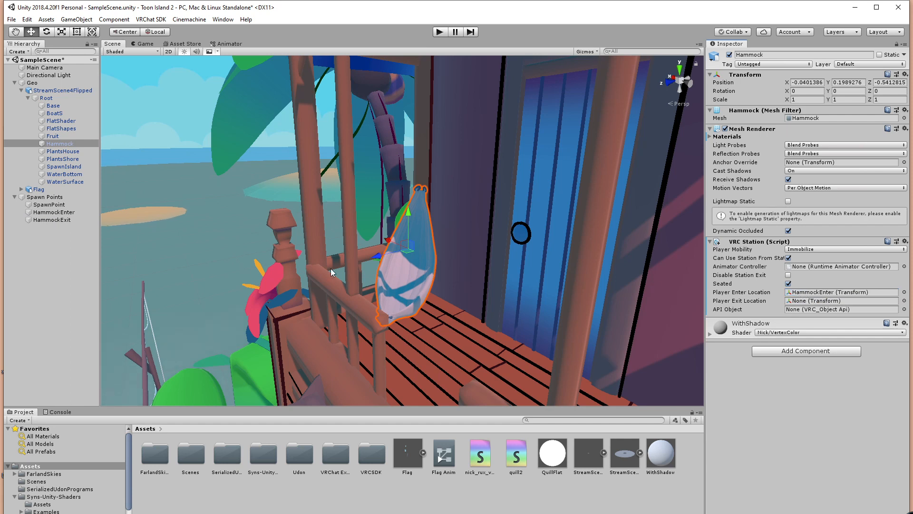
pyautogui.moveTo(40, 220); pyautogui.dragTo(812, 301)
# Add a Box Collider component to the Hammock object.
pyautogui.keyDown('alt'); pyautogui.moveTo(256, 201); pyautogui.dragTo(480, 285); pyautogui.keyUp('alt')
pyautogui.moveTo(480, 285); pyautogui.dragTo(469, 267, button='middle')
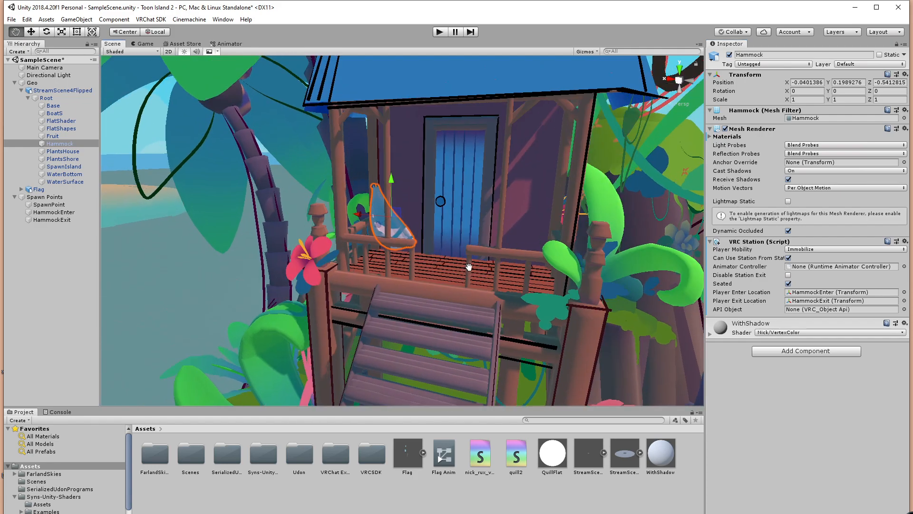
pyautogui.scroll(8, 451, 256)
pyautogui.keyDown('alt'); pyautogui.moveTo(451, 256); pyautogui.dragTo(412, 254); pyautogui.keyUp('alt')
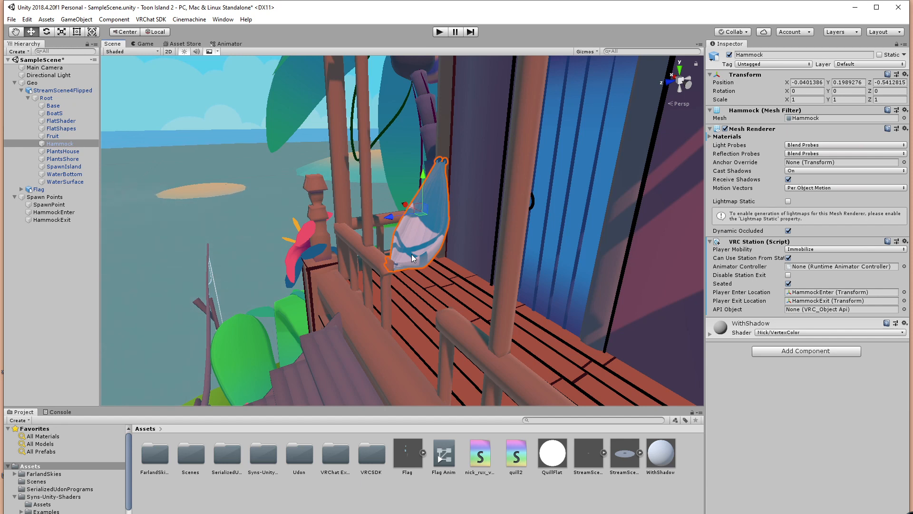
pyautogui.scroll(1, 412, 254)
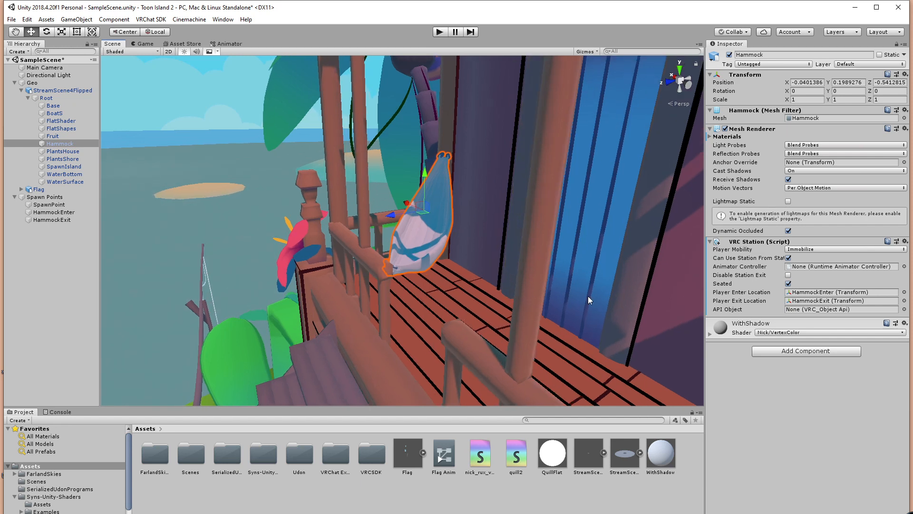
pyautogui.keyDown('alt'); pyautogui.moveTo(437, 297); pyautogui.dragTo(430, 272); pyautogui.keyUp('alt')
pyautogui.click(782, 352)
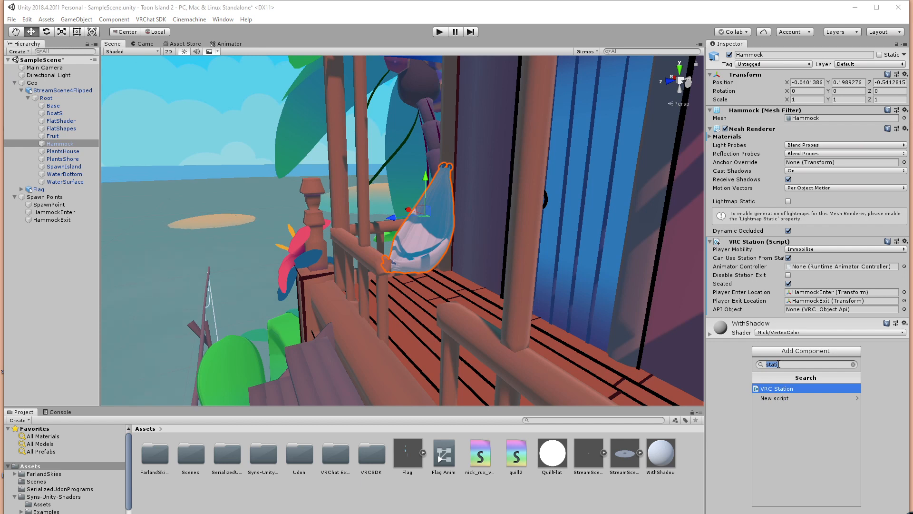
pyautogui.write('box')
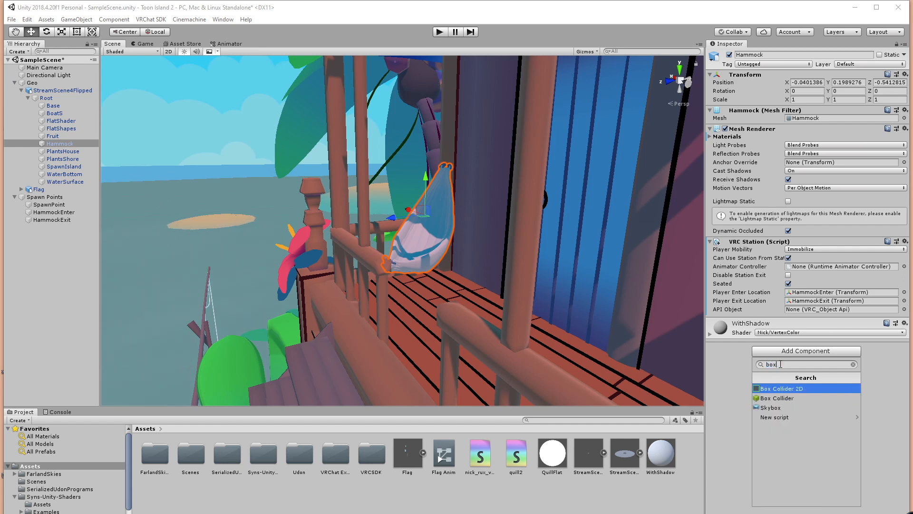
pyautogui.click(774, 398)
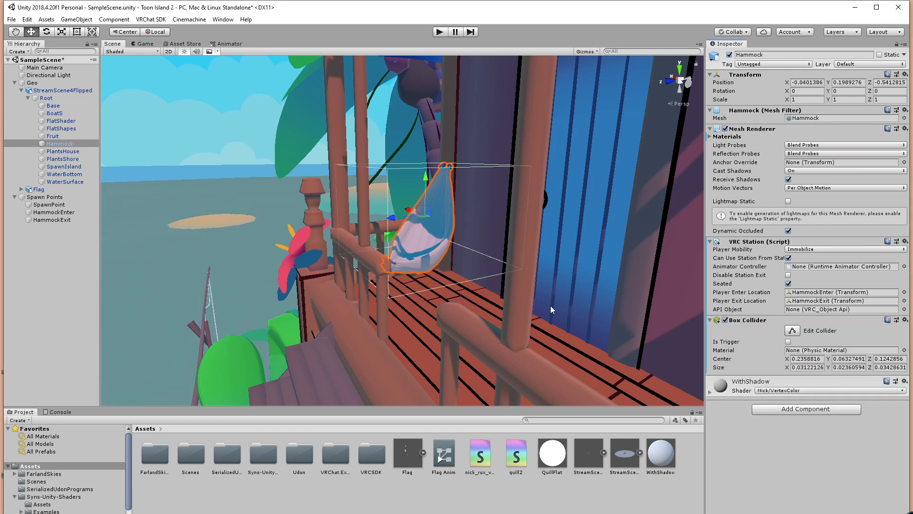
# Shrink the Hammock's box collider to about 0.0303 on Z and lower its height to about 0.0044 on Y.
pyautogui.keyDown('alt'); pyautogui.moveTo(524, 299); pyautogui.dragTo(495, 310); pyautogui.keyUp('alt')
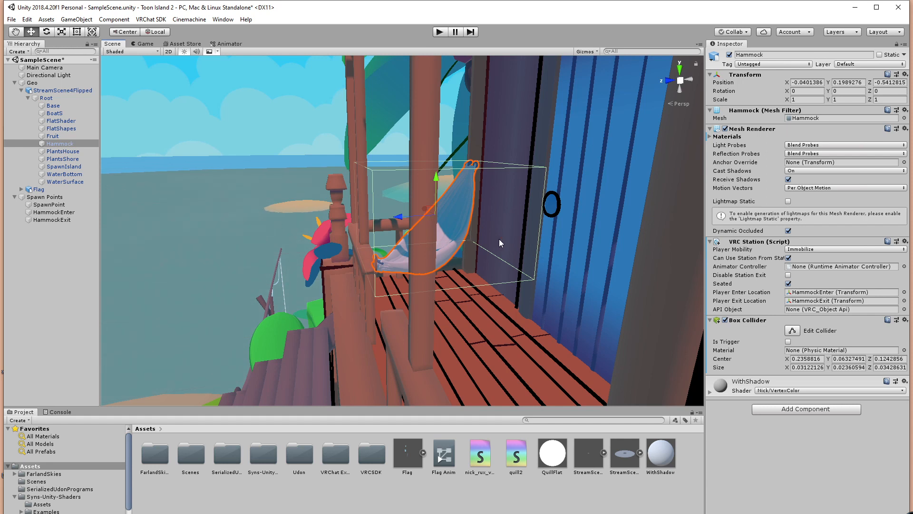
pyautogui.keyDown('alt'); pyautogui.moveTo(500, 238); pyautogui.dragTo(467, 346); pyautogui.keyUp('alt')
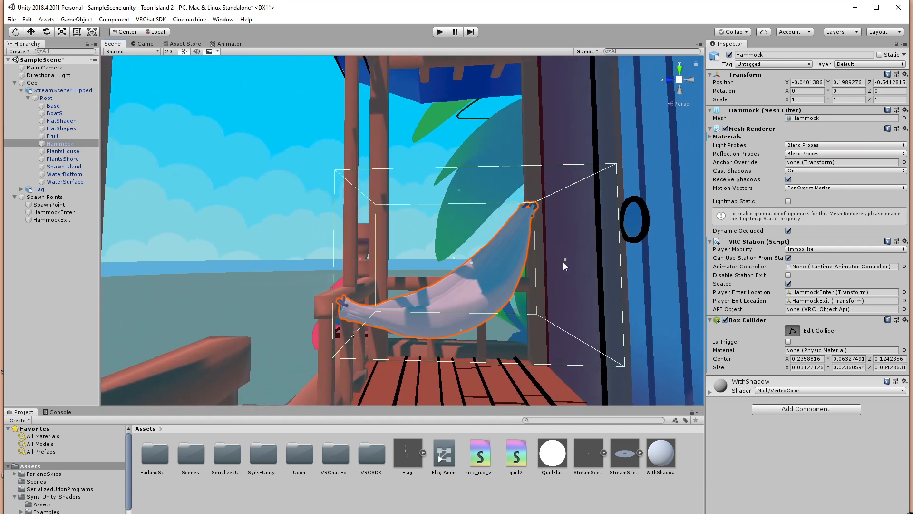
pyautogui.moveTo(564, 258); pyautogui.dragTo(540, 259)
pyautogui.keyDown('alt'); pyautogui.moveTo(540, 259); pyautogui.dragTo(524, 317); pyautogui.keyUp('alt')
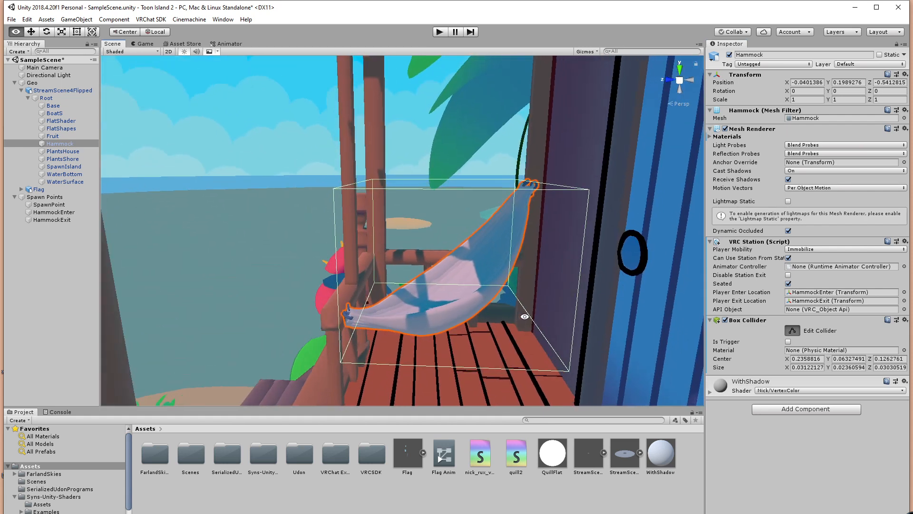
pyautogui.moveTo(447, 180); pyautogui.dragTo(438, 269)
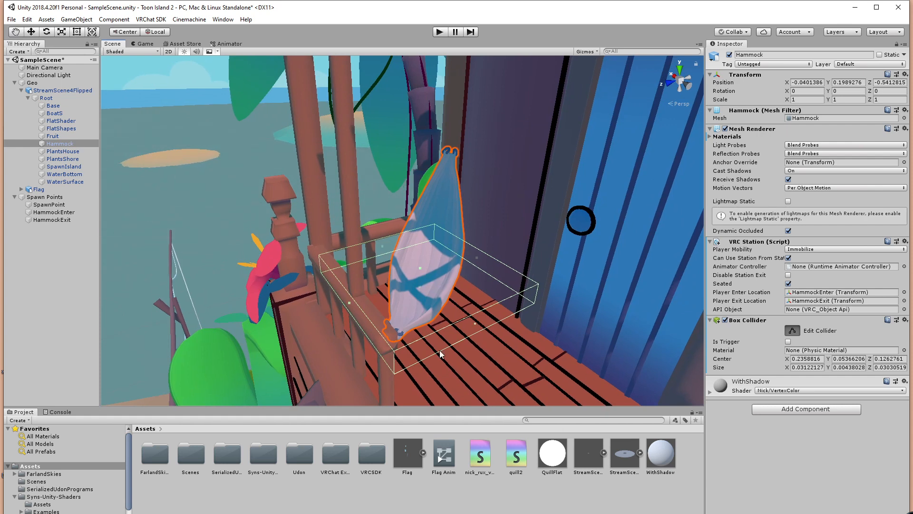
pyautogui.keyDown('alt'); pyautogui.moveTo(434, 251); pyautogui.dragTo(426, 323); pyautogui.keyUp('alt')
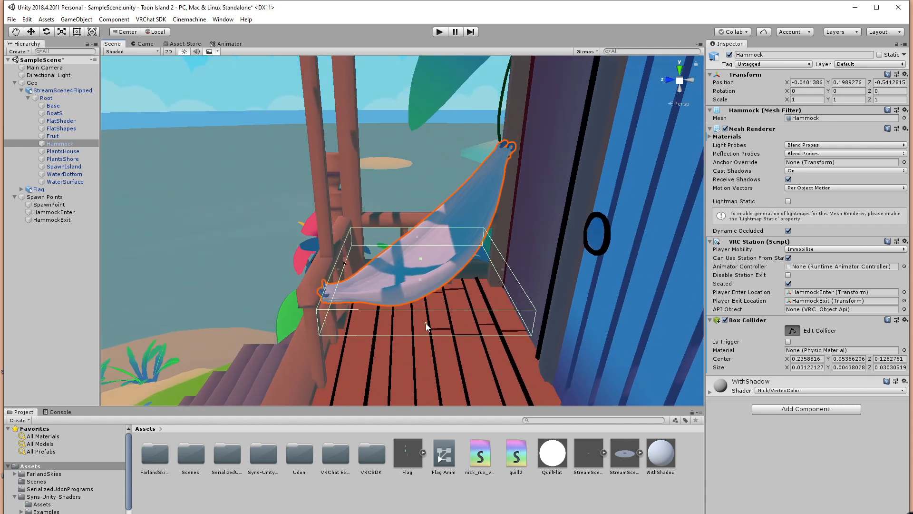
# Reselect the Hammock and pull its box collider's sides in to about 0.0157 on X and 0.0226 on Z.
pyautogui.click(496, 260)
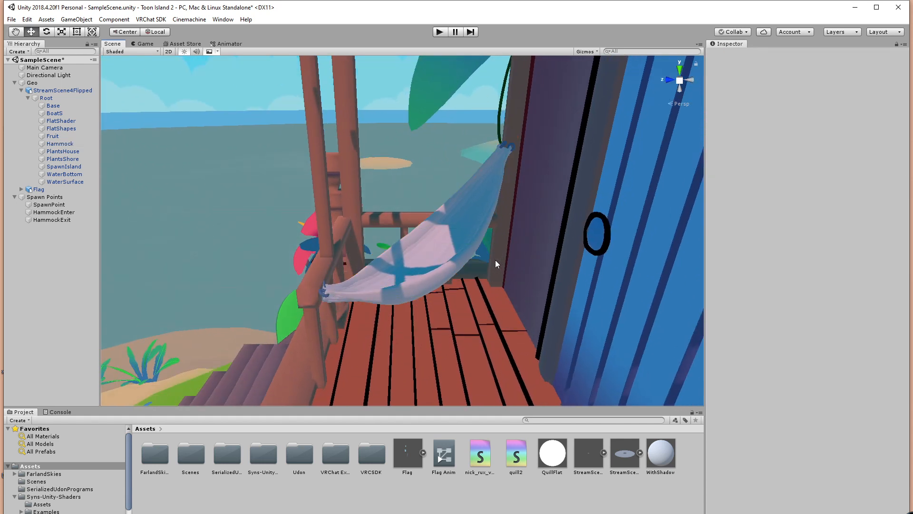
pyautogui.click(395, 264)
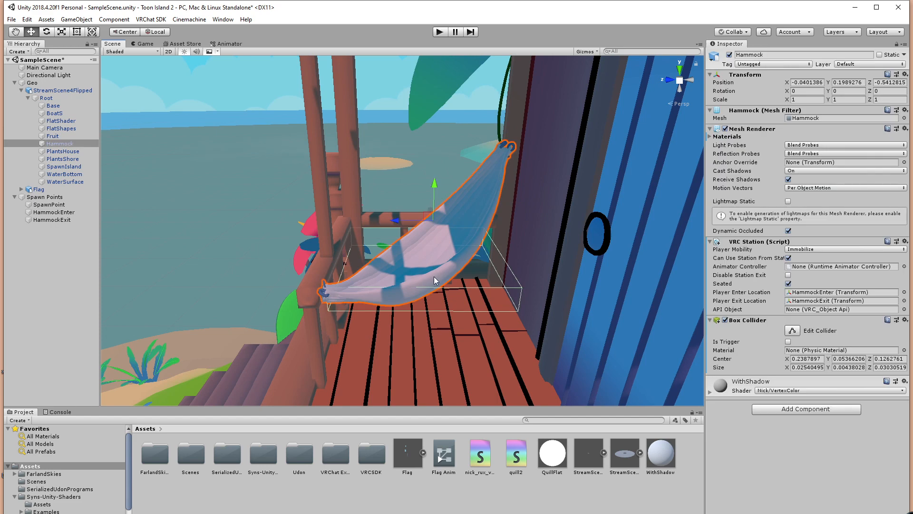
pyautogui.click(792, 331)
pyautogui.moveTo(498, 263); pyautogui.dragTo(480, 266)
pyautogui.keyDown('alt'); pyautogui.moveTo(486, 322); pyautogui.dragTo(633, 351); pyautogui.keyUp('alt')
pyautogui.moveTo(317, 297); pyautogui.dragTo(339, 285)
pyautogui.keyDown('alt'); pyautogui.moveTo(462, 285); pyautogui.dragTo(381, 259); pyautogui.keyUp('alt')
pyautogui.keyDown('alt'); pyautogui.moveTo(456, 287); pyautogui.dragTo(431, 288); pyautogui.keyUp('alt')
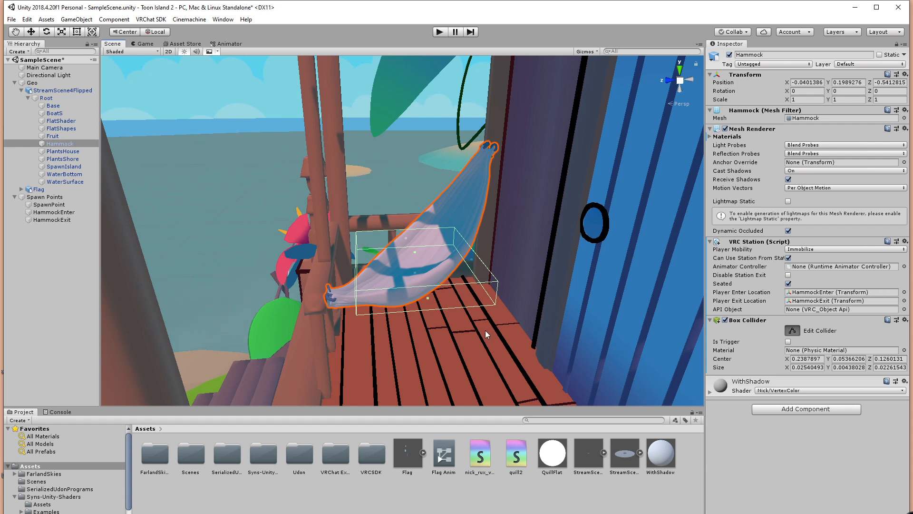
pyautogui.keyDown('alt'); pyautogui.moveTo(459, 333); pyautogui.dragTo(404, 179); pyautogui.keyUp('alt')
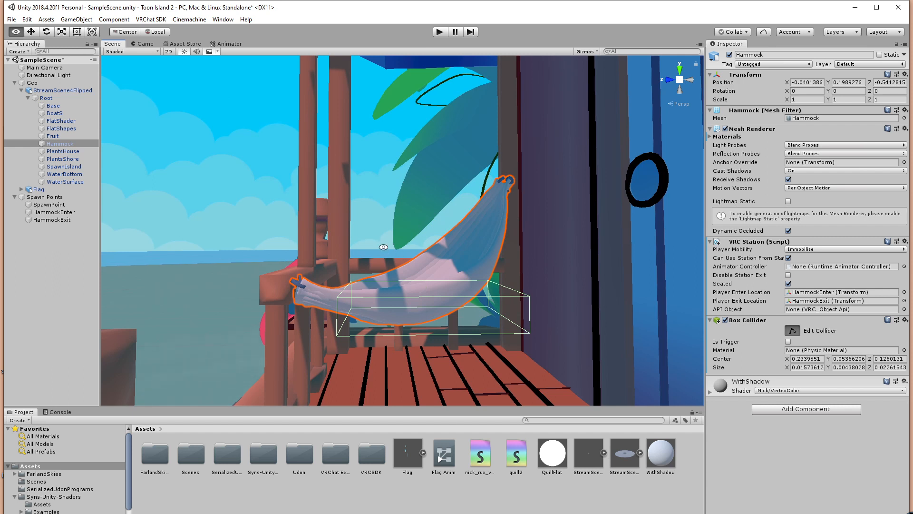
pyautogui.click(792, 330)
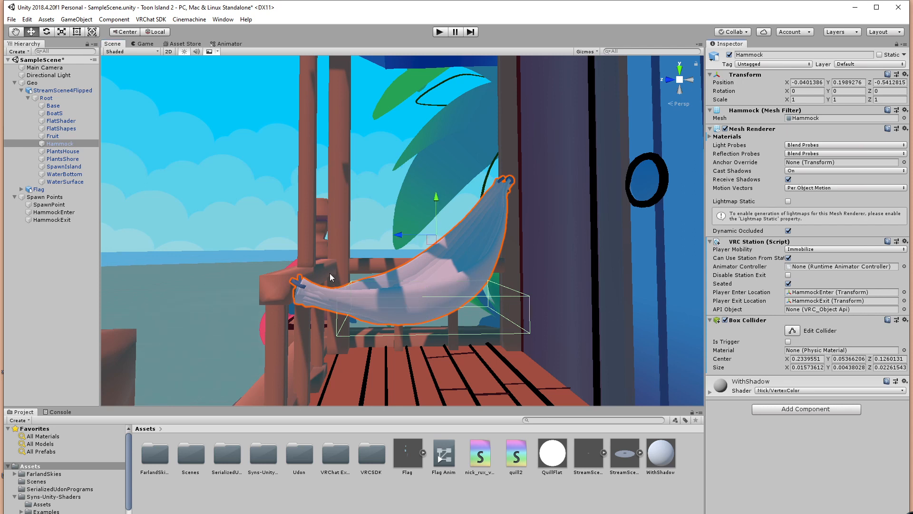
# Trim the hammock collider's side nearest the house to a Z size of about 0.0211 and finish editing the collider.
pyautogui.keyDown('alt'); pyautogui.moveTo(391, 319); pyautogui.dragTo(511, 320); pyautogui.keyUp('alt')
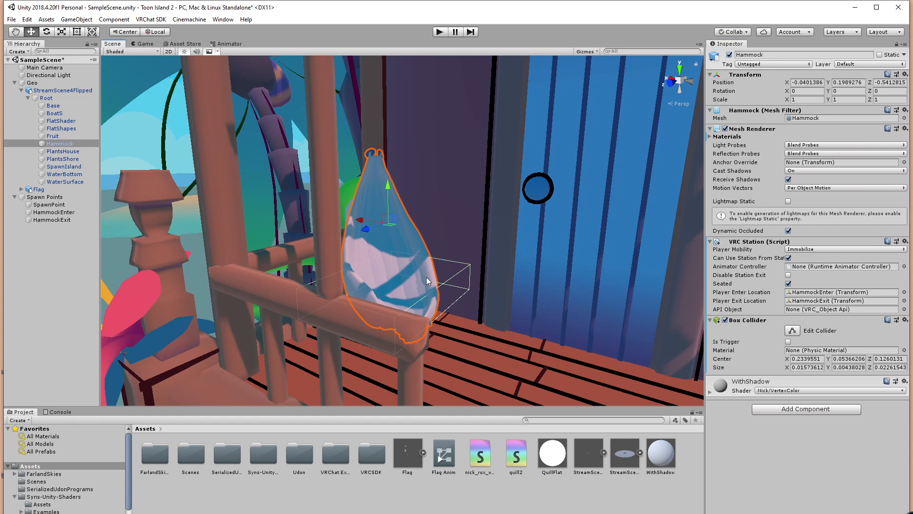
pyautogui.keyDown('alt'); pyautogui.moveTo(423, 272); pyautogui.dragTo(394, 281); pyautogui.keyUp('alt')
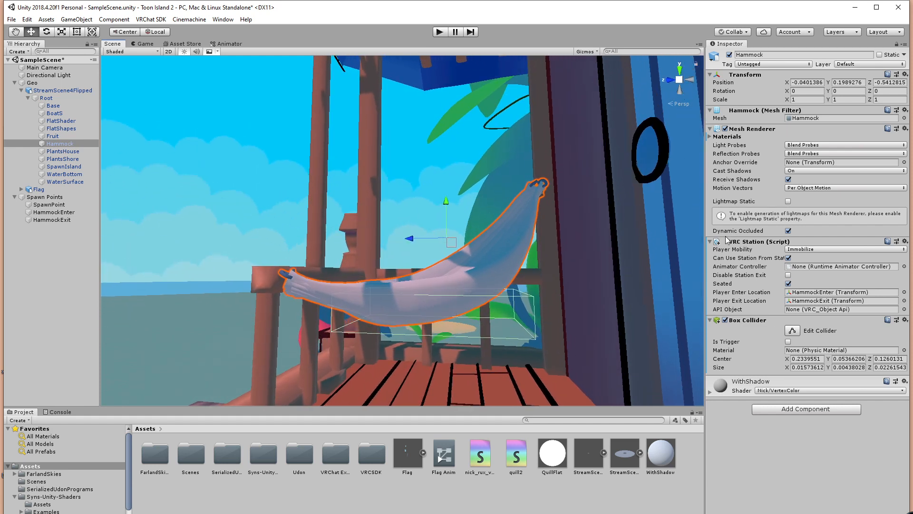
pyautogui.keyDown('alt'); pyautogui.moveTo(452, 271); pyautogui.dragTo(416, 292); pyautogui.keyUp('alt')
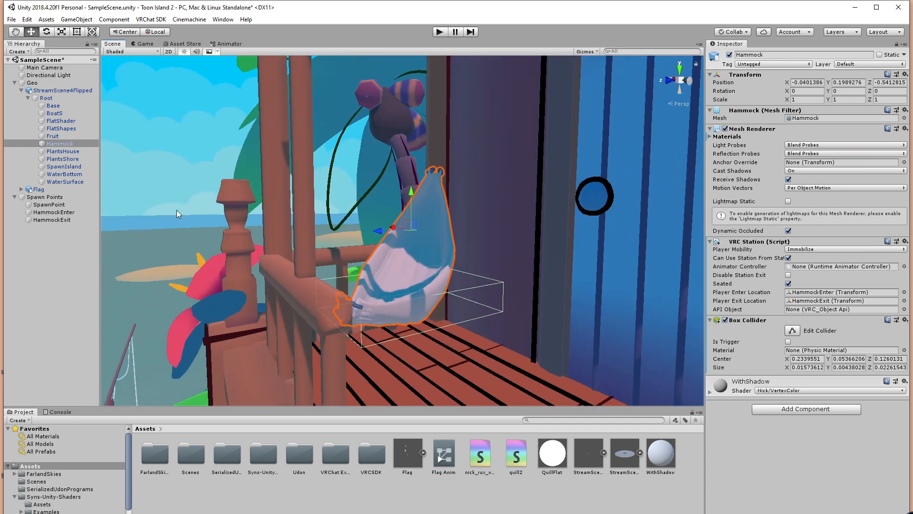
pyautogui.keyDown('alt'); pyautogui.moveTo(484, 317); pyautogui.dragTo(470, 310); pyautogui.keyUp('alt')
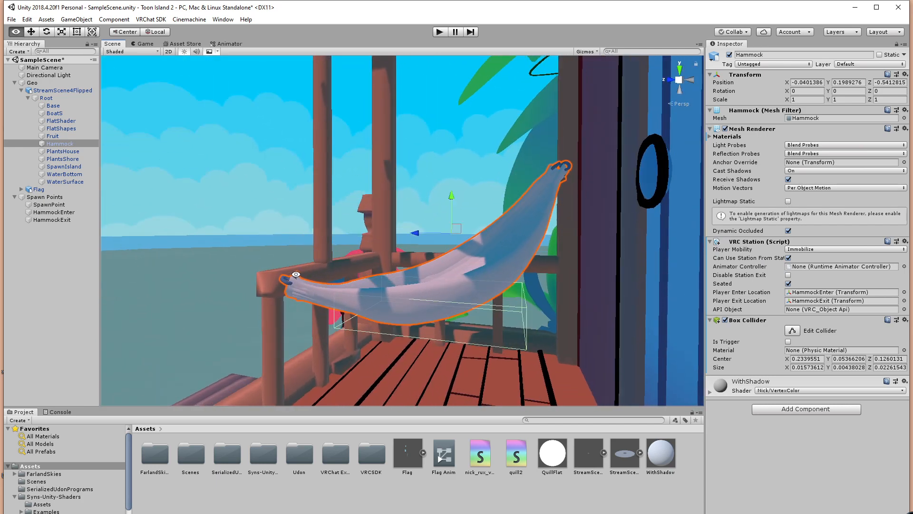
pyautogui.click(792, 330)
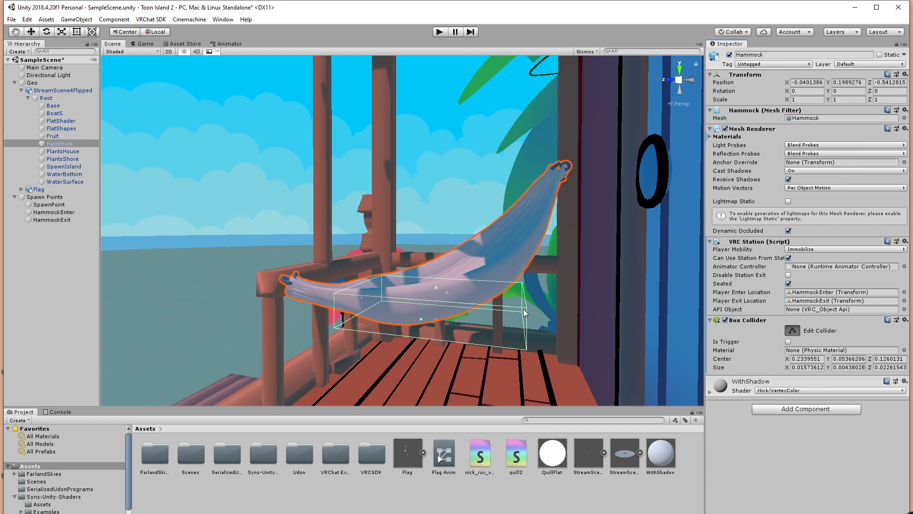
pyautogui.moveTo(525, 312); pyautogui.dragTo(513, 311)
pyautogui.keyDown('alt'); pyautogui.moveTo(584, 308); pyautogui.dragTo(403, 290); pyautogui.keyUp('alt')
pyautogui.scroll(-6, 404, 290)
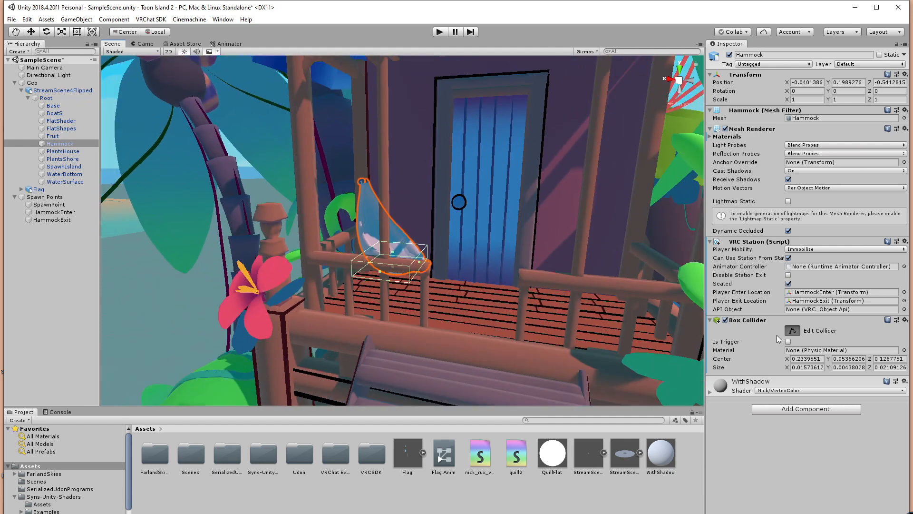
pyautogui.click(794, 332)
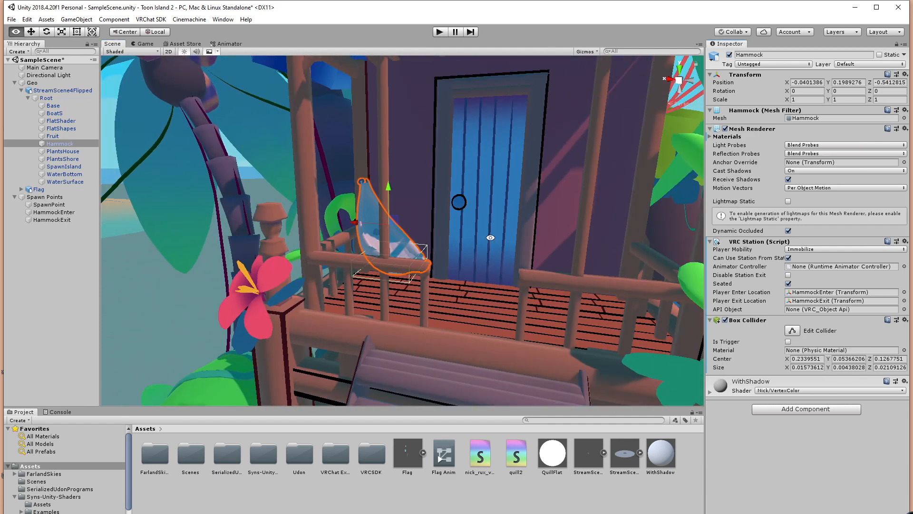
# Look over the pool area with the umbrellas and towels below the tree house.
pyautogui.moveTo(490, 237); pyautogui.dragTo(447, 257, button='middle')
pyautogui.scroll(-7, 447, 256)
pyautogui.moveTo(510, 316); pyautogui.dragTo(390, 156, button='middle')
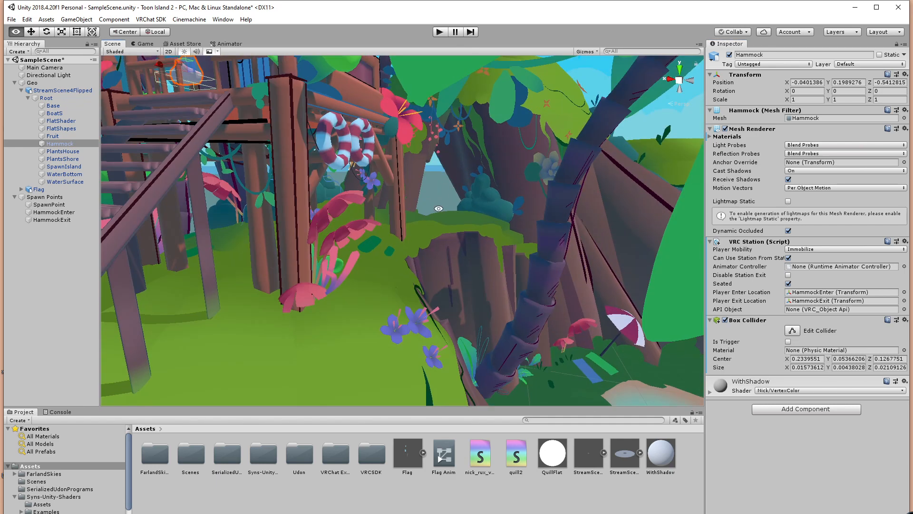
pyautogui.scroll(-5, 483, 255)
pyautogui.moveTo(484, 267); pyautogui.dragTo(424, 175, button='middle')
pyautogui.scroll(-4, 483, 286)
pyautogui.moveTo(484, 288); pyautogui.dragTo(450, 270, button='middle')
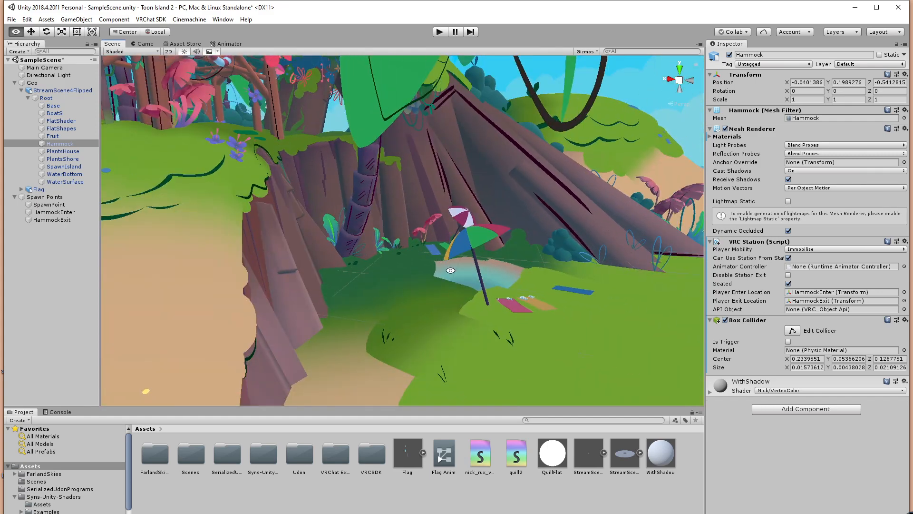
pyautogui.keyDown('alt'); pyautogui.moveTo(529, 314); pyautogui.dragTo(436, 322); pyautogui.keyUp('alt')
pyautogui.scroll(5, 440, 325)
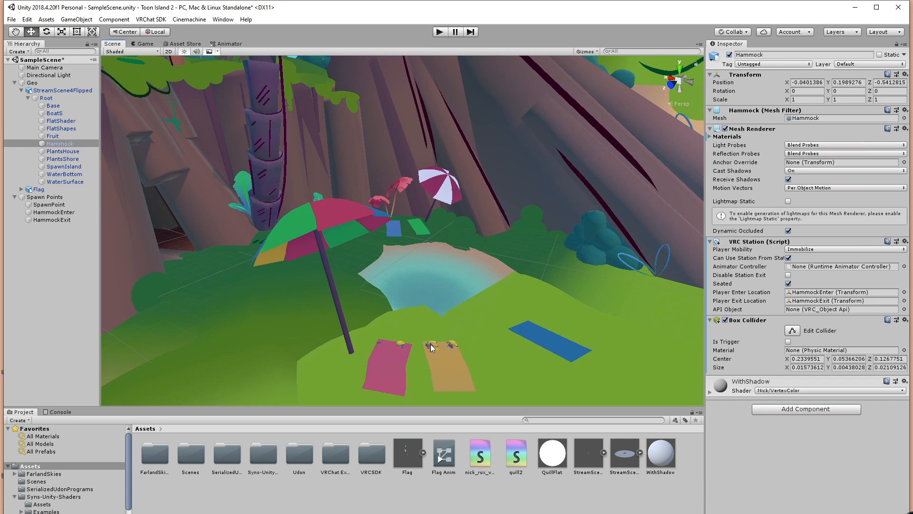
pyautogui.keyDown('alt'); pyautogui.moveTo(430, 344); pyautogui.dragTo(442, 342); pyautogui.keyUp('alt')
pyautogui.moveTo(442, 342); pyautogui.dragTo(546, 236, button='middle')
pyautogui.scroll(-3, 546, 236)
pyautogui.moveTo(298, 238); pyautogui.dragTo(535, 299, button='middle')
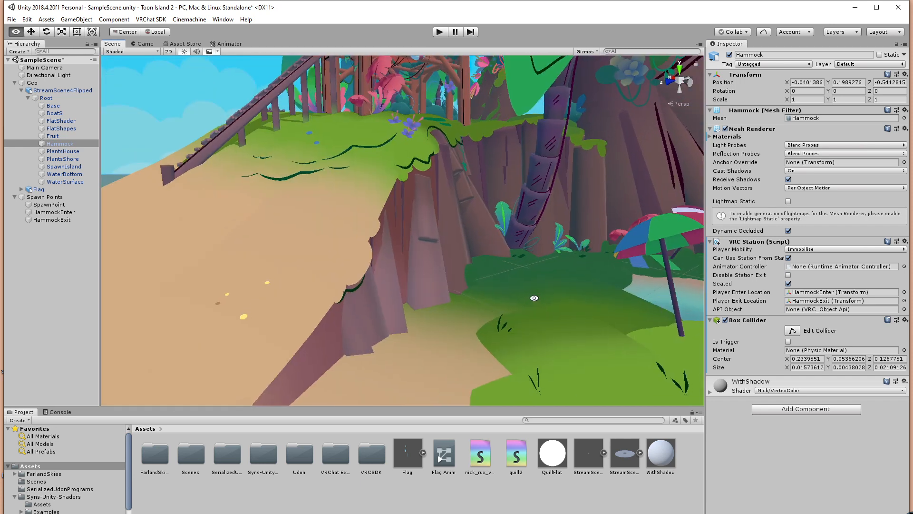
# Import the Floats 3D object from the StreamScene4 folder in File Explorer into the Unity project's Assets.
pyautogui.click(245, 513)
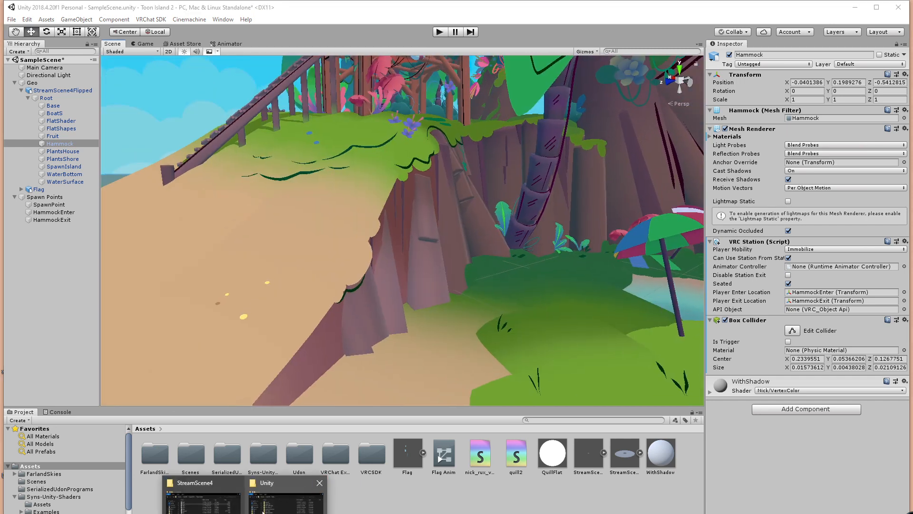
pyautogui.click(203, 500)
pyautogui.click(580, 338)
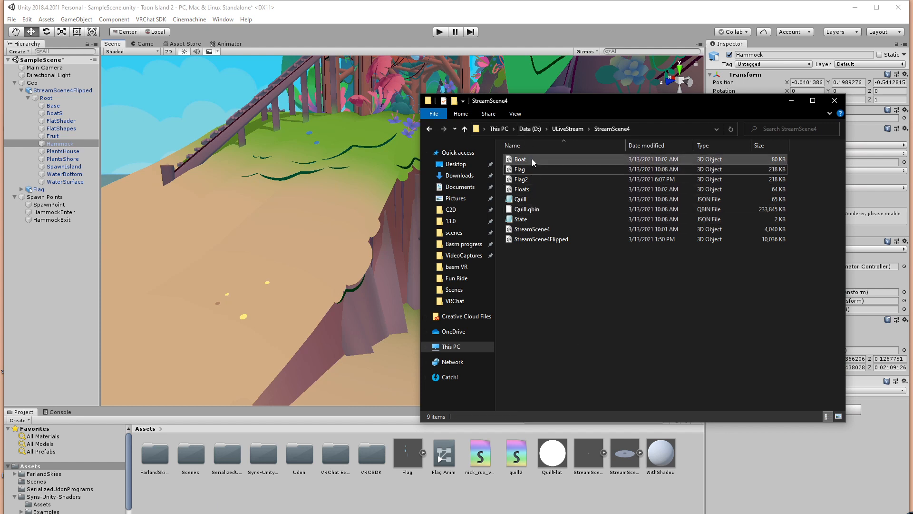
pyautogui.moveTo(529, 190); pyautogui.dragTo(489, 500)
pyautogui.click(792, 100)
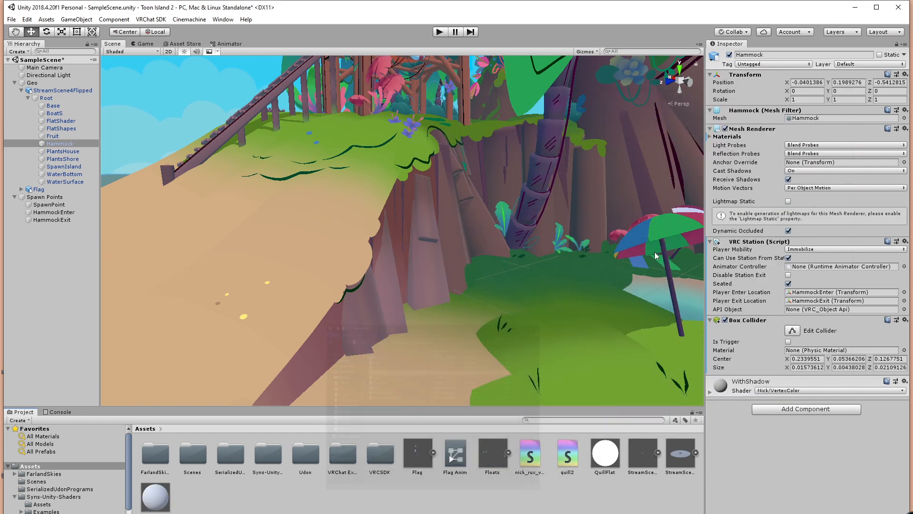
# Place the Floats model in the scene and set its position to 0, 0, 0.
pyautogui.moveTo(490, 457); pyautogui.dragTo(567, 322)
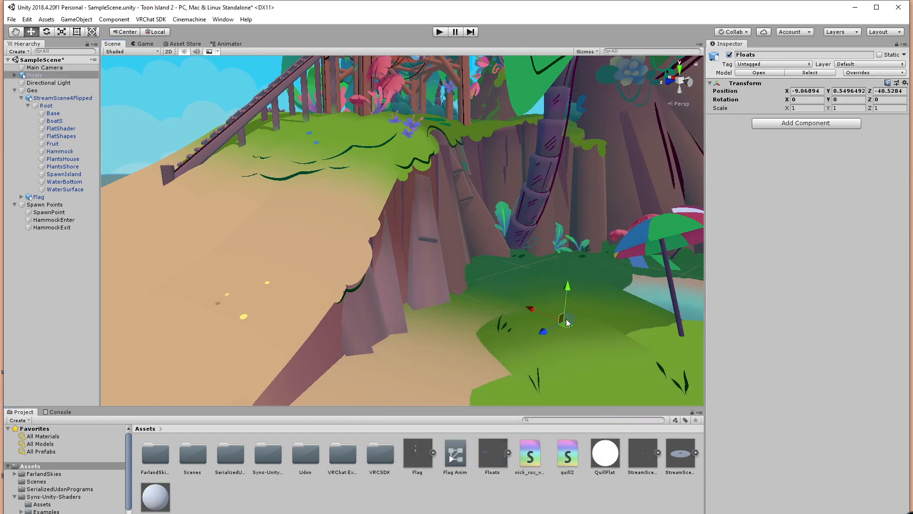
pyautogui.click(809, 90)
pyautogui.write('-')
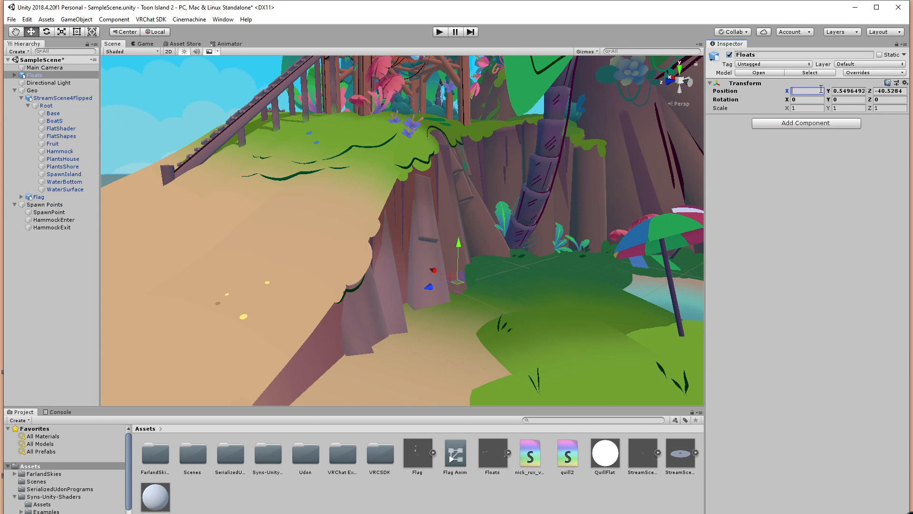
pyautogui.click(851, 91)
pyautogui.write('0')
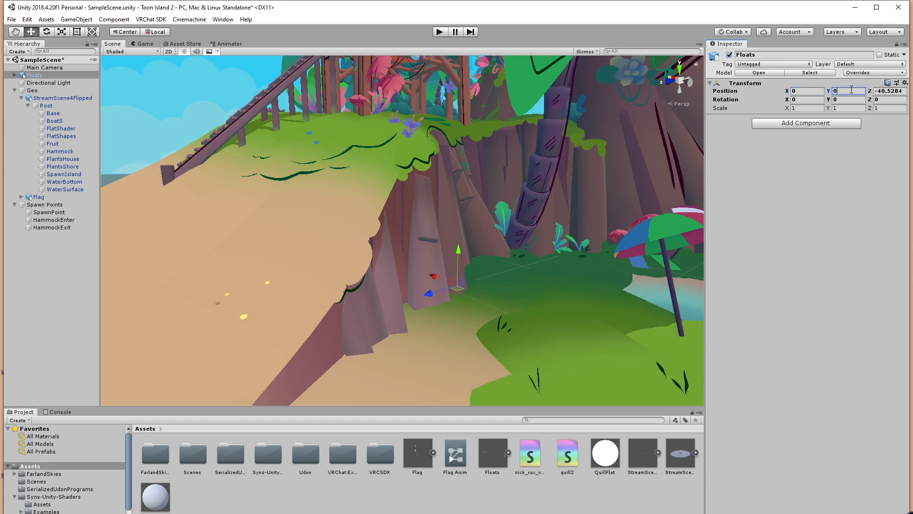
pyautogui.click(885, 91)
pyautogui.write('0')
# Set the Floats model's scale to 100 on X, Y and Z.
pyautogui.click(808, 108)
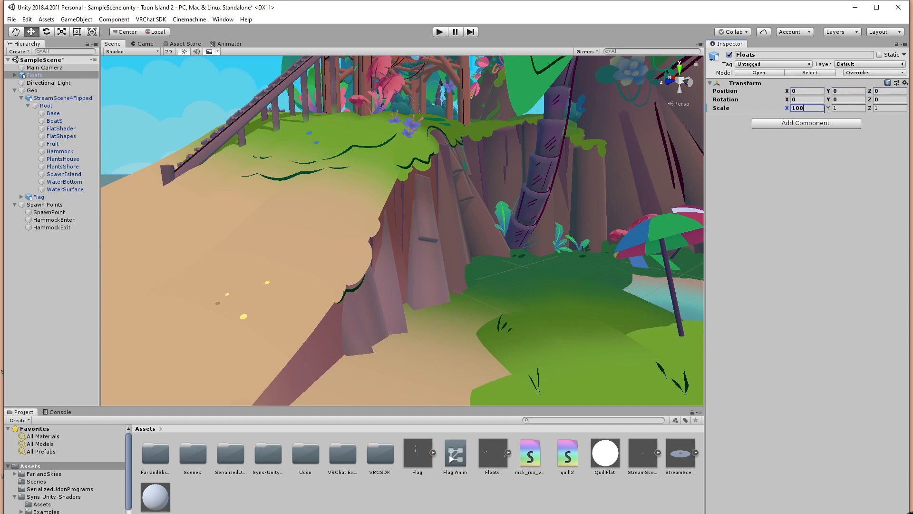
pyautogui.click(839, 109)
pyautogui.write('100')
pyautogui.click(880, 108)
pyautogui.write('100')
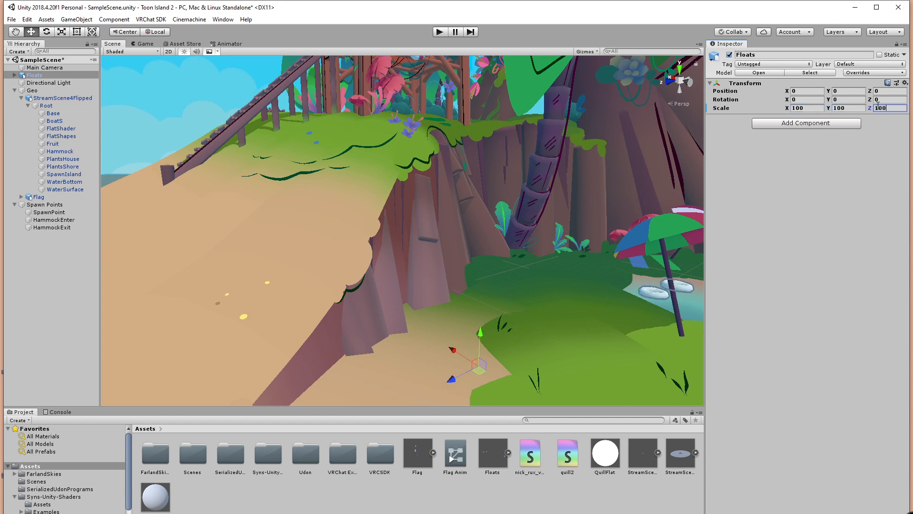
# Apply the WithShadow material to the three floats in the pool and the float at the dock.
pyautogui.moveTo(295, 252); pyautogui.dragTo(581, 437, button='right')
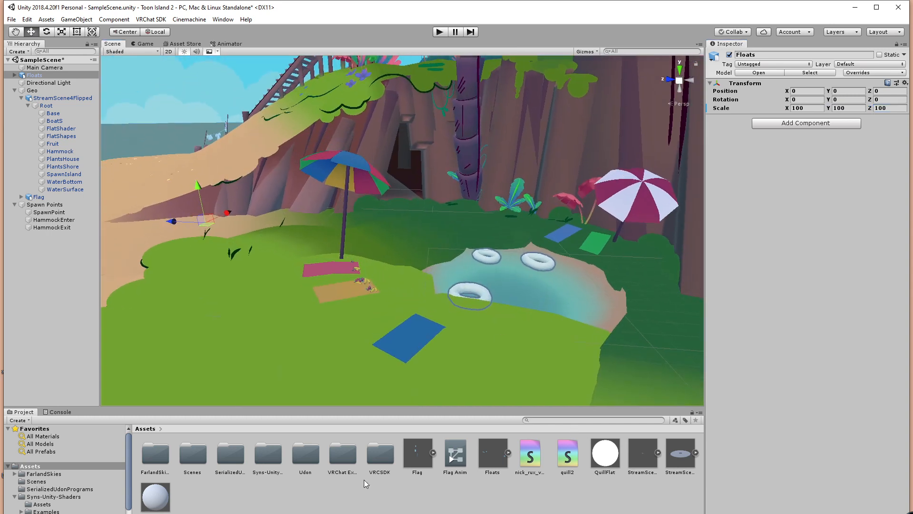
pyautogui.moveTo(159, 509); pyautogui.dragTo(474, 288)
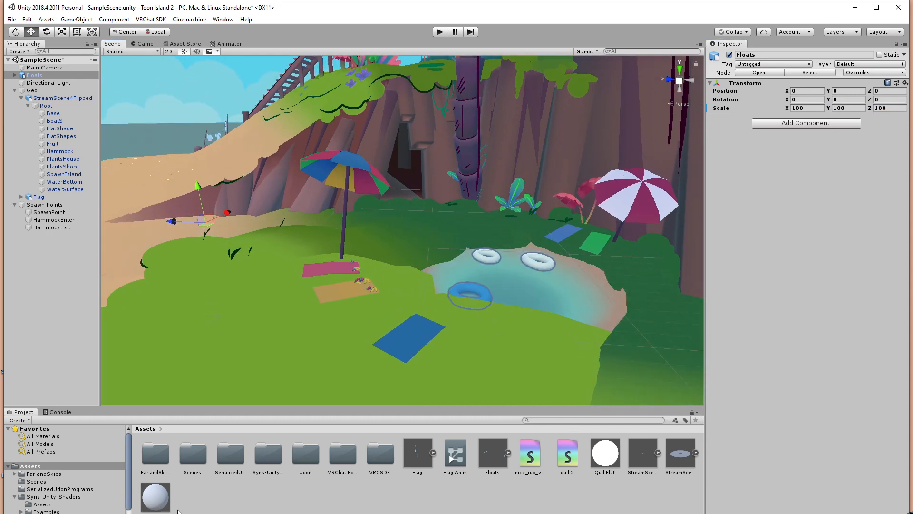
pyautogui.moveTo(178, 510); pyautogui.dragTo(489, 256)
pyautogui.moveTo(161, 505); pyautogui.dragTo(541, 265)
pyautogui.moveTo(450, 218); pyautogui.dragTo(342, 221, button='right')
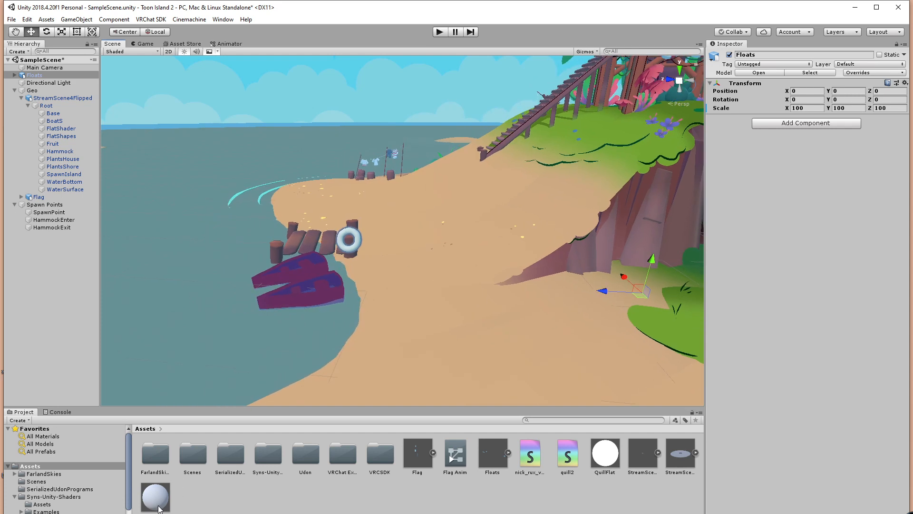
pyautogui.moveTo(160, 508); pyautogui.dragTo(357, 243)
# Select the StripeFloatShore float and inspect it up close by the dock.
pyautogui.moveTo(404, 300); pyautogui.dragTo(194, 313, button='right')
pyautogui.click(358, 263)
pyautogui.moveTo(549, 285); pyautogui.dragTo(435, 383, button='right')
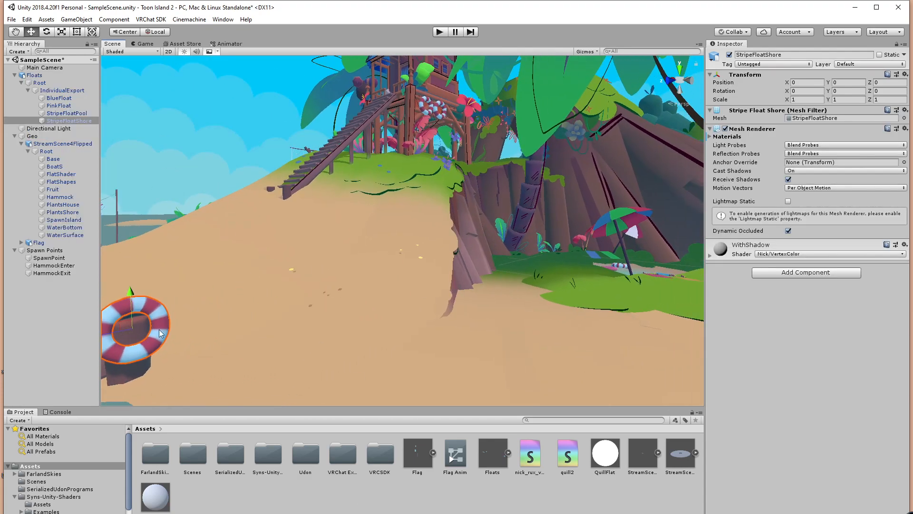
pyautogui.moveTo(161, 334); pyautogui.dragTo(485, 240, button='middle')
pyautogui.scroll(8, 315, 220)
pyautogui.moveTo(340, 228); pyautogui.dragTo(429, 257, button='right')
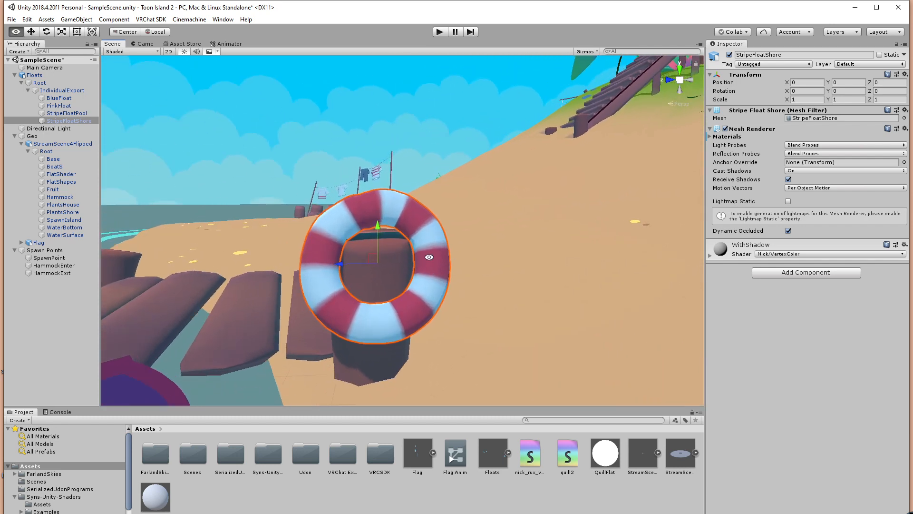
pyautogui.keyDown('alt'); pyautogui.moveTo(429, 257); pyautogui.dragTo(477, 250); pyautogui.keyUp('alt')
pyautogui.scroll(5, 414, 225)
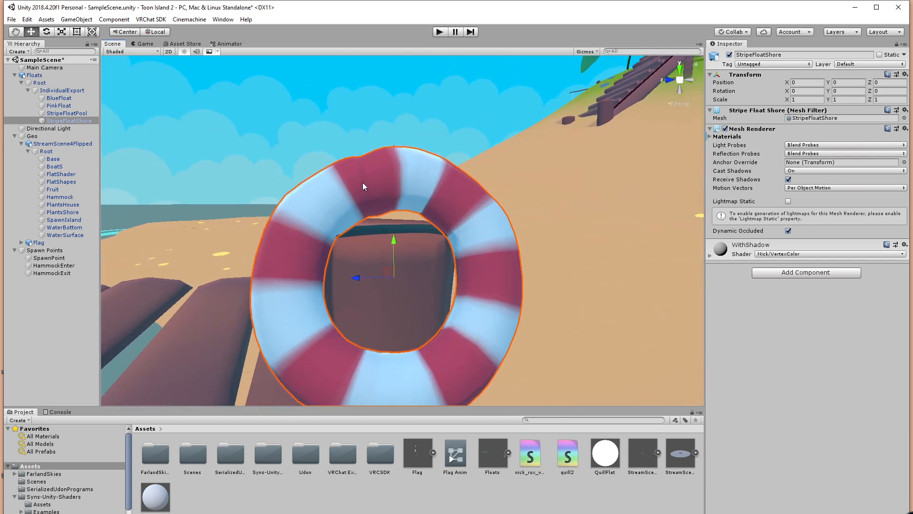
# Move the Floats model into the Geo group in the hierarchy.
pyautogui.click(34, 75)
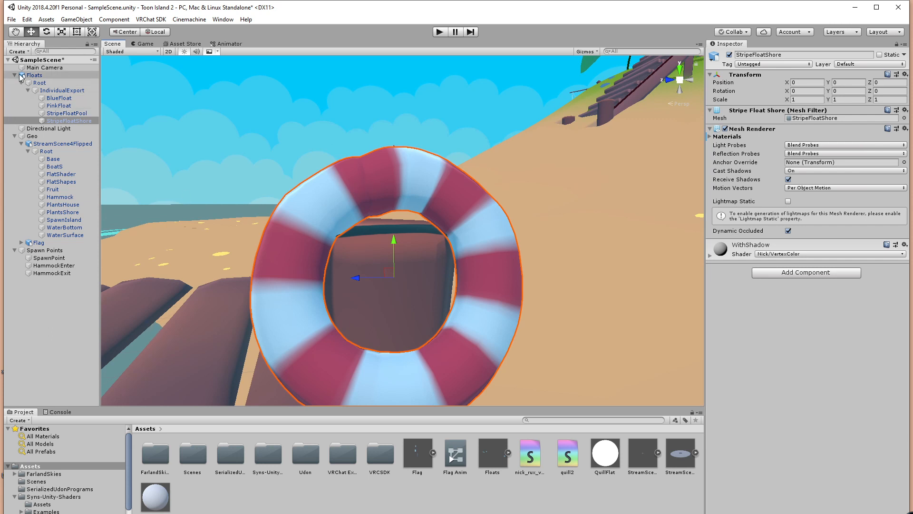
pyautogui.press('Left')
pyautogui.moveTo(34, 76)
pyautogui.mouseDown()
pyautogui.moveTo(50, 115)
pyautogui.moveTo(58, 100)
pyautogui.moveTo(30, 91)
pyautogui.mouseUp()
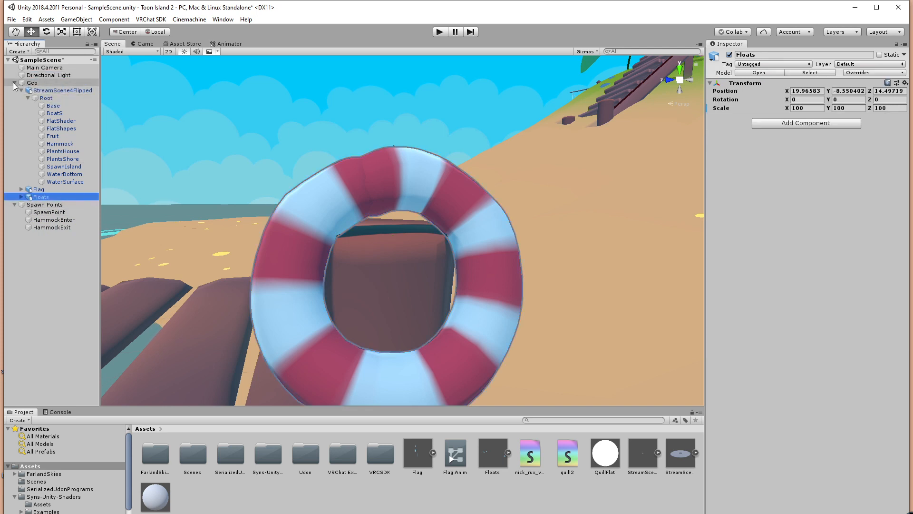
pyautogui.click(15, 83)
pyautogui.click(15, 90)
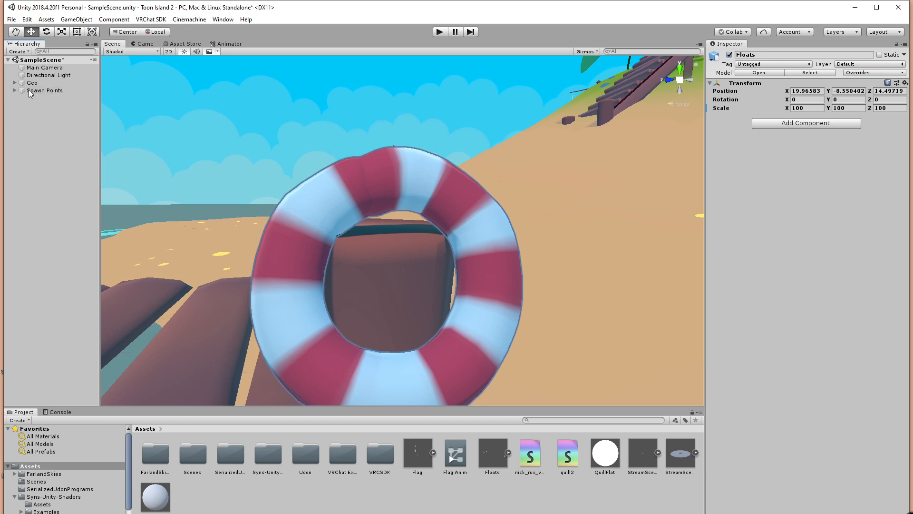
pyautogui.click(14, 83)
pyautogui.click(26, 225)
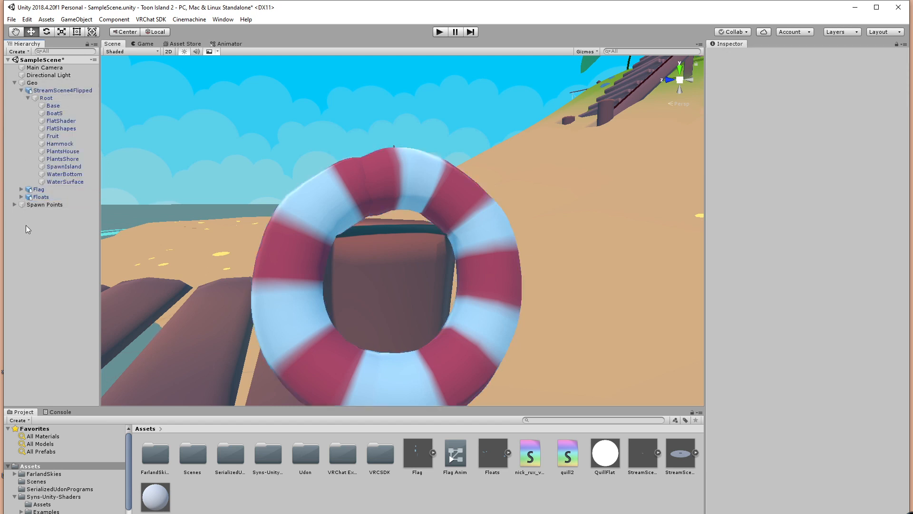
# Shift StripeFloatShore slightly off the dock post to position -0.0003, 0, -0.0005 and add a Box Collider to it.
pyautogui.click(295, 261)
pyautogui.click(293, 261)
pyautogui.scroll(-10, 456, 268)
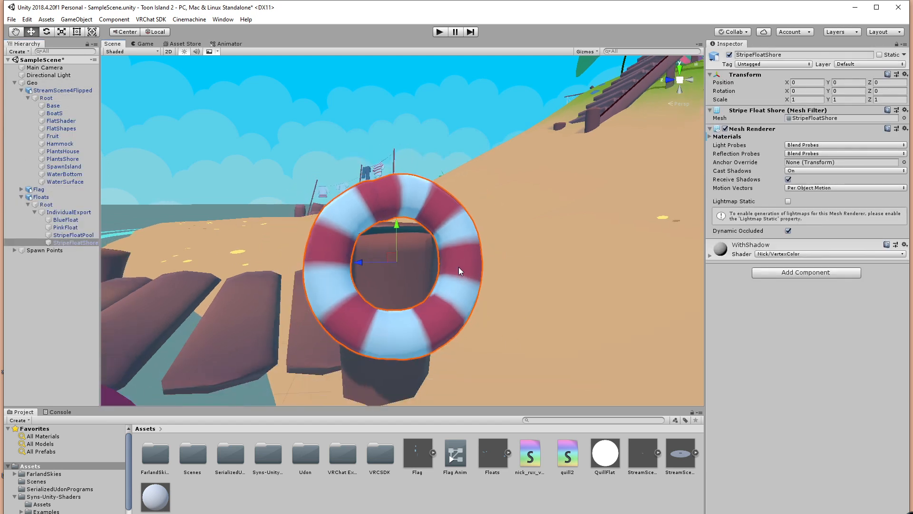
pyautogui.keyDown('alt'); pyautogui.moveTo(445, 279); pyautogui.dragTo(562, 223); pyautogui.keyUp('alt')
pyautogui.click(811, 271)
pyautogui.write('box')
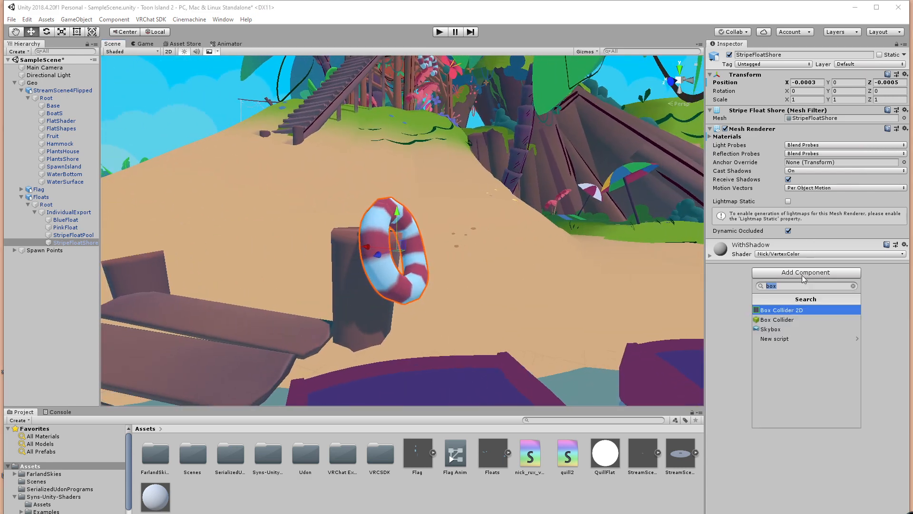
pyautogui.click(785, 319)
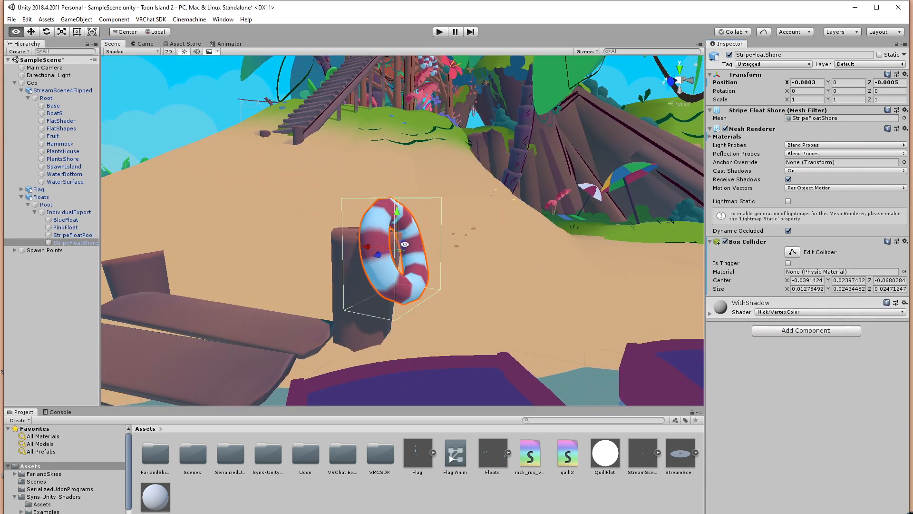
# Fit StripeFloatShore's box collider tightly around the ring, with a size of about 0.0088 × 0.0233 × 0.0247.
pyautogui.keyDown('alt'); pyautogui.moveTo(406, 246); pyautogui.dragTo(495, 257); pyautogui.keyUp('alt')
pyautogui.click(794, 252)
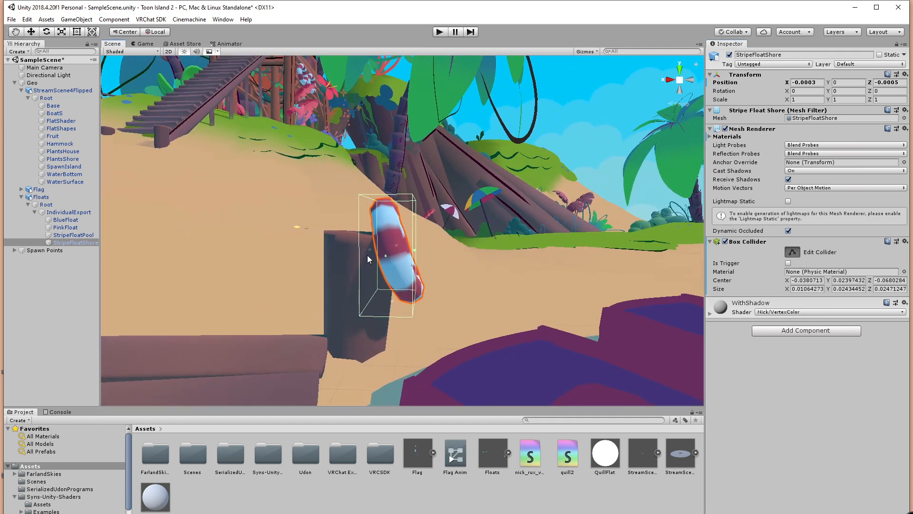
pyautogui.moveTo(367, 255)
pyautogui.keyDown('alt'); pyautogui.mouseDown()
pyautogui.moveTo(360, 247)
pyautogui.moveTo(379, 247)
pyautogui.mouseUp(); pyautogui.keyUp('alt')
pyautogui.keyDown('alt'); pyautogui.moveTo(463, 255); pyautogui.dragTo(293, 275); pyautogui.keyUp('alt')
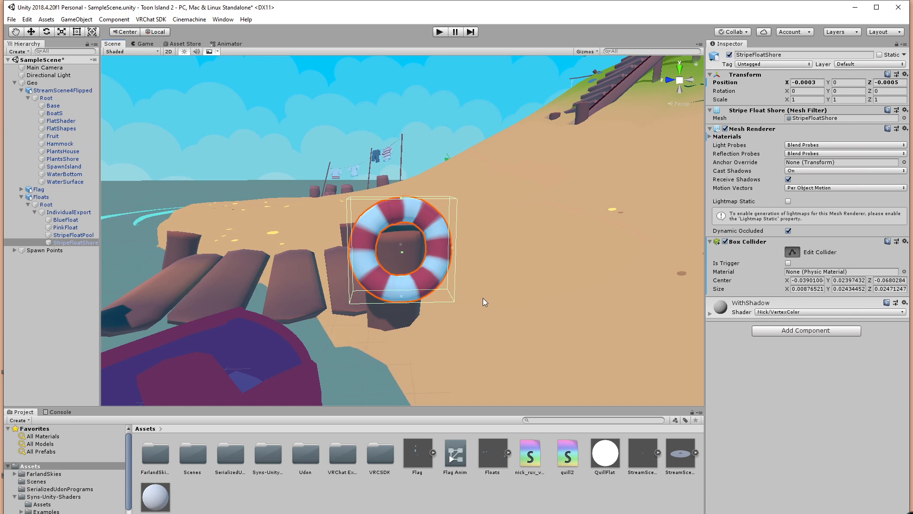
pyautogui.keyDown('alt'); pyautogui.moveTo(483, 298); pyautogui.dragTo(334, 297); pyautogui.keyUp('alt')
pyautogui.click(789, 253)
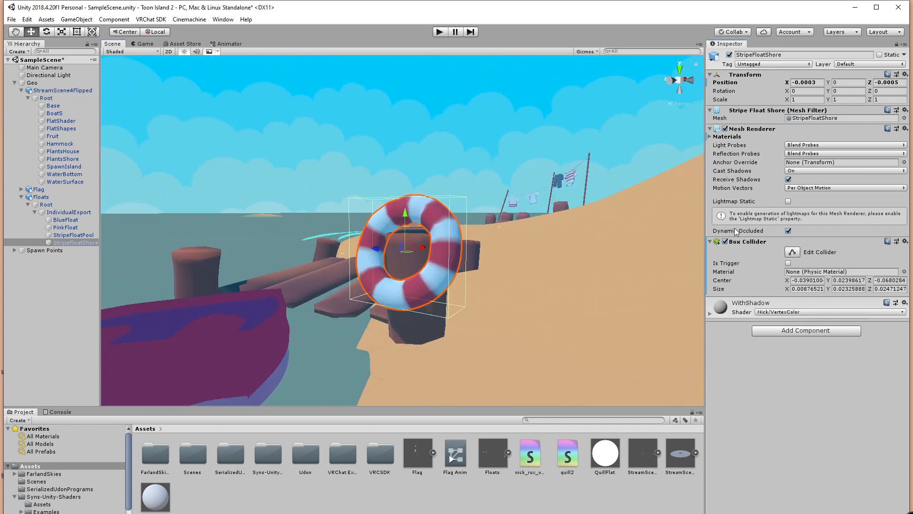
# Add a VRC Pickup component to StripeFloatShore.
pyautogui.click(793, 332)
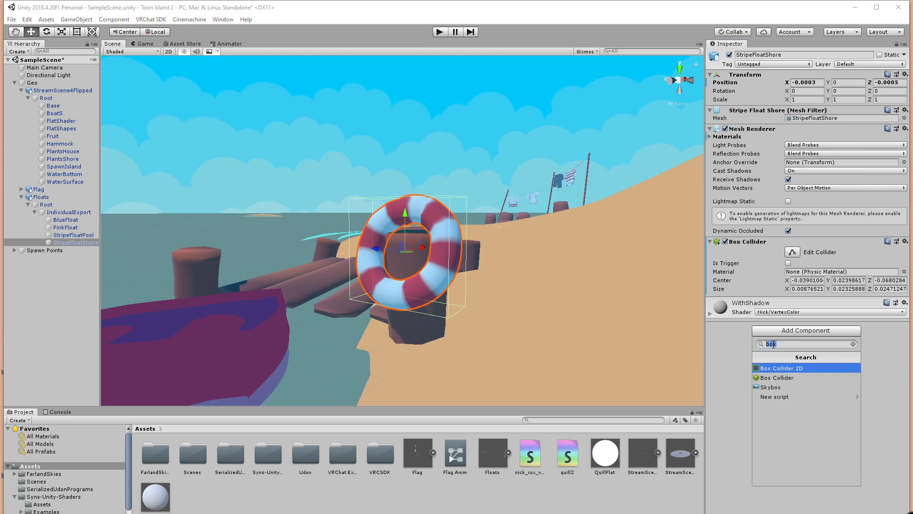
pyautogui.write('pick')
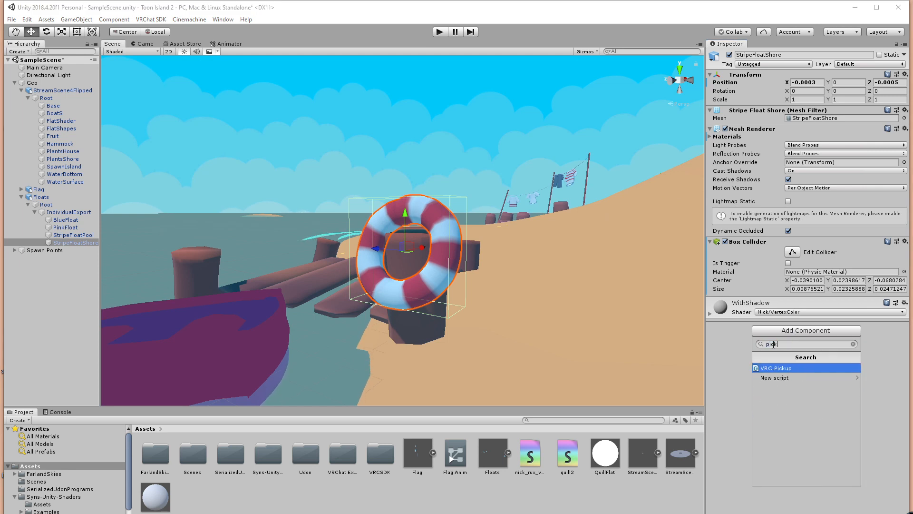
pyautogui.click(778, 370)
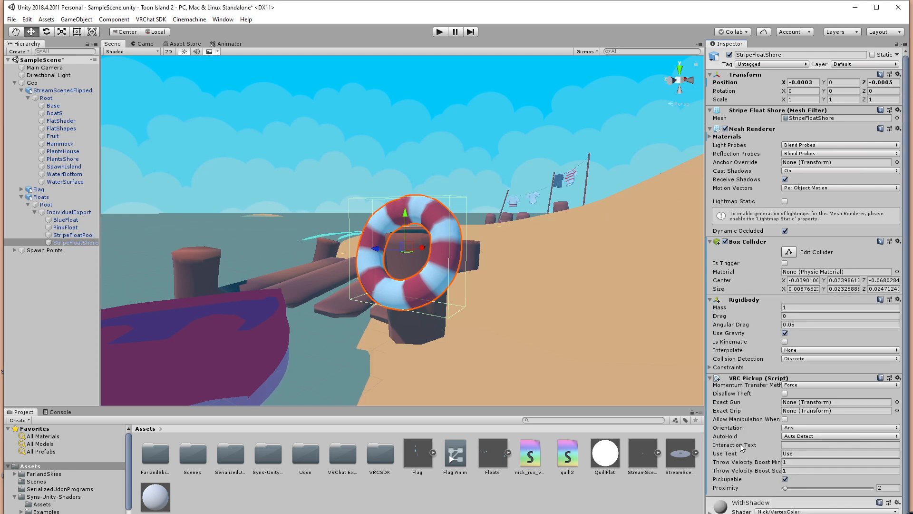
pyautogui.scroll(-1, 745, 392)
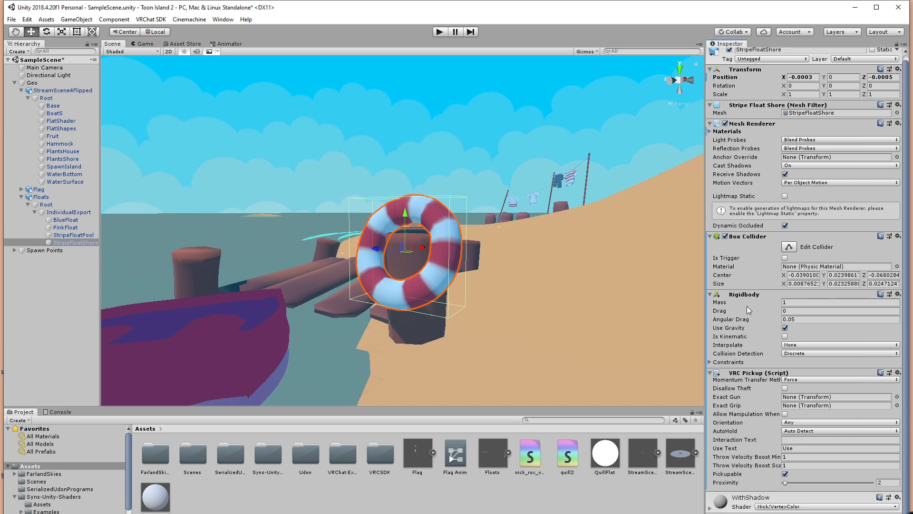
pyautogui.keyDown('alt'); pyautogui.moveTo(554, 318); pyautogui.dragTo(484, 286); pyautogui.keyUp('alt')
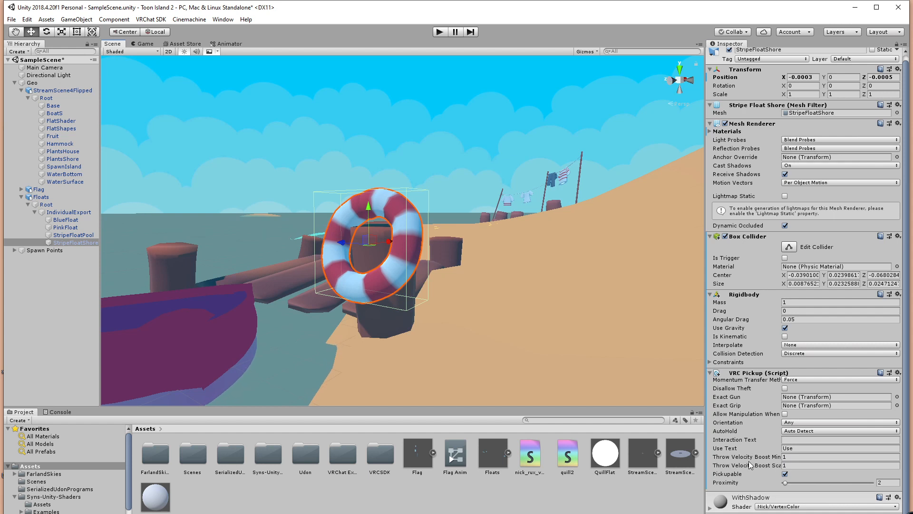
# Keep the pickup's Orientation at Any, set AutoHold to Yes and allow manipulation when equipped.
pyautogui.click(793, 423)
pyautogui.click(803, 433)
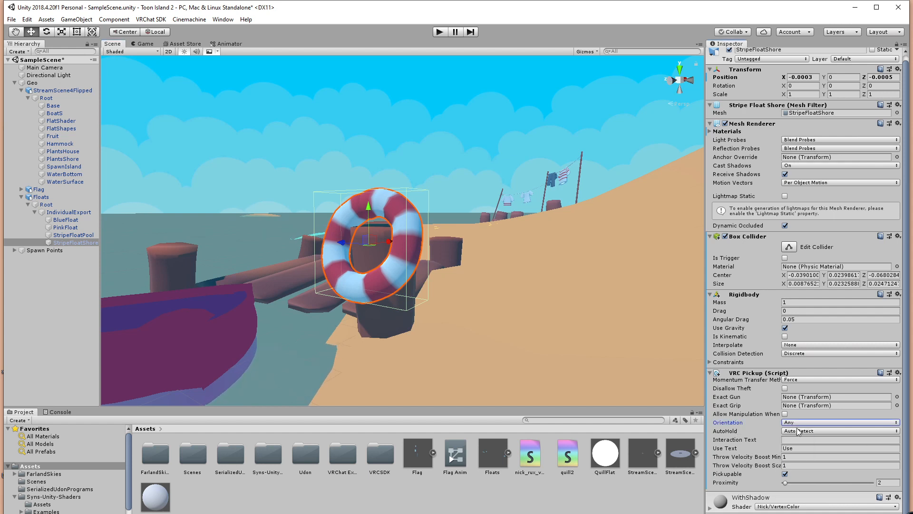
pyautogui.click(804, 431)
pyautogui.click(804, 452)
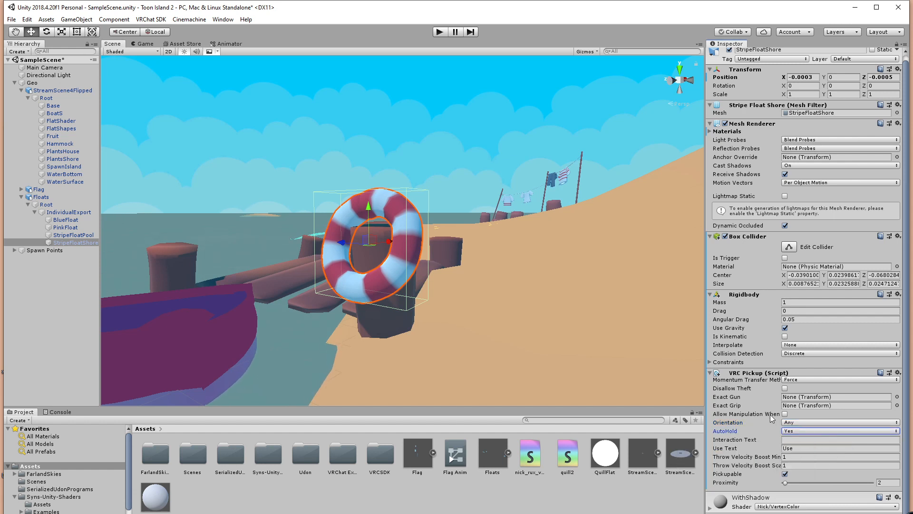
pyautogui.click(785, 413)
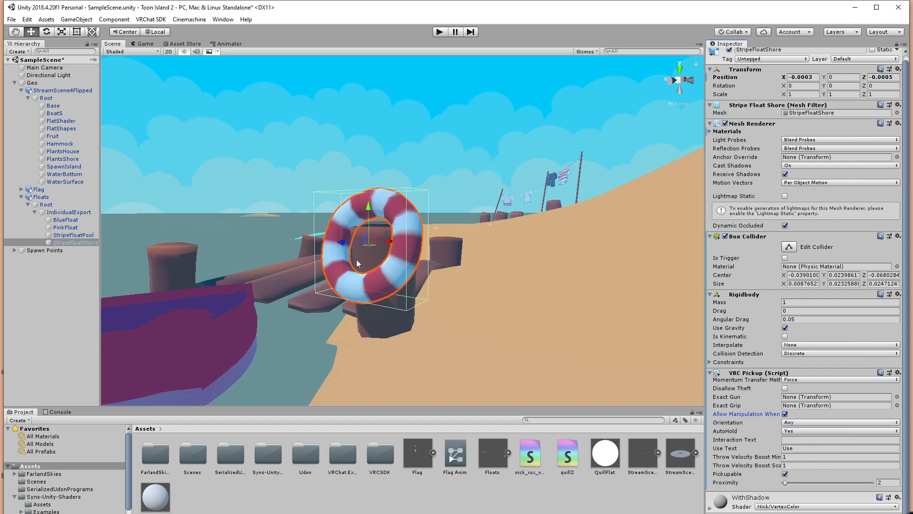
# Review StripeFloatShore's VRC Pickup and Rigidbody settings, including the available Orientation choices.
pyautogui.keyDown('alt'); pyautogui.moveTo(356, 259); pyautogui.dragTo(445, 275); pyautogui.keyUp('alt')
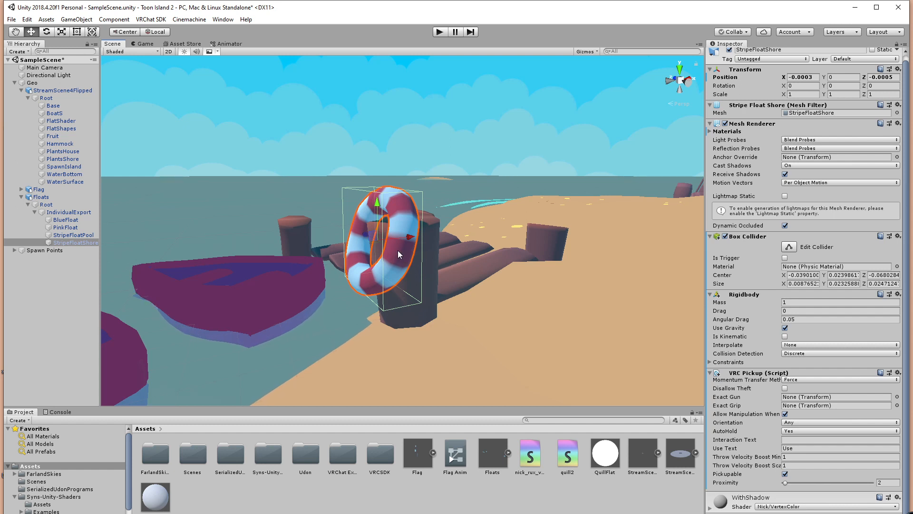
pyautogui.click(794, 423)
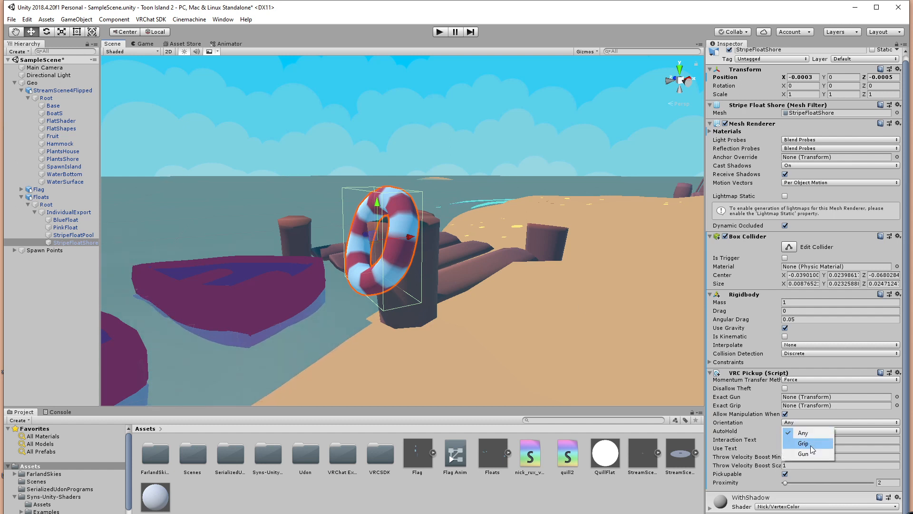
pyautogui.click(644, 496)
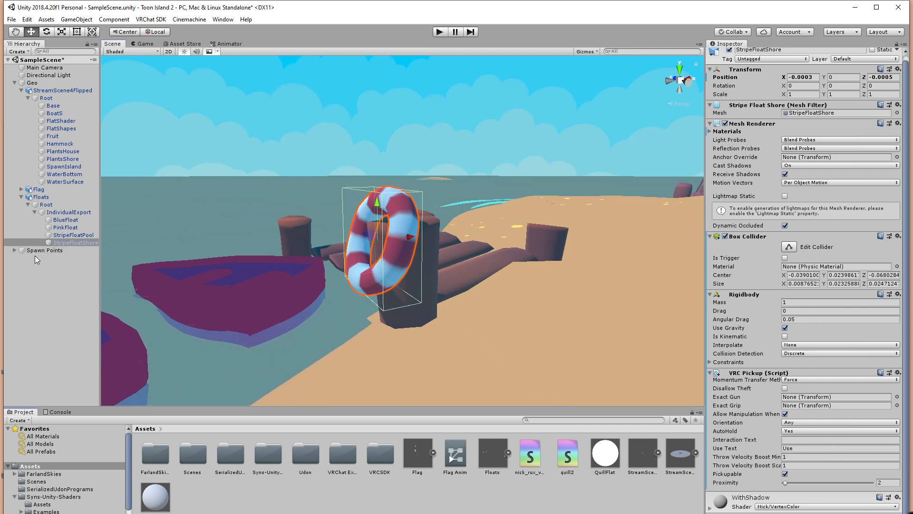
pyautogui.click(384, 240)
pyautogui.click(387, 244)
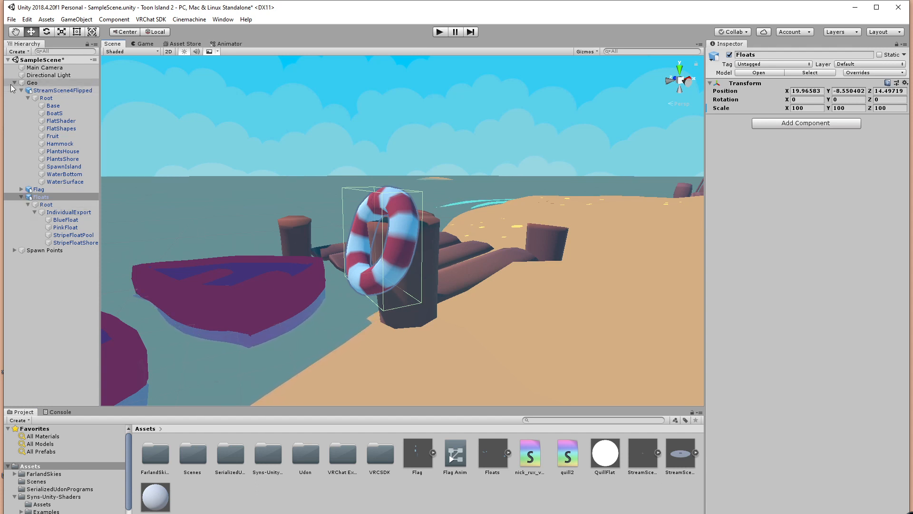
pyautogui.click(32, 83)
pyautogui.press('Left')
pyautogui.click(48, 212)
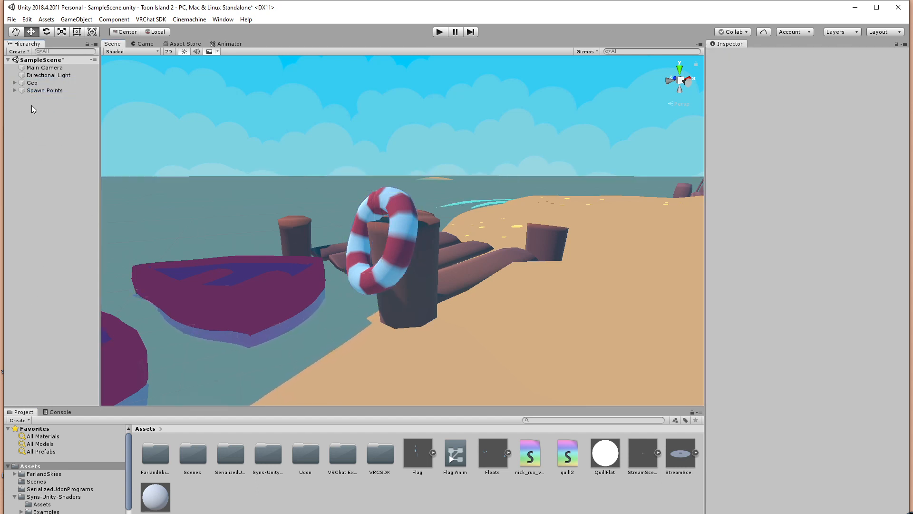
pyautogui.click(383, 273)
pyautogui.click(390, 270)
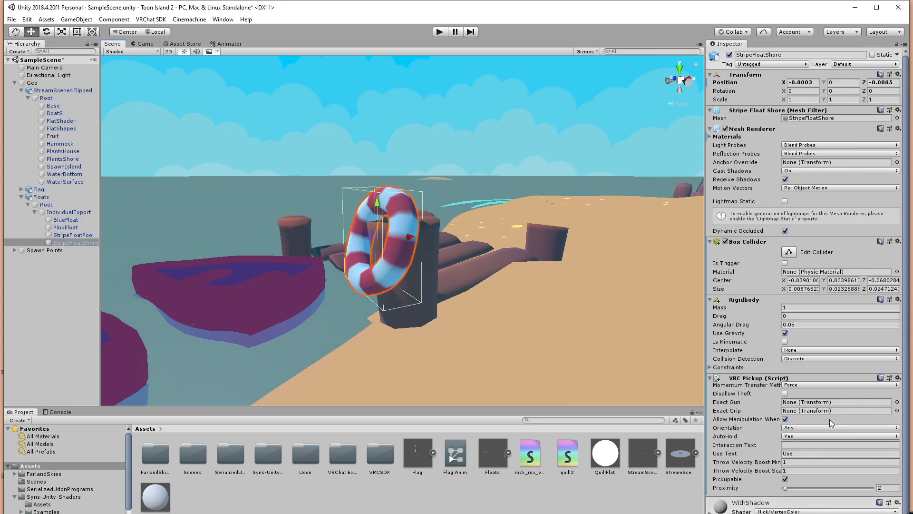
pyautogui.scroll(-2, 829, 419)
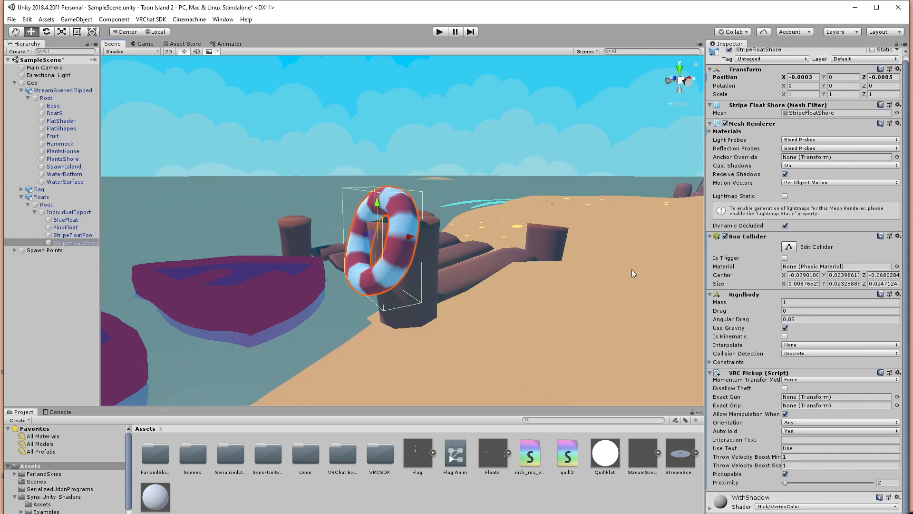
pyautogui.keyDown('alt'); pyautogui.moveTo(632, 269); pyautogui.dragTo(404, 305); pyautogui.keyUp('alt')
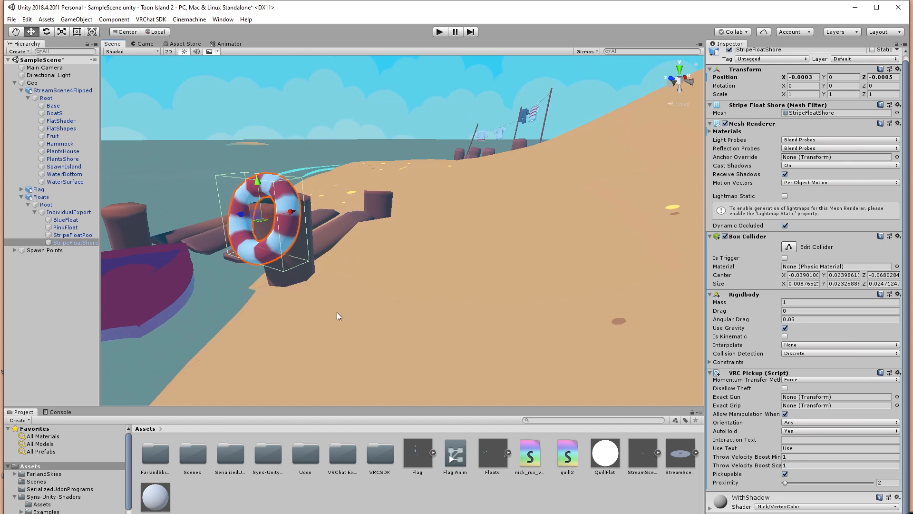
# Check the collider settings of the beach ground beneath the shore float.
pyautogui.click(315, 314)
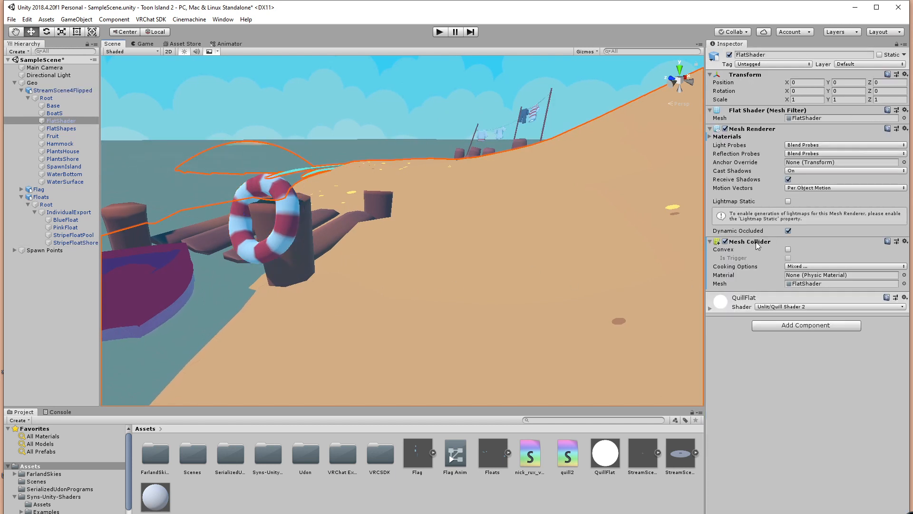
pyautogui.keyDown('alt'); pyautogui.moveTo(356, 244); pyautogui.dragTo(298, 229); pyautogui.keyUp('alt')
pyautogui.click(313, 240)
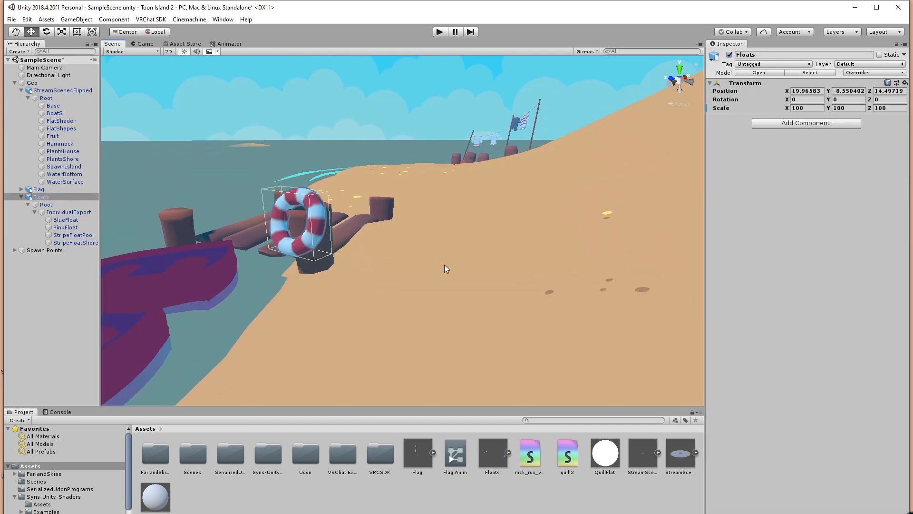
pyautogui.keyDown('alt'); pyautogui.moveTo(444, 264); pyautogui.dragTo(561, 272); pyautogui.keyUp('alt')
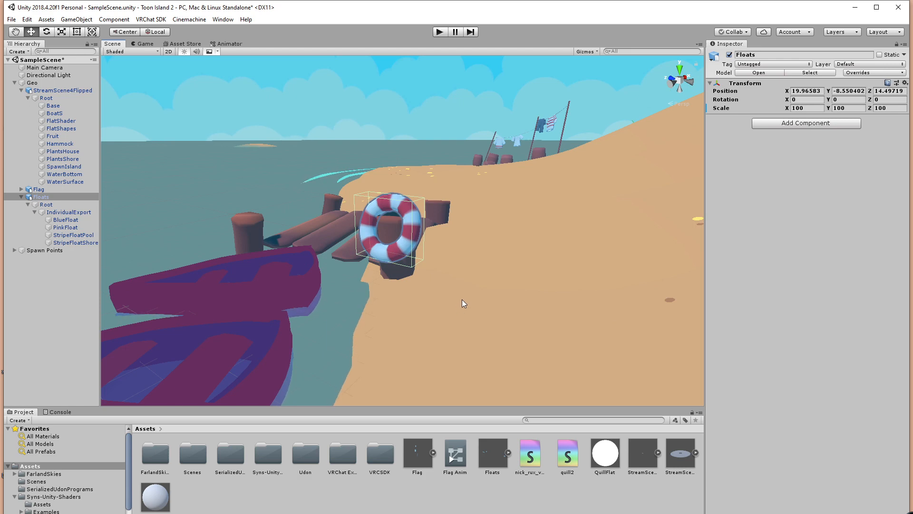
# Create an empty object at the scene's top level beside the pink float in the pool.
pyautogui.scroll(-3, 461, 300)
pyautogui.keyDown('alt'); pyautogui.moveTo(525, 262); pyautogui.dragTo(276, 249); pyautogui.keyUp('alt')
pyautogui.moveTo(275, 248); pyautogui.dragTo(369, 212, button='middle')
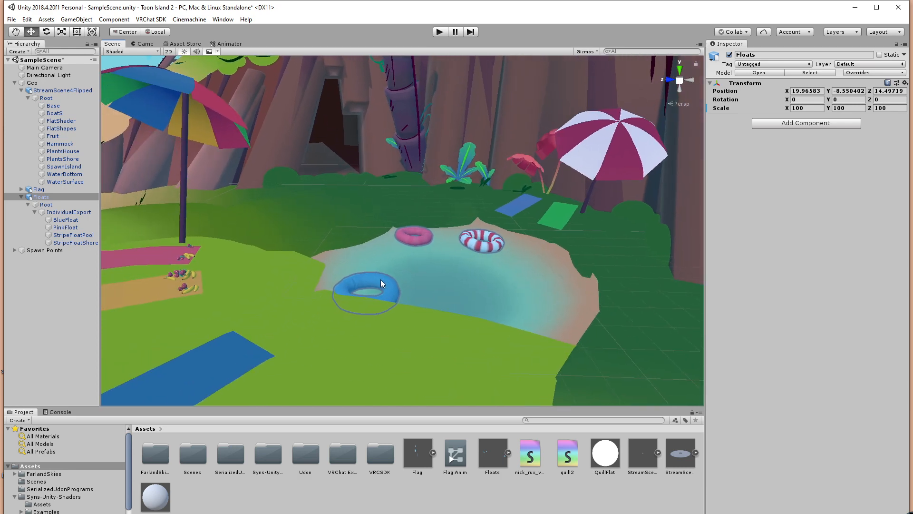
pyautogui.click(55, 290)
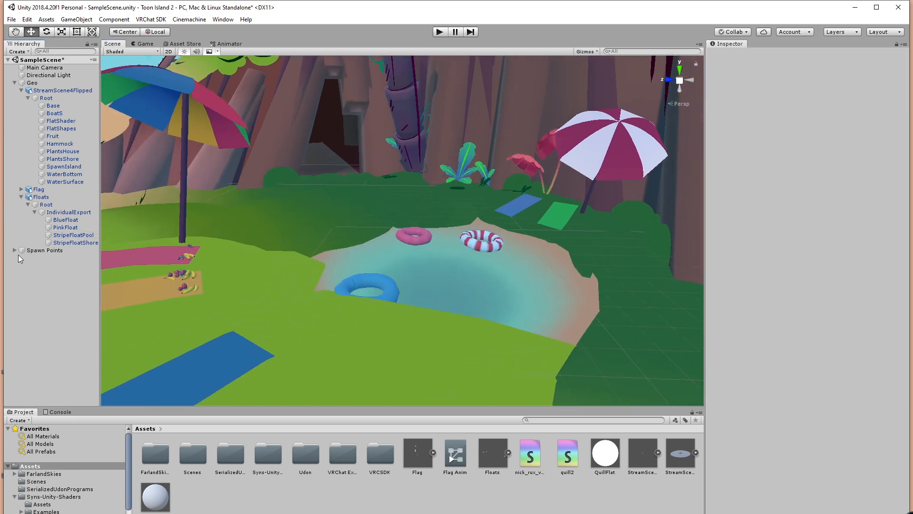
pyautogui.click(18, 251)
pyautogui.click(14, 250)
pyautogui.click(39, 300)
pyautogui.rightClick(39, 300)
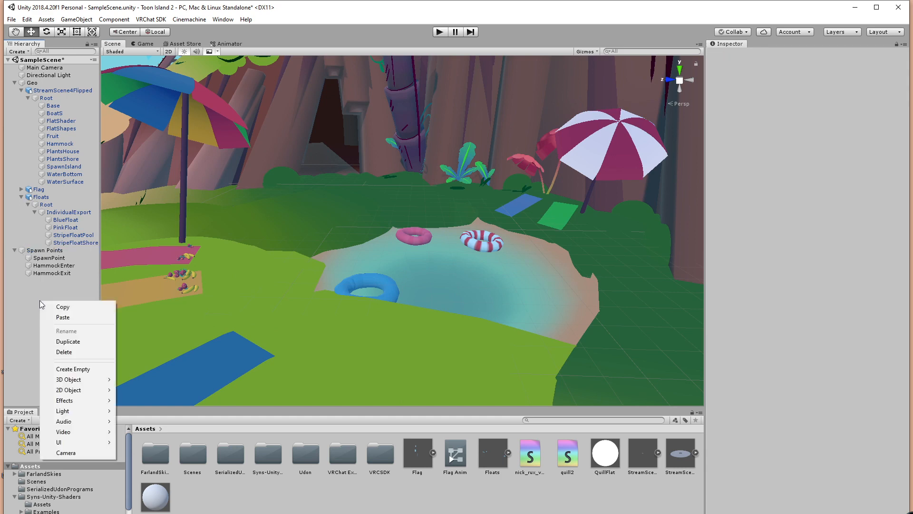
pyautogui.click(71, 369)
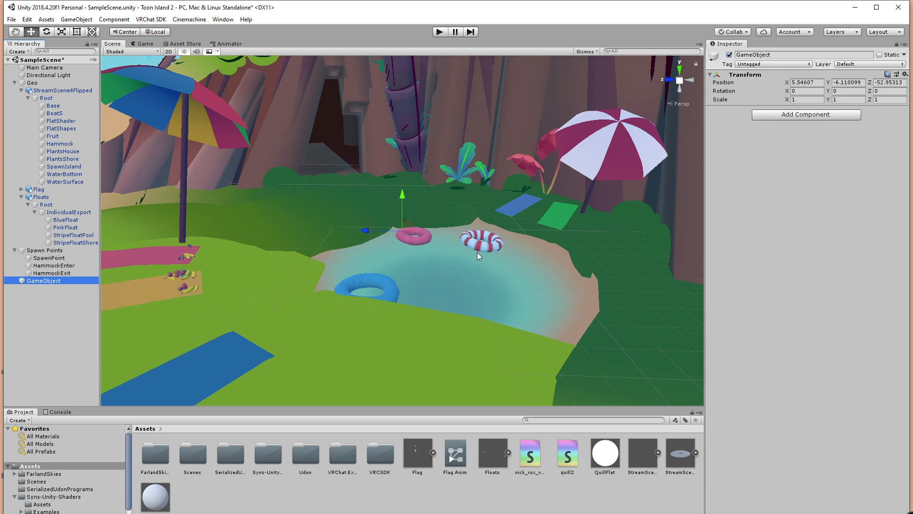
# Rename the new empty object beside the pink float as PinkEnter.
pyautogui.doubleClick(42, 282)
pyautogui.click(52, 281)
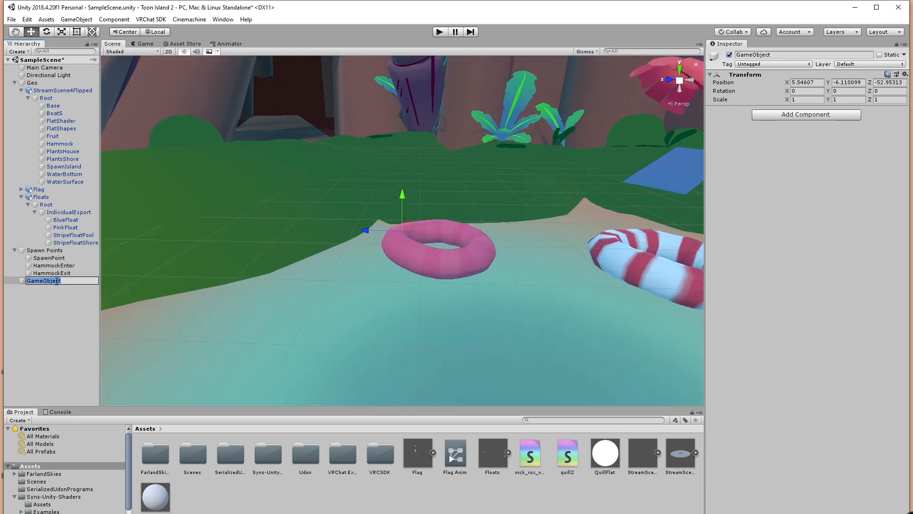
pyautogui.write('PinkE')
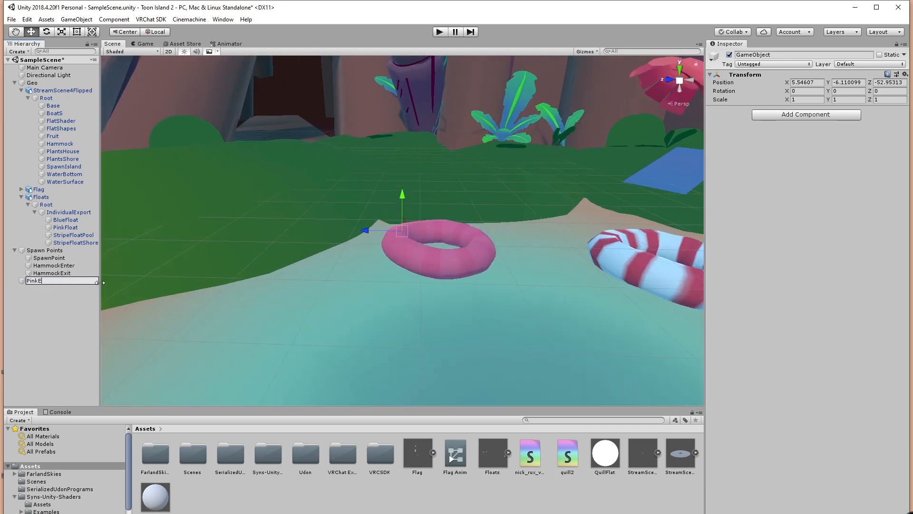
pyautogui.write('nter')
pyautogui.press('Return')
# Duplicate PinkEnter and name the copy PinkExit.
pyautogui.hotkey('ctrl', 'd')
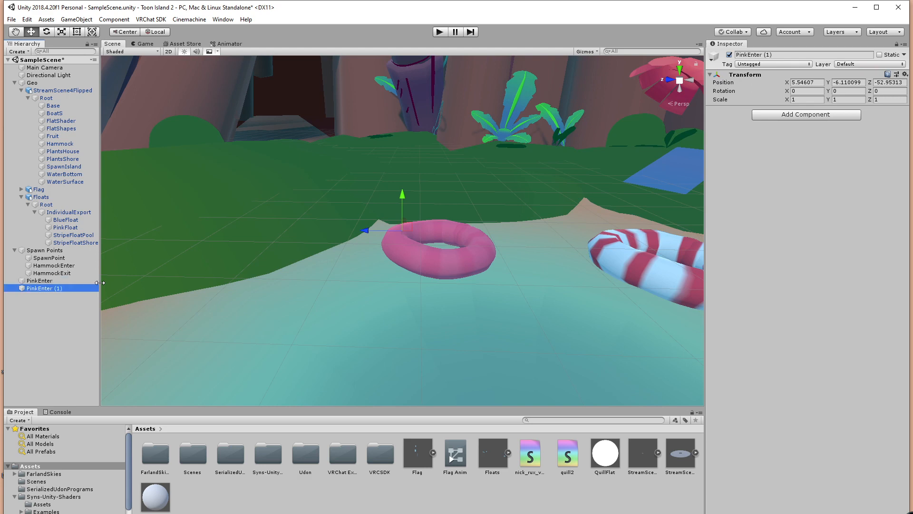
pyautogui.click(54, 289)
pyautogui.doubleClick(58, 289)
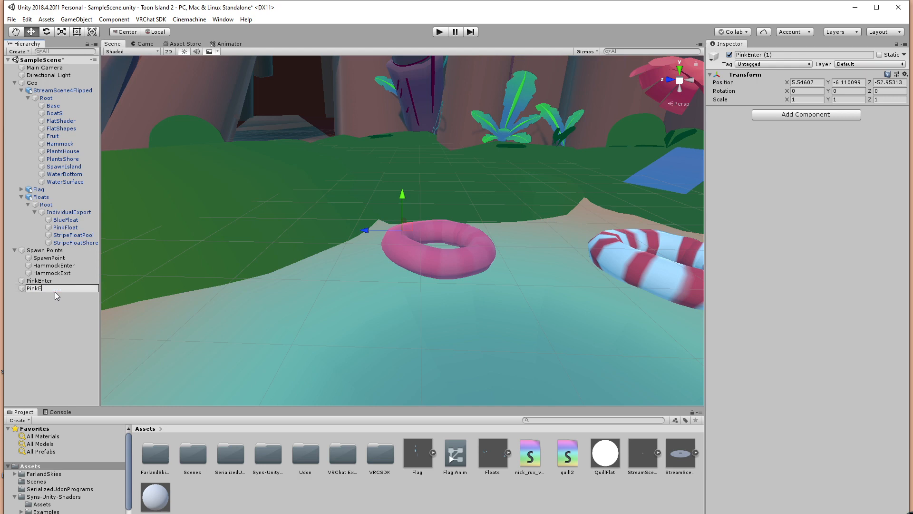
pyautogui.press('Return')
# Create an empty object at the scene's top level beside the striped pool float and name it Stripe Enter.
pyautogui.scroll(-3, 541, 250)
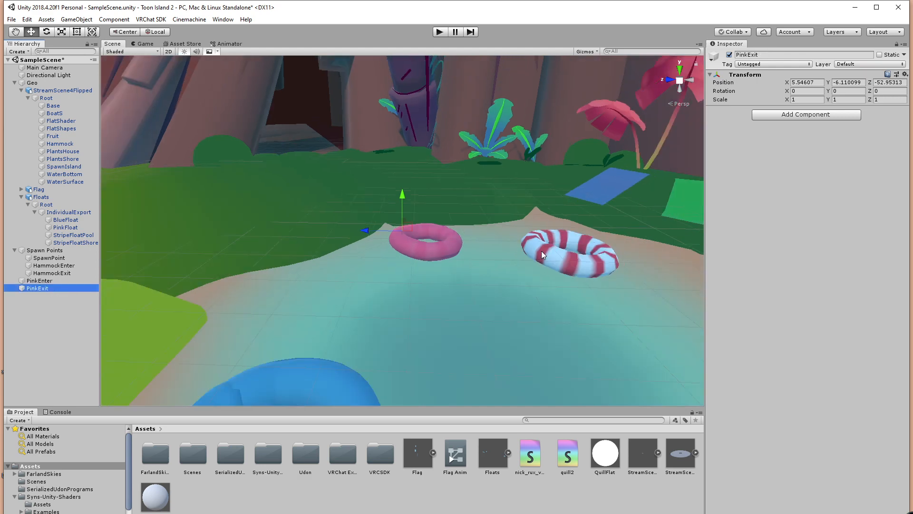
pyautogui.moveTo(541, 250); pyautogui.dragTo(405, 255, button='middle')
pyautogui.scroll(-3, 405, 258)
pyautogui.click(372, 267)
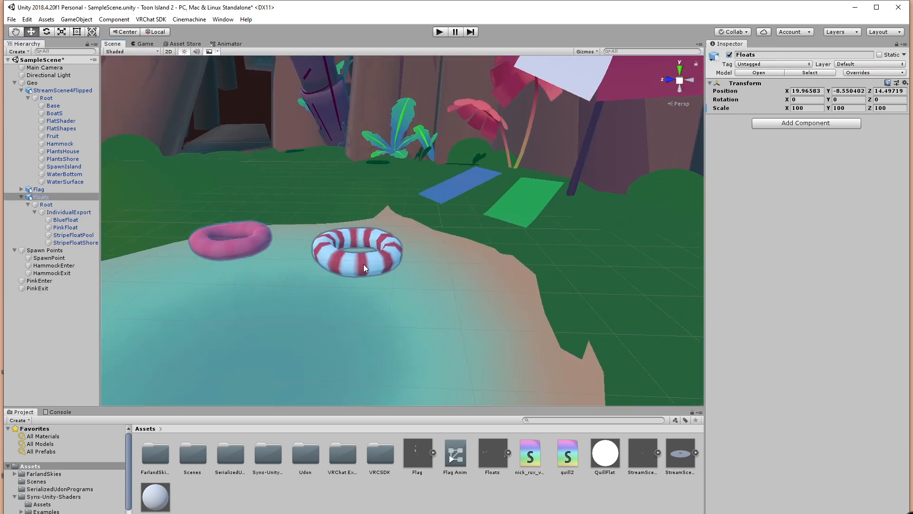
pyautogui.click(363, 264)
pyautogui.click(46, 301)
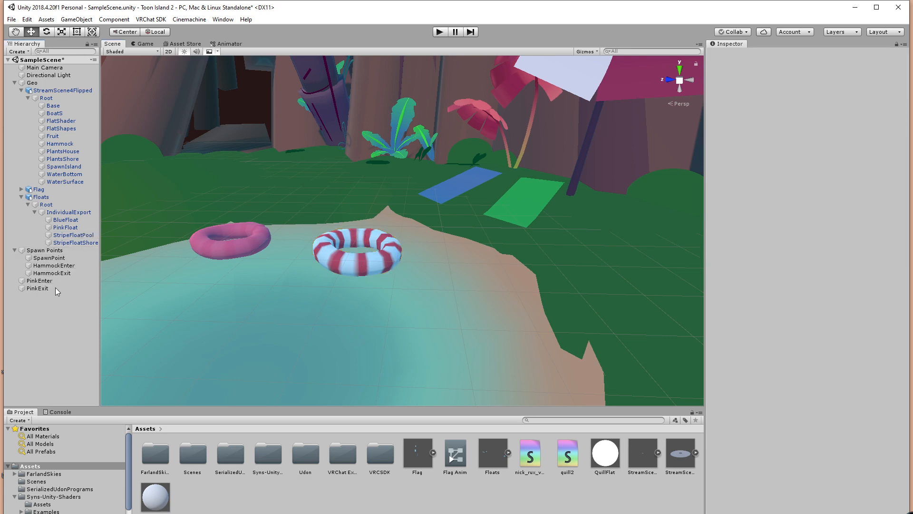
pyautogui.click(319, 253)
pyautogui.click(333, 255)
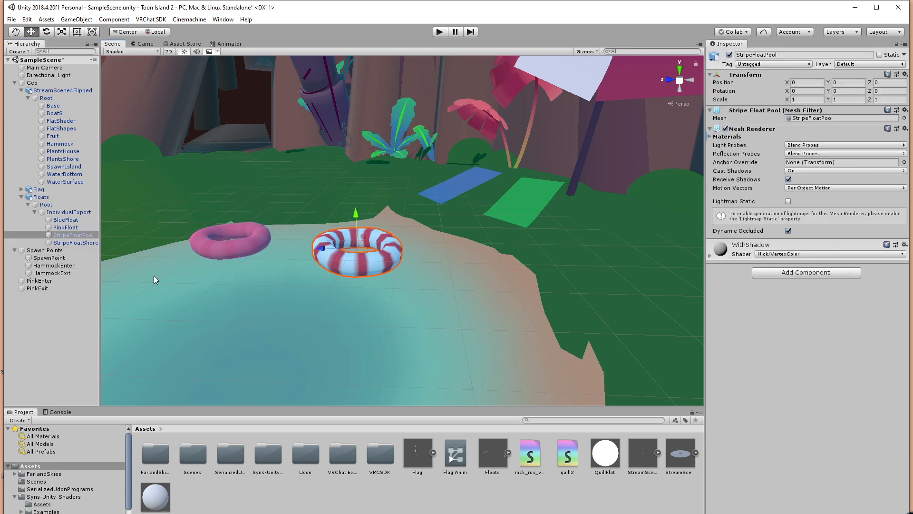
pyautogui.rightClick(57, 306)
pyautogui.click(92, 396)
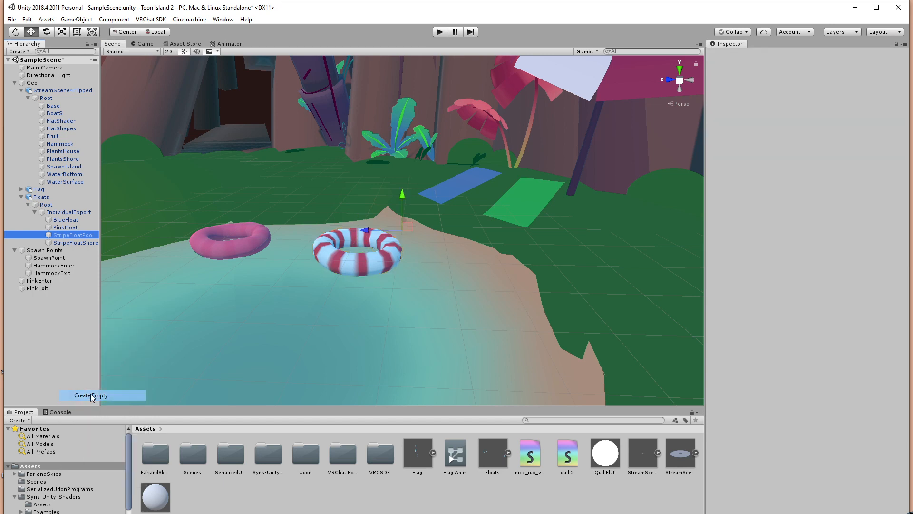
pyautogui.click(48, 295)
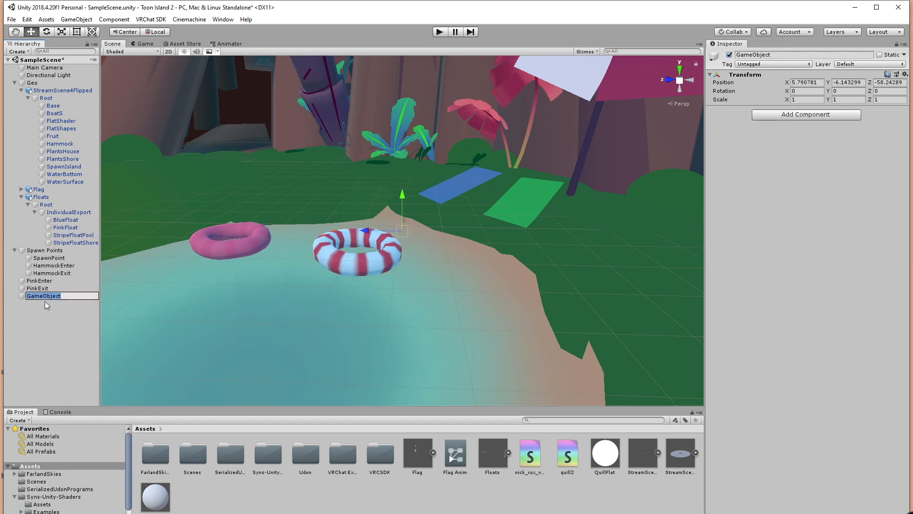
pyautogui.write('Stripe Enter')
pyautogui.press('Return')
# Create another top-level empty object beside the striped pool float and name it Stripe Exit.
pyautogui.rightClick(45, 301)
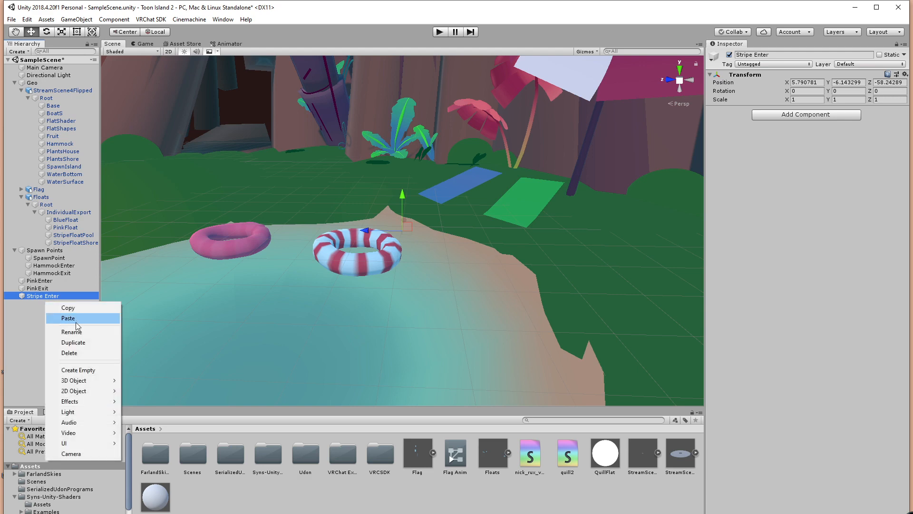
pyautogui.click(78, 369)
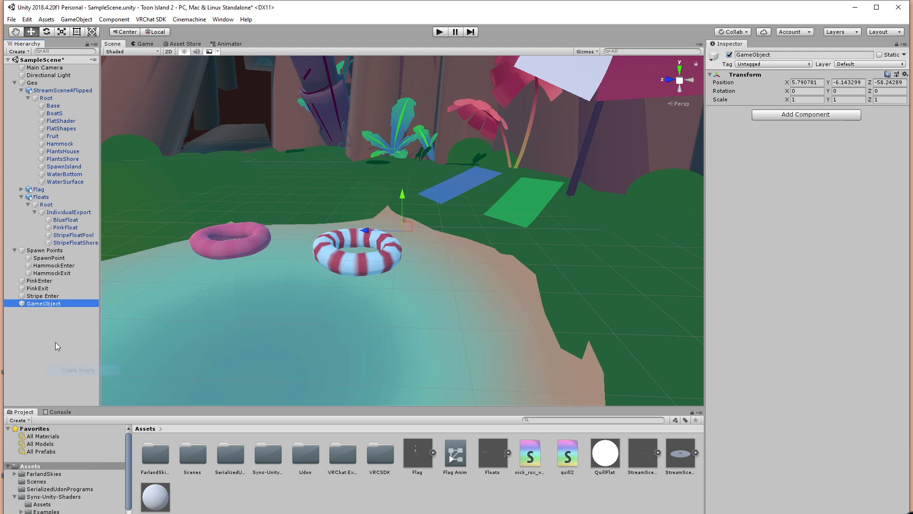
pyautogui.click(51, 304)
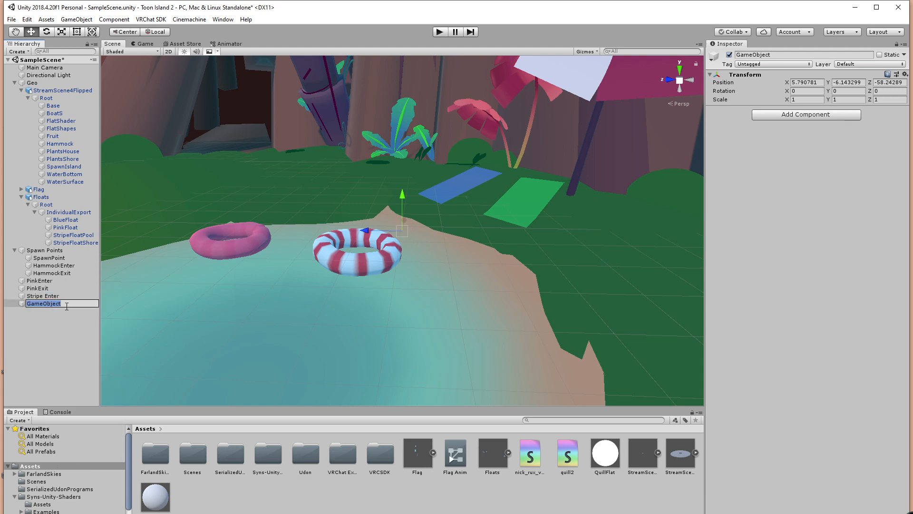
pyautogui.write('Stripe Exit')
pyautogui.press('Return')
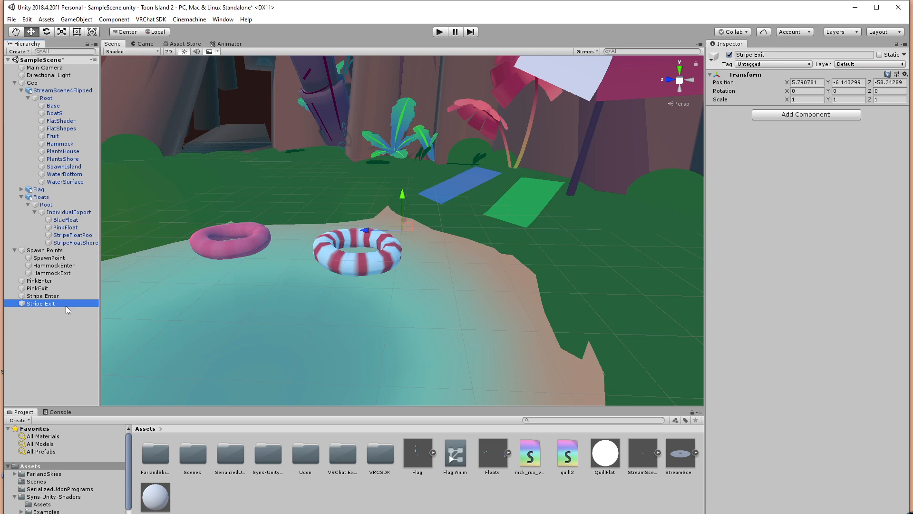
# Create an empty object at the scene's top level near the blue float and name it Blue Enter.
pyautogui.click(62, 319)
pyautogui.keyDown('alt'); pyautogui.moveTo(276, 302); pyautogui.dragTo(379, 274); pyautogui.keyUp('alt')
pyautogui.keyDown('alt'); pyautogui.moveTo(380, 273); pyautogui.dragTo(344, 289, button='middle'); pyautogui.keyUp('alt')
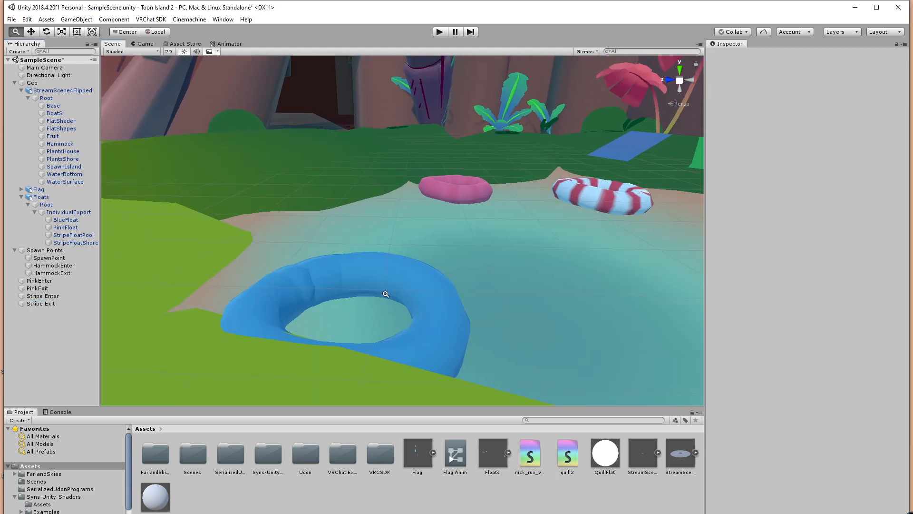
pyautogui.keyDown('alt'); pyautogui.moveTo(344, 290); pyautogui.dragTo(320, 367, button='right'); pyautogui.keyUp('alt')
pyautogui.keyDown('alt'); pyautogui.moveTo(464, 287); pyautogui.dragTo(371, 321); pyautogui.keyUp('alt')
pyautogui.click(348, 329)
pyautogui.click(347, 330)
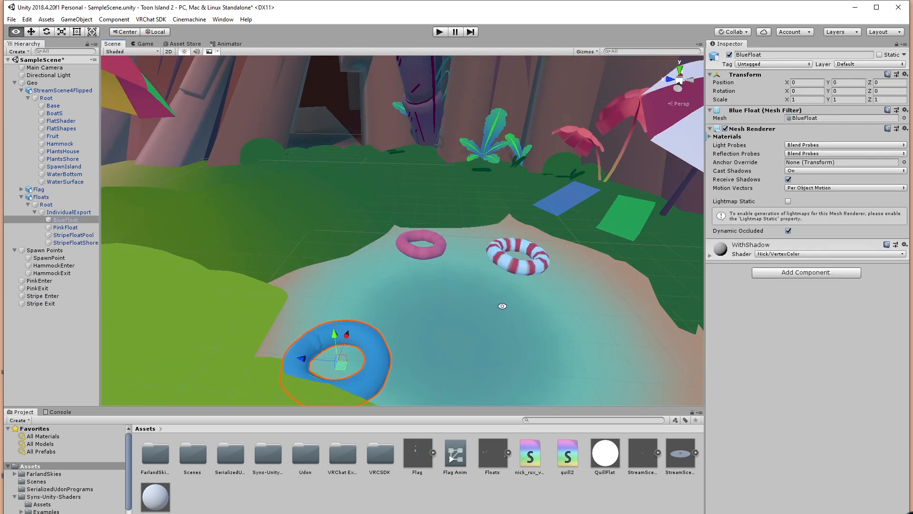
pyautogui.keyDown('alt'); pyautogui.moveTo(502, 306); pyautogui.dragTo(550, 258, button='middle'); pyautogui.keyUp('alt')
pyautogui.rightClick(47, 331)
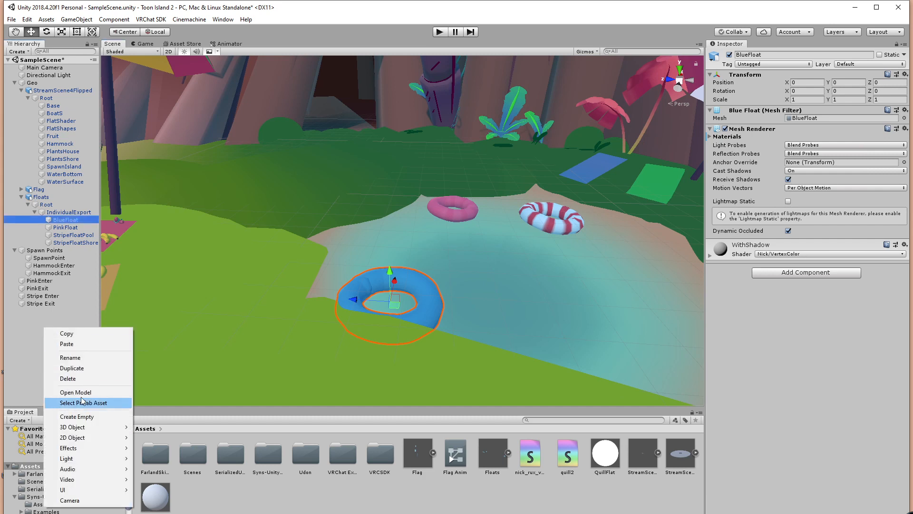
pyautogui.click(73, 420)
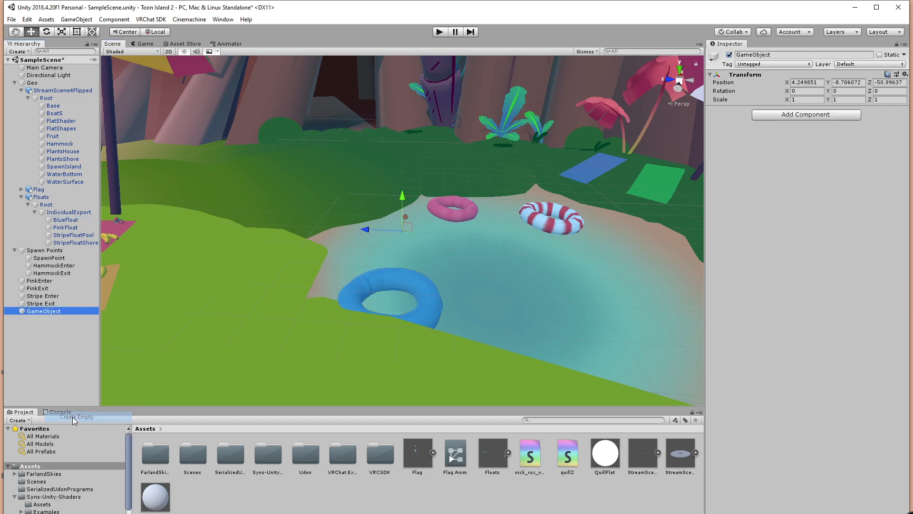
pyautogui.click(55, 313)
pyautogui.write('Blue Enter')
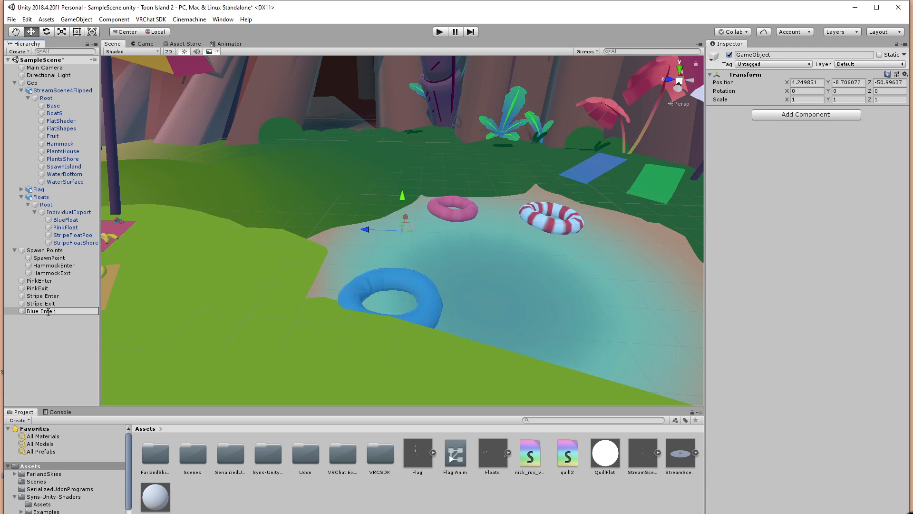
pyautogui.press('Return')
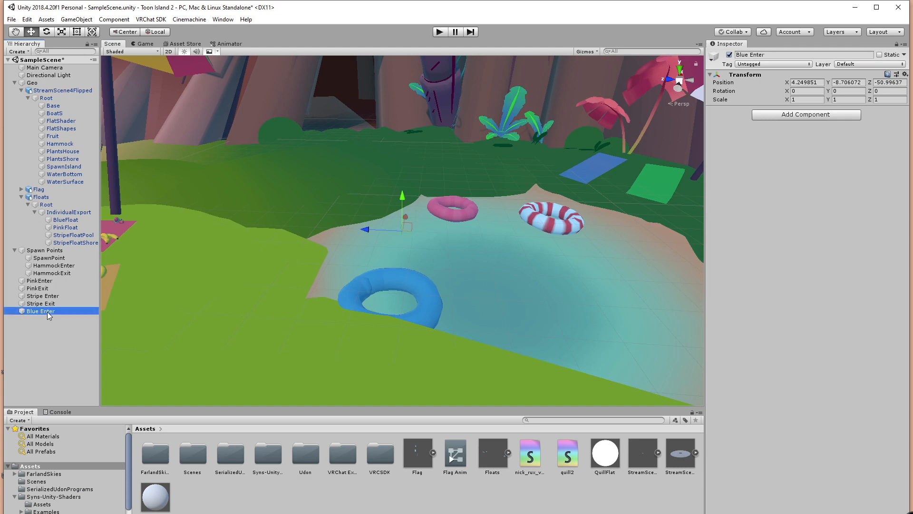
# Duplicate Blue Enter as Blue Exit and place it at the pool's edge beside the blue float, at about X -15.11, Y -0.6, Z -50.65.
pyautogui.hotkey('ctrl', 'd')
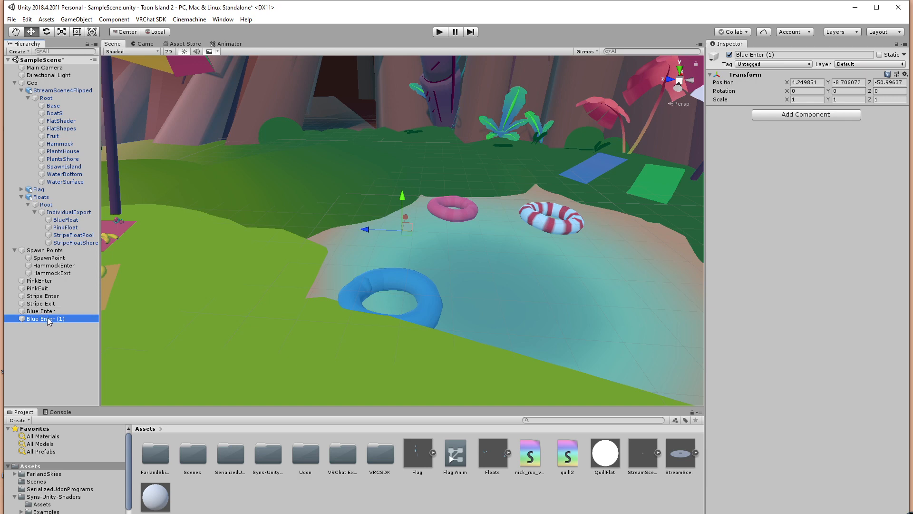
pyautogui.click(47, 318)
pyautogui.write('Blue Exit')
pyautogui.press('Return')
pyautogui.keyDown('alt'); pyautogui.moveTo(406, 307); pyautogui.dragTo(380, 283); pyautogui.keyUp('alt')
pyautogui.moveTo(319, 339); pyautogui.dragTo(326, 313)
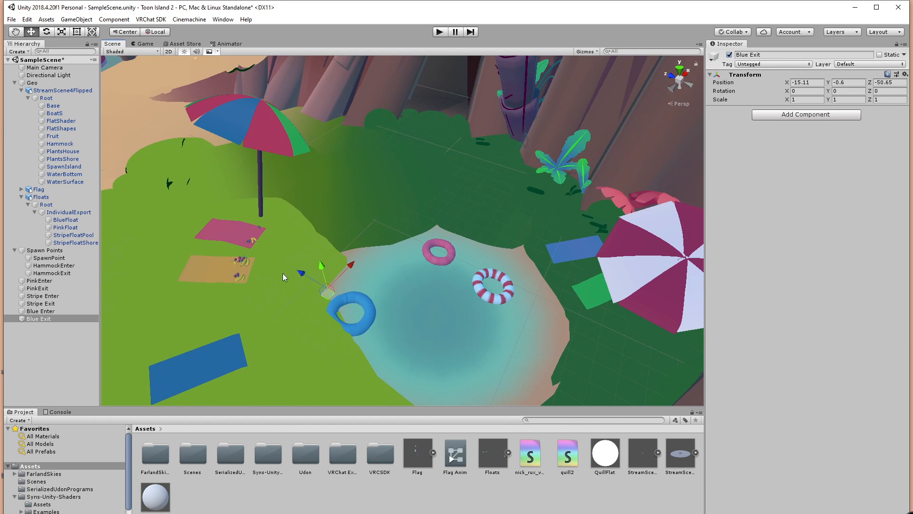
# Move BlueFloat away from the grass into the water, to about 0.0122 on X.
pyautogui.click(342, 306)
pyautogui.click(344, 307)
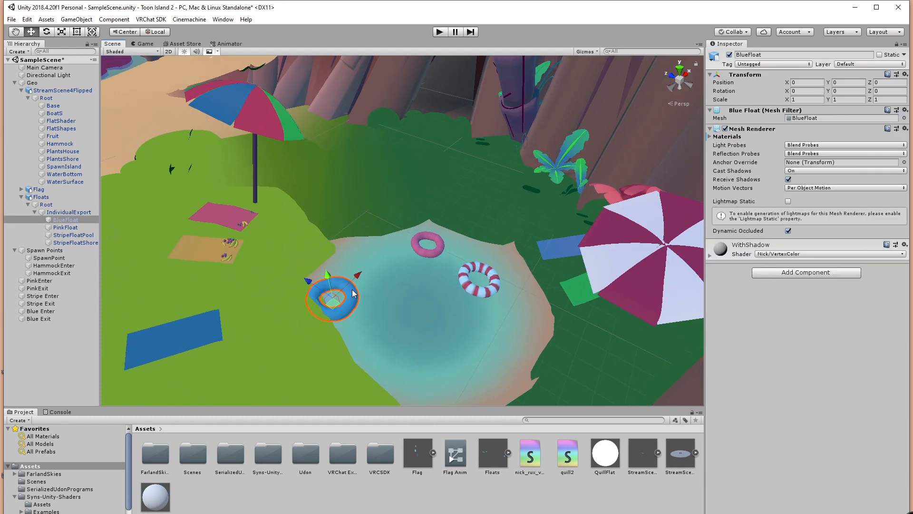
pyautogui.moveTo(359, 274); pyautogui.dragTo(383, 265)
pyautogui.moveTo(430, 283); pyautogui.dragTo(440, 285, button='middle')
pyautogui.moveTo(367, 306); pyautogui.dragTo(379, 300, button='middle')
pyautogui.scroll(8, 342, 304)
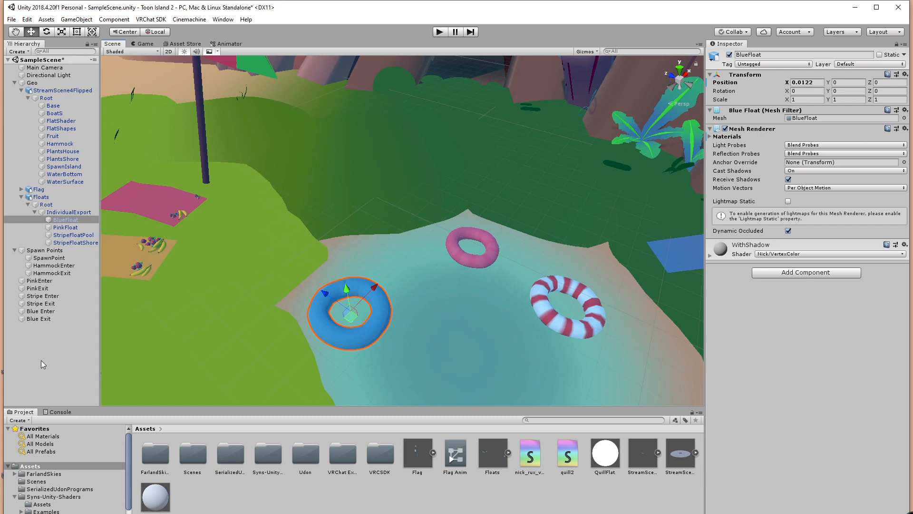
# Move Blue Enter onto the centre of the blue float, at about X -14.27, Y -0.56, Z -52.49.
pyautogui.click(39, 310)
pyautogui.click(40, 320)
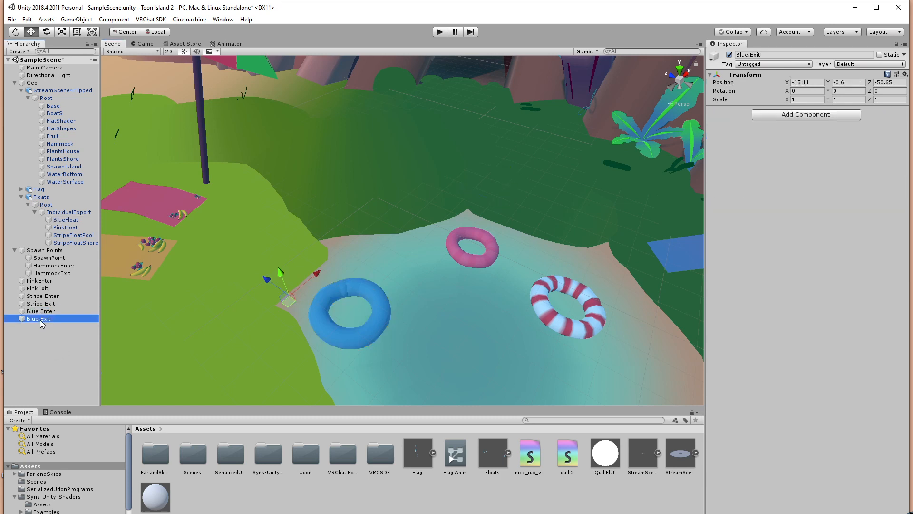
pyautogui.click(87, 310)
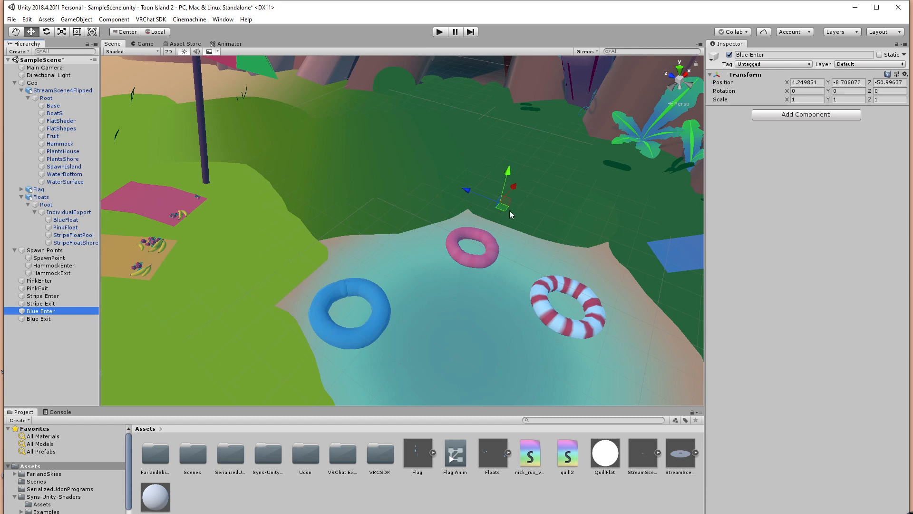
pyautogui.moveTo(502, 207); pyautogui.dragTo(409, 344)
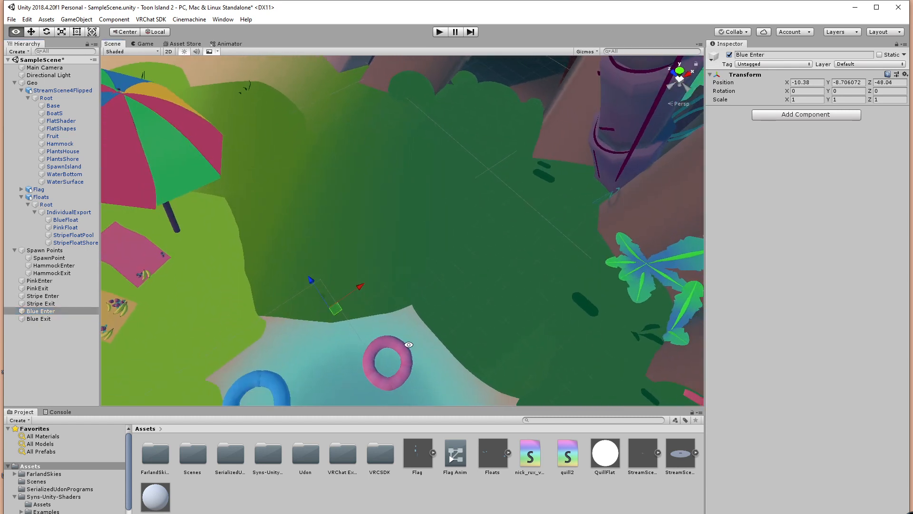
pyautogui.moveTo(409, 344); pyautogui.dragTo(490, 233, button='middle')
pyautogui.keyDown('alt'); pyautogui.moveTo(489, 233); pyautogui.dragTo(452, 305); pyautogui.keyUp('alt')
pyautogui.moveTo(404, 243); pyautogui.dragTo(364, 315)
pyautogui.keyDown('alt'); pyautogui.moveTo(459, 351); pyautogui.dragTo(450, 236); pyautogui.keyUp('alt')
pyautogui.moveTo(363, 230); pyautogui.dragTo(352, 73)
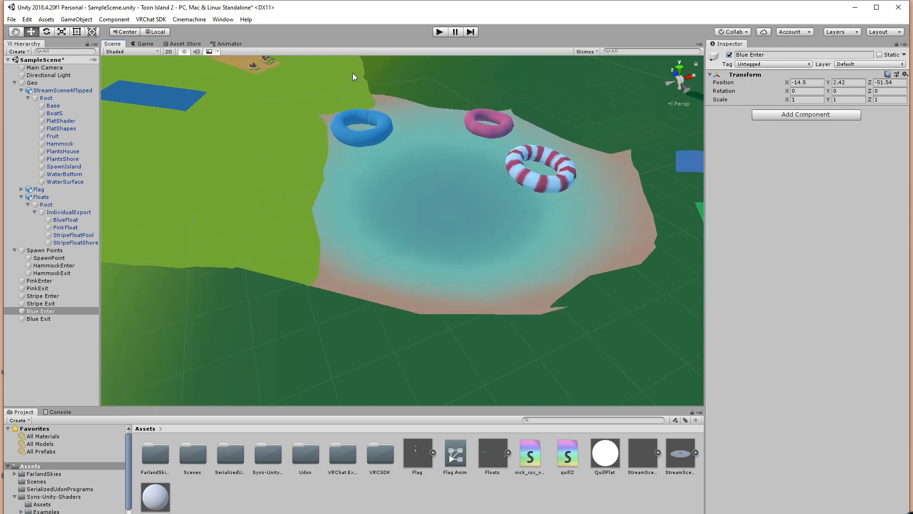
pyautogui.moveTo(360, 127); pyautogui.dragTo(363, 130)
pyautogui.keyDown('alt'); pyautogui.moveTo(419, 139); pyautogui.dragTo(438, 224); pyautogui.keyUp('alt')
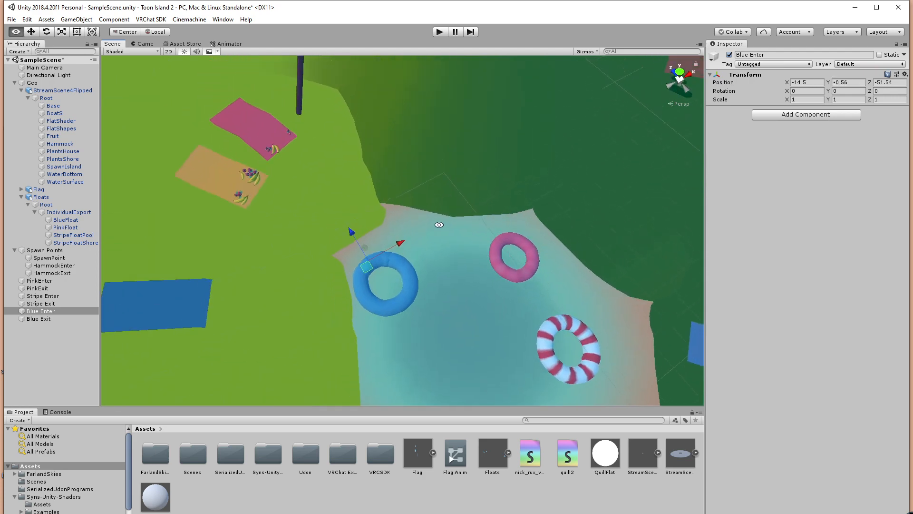
pyautogui.moveTo(367, 265); pyautogui.dragTo(444, 239)
# Tilt Blue Enter to about -16.78 degrees around its X axis.
pyautogui.press('e')
pyautogui.moveTo(444, 238); pyautogui.dragTo(443, 279, button='middle')
pyautogui.keyDown('alt'); pyautogui.moveTo(443, 279); pyautogui.dragTo(498, 198); pyautogui.keyUp('alt')
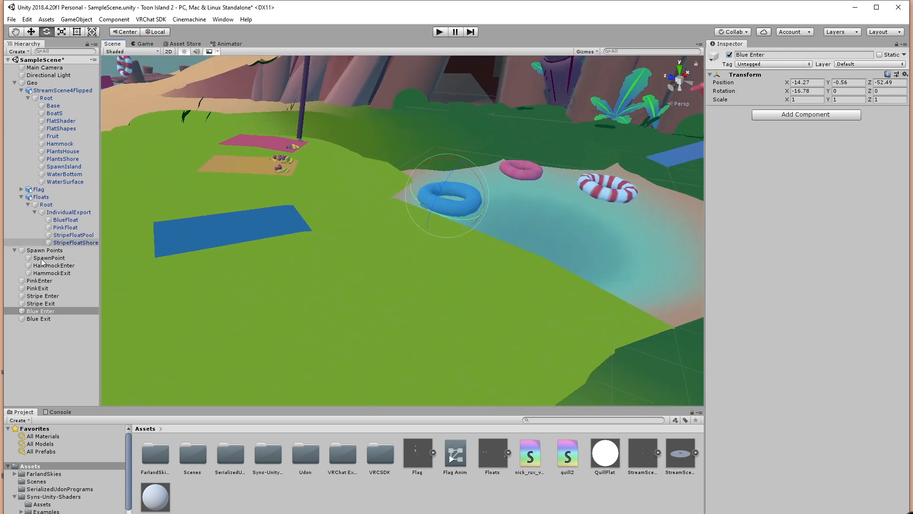
# Add a Box Collider component to BlueFloat.
pyautogui.click(48, 325)
pyautogui.click(449, 206)
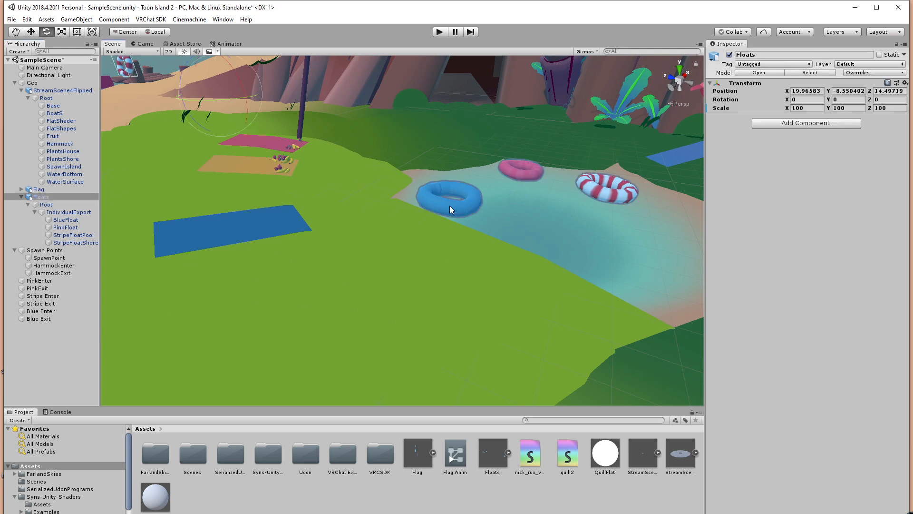
pyautogui.click(792, 275)
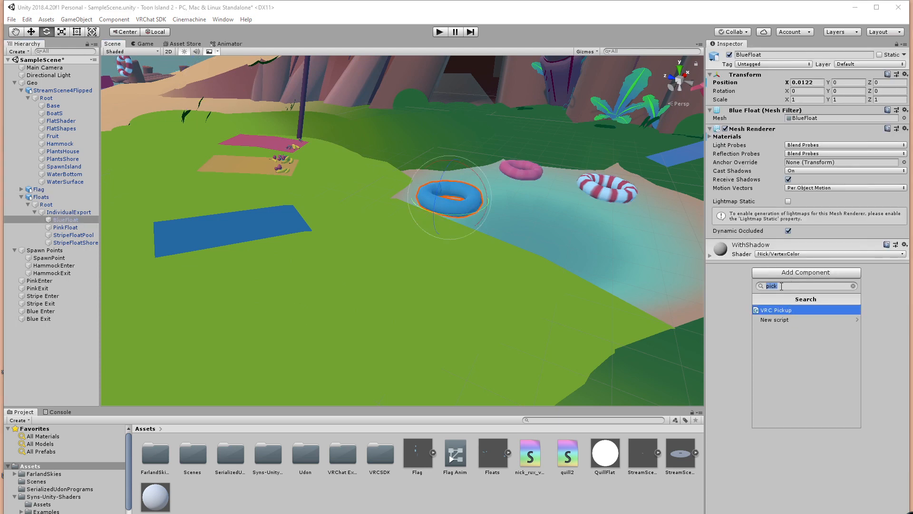
pyautogui.write('box')
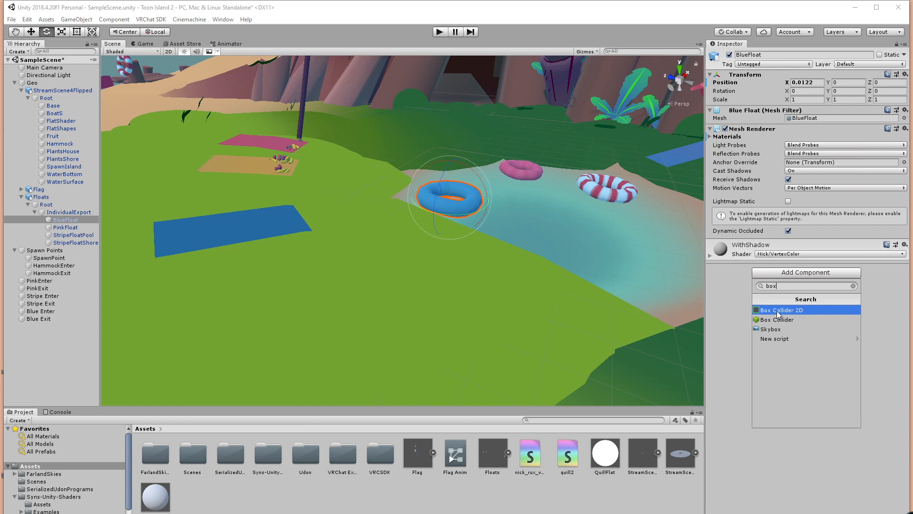
pyautogui.click(784, 321)
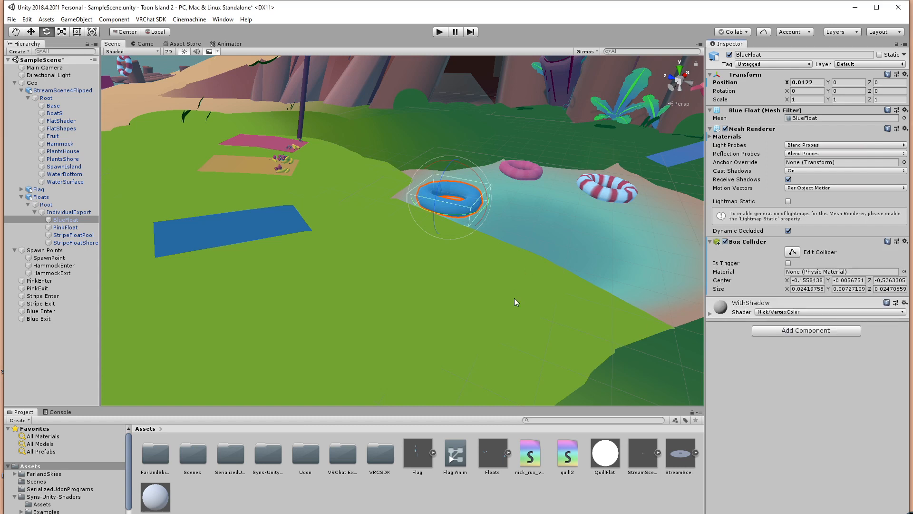
pyautogui.moveTo(546, 265); pyautogui.dragTo(536, 299, button='middle')
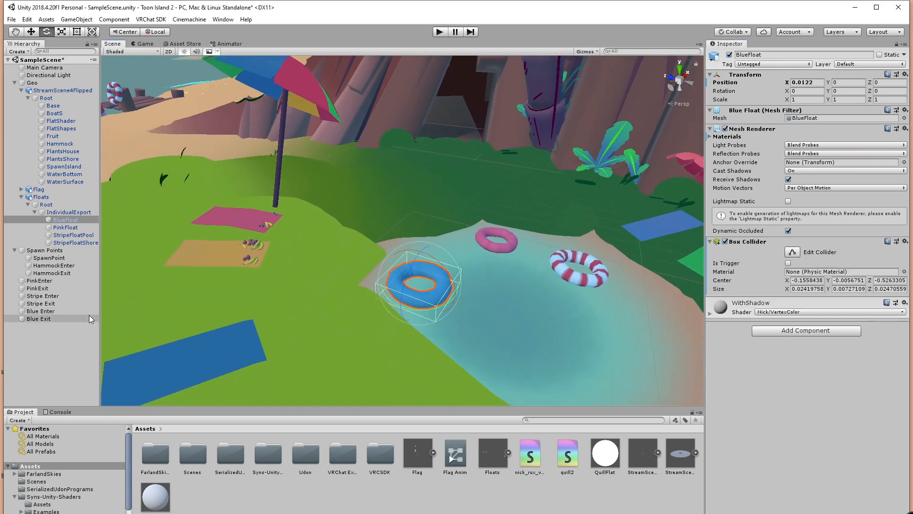
# Add a VRC Station component to BlueFloat, with Blue Enter as its player enter location and Blue Exit as its player exit location.
pyautogui.click(799, 330)
pyautogui.write('stat')
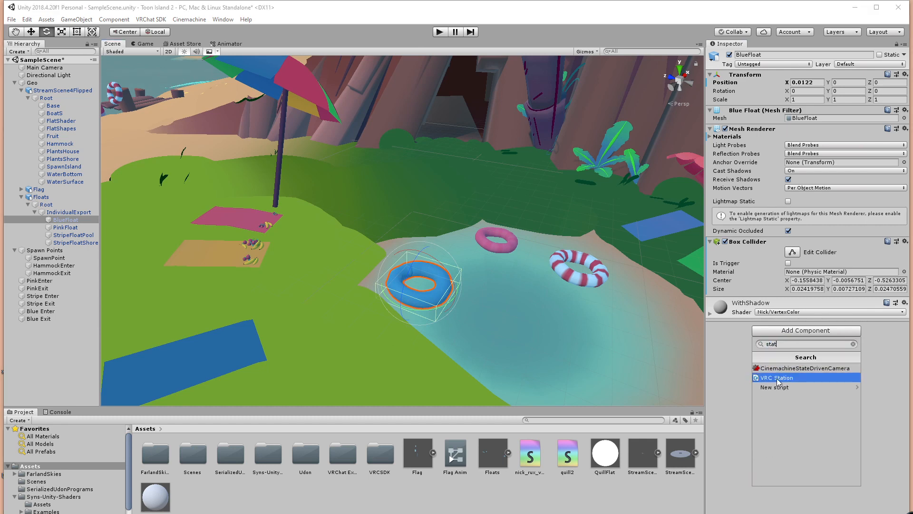
pyautogui.click(761, 379)
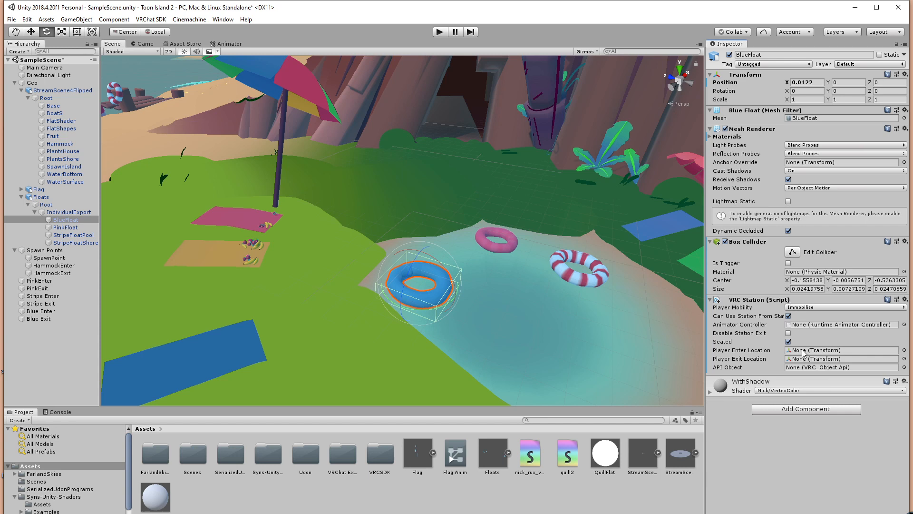
pyautogui.moveTo(41, 311); pyautogui.dragTo(802, 355)
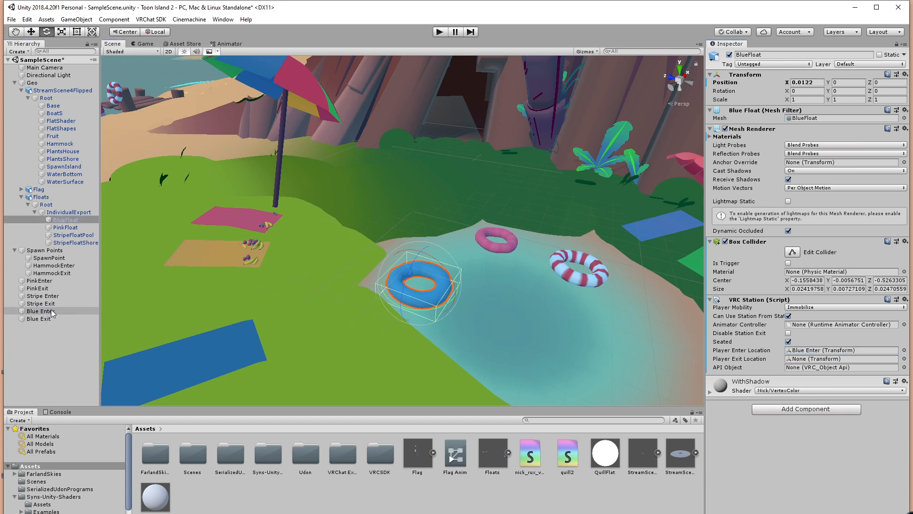
pyautogui.moveTo(41, 318); pyautogui.dragTo(803, 360)
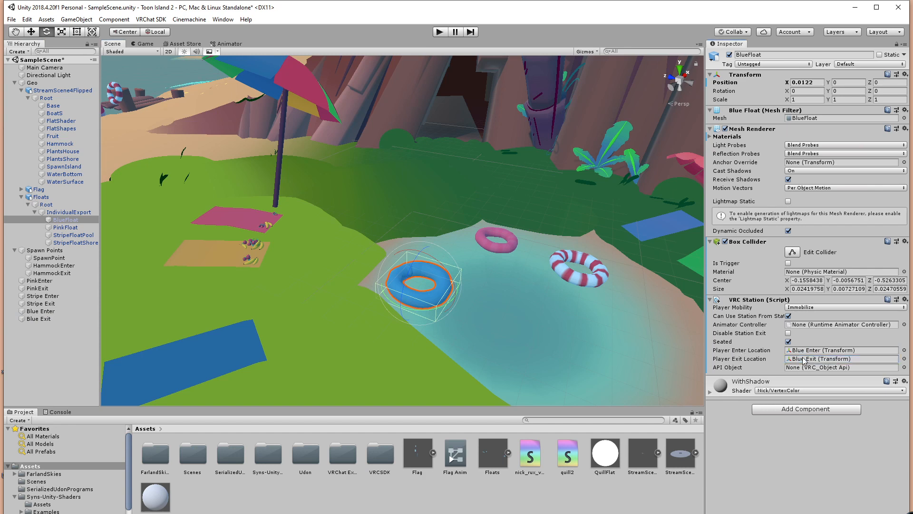
pyautogui.keyDown('alt'); pyautogui.moveTo(490, 306); pyautogui.dragTo(509, 333); pyautogui.keyUp('alt')
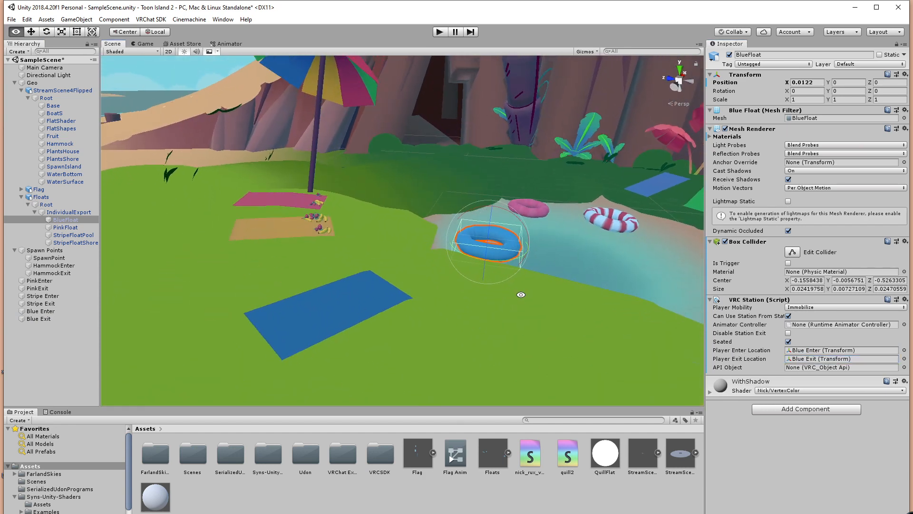
# Collapse the Spawn Points and Geo groups in the scene hierarchy.
pyautogui.click(15, 250)
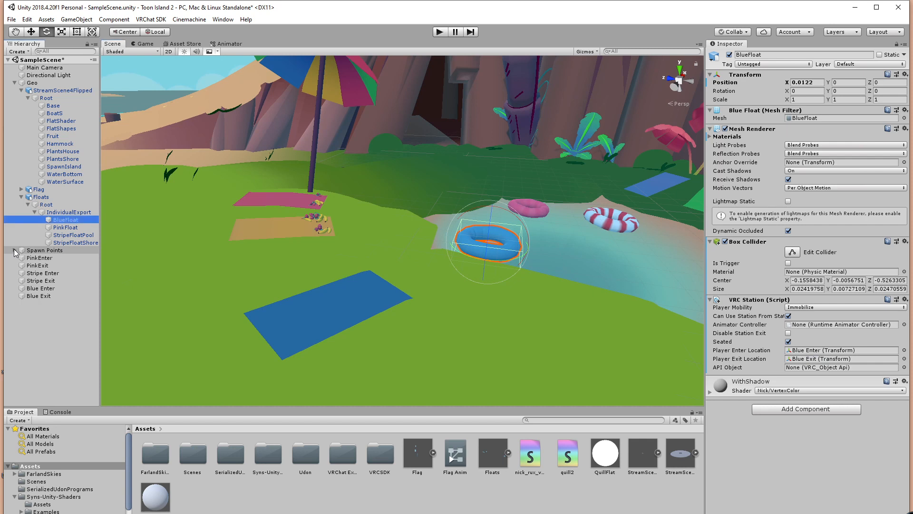
pyautogui.click(21, 91)
pyautogui.click(15, 83)
pyautogui.click(21, 175)
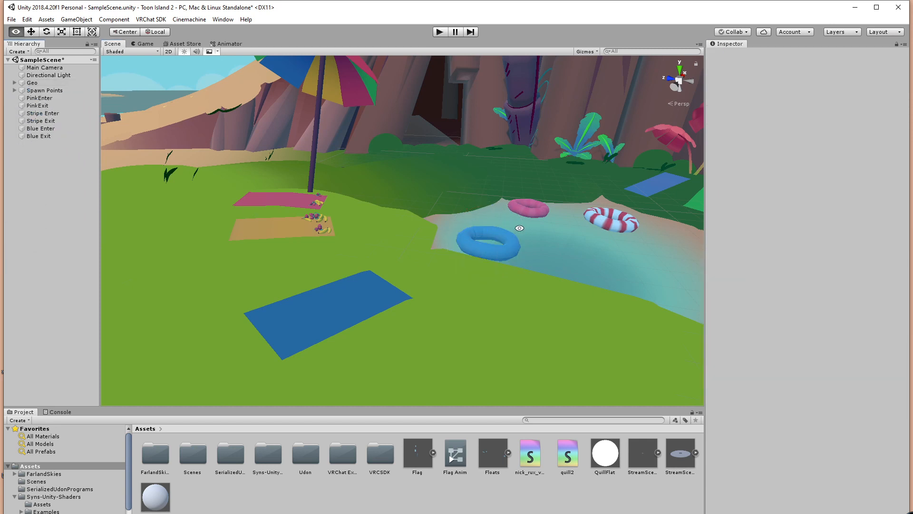
pyautogui.keyDown('alt'); pyautogui.moveTo(519, 228); pyautogui.dragTo(488, 268); pyautogui.keyUp('alt')
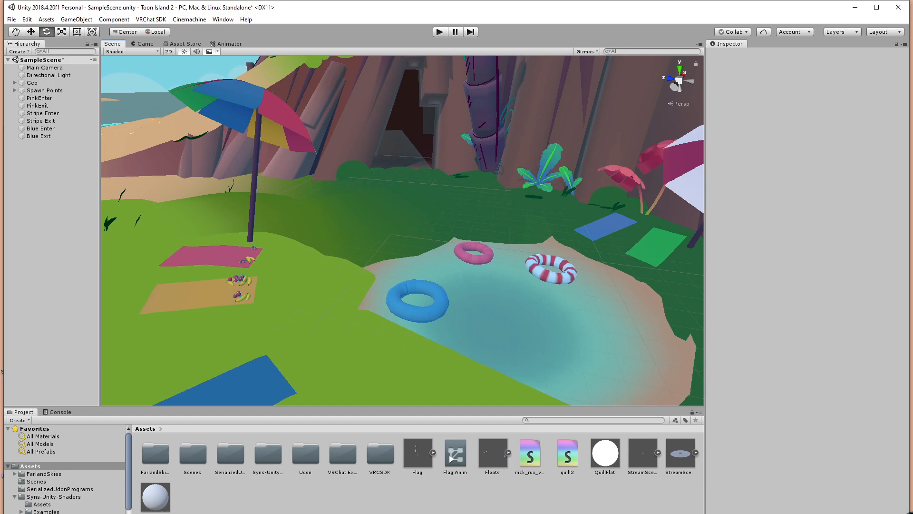
# Switch to File Explorer and import the Mighty-Calypso and stream audio files from ULiveStream's Sound folder into the Unity project's Assets.
pyautogui.moveTo(285, 497)
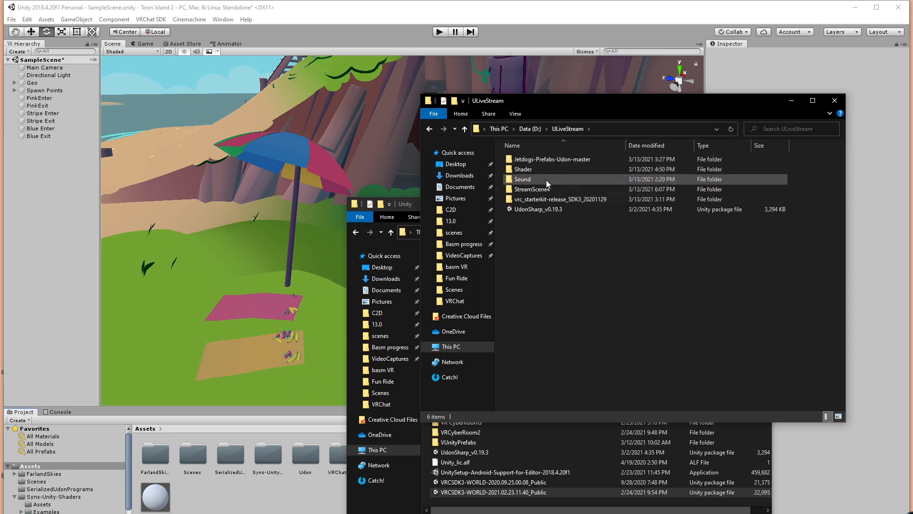
pyautogui.doubleClick(546, 180)
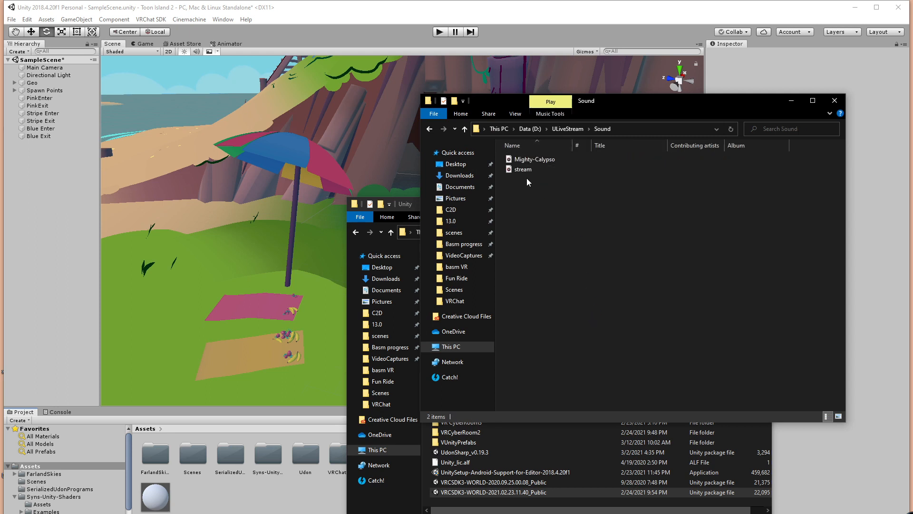
pyautogui.moveTo(530, 186); pyautogui.dragTo(283, 482)
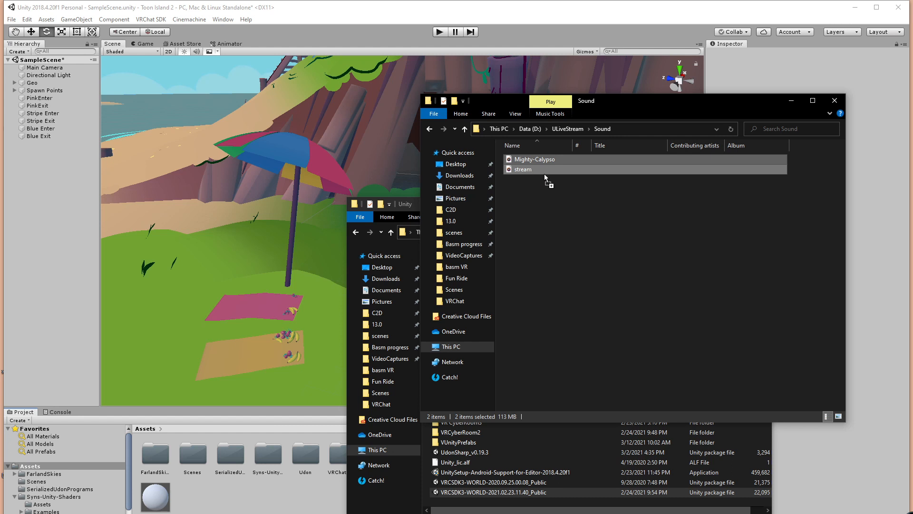
pyautogui.moveTo(521, 172); pyautogui.dragTo(540, 220)
pyautogui.moveTo(545, 209); pyautogui.dragTo(318, 496)
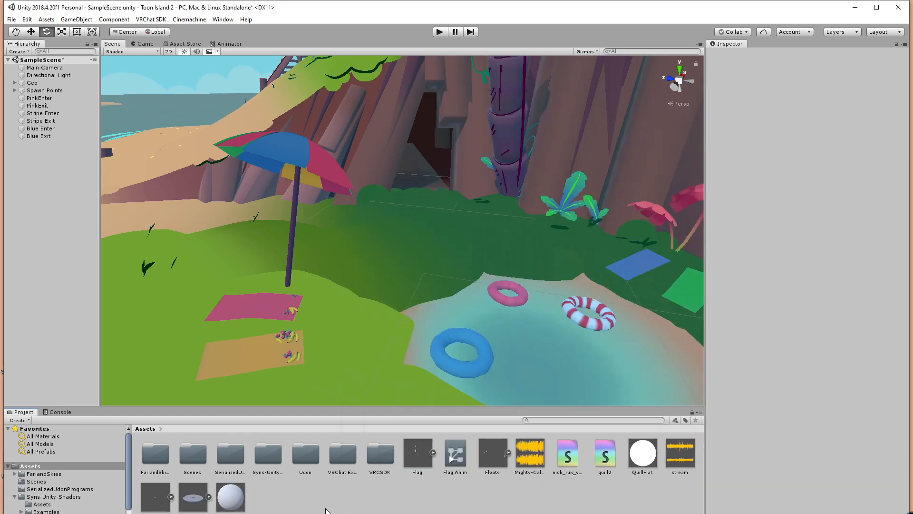
# Add the stream audio clip to the scene as a top-level object and select it.
pyautogui.click(680, 459)
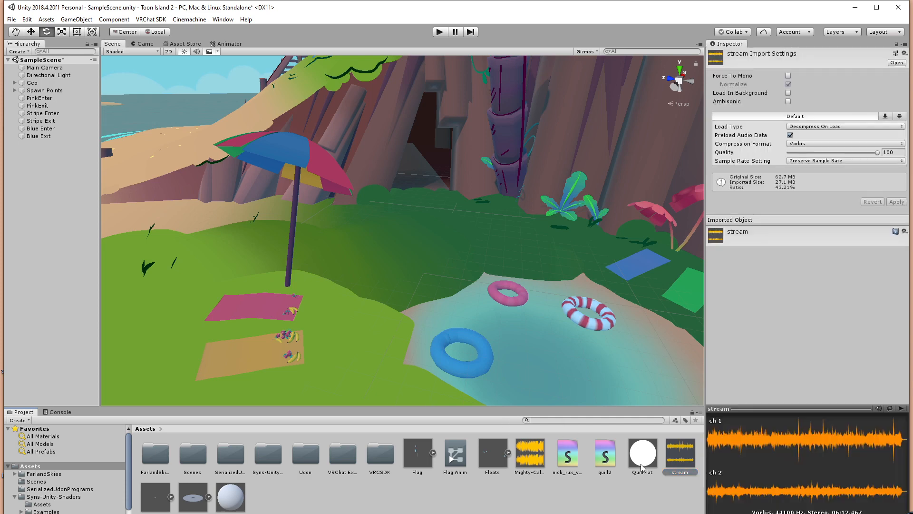
pyautogui.moveTo(683, 459); pyautogui.dragTo(50, 216)
pyautogui.click(38, 174)
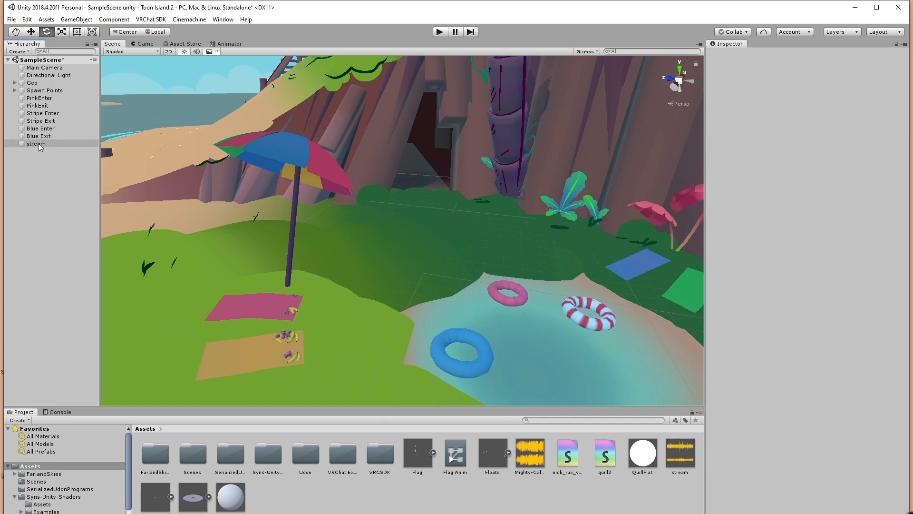
pyautogui.click(38, 144)
pyautogui.scroll(-10, 492, 299)
pyautogui.keyDown('alt'); pyautogui.moveTo(324, 158); pyautogui.dragTo(342, 280); pyautogui.keyUp('alt')
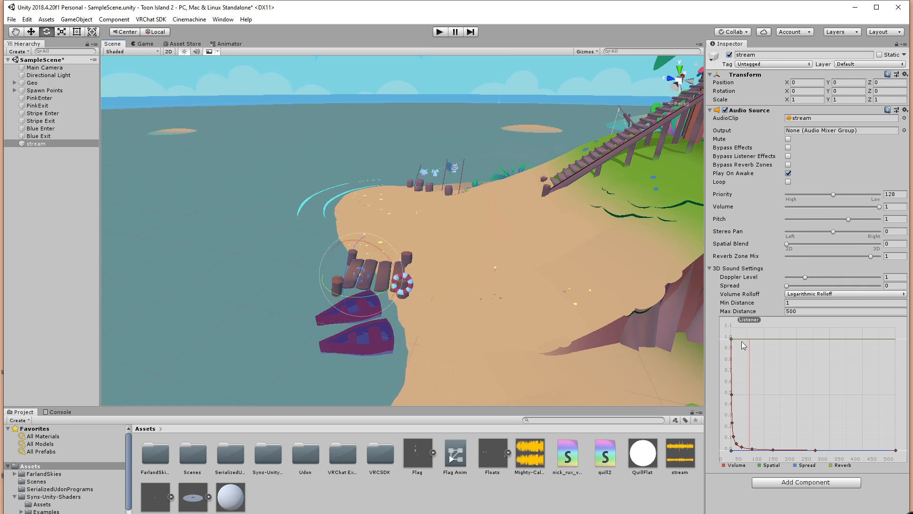
# Add a VRC Spatial Audio Source component to the stream object.
pyautogui.click(792, 483)
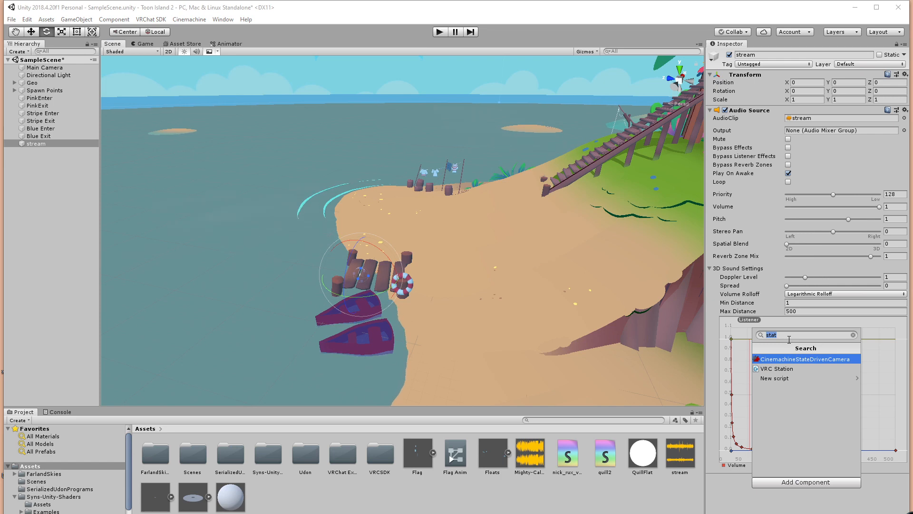
pyautogui.write('aud')
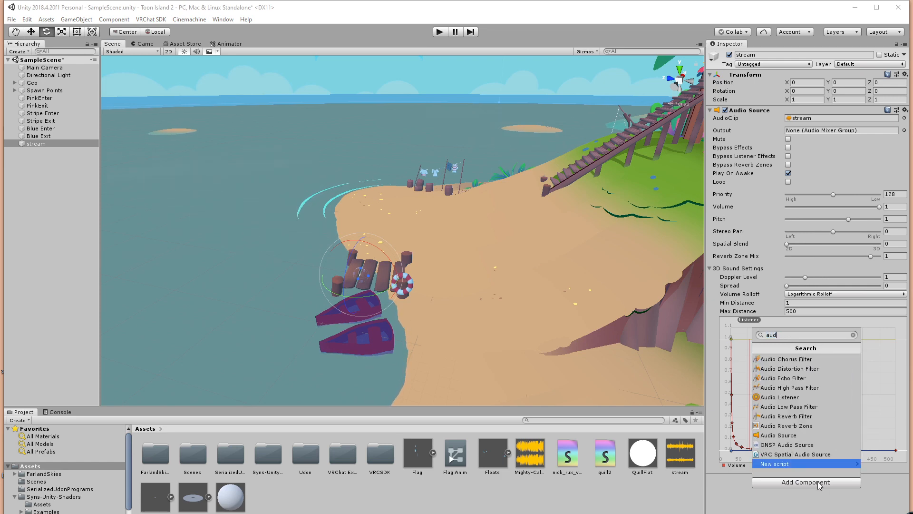
pyautogui.click(800, 454)
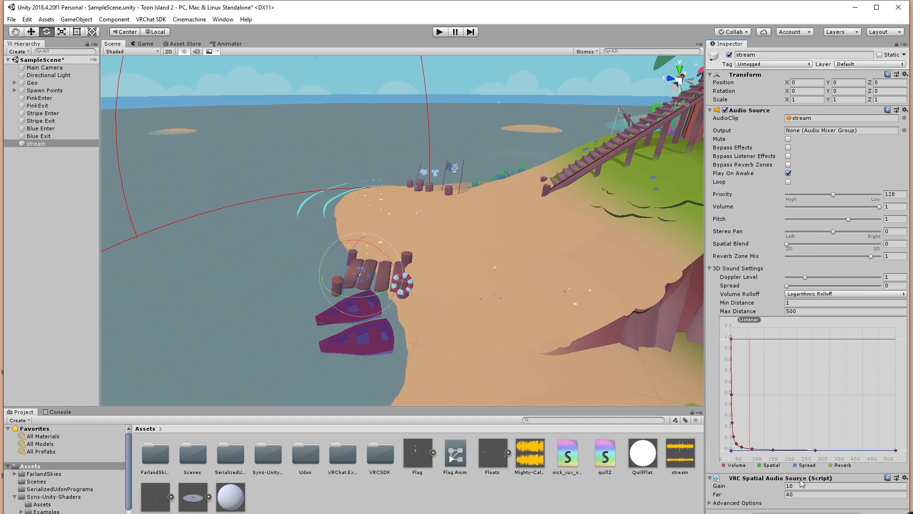
# Turn off Enable Spatialization on the stream's VRC Spatial Audio Source and set its Audio Source volume to 0.2.
pyautogui.click(711, 503)
pyautogui.scroll(-2, 740, 499)
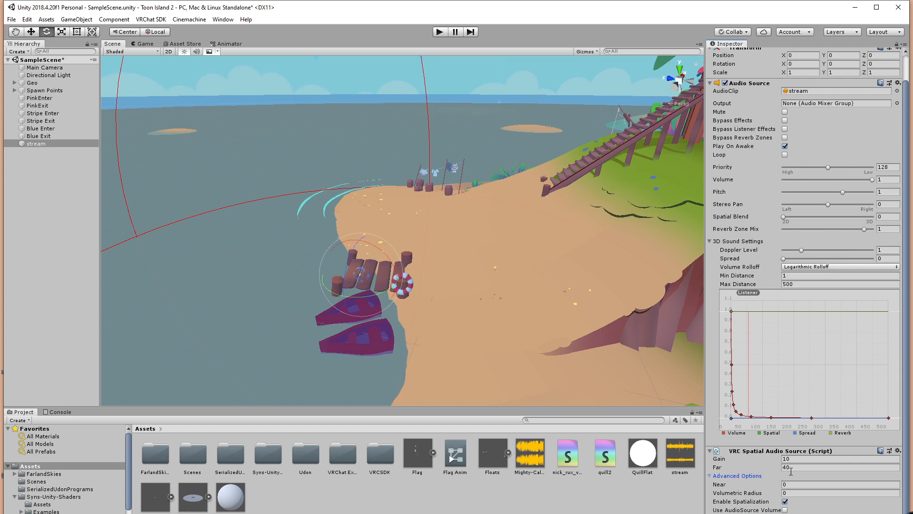
pyautogui.click(786, 502)
pyautogui.scroll(1, 787, 502)
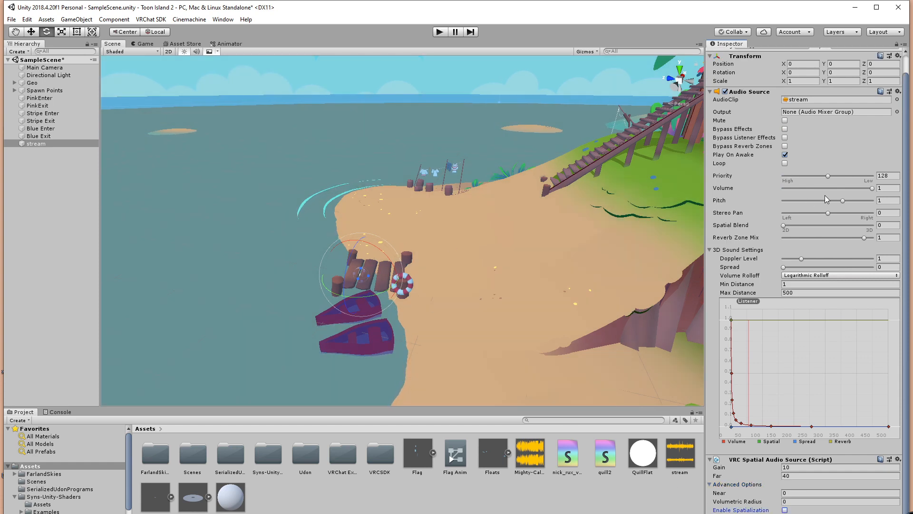
pyautogui.click(878, 188)
pyautogui.write('.2')
# Add the Mighty-Calypso audio clip to the scene as a top-level object below stream.
pyautogui.keyDown('alt'); pyautogui.moveTo(375, 228); pyautogui.dragTo(388, 256); pyautogui.keyUp('alt')
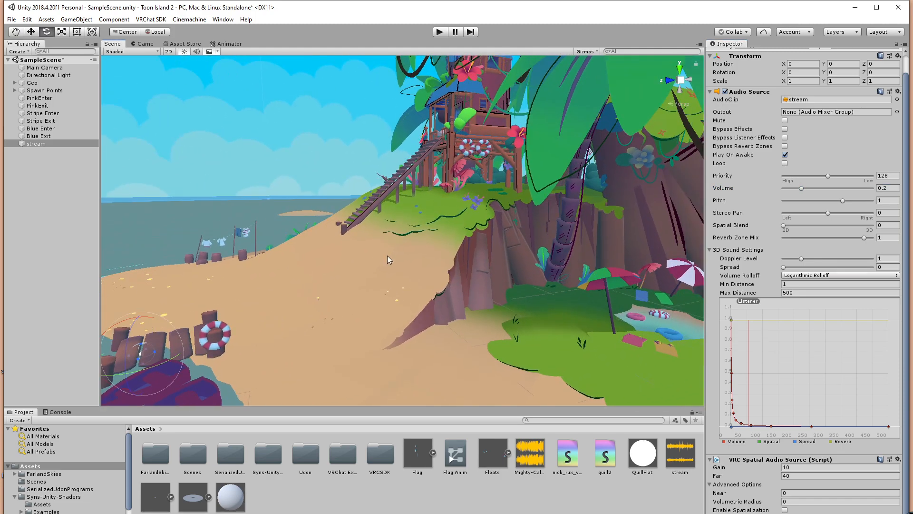
pyautogui.keyDown('alt'); pyautogui.moveTo(480, 159); pyautogui.dragTo(509, 258); pyautogui.keyUp('alt')
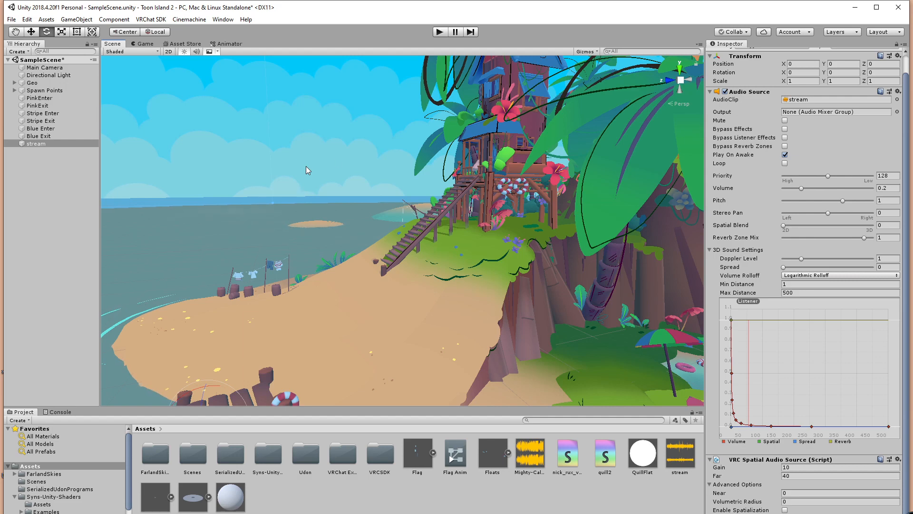
pyautogui.scroll(4, 472, 304)
pyautogui.keyDown('alt'); pyautogui.moveTo(269, 184); pyautogui.dragTo(373, 189); pyautogui.keyUp('alt')
pyautogui.moveTo(373, 190); pyautogui.dragTo(443, 277, button='middle')
pyautogui.scroll(4, 461, 268)
pyautogui.scroll(1, 460, 289)
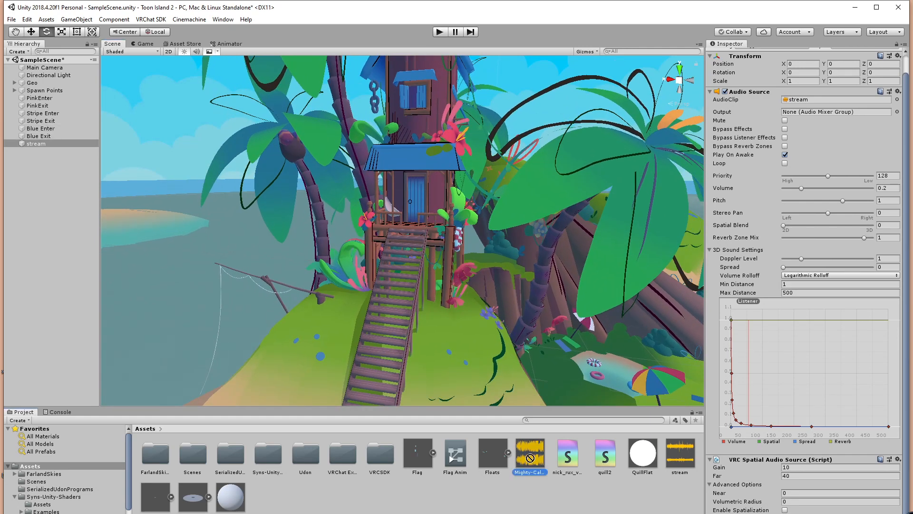
pyautogui.moveTo(530, 454); pyautogui.dragTo(30, 215)
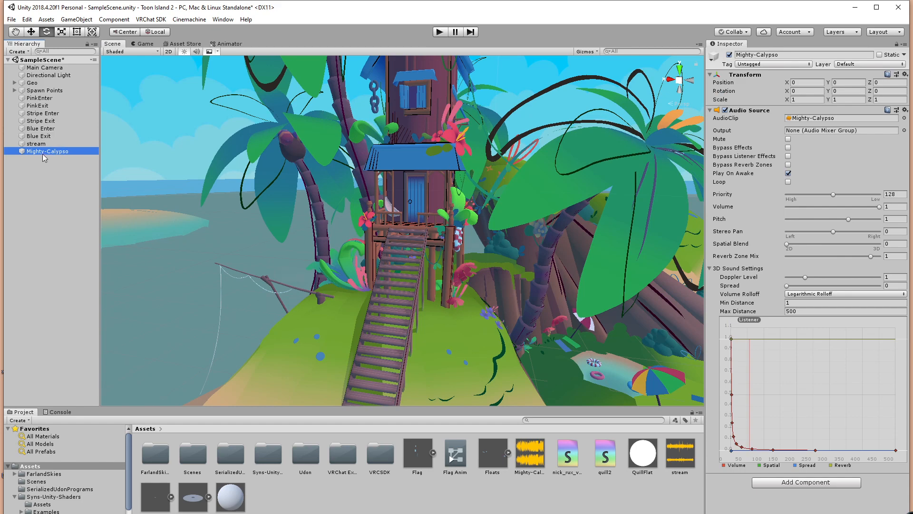
pyautogui.moveTo(44, 152); pyautogui.dragTo(22, 188)
# Move the Mighty-Calypso object onto the tree house porch, to about X 17.51, Y 24.7, Z -43.2.
pyautogui.scroll(-6, 437, 304)
pyautogui.press('w')
pyautogui.scroll(-6, 457, 281)
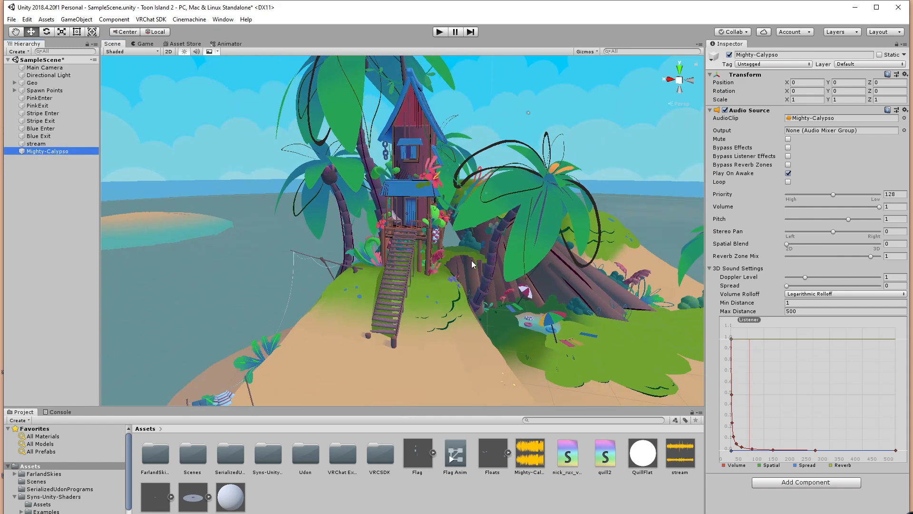
pyautogui.scroll(-3, 472, 265)
pyautogui.keyDown('alt'); pyautogui.moveTo(472, 265); pyautogui.dragTo(310, 324); pyautogui.keyUp('alt')
pyautogui.scroll(-1, 328, 362)
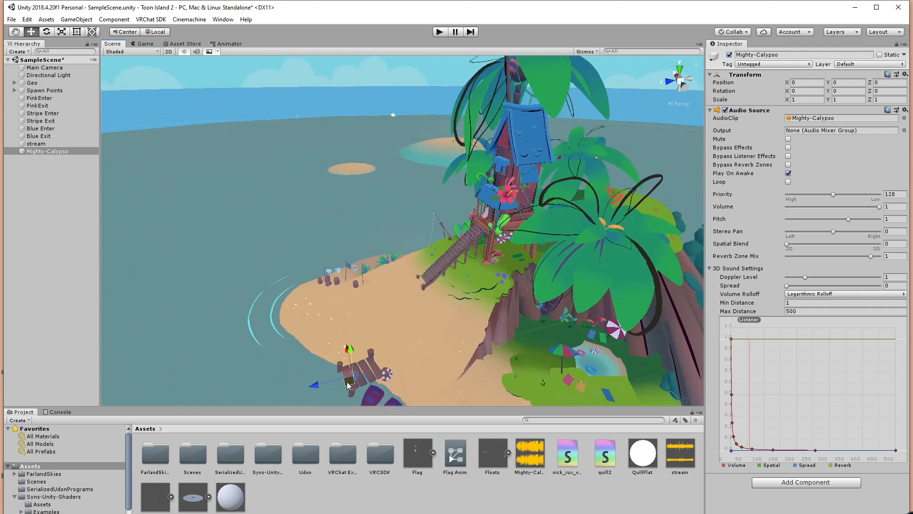
pyautogui.moveTo(348, 386); pyautogui.dragTo(643, 256)
pyautogui.keyDown('alt'); pyautogui.moveTo(380, 161); pyautogui.dragTo(405, 215); pyautogui.keyUp('alt')
pyautogui.moveTo(344, 155); pyautogui.dragTo(402, 198)
pyautogui.moveTo(399, 159); pyautogui.dragTo(400, 128)
pyautogui.keyDown('alt'); pyautogui.moveTo(440, 174); pyautogui.dragTo(386, 160); pyautogui.keyUp('alt')
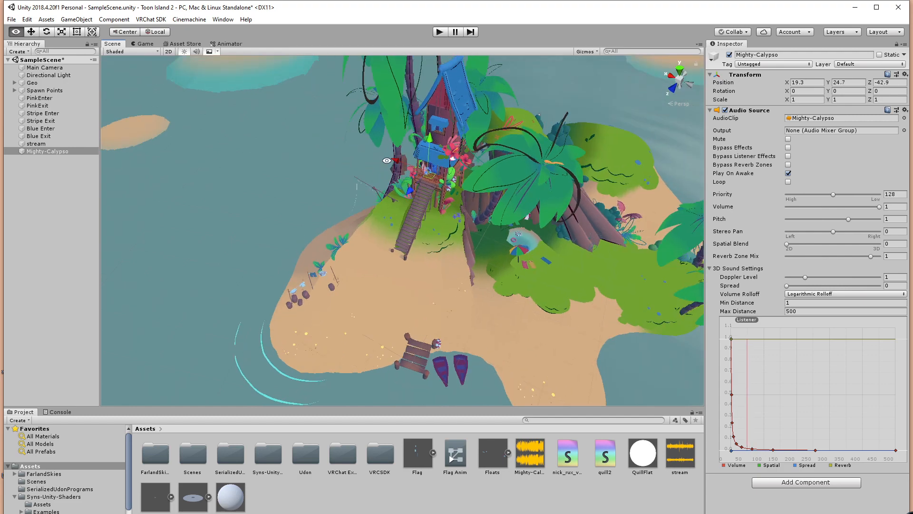
pyautogui.press('f')
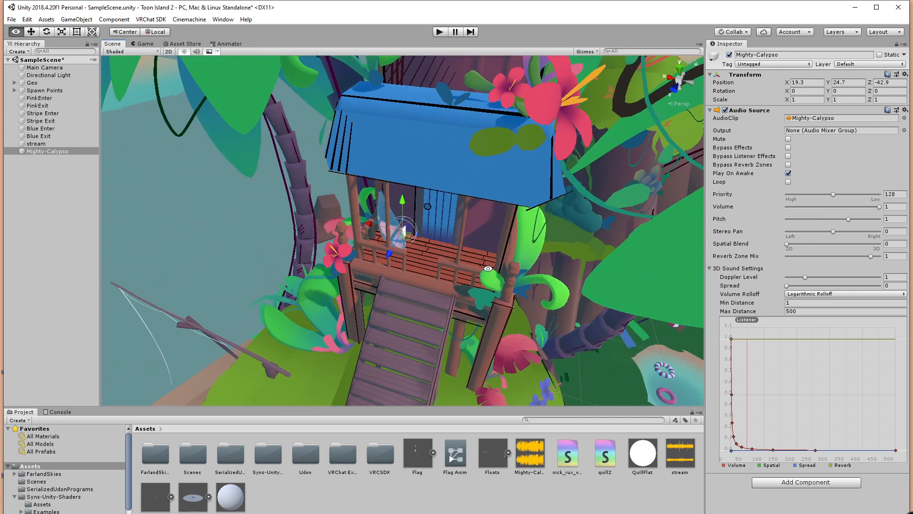
pyautogui.keyDown('alt'); pyautogui.moveTo(488, 268); pyautogui.dragTo(432, 243); pyautogui.keyUp('alt')
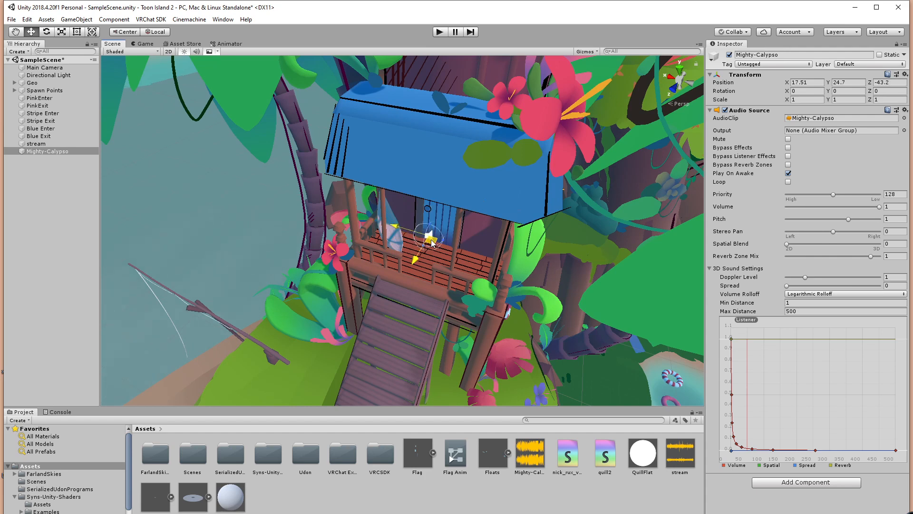
# Add a VRC Spatial Audio Source component to Mighty-Calypso and expand its advanced options.
pyautogui.click(785, 483)
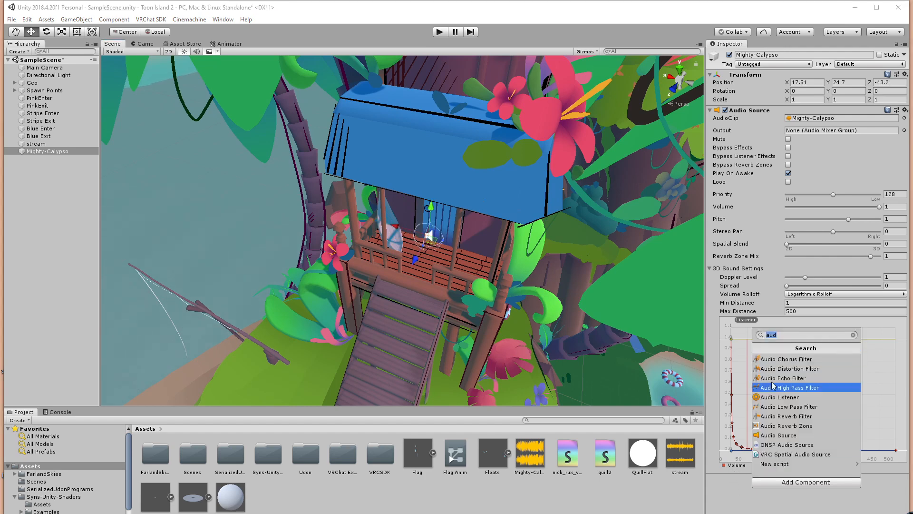
pyautogui.click(780, 455)
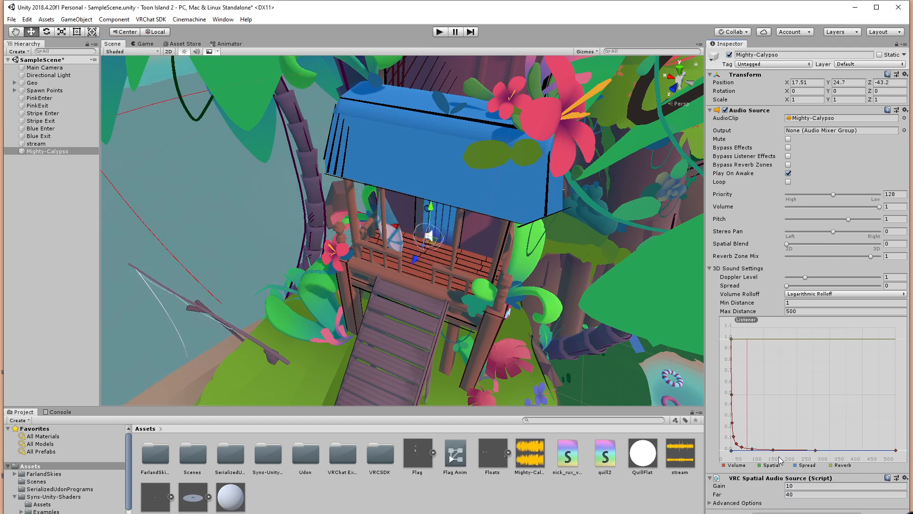
pyautogui.click(711, 503)
pyautogui.scroll(-2, 714, 503)
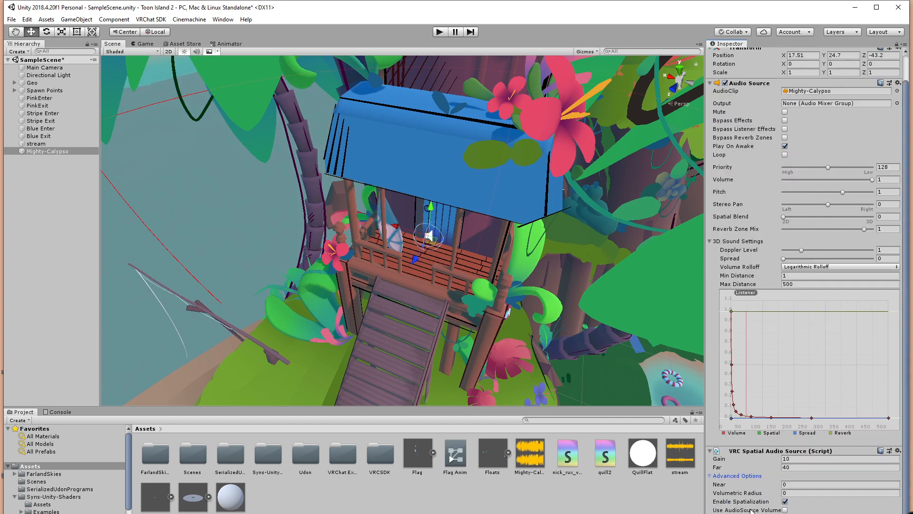
# Set Mighty-Calypso's spatial audio volumetric radius to about 7.21 and its Far distance to about 41.81.
pyautogui.moveTo(723, 496); pyautogui.dragTo(839, 488)
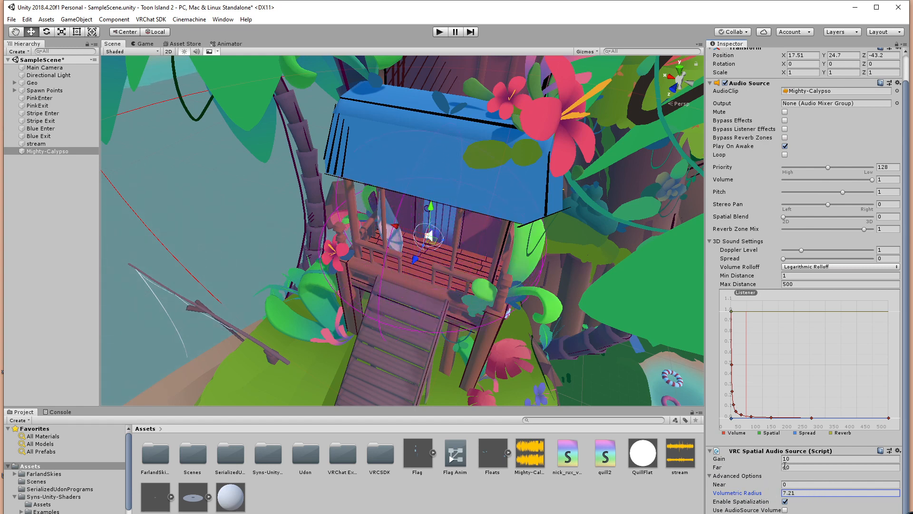
pyautogui.moveTo(721, 467); pyautogui.dragTo(742, 469)
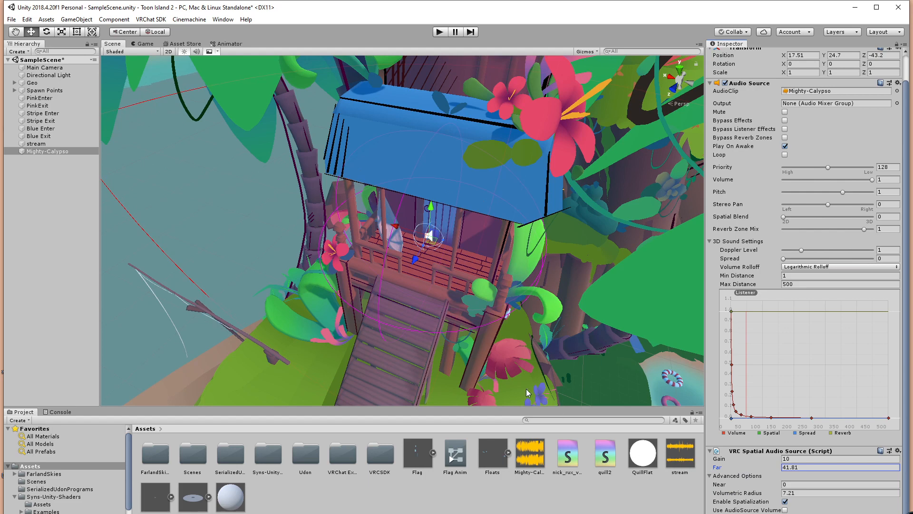
pyautogui.keyDown('alt'); pyautogui.moveTo(528, 392); pyautogui.dragTo(115, 207); pyautogui.keyUp('alt')
pyautogui.scroll(10, 436, 301)
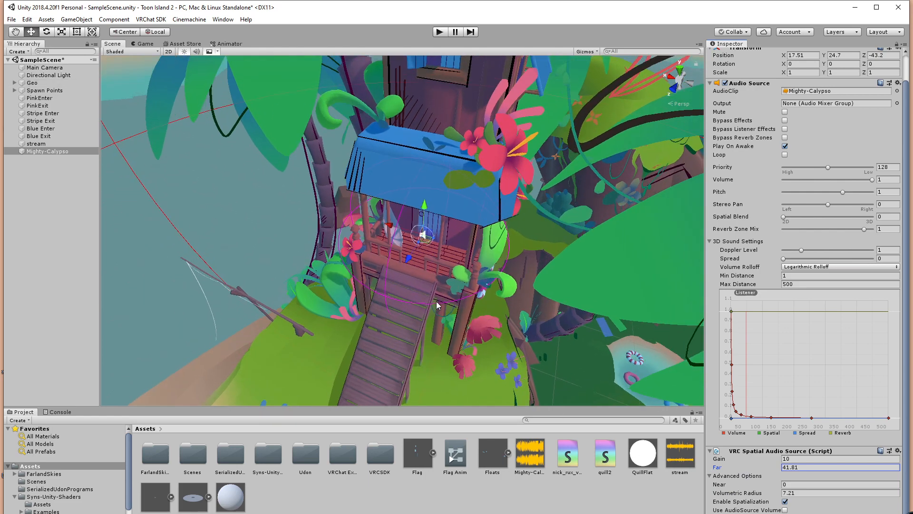
# Reduce Mighty-Calypso's spatial audio Far distance to 9 and deselect the object.
pyautogui.keyDown('alt'); pyautogui.moveTo(438, 297); pyautogui.dragTo(398, 263); pyautogui.keyUp('alt')
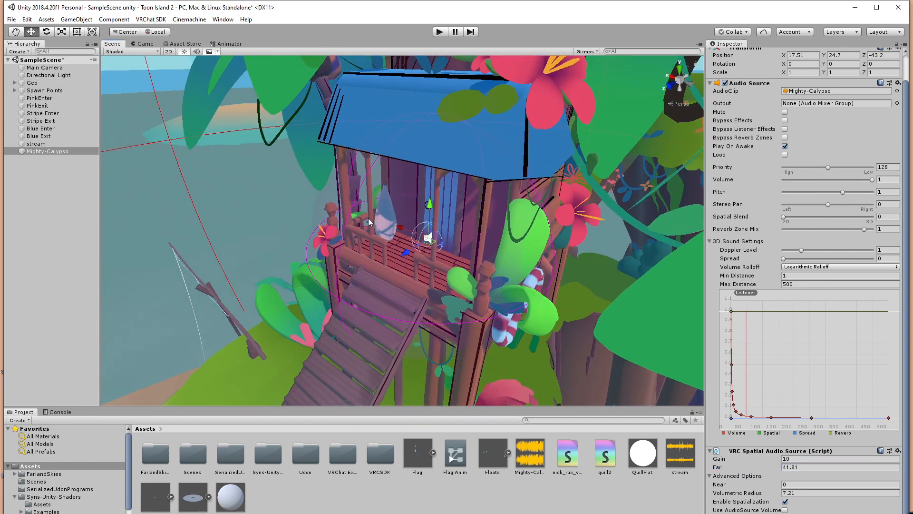
pyautogui.moveTo(721, 468); pyautogui.dragTo(640, 472)
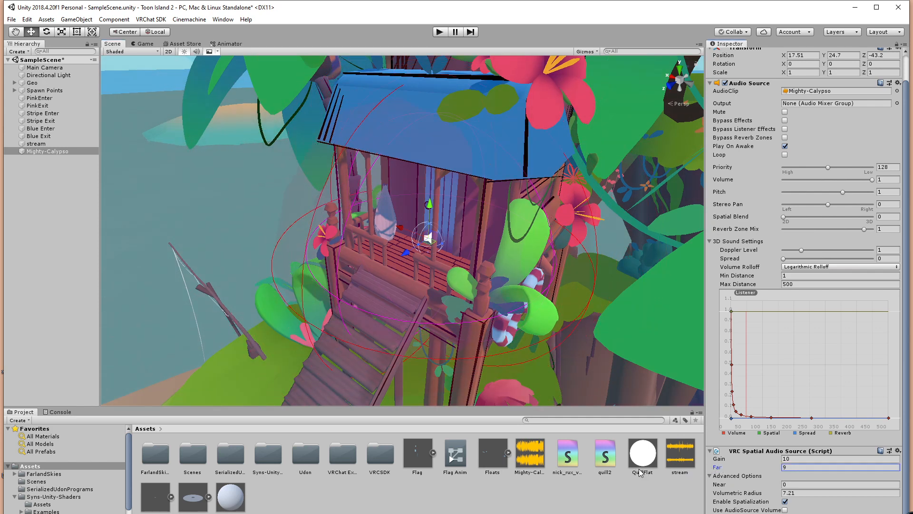
pyautogui.click(495, 493)
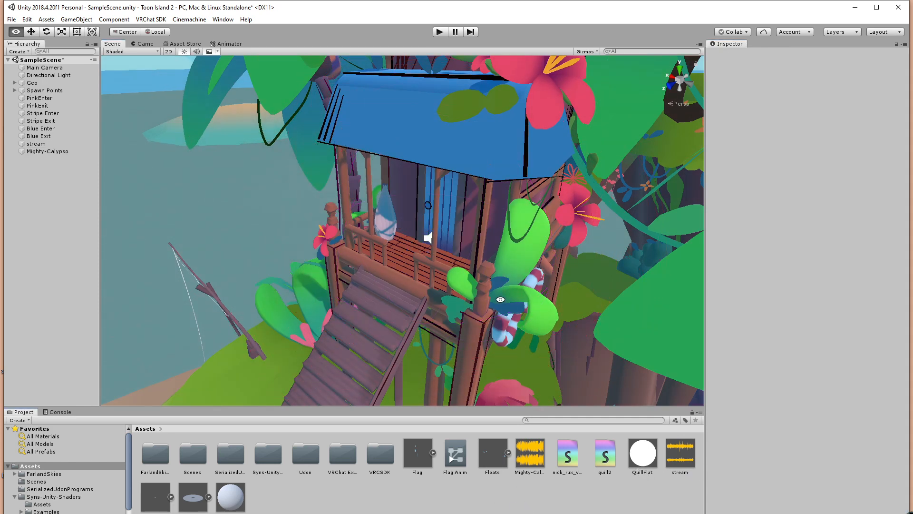
pyautogui.keyDown('alt'); pyautogui.moveTo(499, 299); pyautogui.dragTo(485, 165); pyautogui.keyUp('alt')
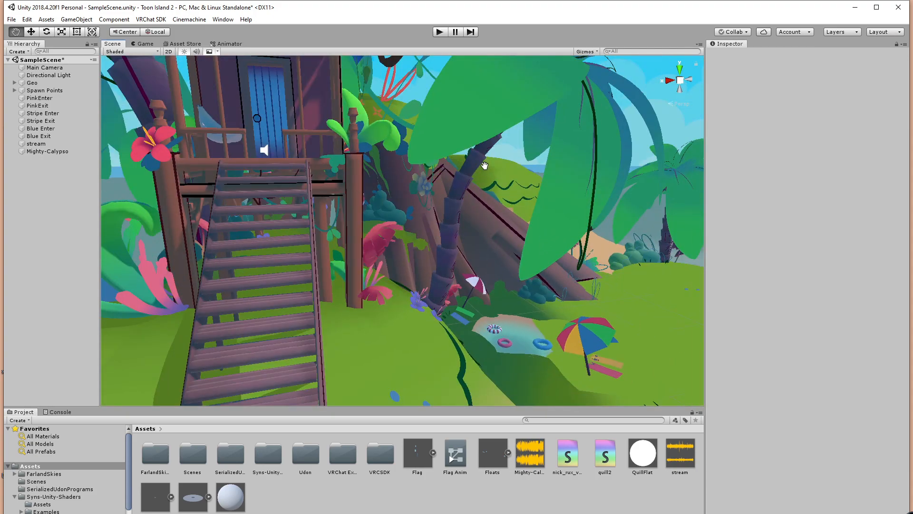
pyautogui.keyDown('alt'); pyautogui.moveTo(575, 263); pyautogui.dragTo(511, 230); pyautogui.keyUp('alt')
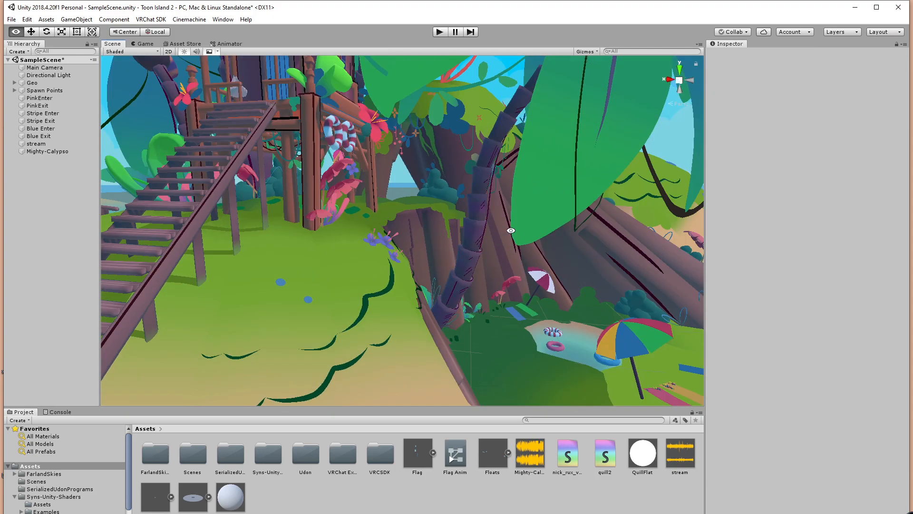
pyautogui.scroll(-6, 512, 231)
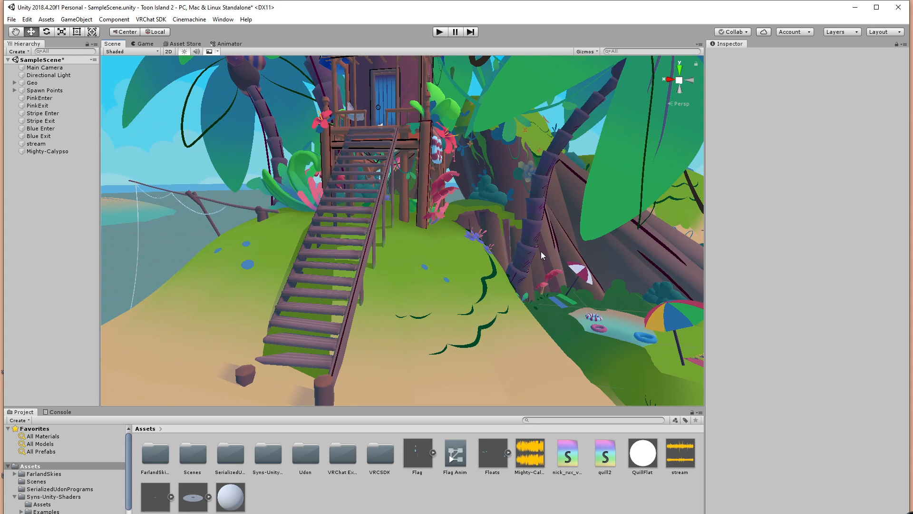
pyautogui.scroll(-5, 541, 251)
pyautogui.moveTo(540, 257); pyautogui.dragTo(493, 261, button='middle')
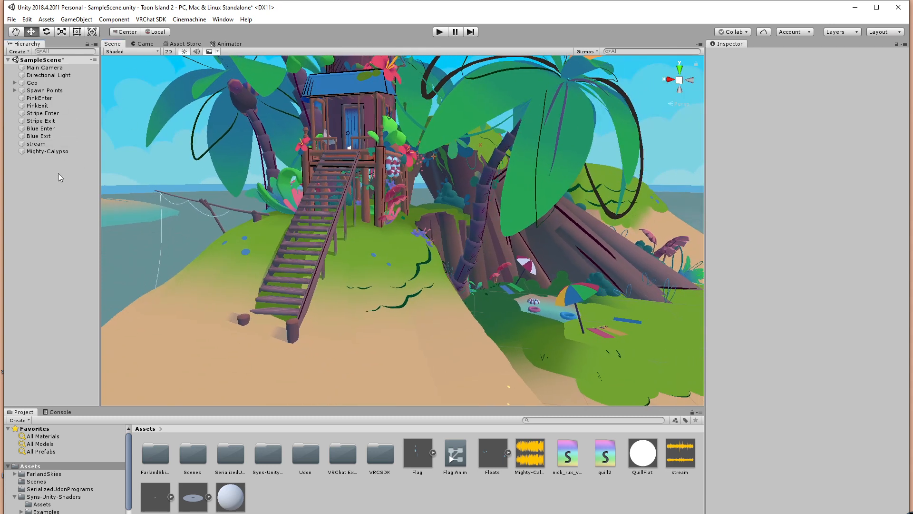
# Open the VRChat SDK control panel and sign in with the prefilled account credentials.
pyautogui.click(149, 19)
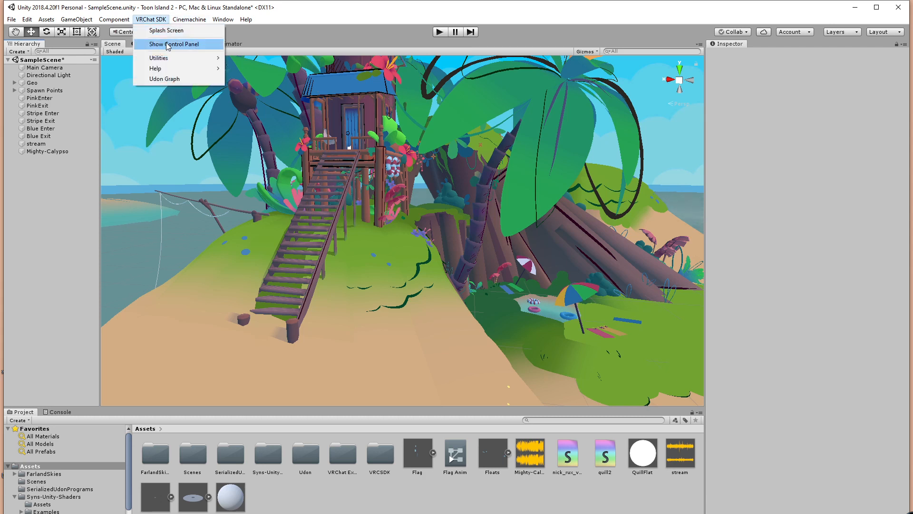
pyautogui.click(167, 44)
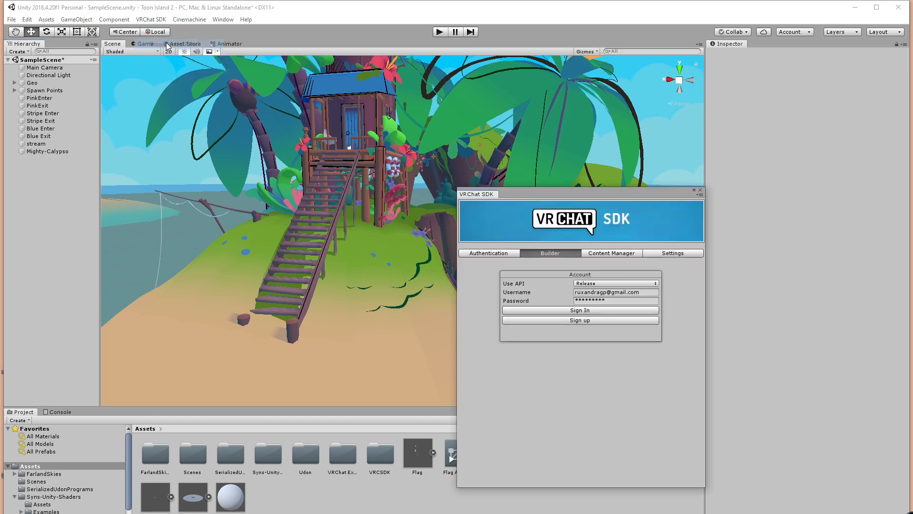
pyautogui.click(578, 312)
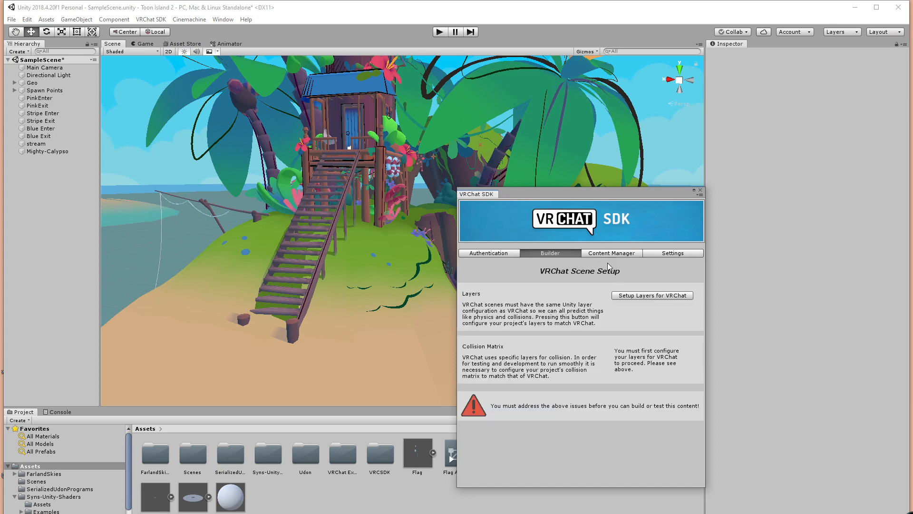
# Set up the VRChat layers and the VRChat collision matrix for the project.
pyautogui.click(654, 297)
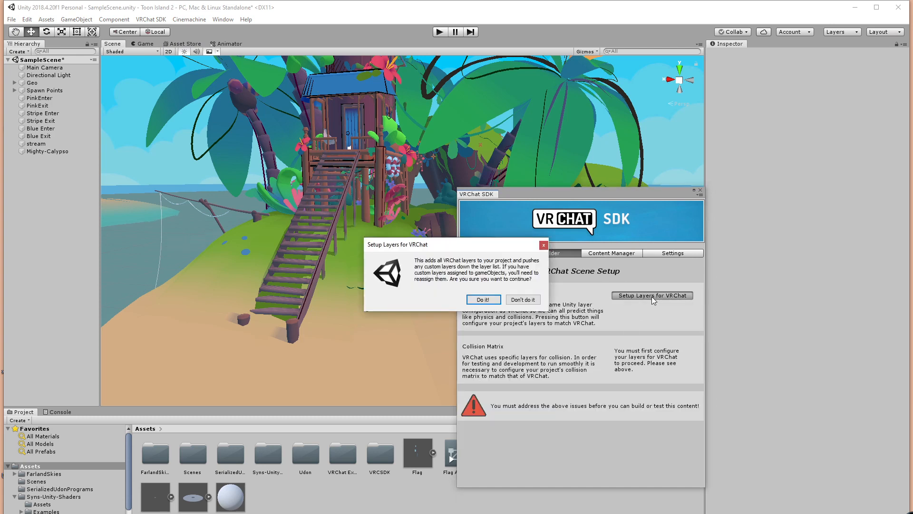
pyautogui.press('Return')
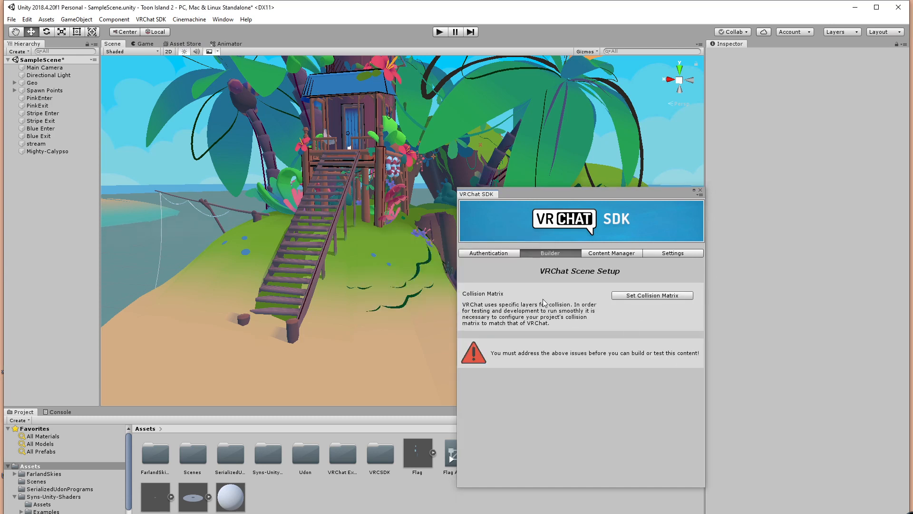
pyautogui.click(650, 296)
pyautogui.click(487, 301)
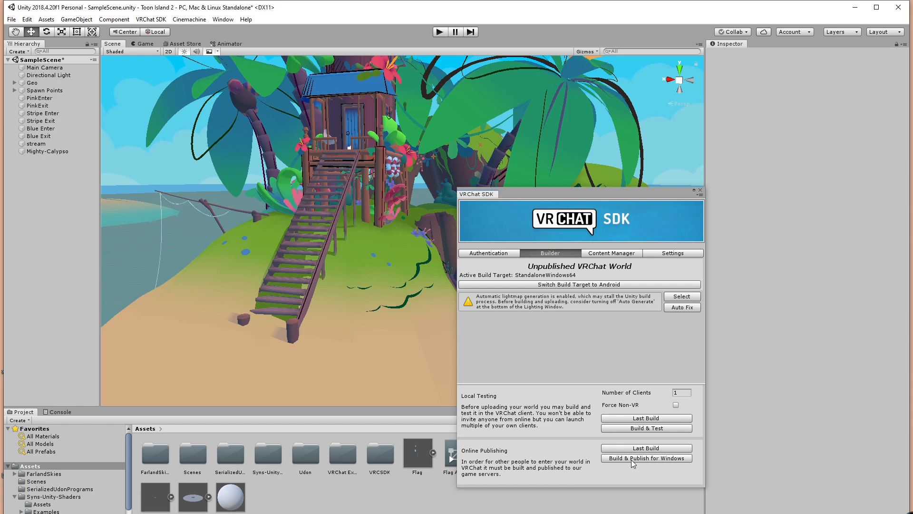
# Build the world and test it locally in the VRChat client with one client.
pyautogui.moveTo(393, 303); pyautogui.dragTo(254, 300, button='middle')
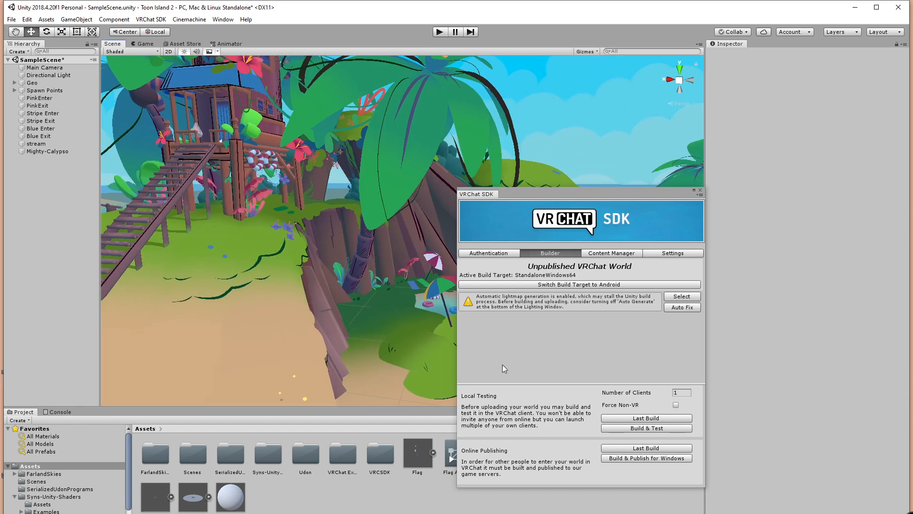
pyautogui.click(635, 429)
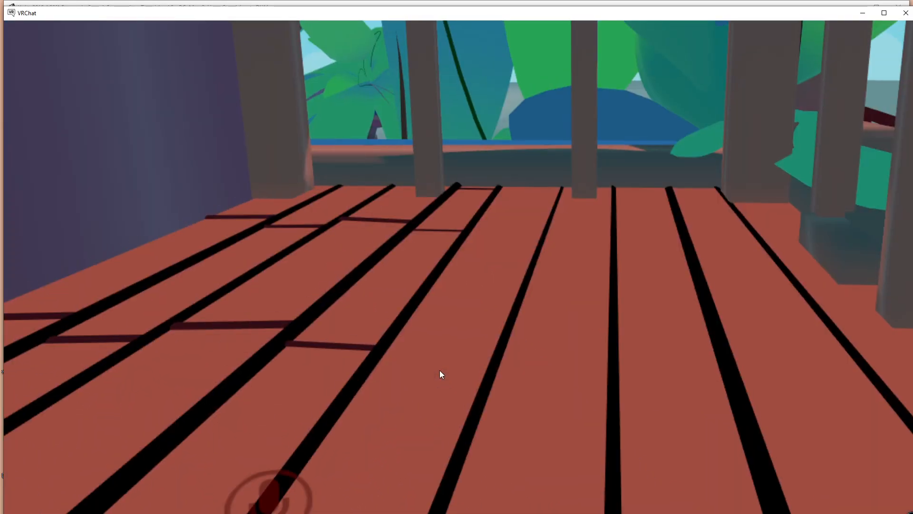
pyautogui.press('Escape')
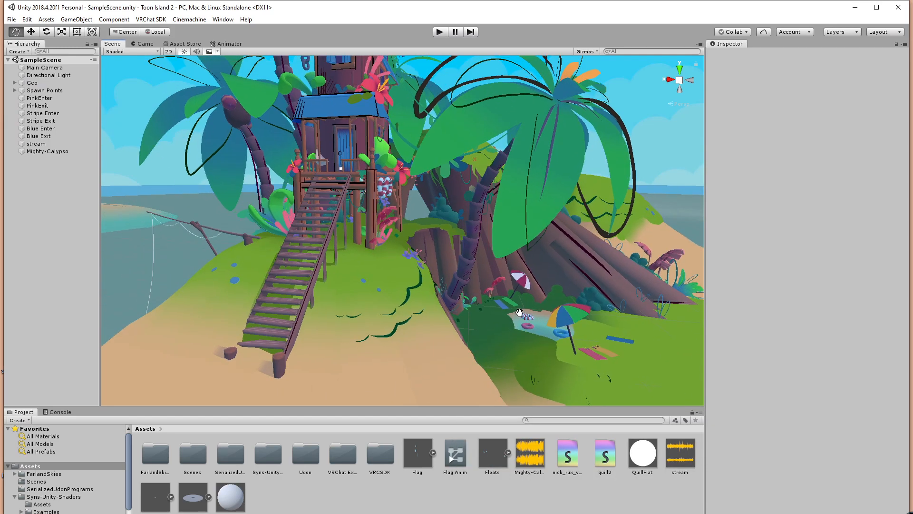
# Add a Box Collider component to the Base object of the island geometry.
pyautogui.click(302, 295)
pyautogui.click(301, 293)
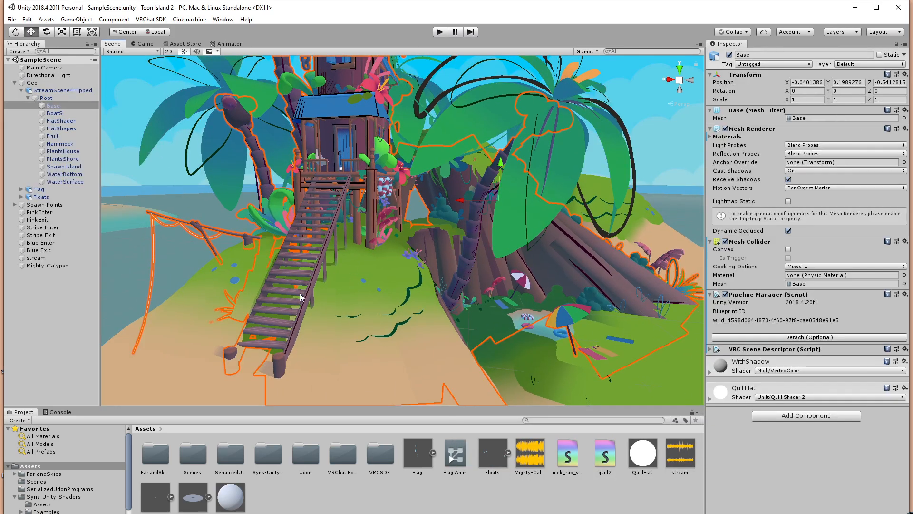
pyautogui.moveTo(393, 292); pyautogui.dragTo(483, 281, button='middle')
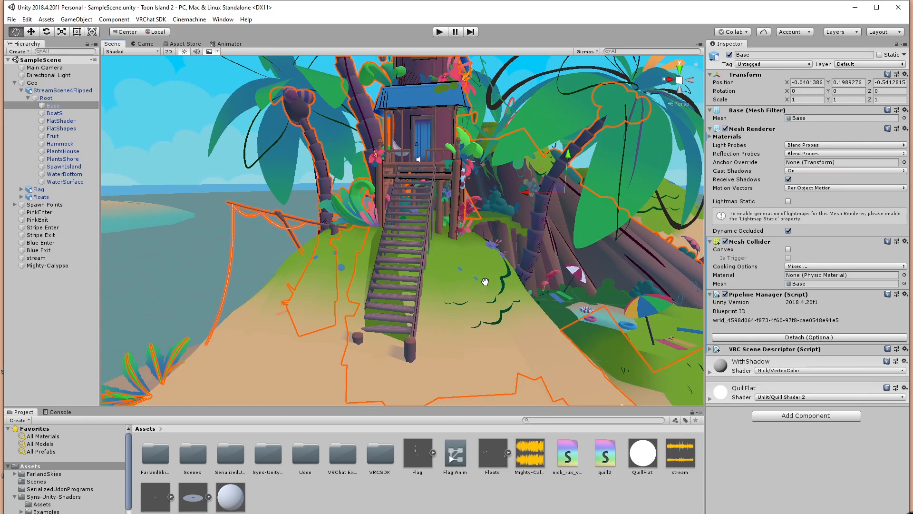
pyautogui.click(776, 417)
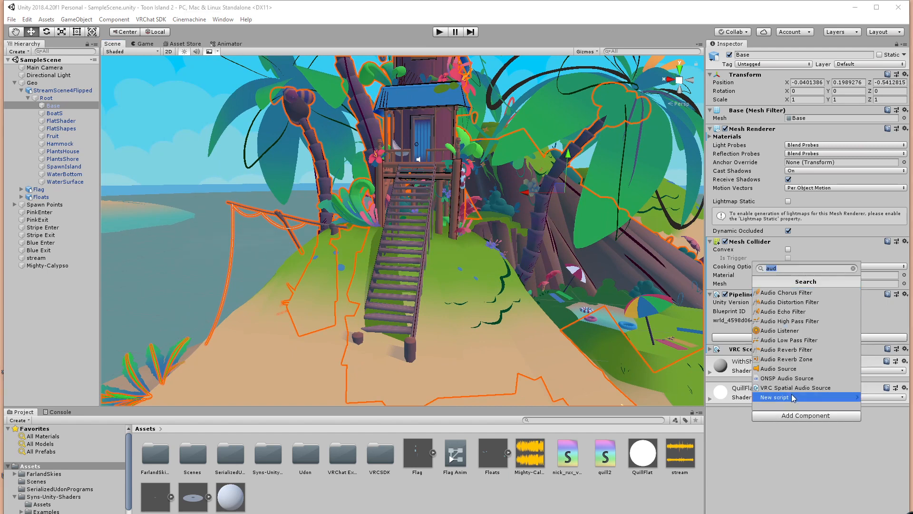
pyautogui.write('box')
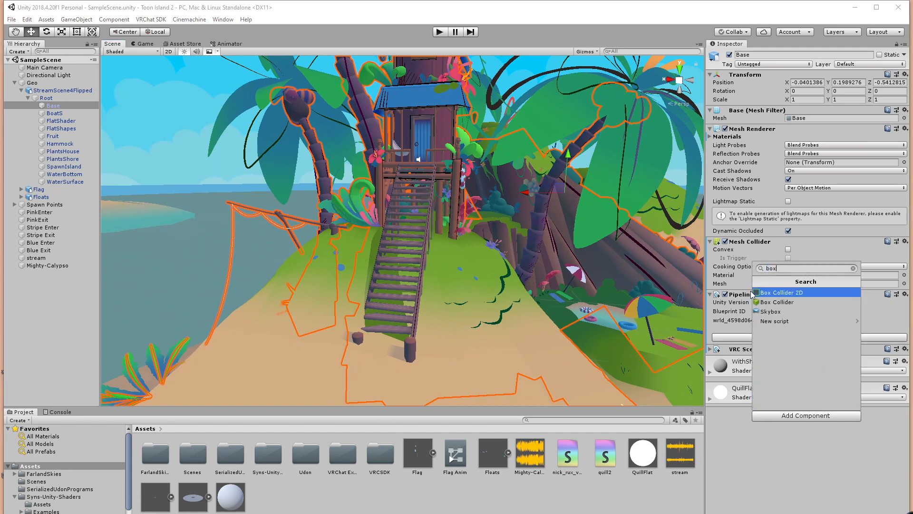
pyautogui.click(794, 305)
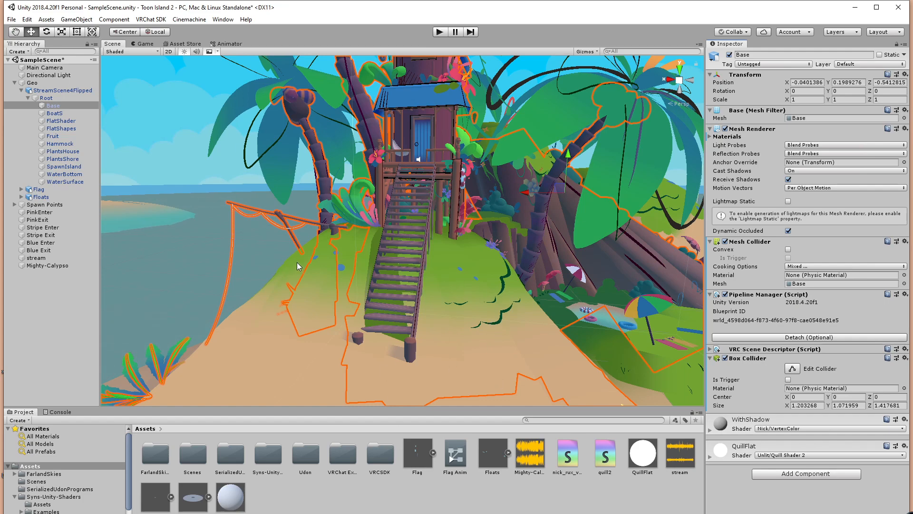
# Deselect the Base object and save the scene.
pyautogui.click(213, 131)
pyautogui.click(196, 142)
pyautogui.scroll(-3, 407, 275)
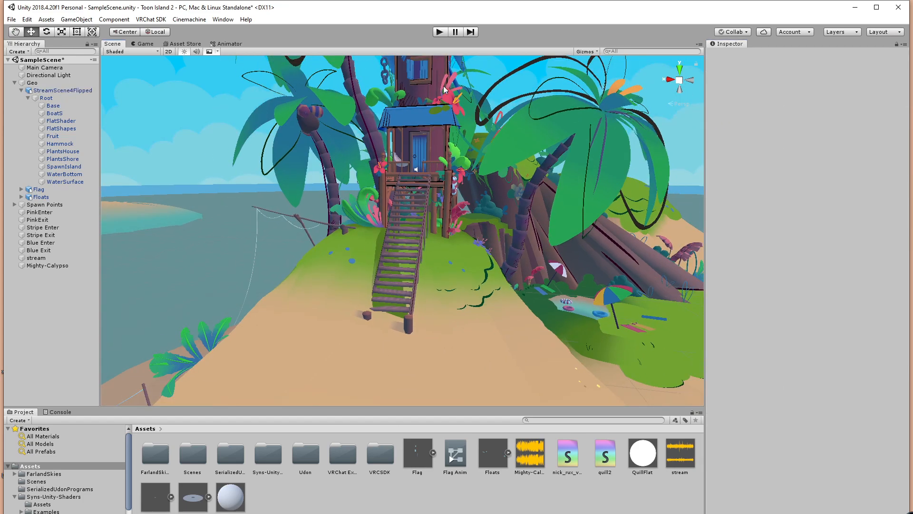
pyautogui.keyDown('alt'); pyautogui.moveTo(536, 263); pyautogui.dragTo(186, 104); pyautogui.keyUp('alt')
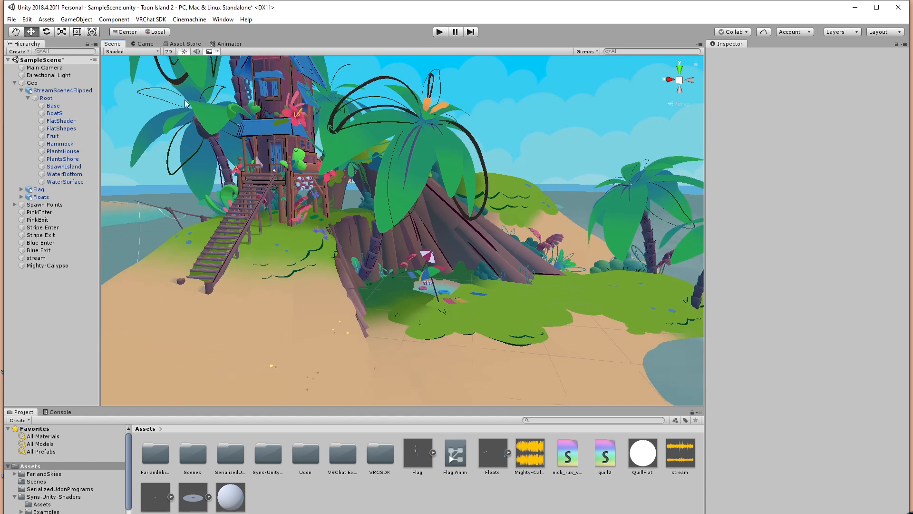
pyautogui.click(11, 19)
pyautogui.click(33, 56)
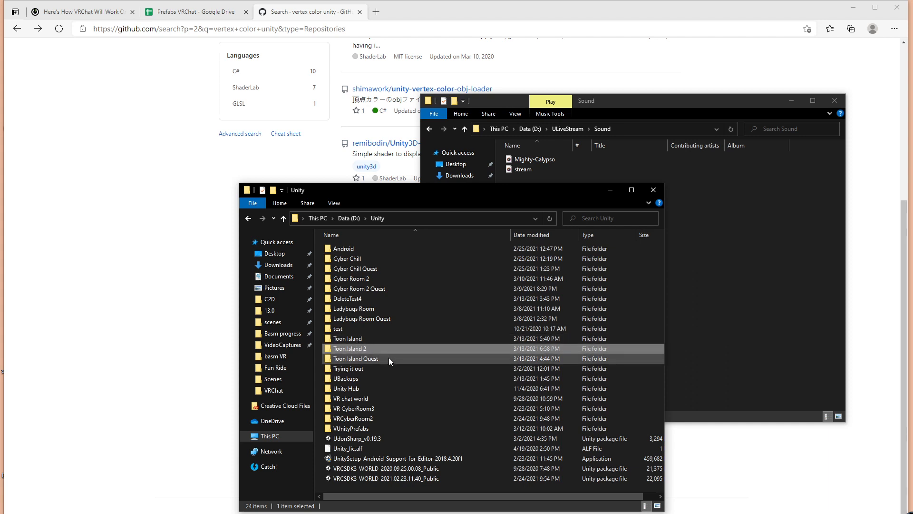
# Switch to File Explorer, paste a copy of the Toon Island 2 project folder into Sound, and rename it Toon Island 2 Quest.
pyautogui.click(726, 348)
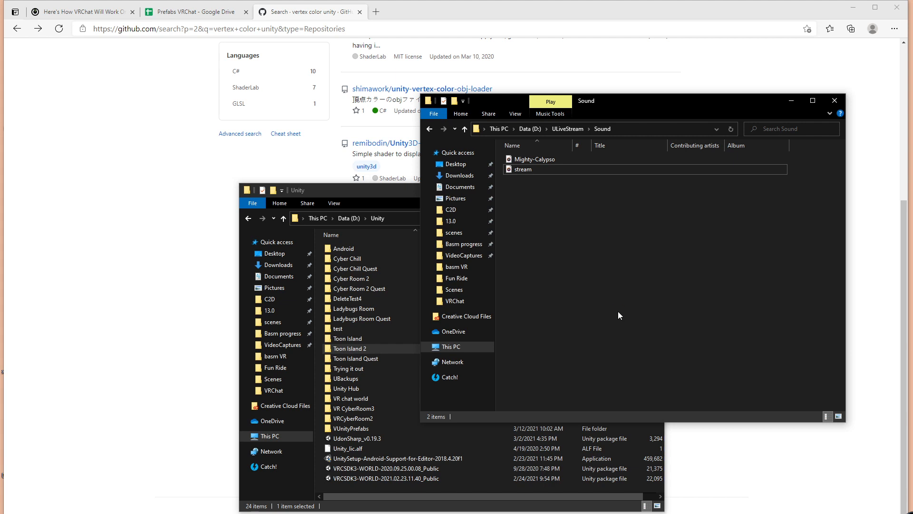
pyautogui.hotkey('ctrl', 'v')
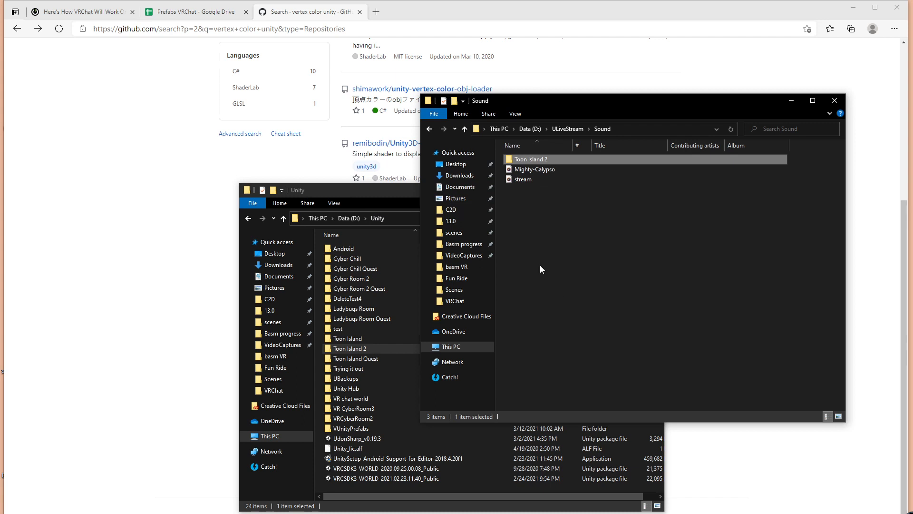
pyautogui.click(554, 160)
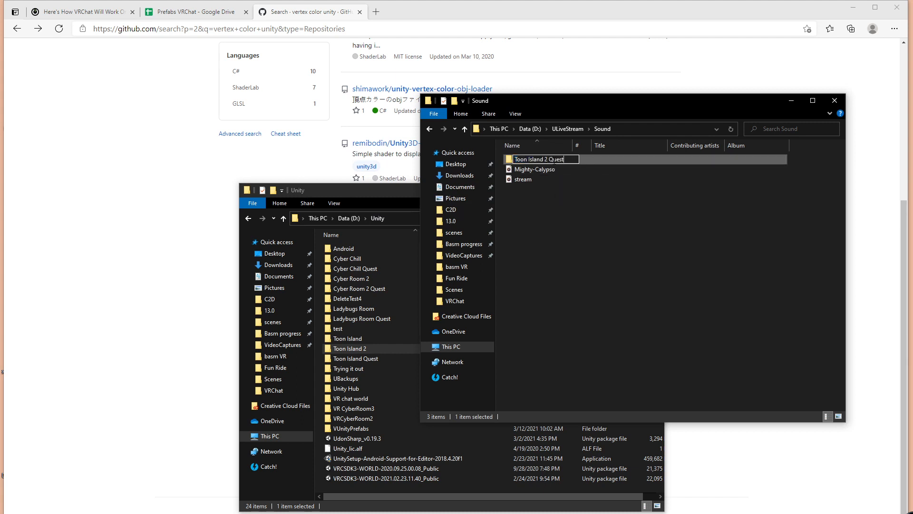
pyautogui.click(559, 232)
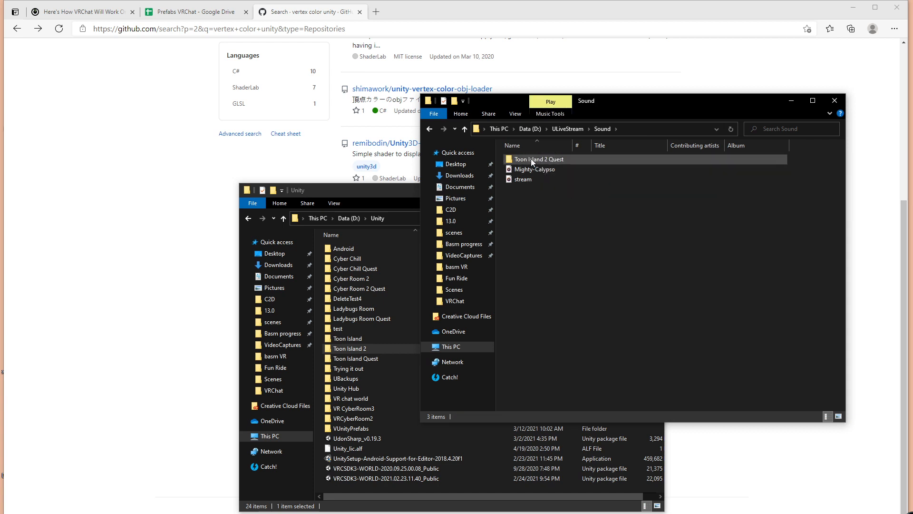
# Move the Toon Island 2 Quest folder from Sound into the D:\Unity projects folder.
pyautogui.moveTo(530, 160); pyautogui.dragTo(357, 488)
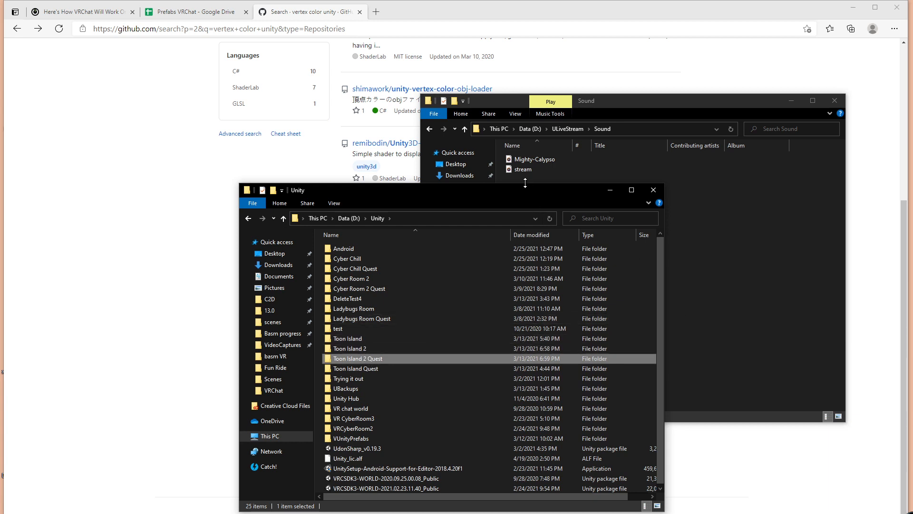
pyautogui.moveTo(528, 189); pyautogui.dragTo(422, 184)
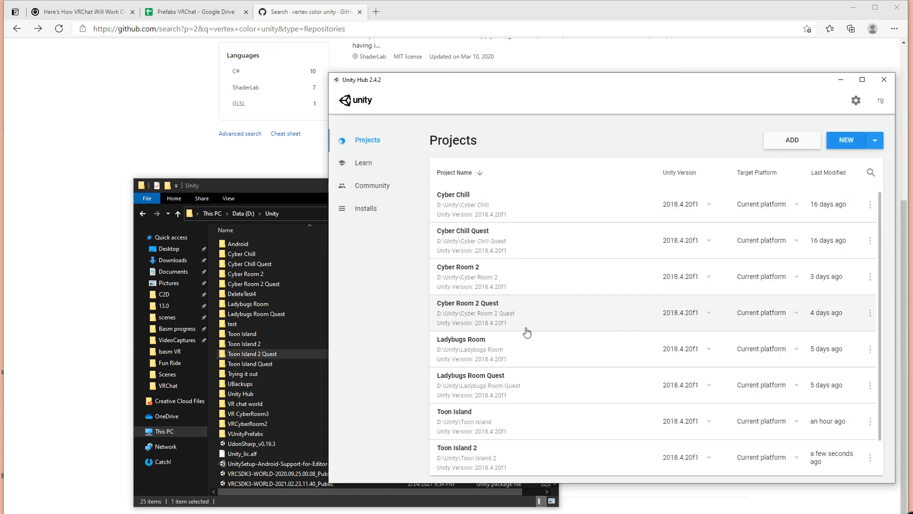
# Add the Toon Island 2 Quest folder to the Unity Hub projects and open it, dismissing the editor update notice.
pyautogui.click(801, 145)
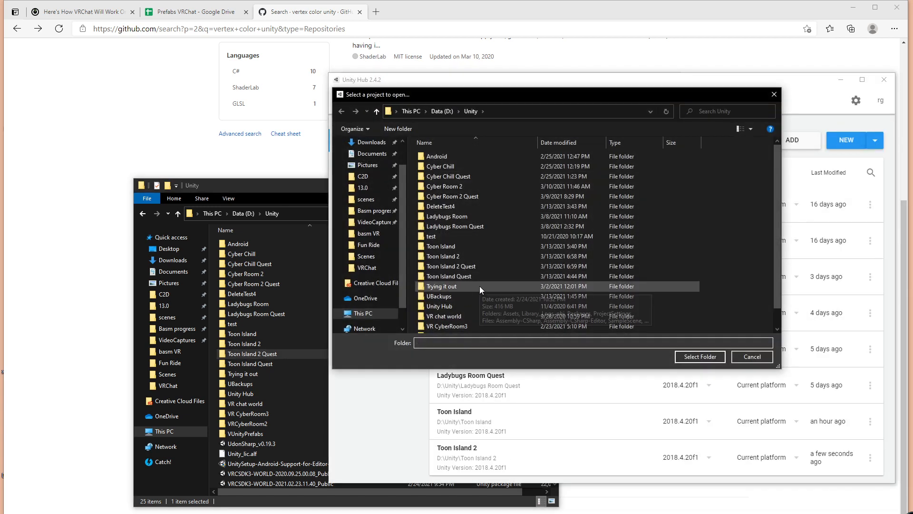
pyautogui.click(455, 267)
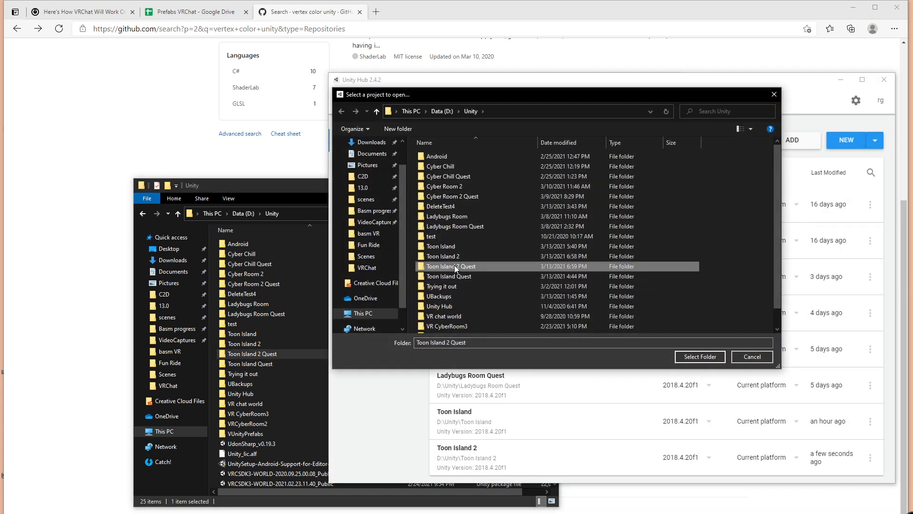
pyautogui.click(699, 356)
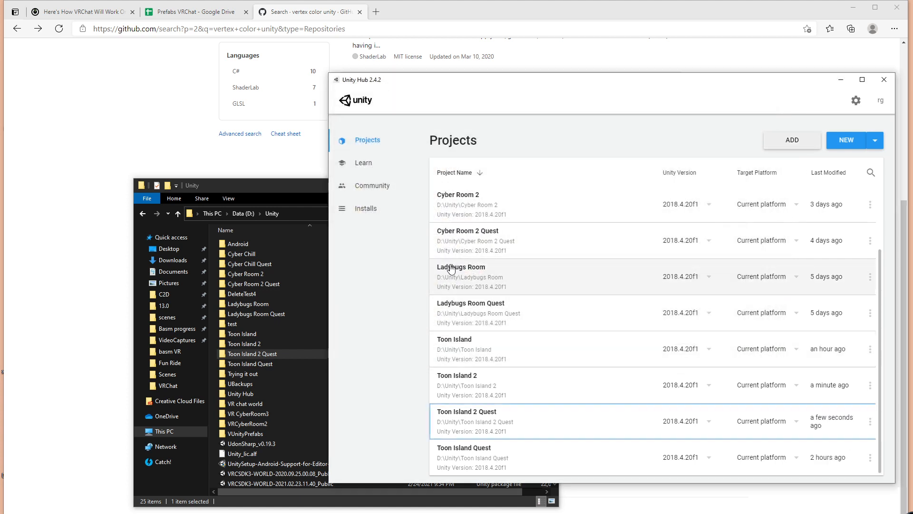
pyautogui.click(501, 428)
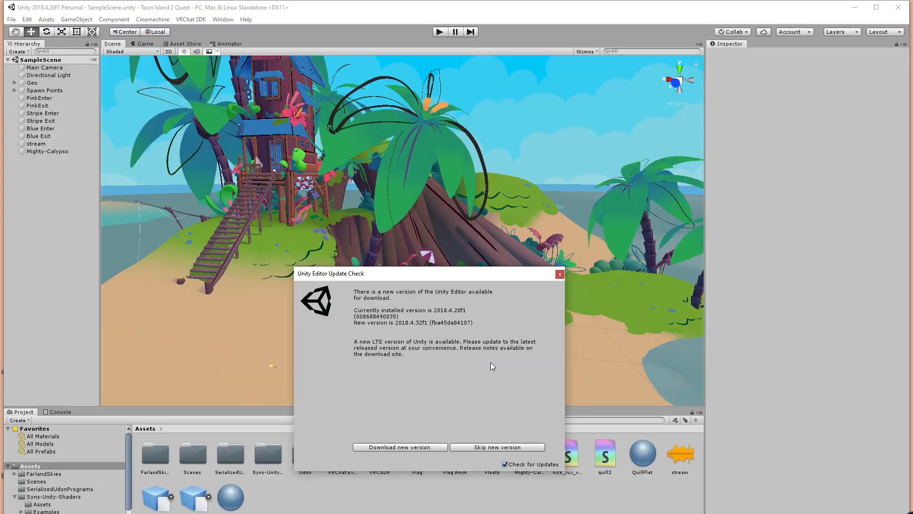
pyautogui.click(560, 274)
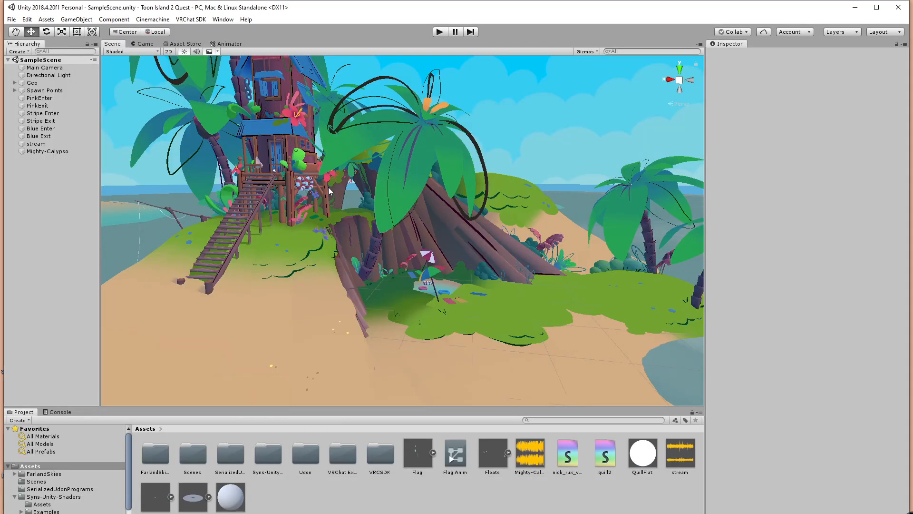
pyautogui.keyDown('alt'); pyautogui.moveTo(424, 266); pyautogui.dragTo(391, 270); pyautogui.keyUp('alt')
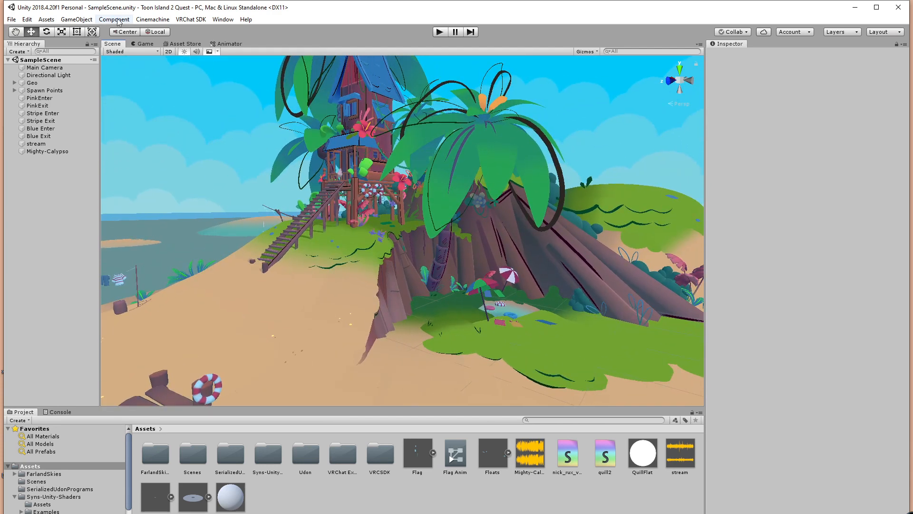
pyautogui.moveTo(4, 192); pyautogui.dragTo(2, 191)
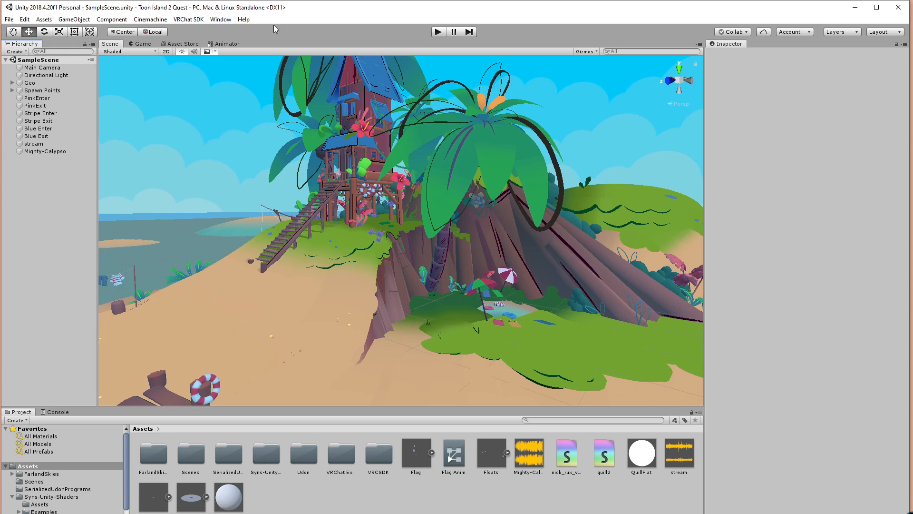
# Show the UnitySetup-Android-Support-for-Editor-2018.4.20f1 installer in the D:\Unity folder, then return to the Toon Island 2 Quest project.
pyautogui.click(244, 513)
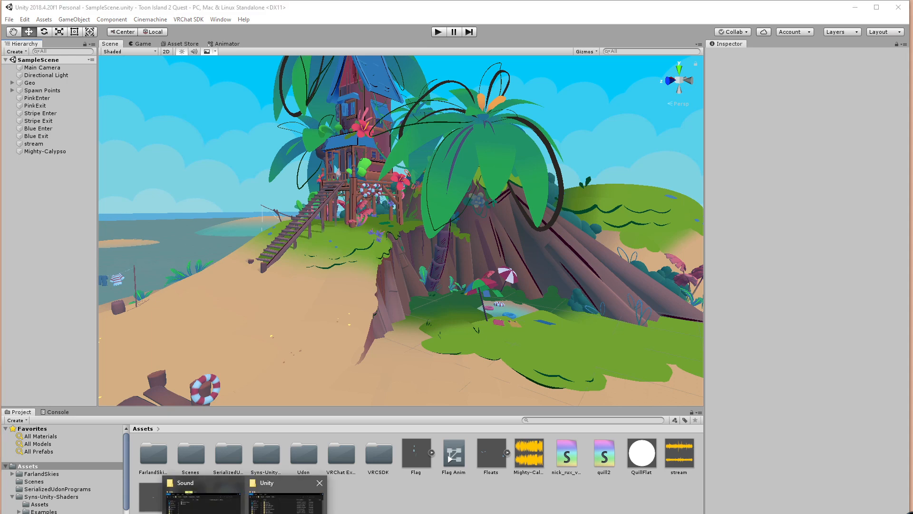
pyautogui.click(204, 510)
pyautogui.click(245, 513)
pyautogui.click(285, 497)
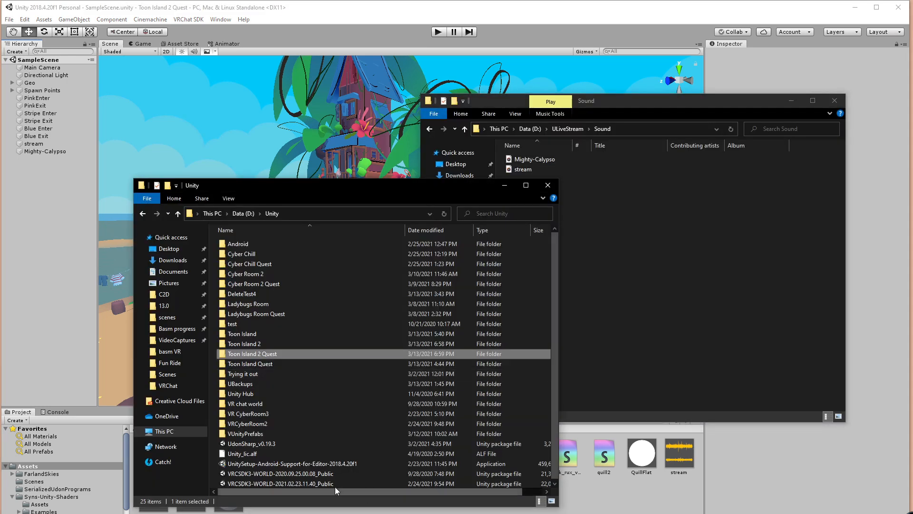
pyautogui.click(309, 464)
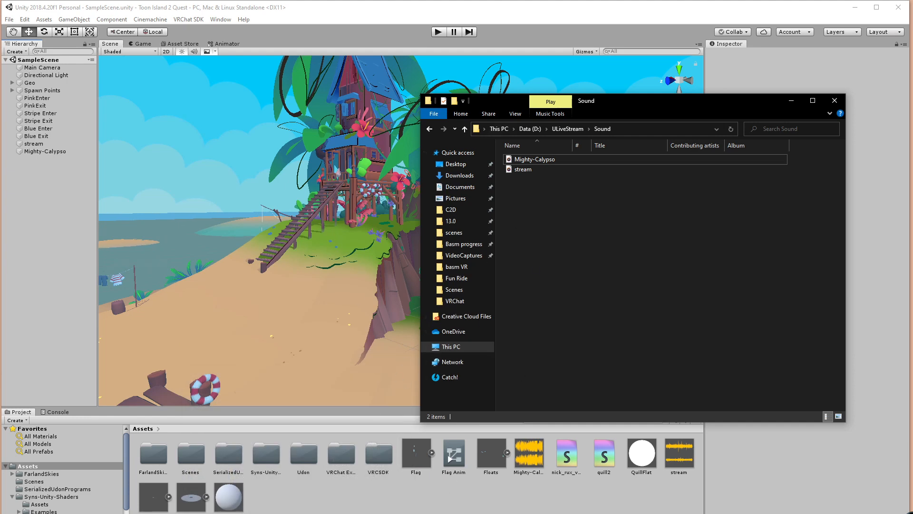
pyautogui.click(246, 513)
pyautogui.click(373, 513)
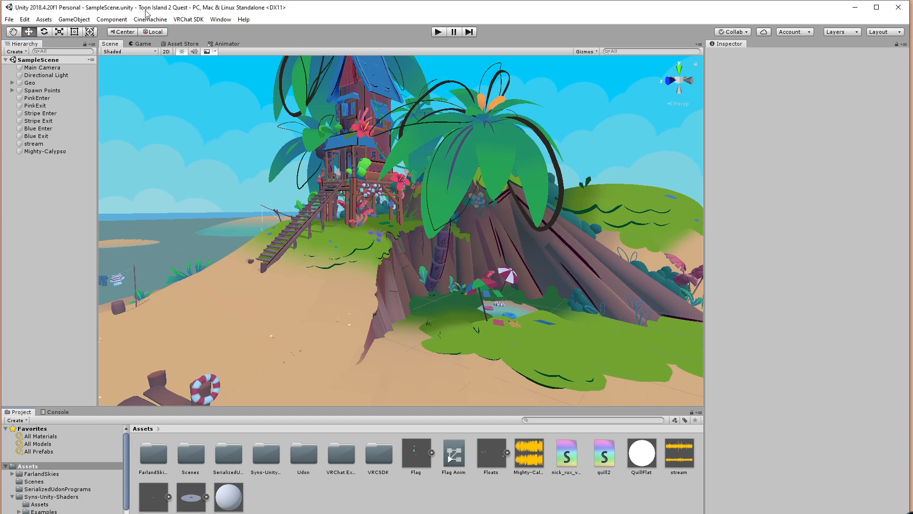
# Try to switch the Toon Island 2 Quest project's build platform from PC, Mac & Linux Standalone to Android.
pyautogui.click(9, 20)
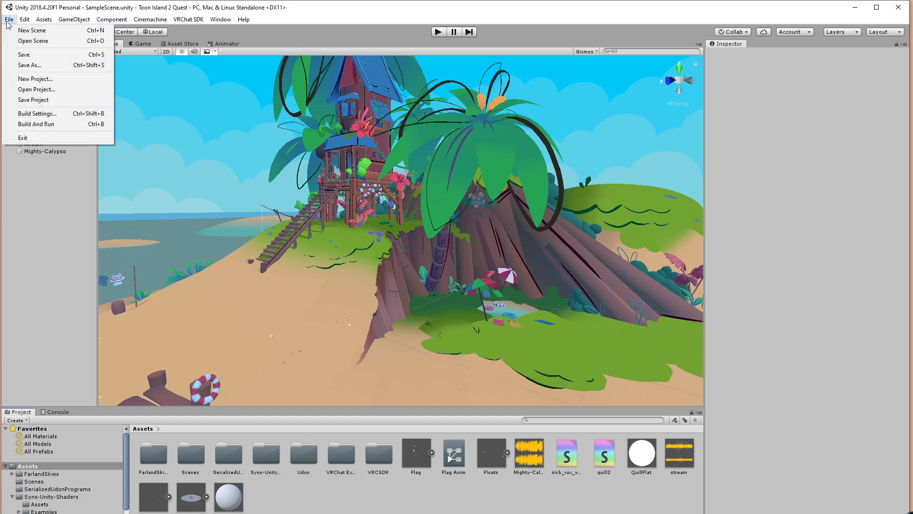
pyautogui.click(32, 115)
pyautogui.moveTo(177, 206); pyautogui.dragTo(376, 139)
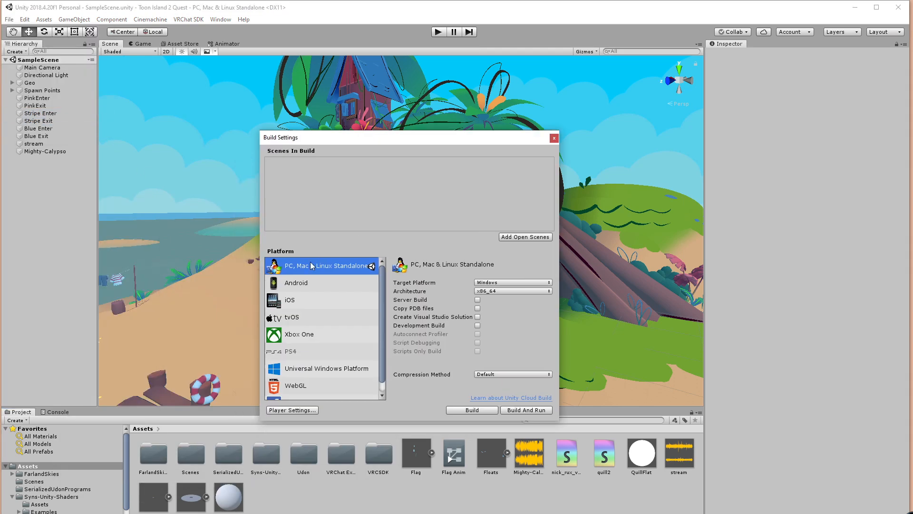
pyautogui.click(302, 283)
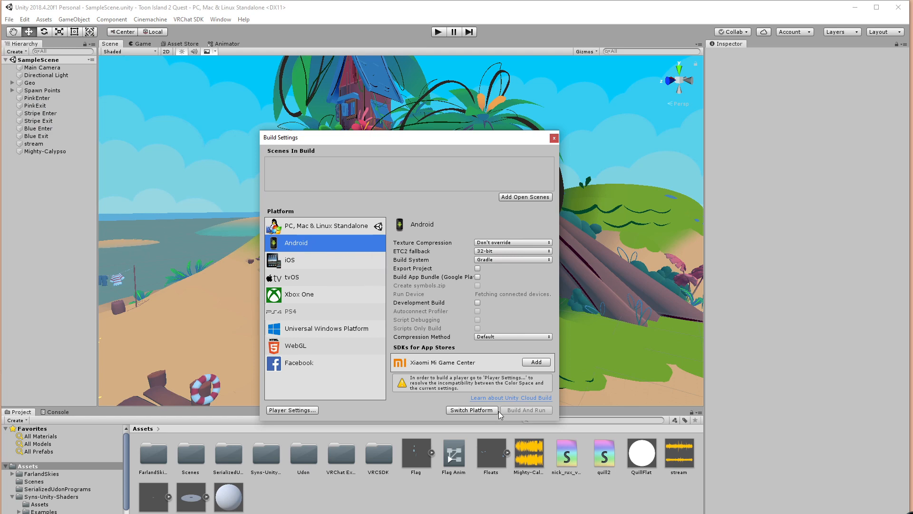
pyautogui.click(267, 511)
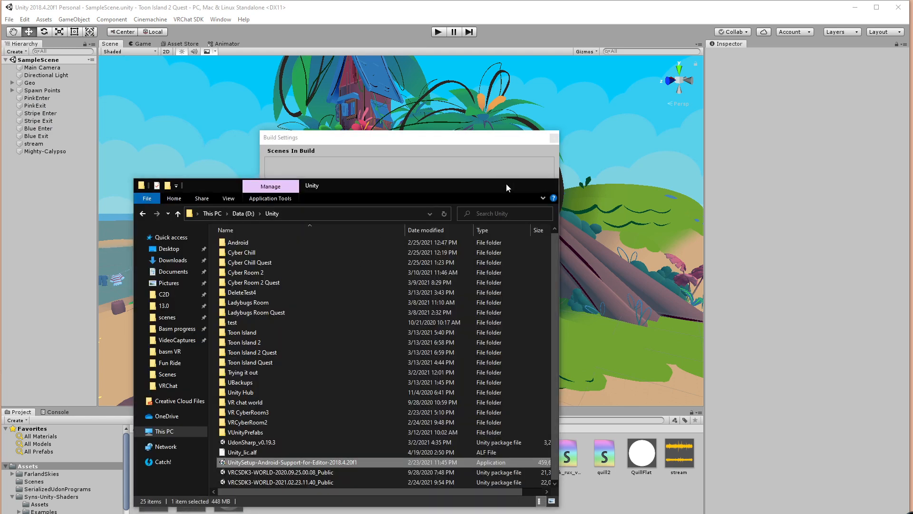
pyautogui.click(504, 185)
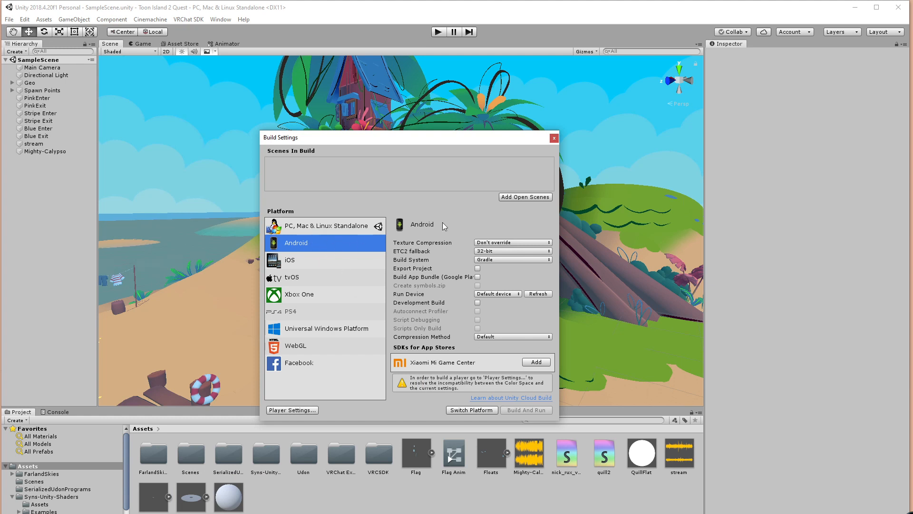
pyautogui.click(467, 412)
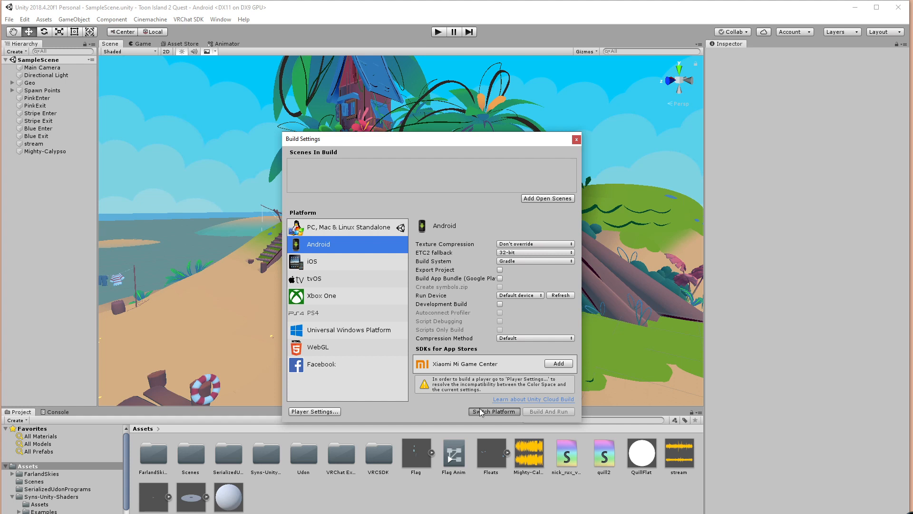
# Close the Toon Island 2 Quest project and open the Toon Island project from Unity Hub.
pyautogui.moveTo(455, 513)
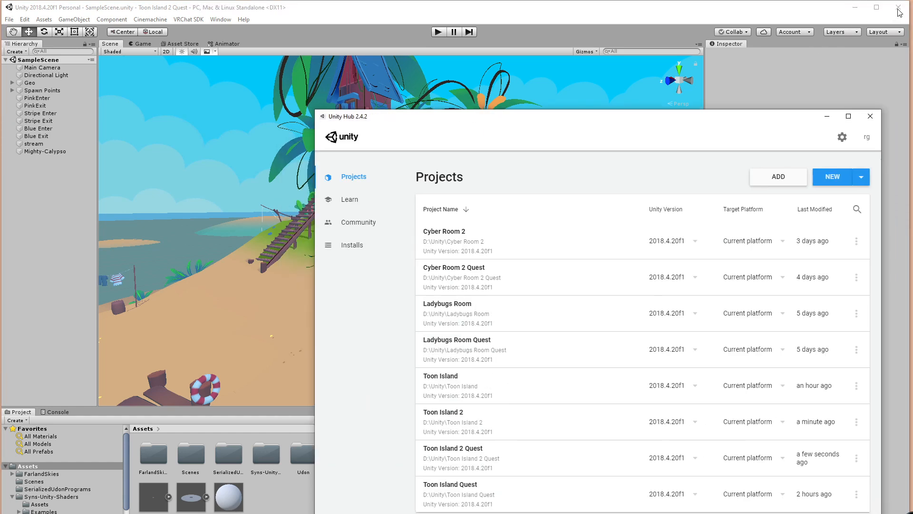
pyautogui.click(901, 10)
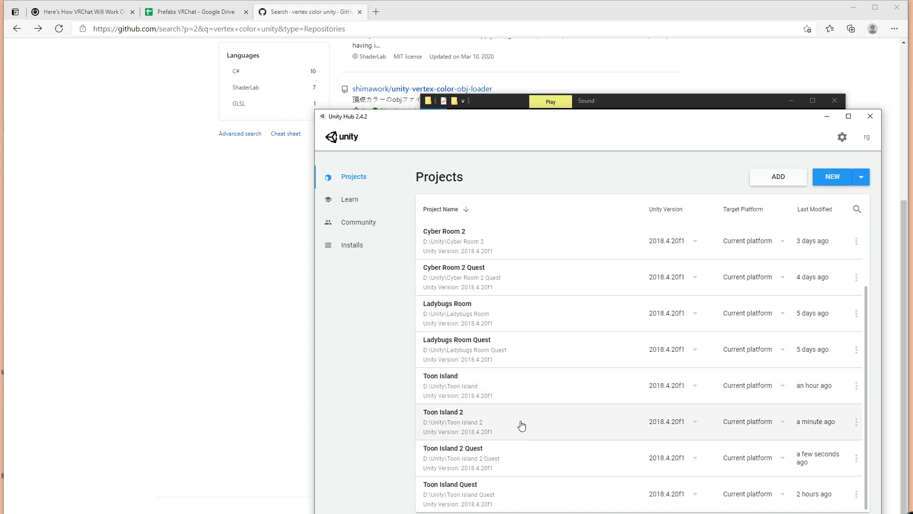
pyautogui.click(460, 380)
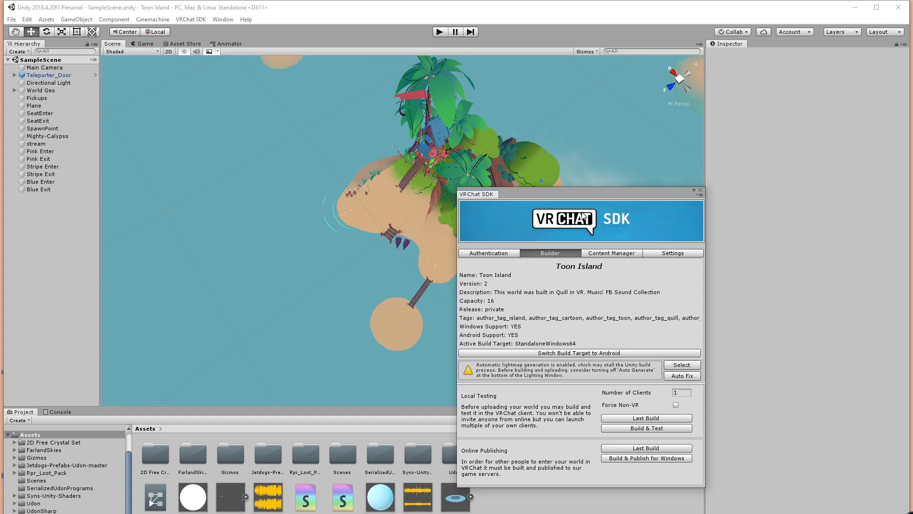
# Expand World Geo down to the Root of StreamScene4Flipped and select Base to show its Pipeline Manager.
pyautogui.moveTo(584, 193); pyautogui.dragTo(435, 229)
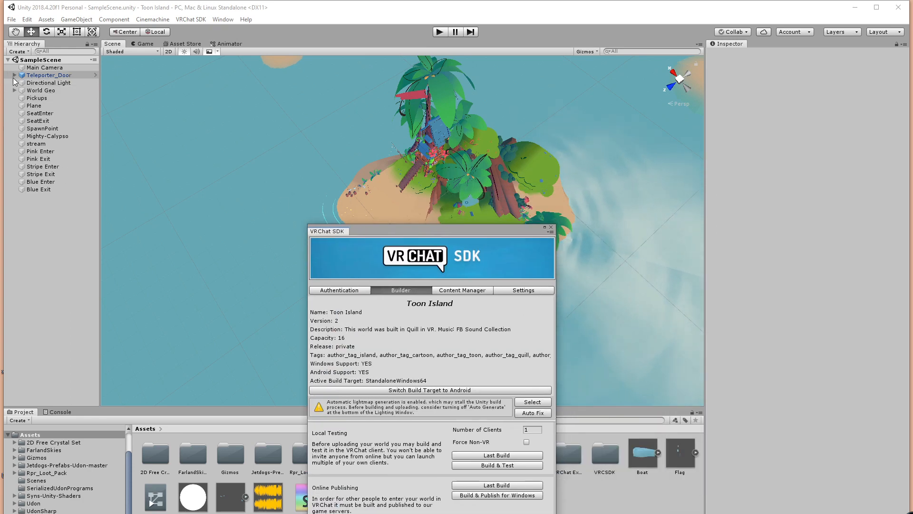
pyautogui.click(15, 91)
pyautogui.click(40, 98)
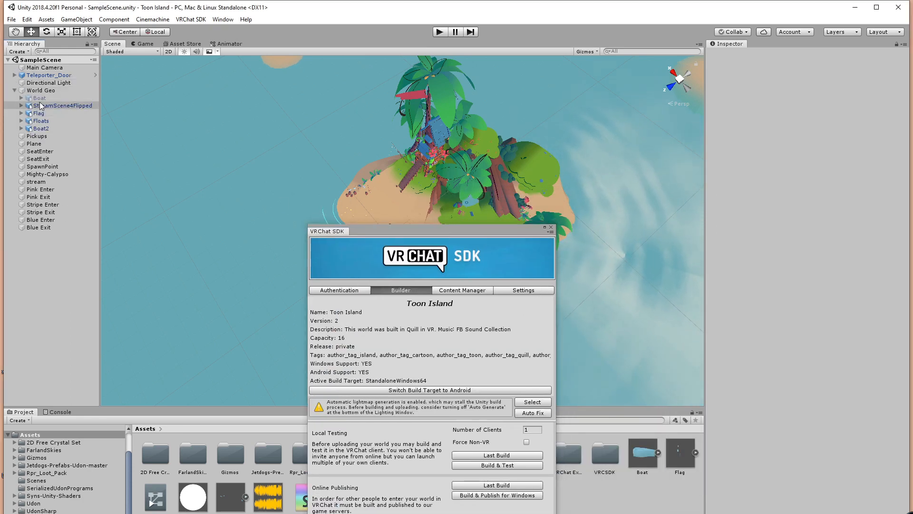
pyautogui.click(21, 106)
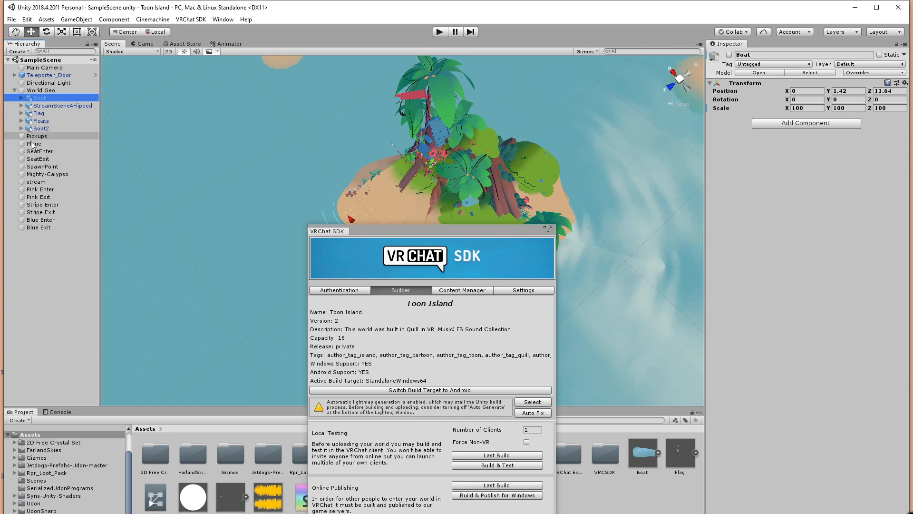
pyautogui.click(28, 113)
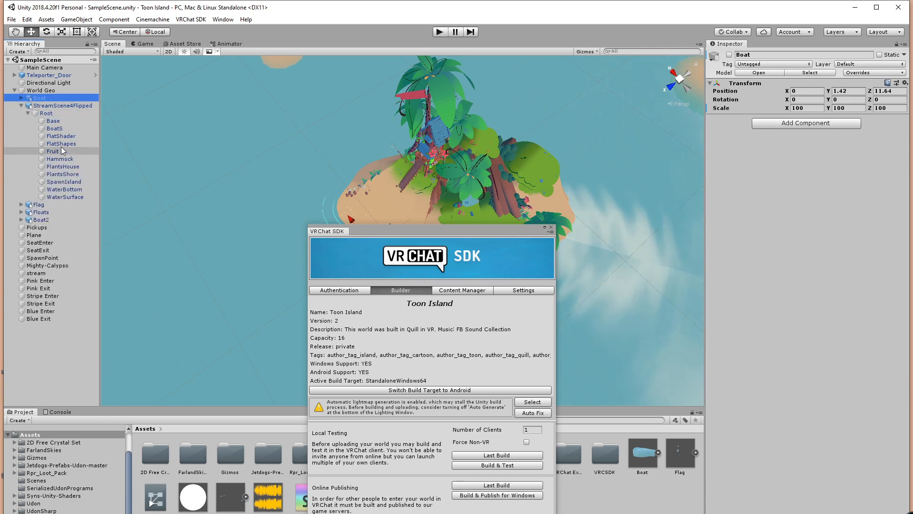
pyautogui.click(46, 113)
pyautogui.click(53, 120)
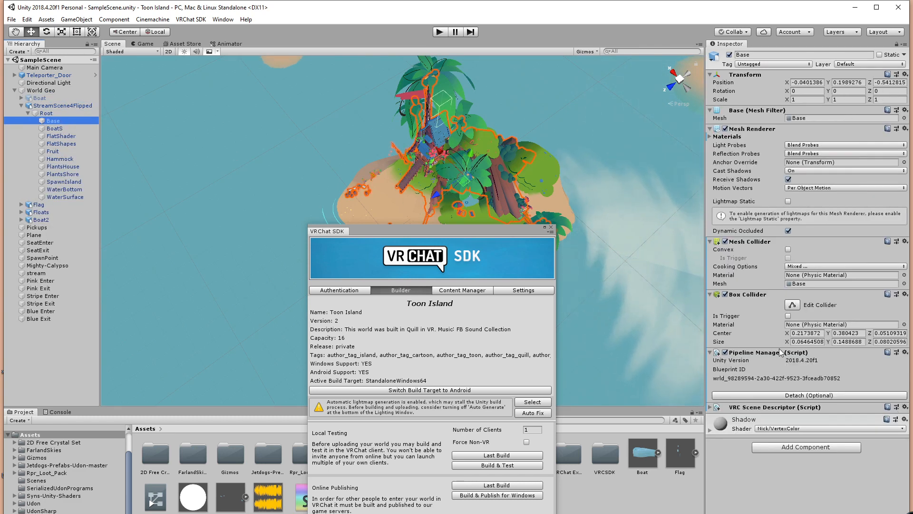
# Find Toon Island among the uploaded worlds in the VRChat SDK and copy its world ID.
pyautogui.moveTo(482, 230); pyautogui.dragTo(469, 179)
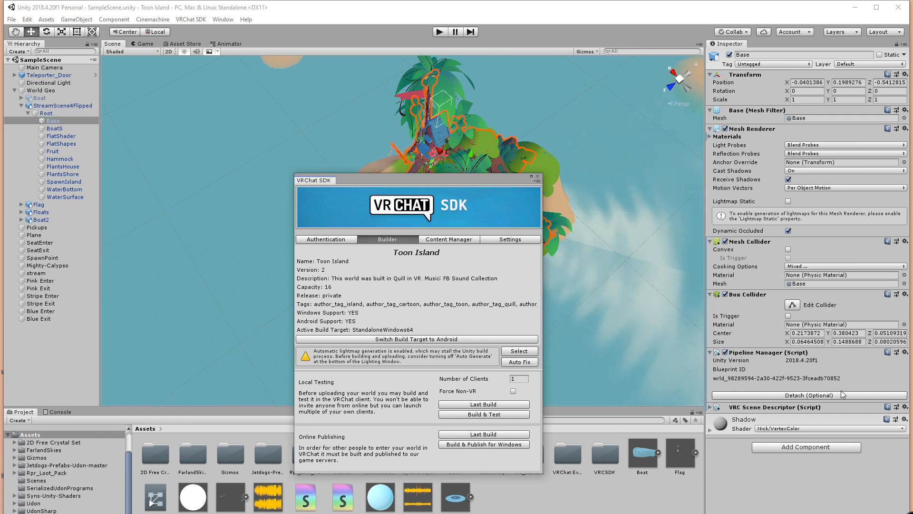
pyautogui.moveTo(453, 179); pyautogui.dragTo(506, 171)
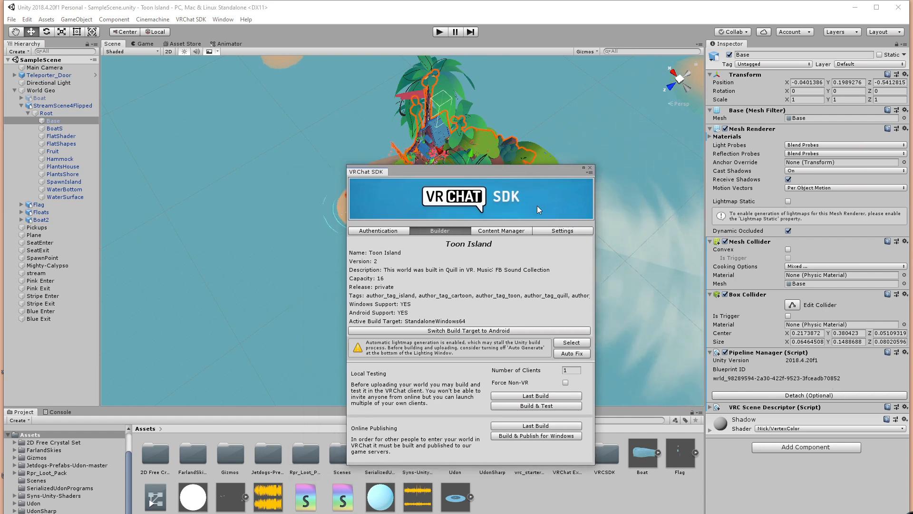
pyautogui.click(489, 232)
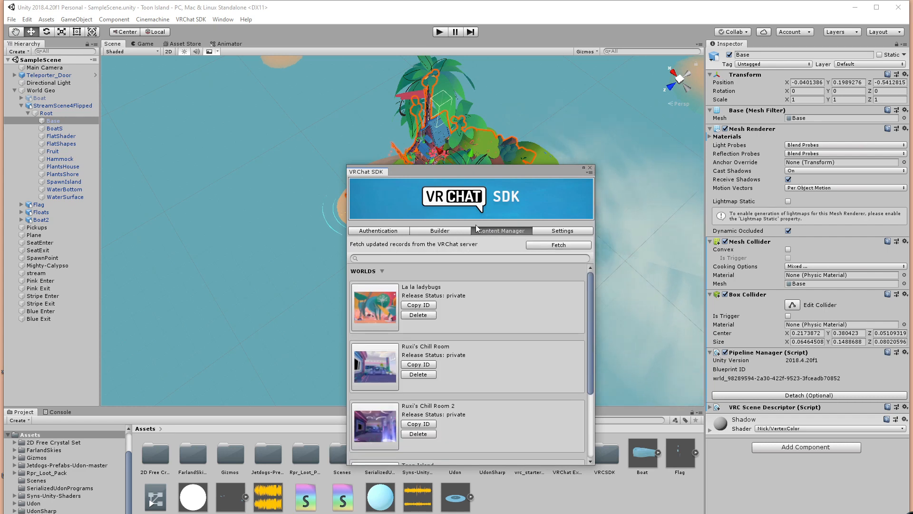
pyautogui.scroll(-3, 471, 342)
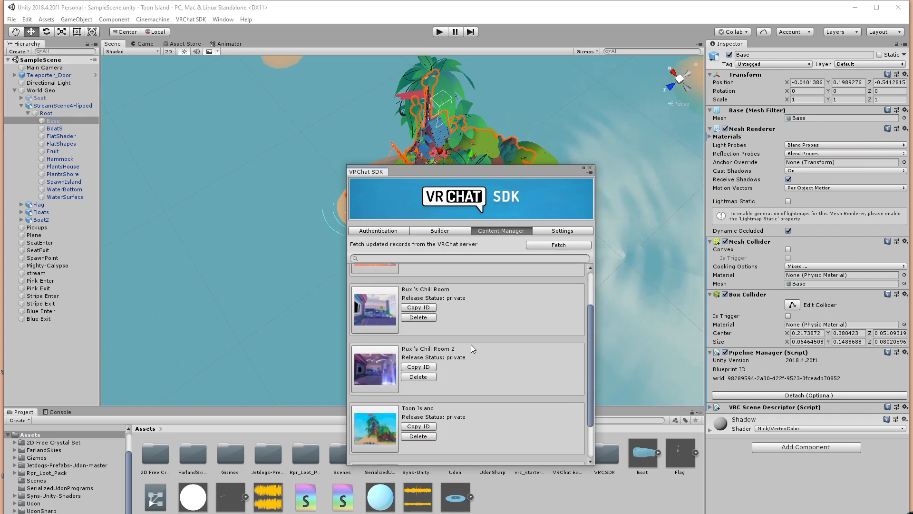
pyautogui.scroll(-1, 471, 419)
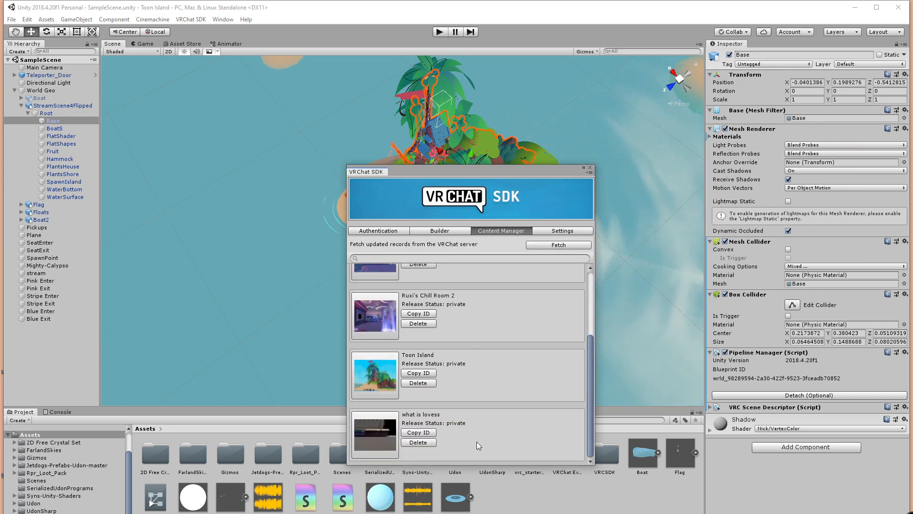
pyautogui.scroll(1, 490, 425)
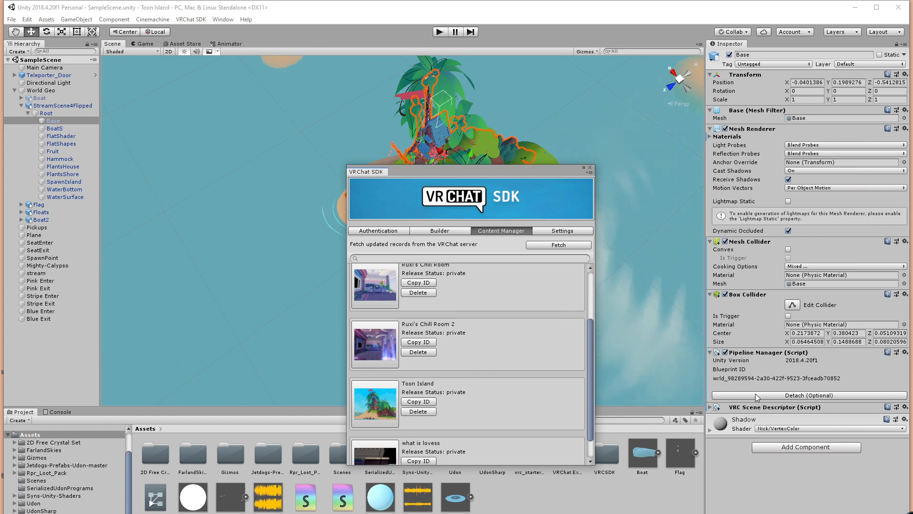
pyautogui.click(412, 403)
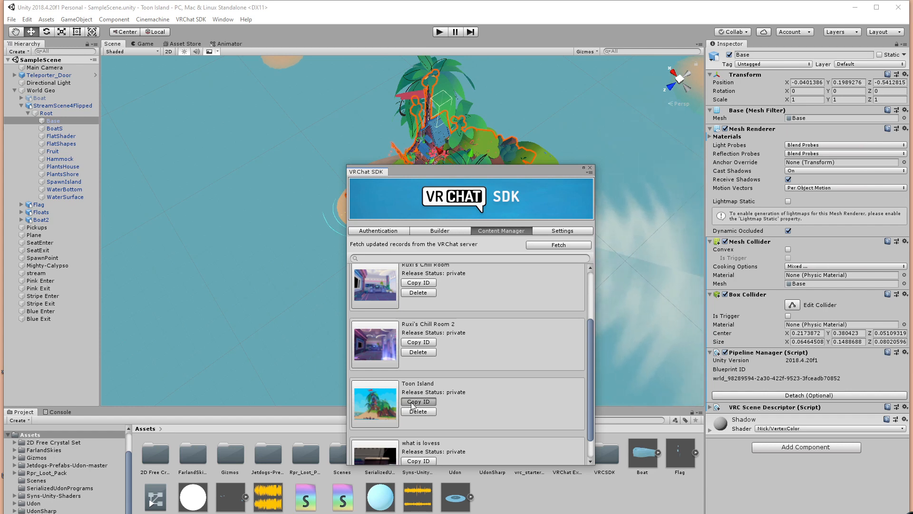
# Detach the blueprint ID from Base's Pipeline Manager and attach the copied Toon Island world ID.
pyautogui.click(783, 396)
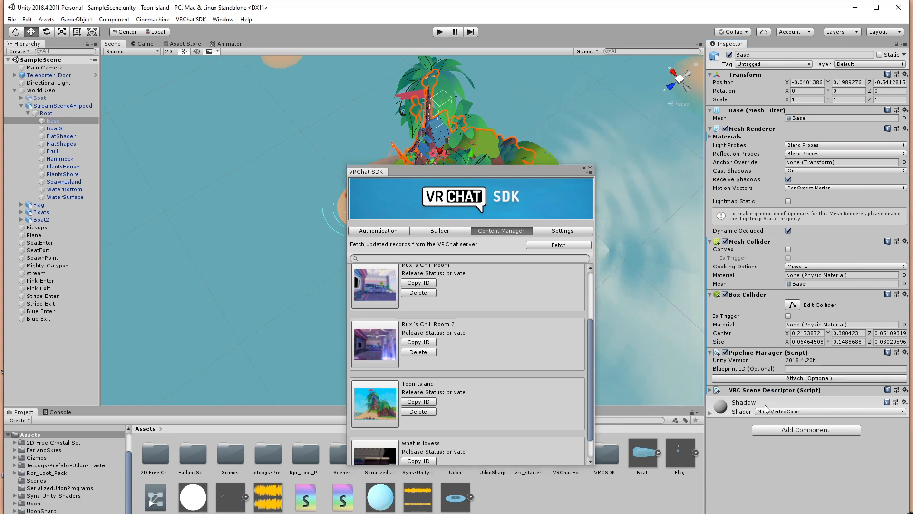
pyautogui.click(804, 369)
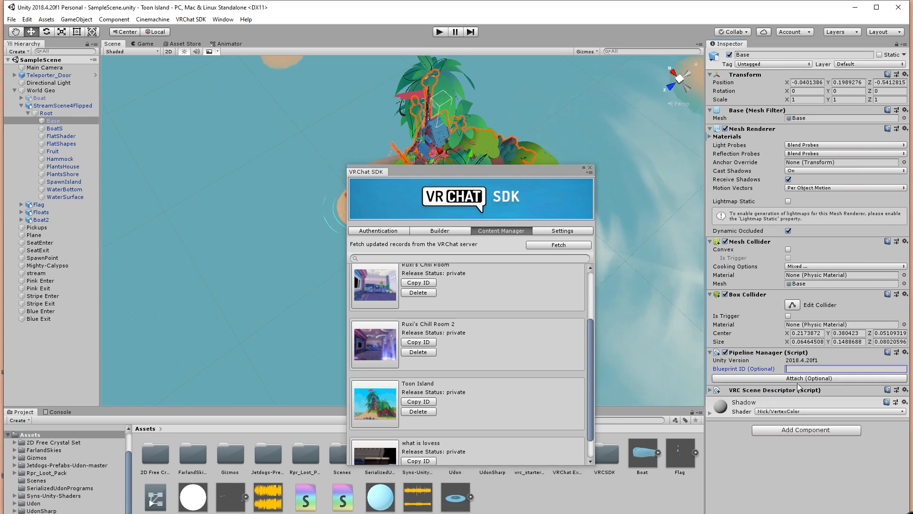
pyautogui.hotkey('ctrl', 'v')
pyautogui.click(823, 378)
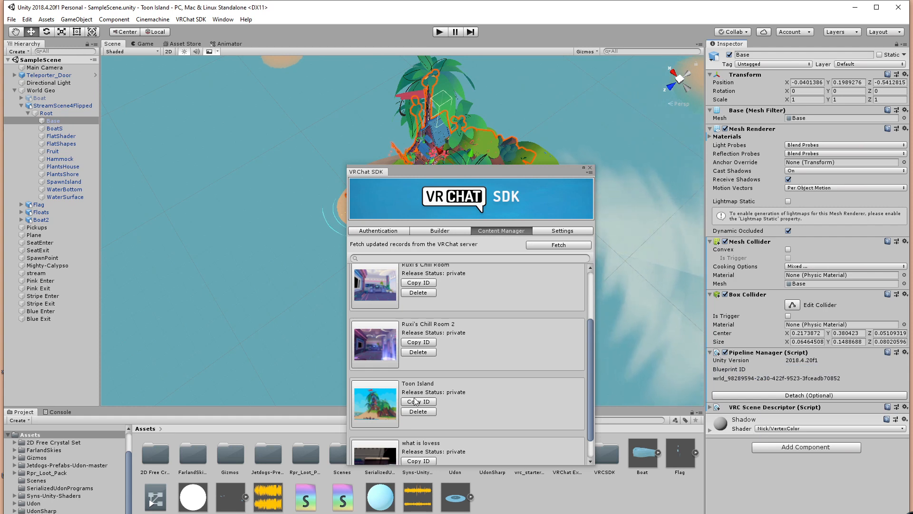
# Build and publish the Toon Island world for Windows with the VRChat SDK.
pyautogui.click(429, 231)
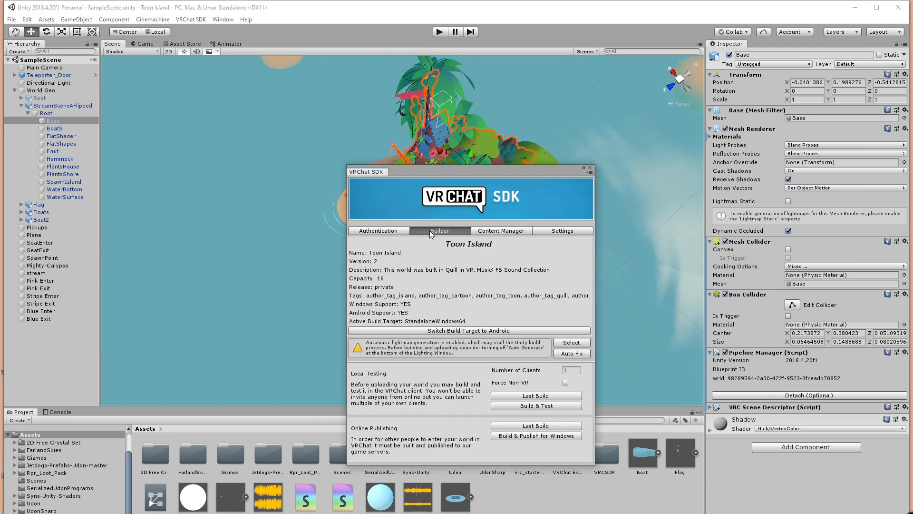
pyautogui.click(540, 436)
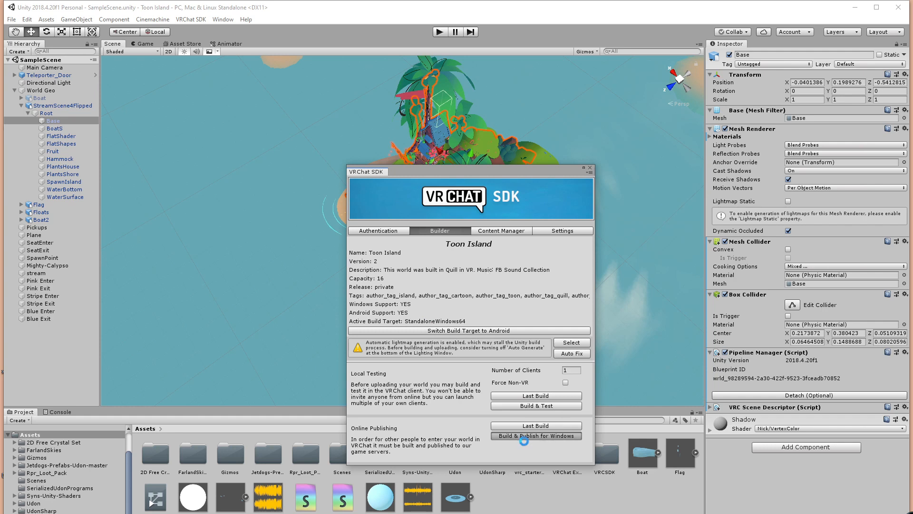
pyautogui.click(562, 436)
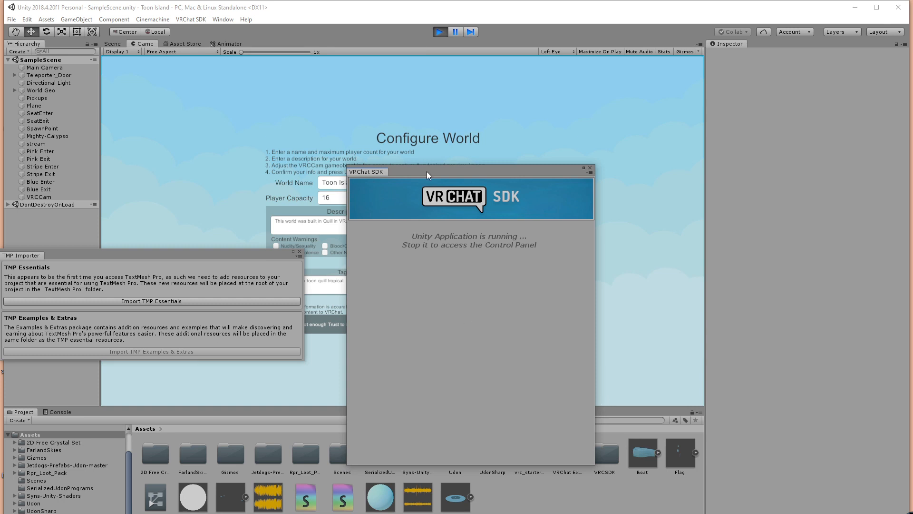
# Review the Toon Island world's name, capacity, description and tags, and accept the statement of accuracy and upload rights.
pyautogui.moveTo(427, 171); pyautogui.dragTo(675, 193)
pyautogui.moveTo(129, 253); pyautogui.dragTo(81, 273)
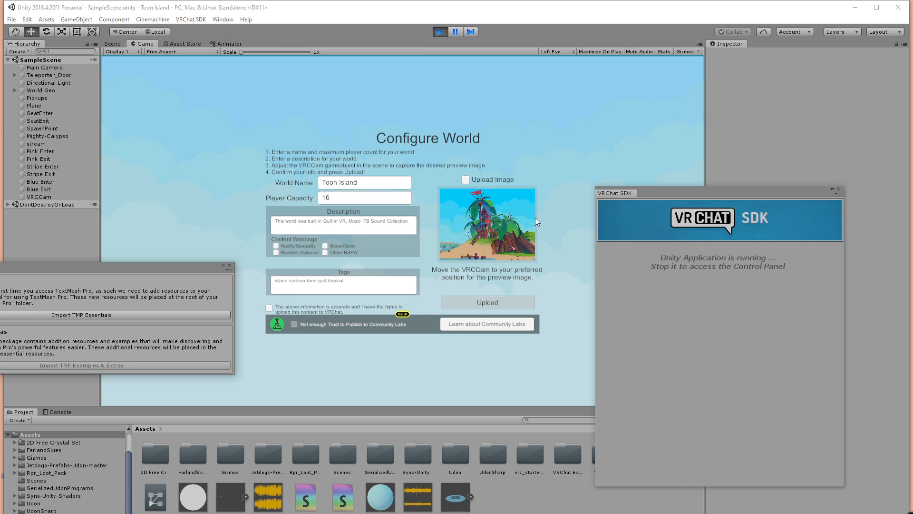
pyautogui.click(345, 181)
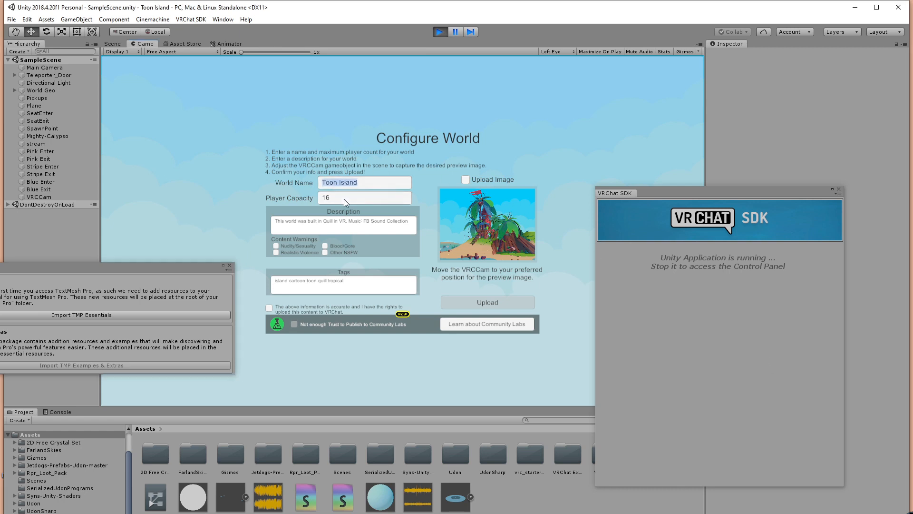
pyautogui.click(344, 199)
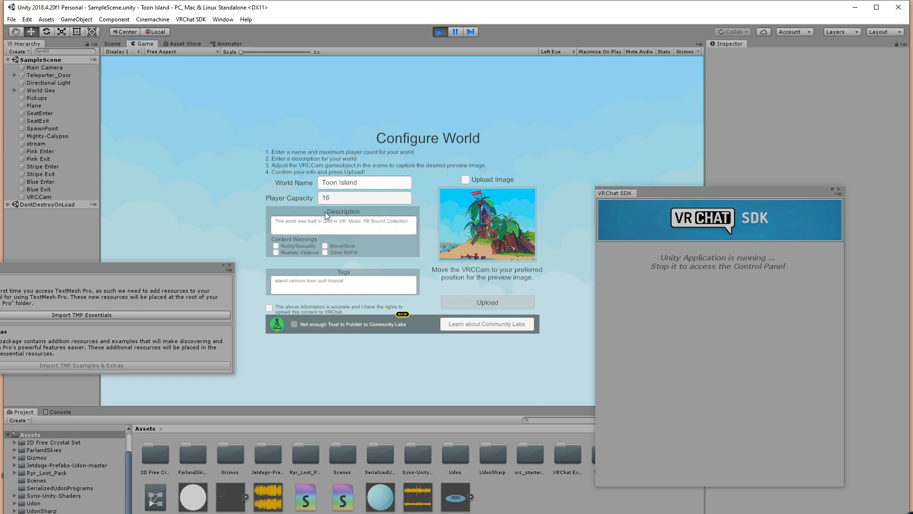
pyautogui.click(338, 226)
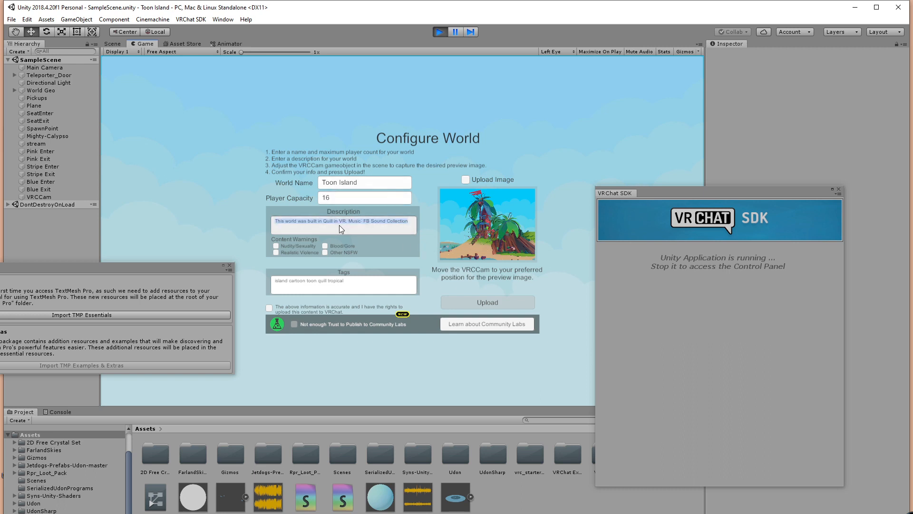
pyautogui.click(286, 291)
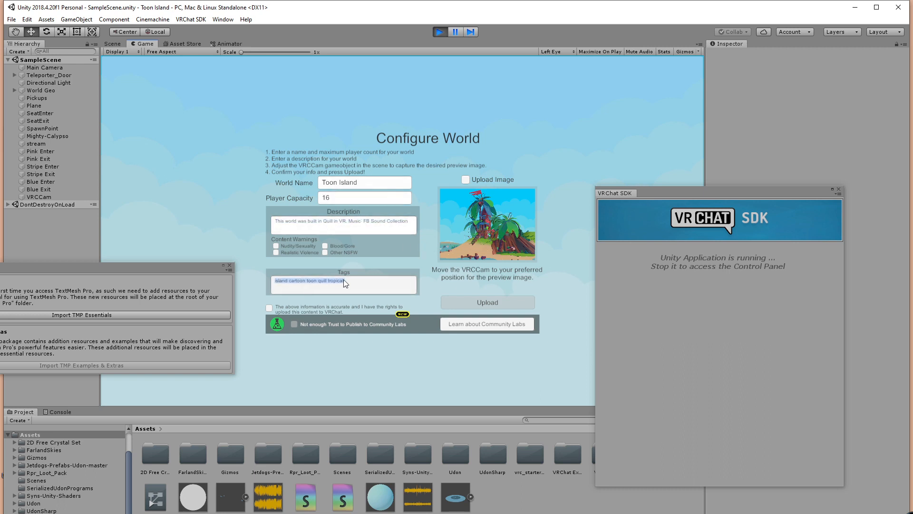
pyautogui.click(269, 309)
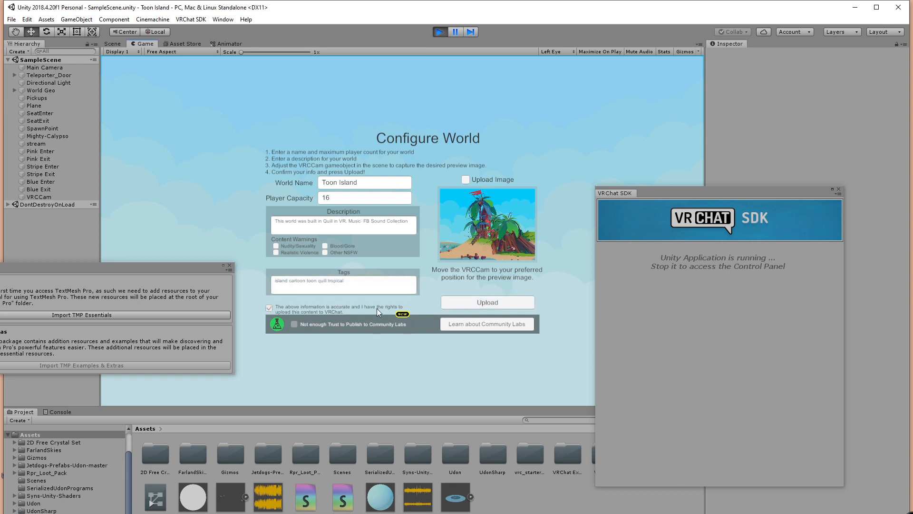
pyautogui.click(496, 303)
# Enable image upload and reposition VRCCam to X -15.3, Z 9.4 with Y rotation 150.323, framing the island for the preview image.
pyautogui.click(112, 44)
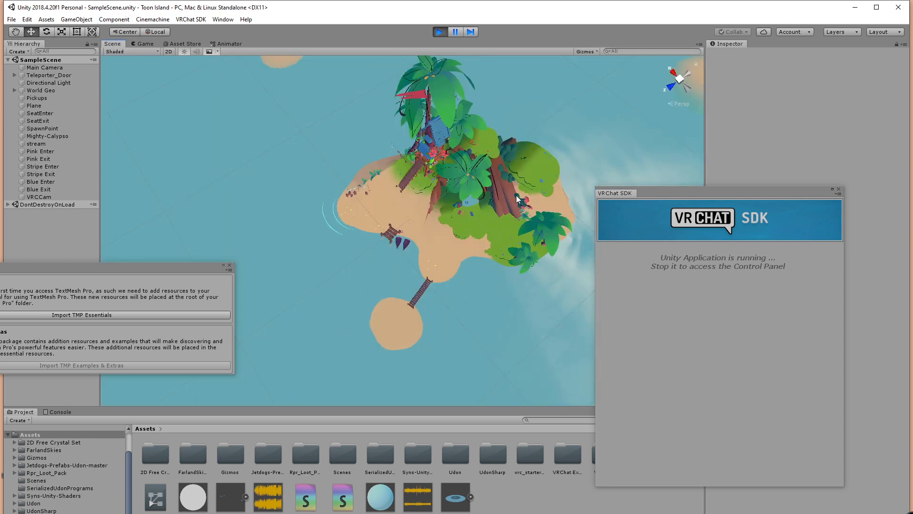
pyautogui.click(39, 196)
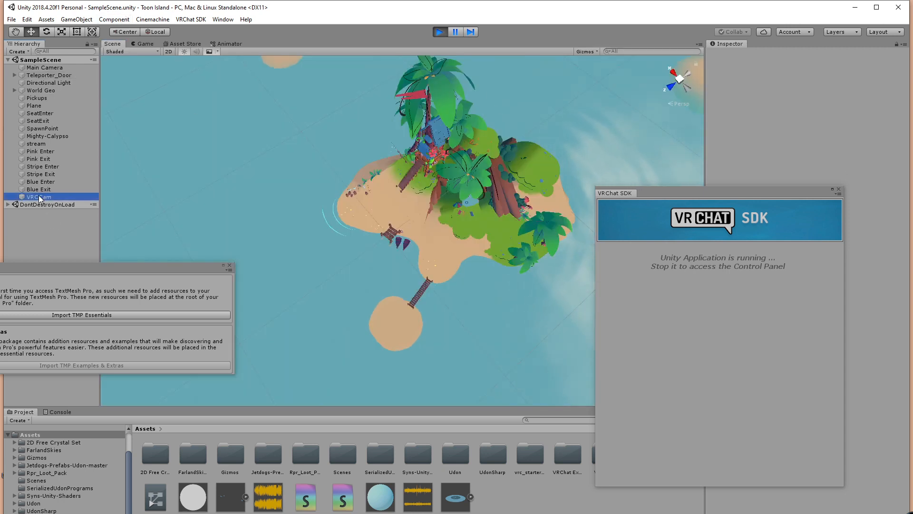
pyautogui.moveTo(722, 191); pyautogui.dragTo(777, 466)
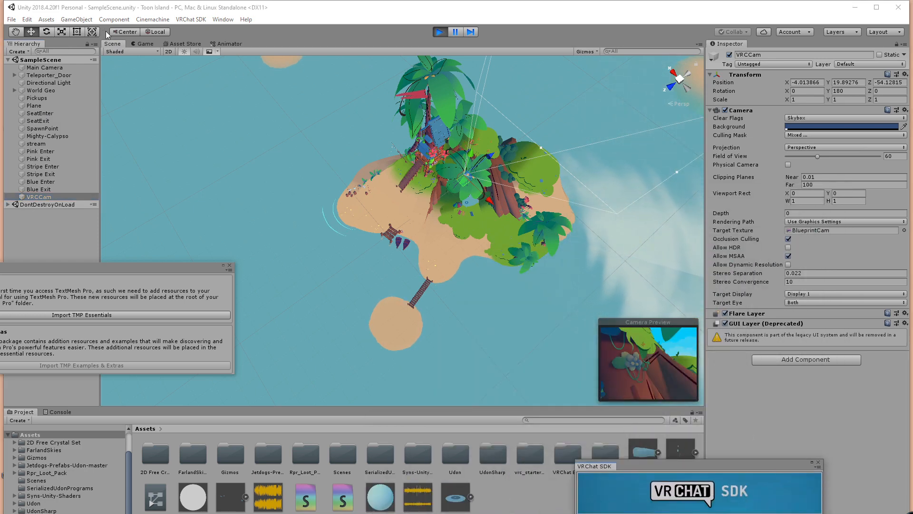
pyautogui.moveTo(464, 187); pyautogui.dragTo(399, 256)
pyautogui.press('e')
pyautogui.press('w')
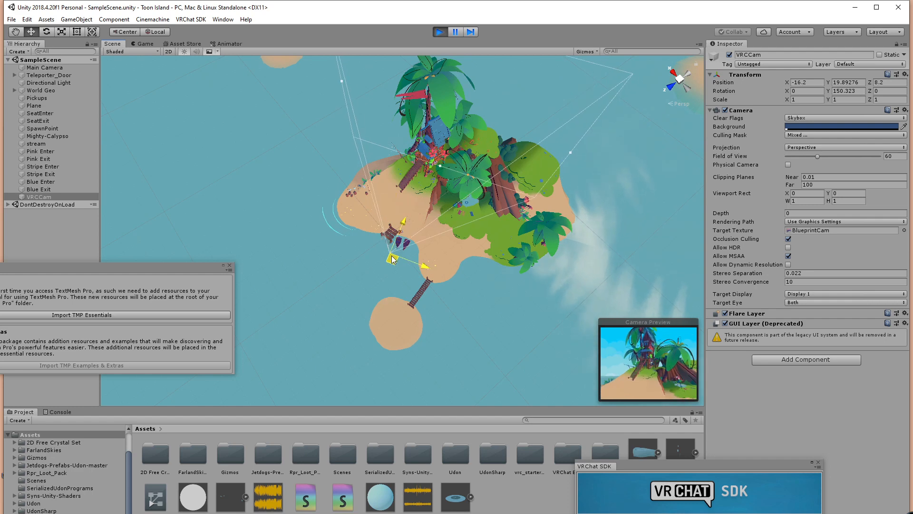
pyautogui.click(142, 46)
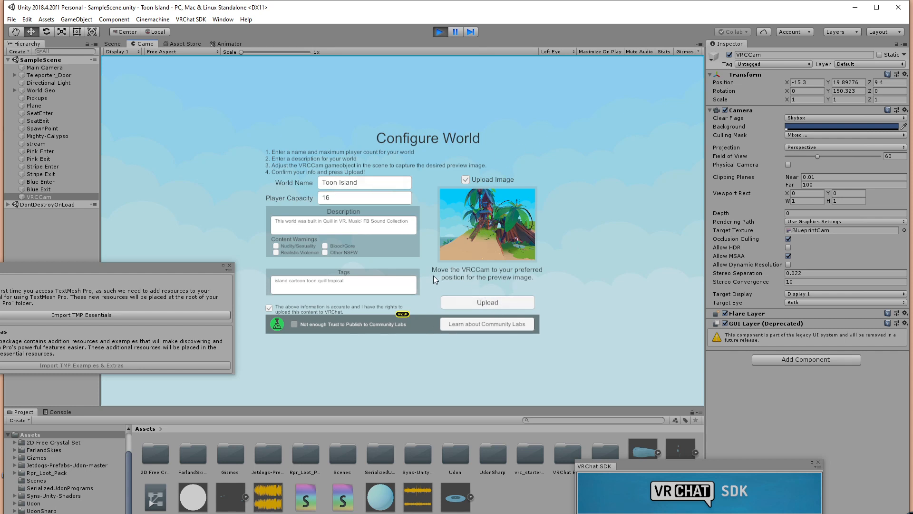
# Exit play mode and close the VRChat SDK and TMP Importer windows.
pyautogui.click(819, 462)
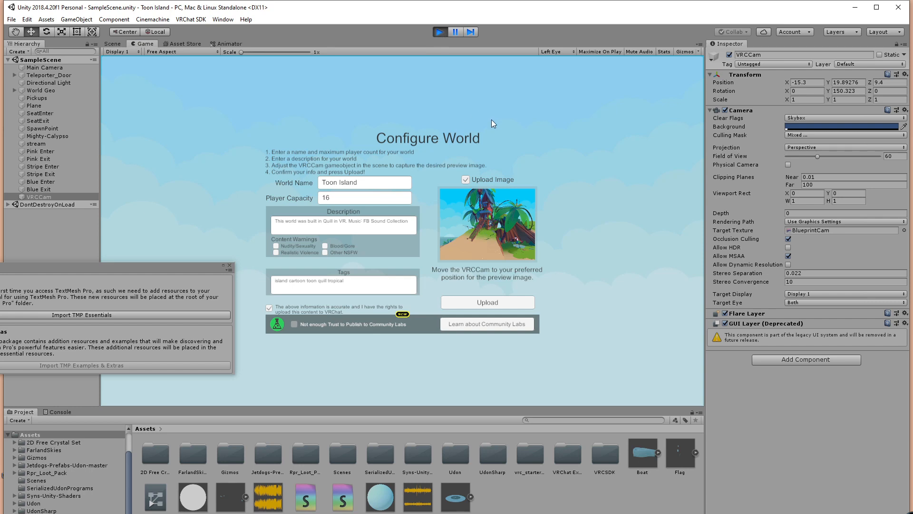
pyautogui.hotkey('ctrl', 'p')
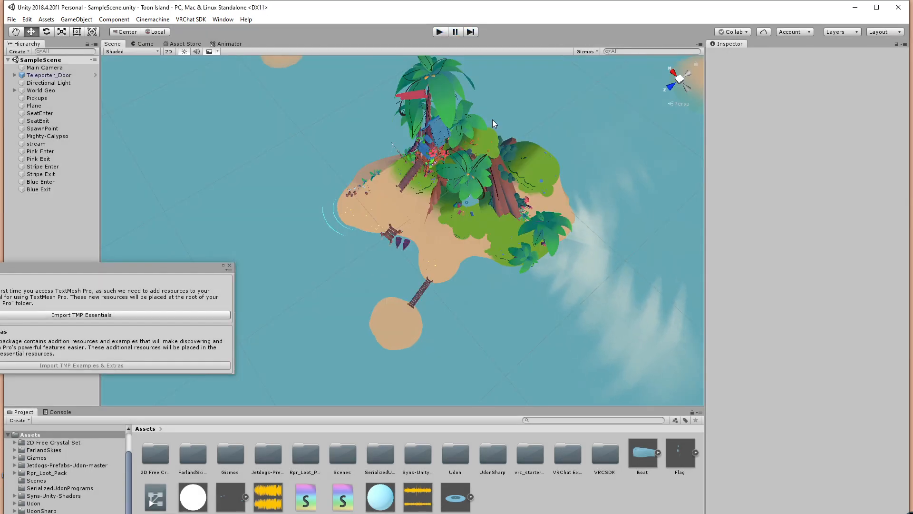
pyautogui.keyDown('alt'); pyautogui.moveTo(509, 136); pyautogui.dragTo(479, 251); pyautogui.keyUp('alt')
pyautogui.scroll(5, 400, 304)
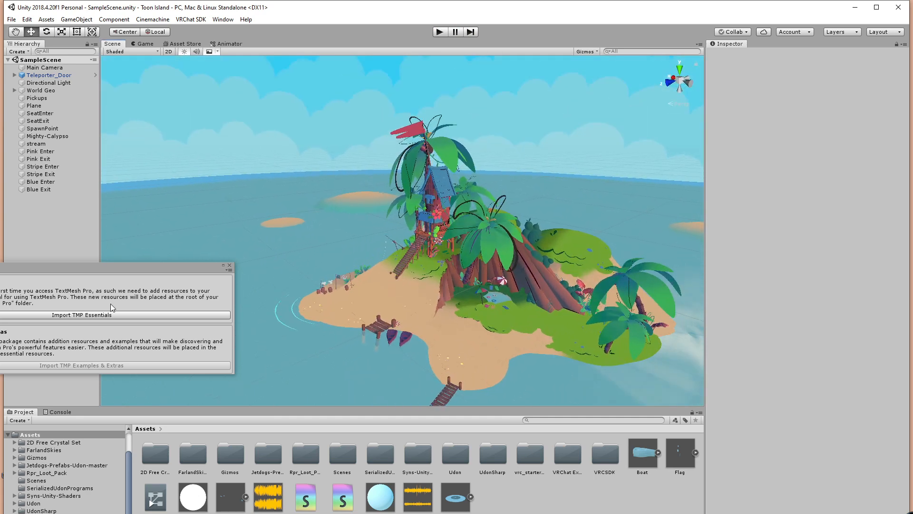
pyautogui.click(230, 265)
pyautogui.keyDown('alt'); pyautogui.moveTo(472, 350); pyautogui.dragTo(398, 301); pyautogui.keyUp('alt')
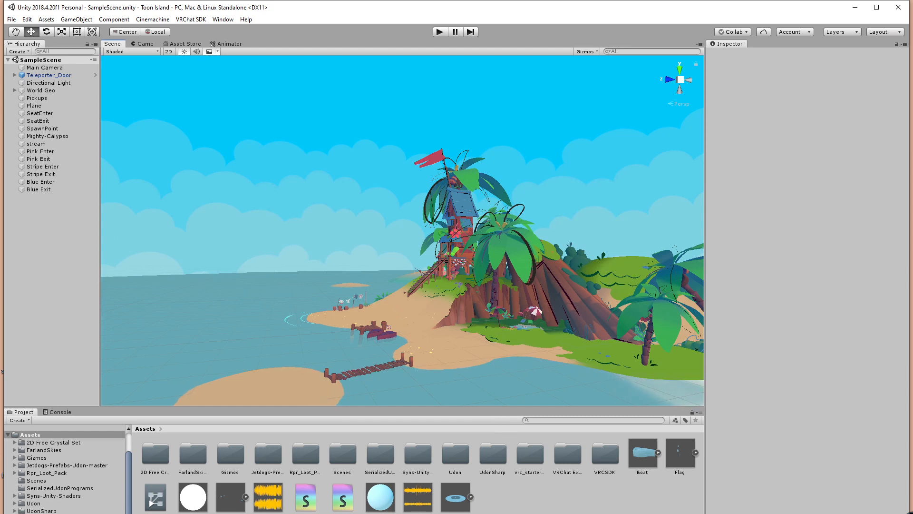
# Switch to the Edge browser, open vrchat.com/home/login in a new tab and log in.
pyautogui.moveTo(245, 513)
pyautogui.click(378, 513)
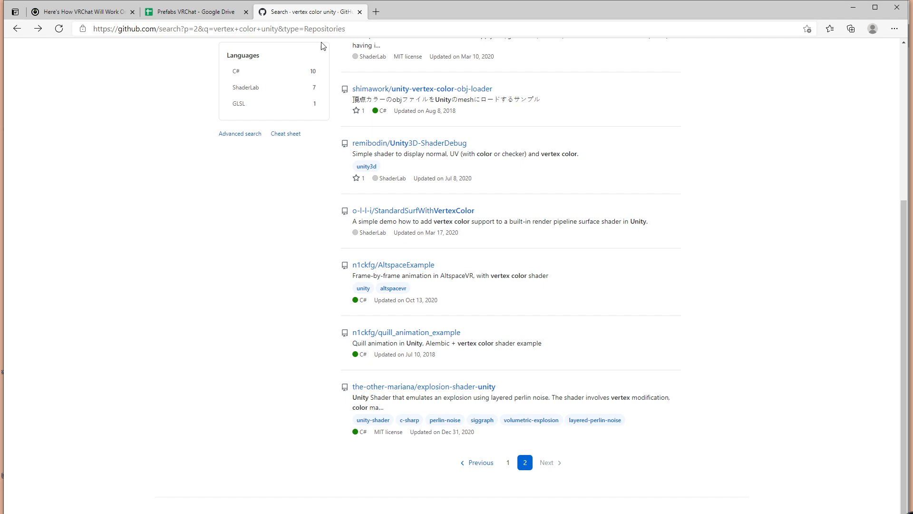
pyautogui.click(377, 13)
pyautogui.write('vrchat.com/home/login')
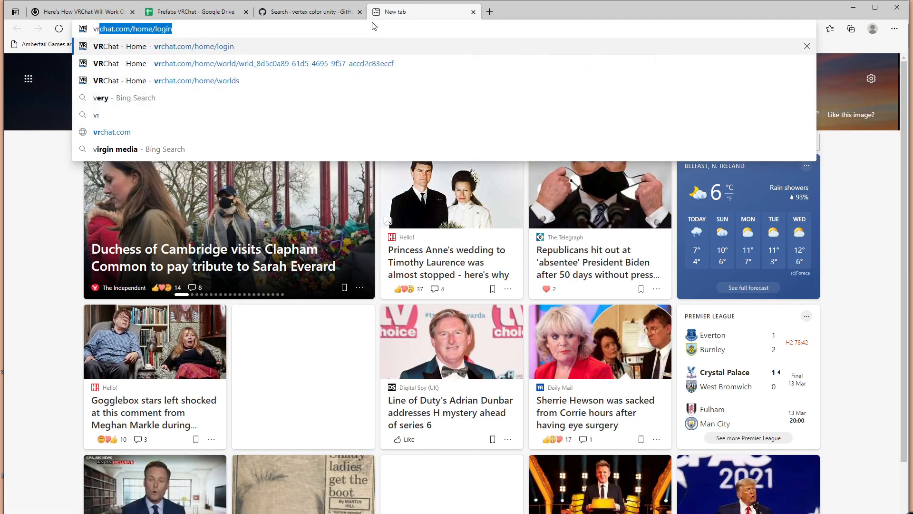
pyautogui.press('Return')
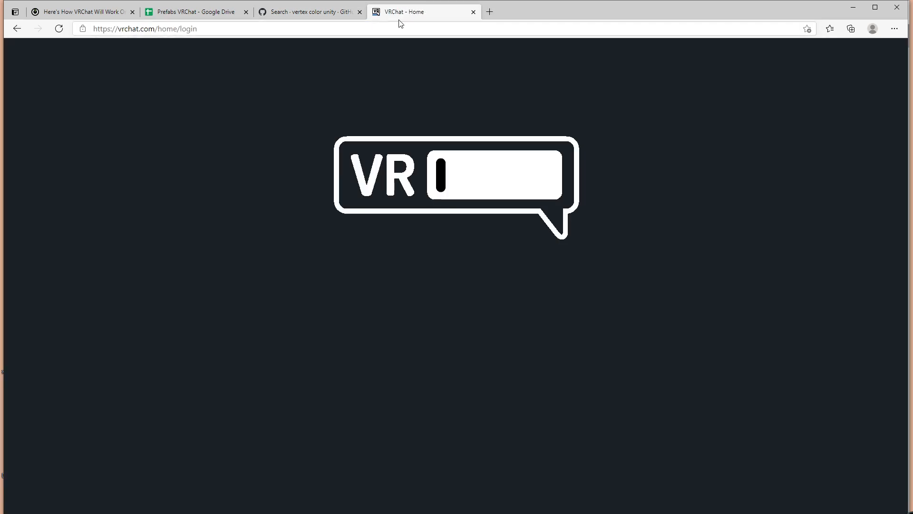
pyautogui.click(519, 222)
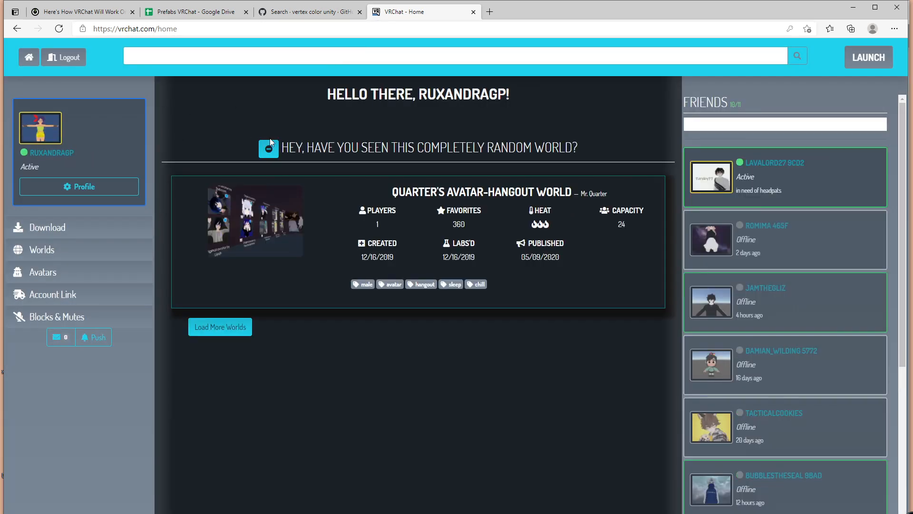
# Open the account's Worlds page and look through the uploaded entries under My Worlds.
pyautogui.click(44, 273)
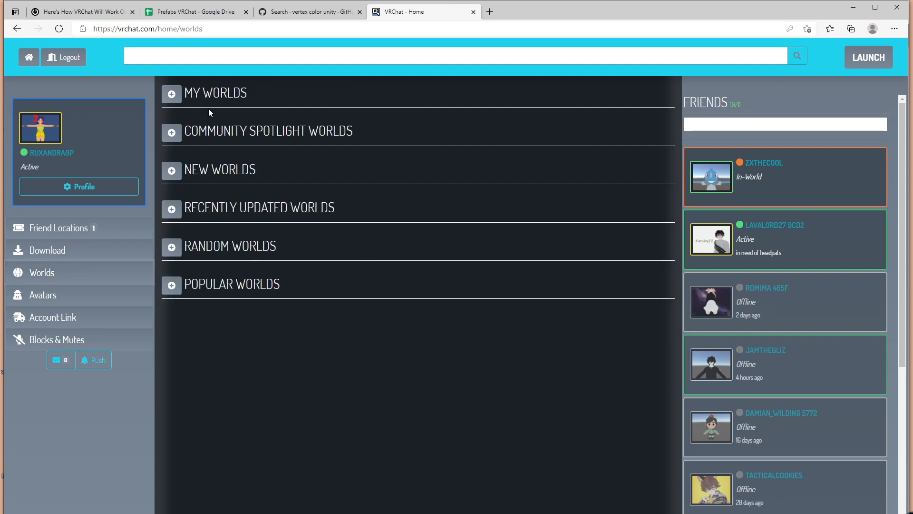
pyautogui.click(172, 93)
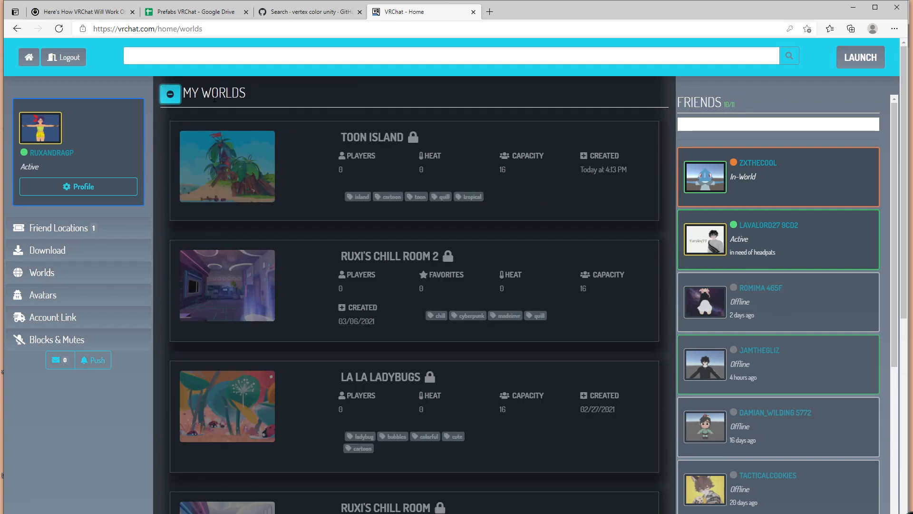
pyautogui.click(170, 94)
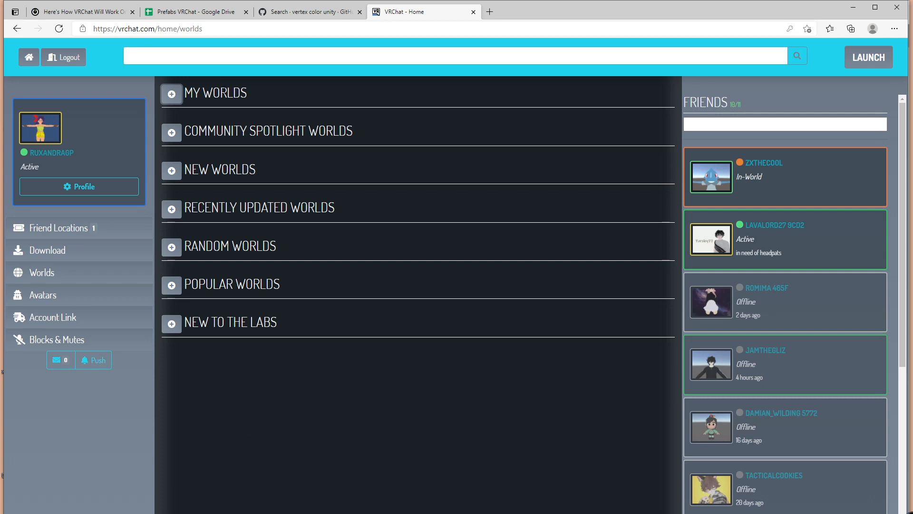
pyautogui.click(171, 94)
pyautogui.scroll(-5, 265, 198)
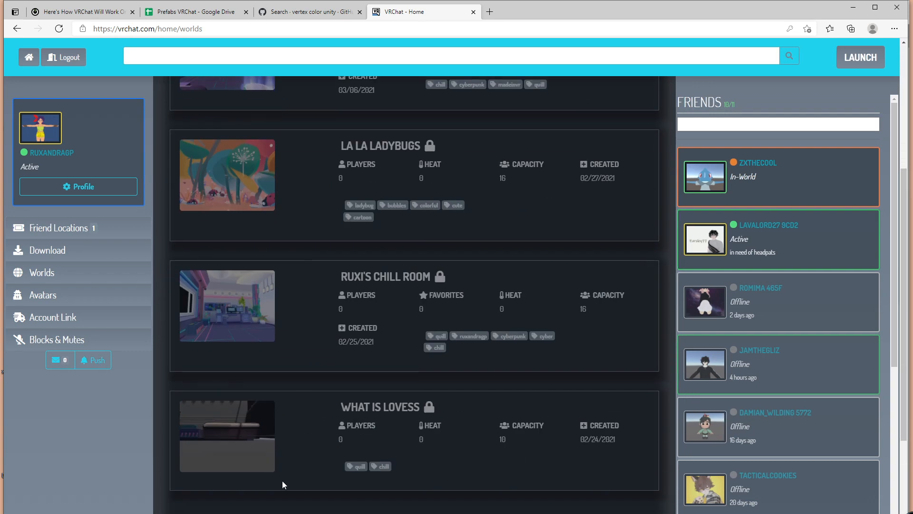
pyautogui.scroll(3, 282, 482)
pyautogui.scroll(-3, 266, 421)
pyautogui.scroll(5, 298, 467)
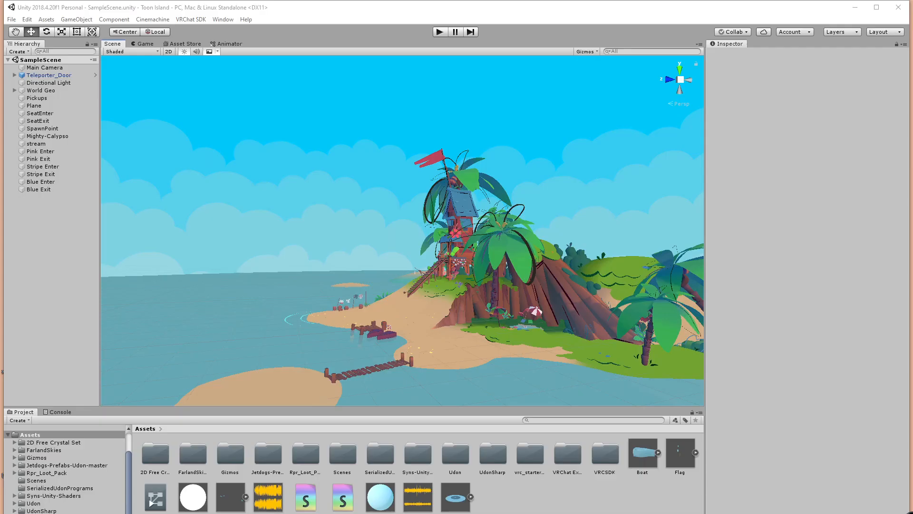
# Back in Unity, open the Udon Graph to view its welcome page and return to the Scene view.
pyautogui.keyDown('alt'); pyautogui.moveTo(397, 273); pyautogui.dragTo(462, 319); pyautogui.keyUp('alt')
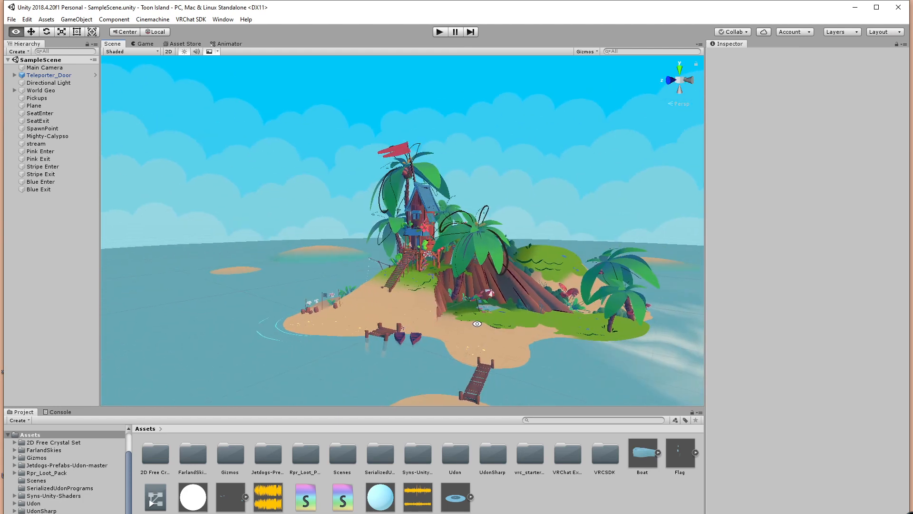
pyautogui.click(190, 19)
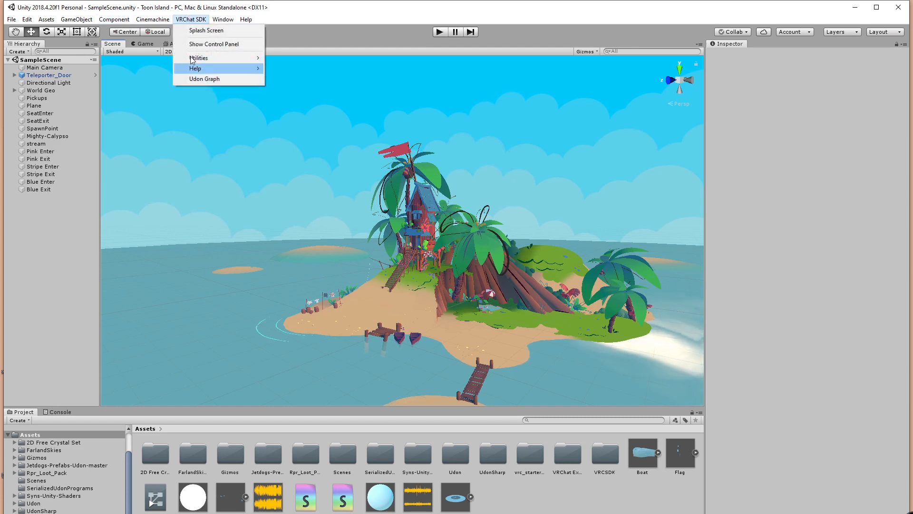
pyautogui.click(197, 79)
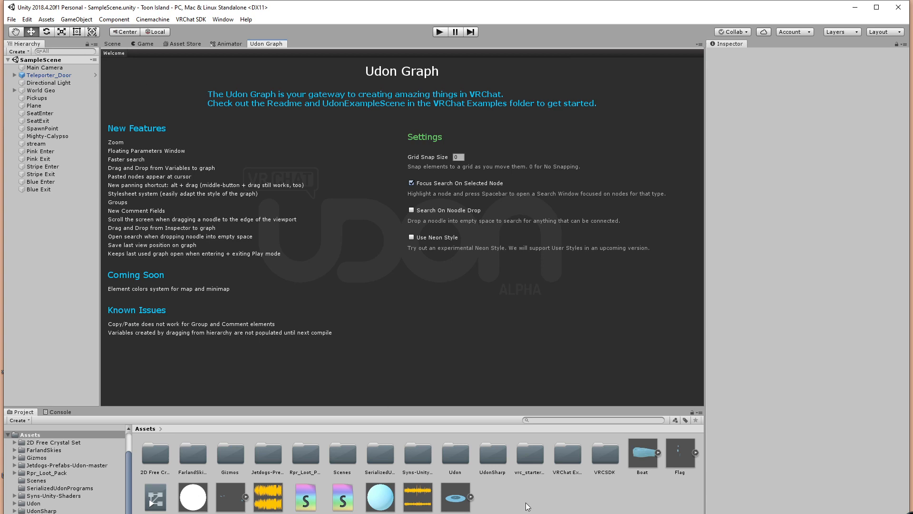
pyautogui.click(114, 43)
pyautogui.keyDown('alt'); pyautogui.moveTo(383, 298); pyautogui.dragTo(452, 314); pyautogui.keyUp('alt')
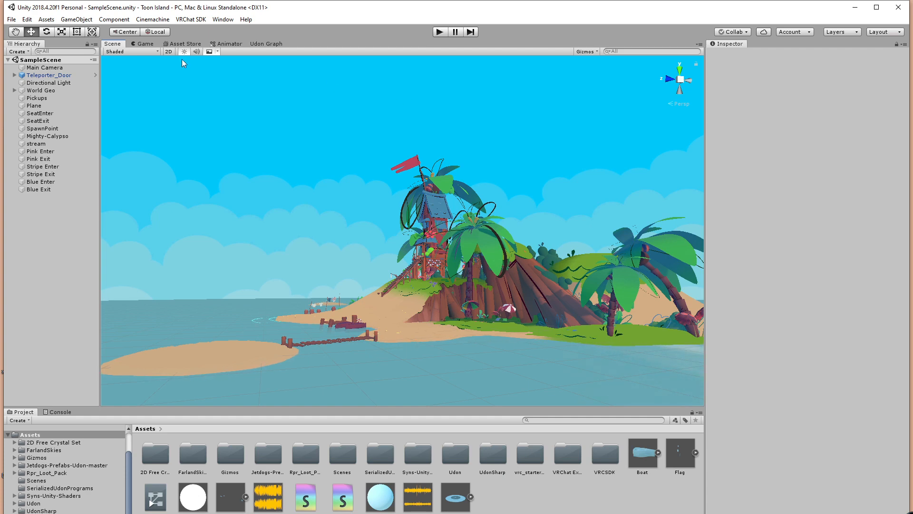
# Start a local Build & Test of the Toon Island world from the VRChat SDK control panel.
pyautogui.click(190, 19)
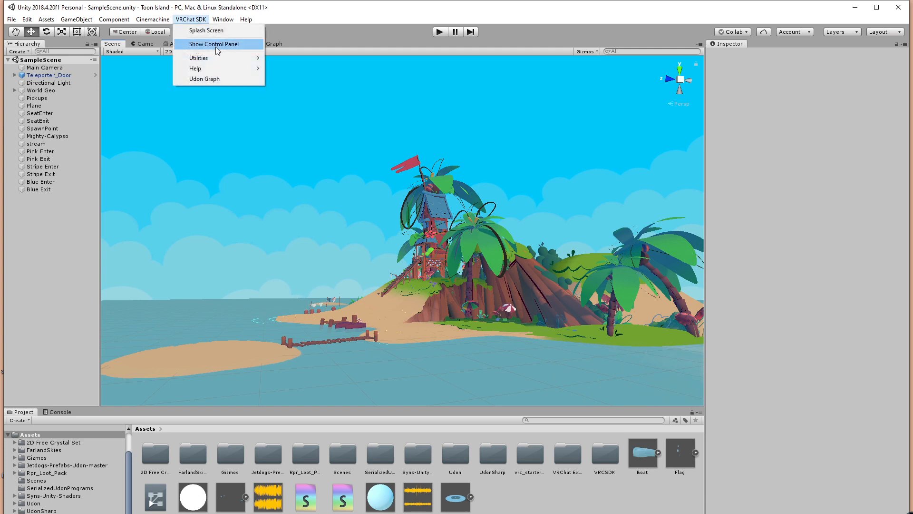
pyautogui.click(216, 47)
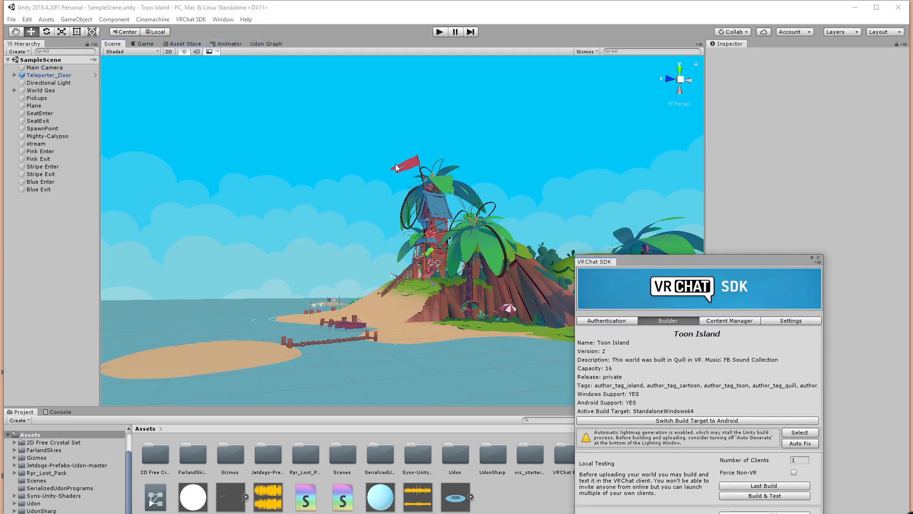
pyautogui.click(755, 498)
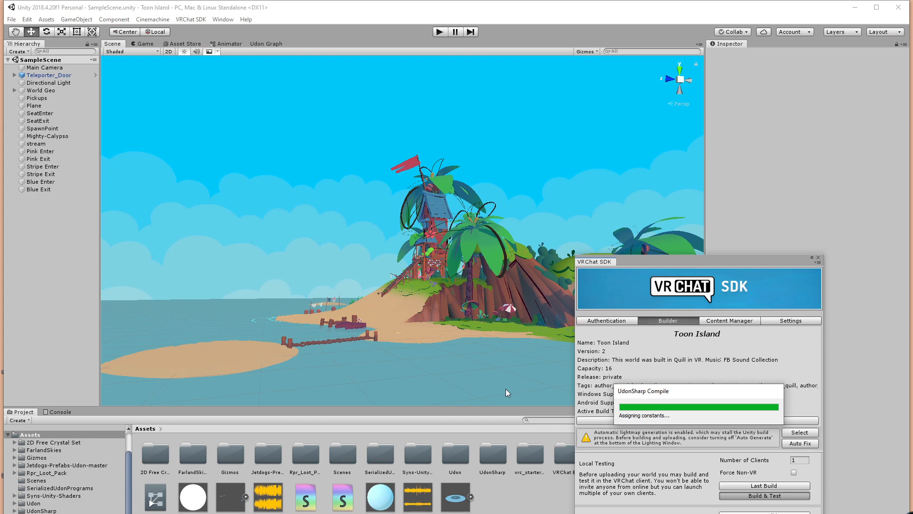